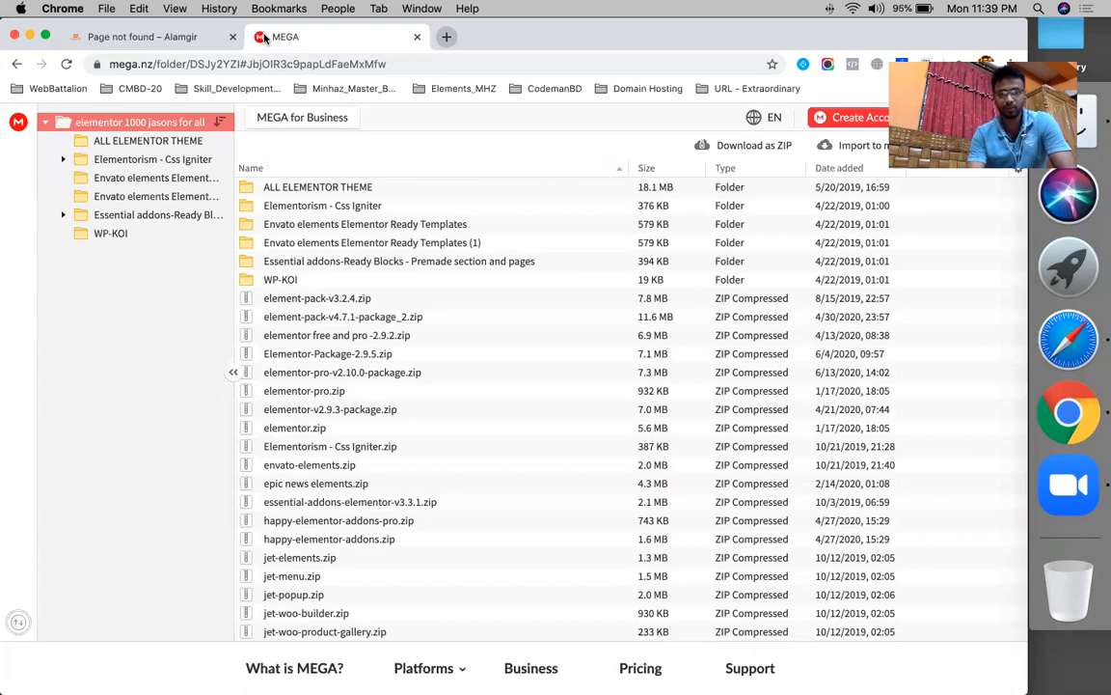
- Scroll through the MEGA Elementor add-on archives, then bring Safari with the Facebook feed forward
scroll(422, 335, down, 2)
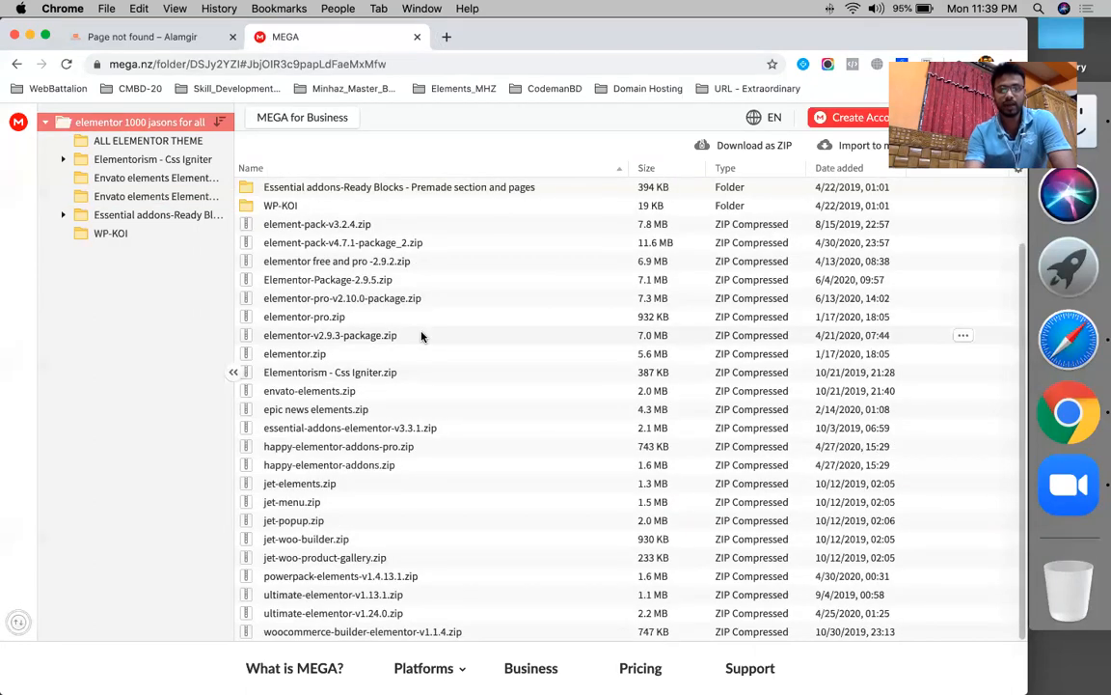
scroll(422, 335, up, 2)
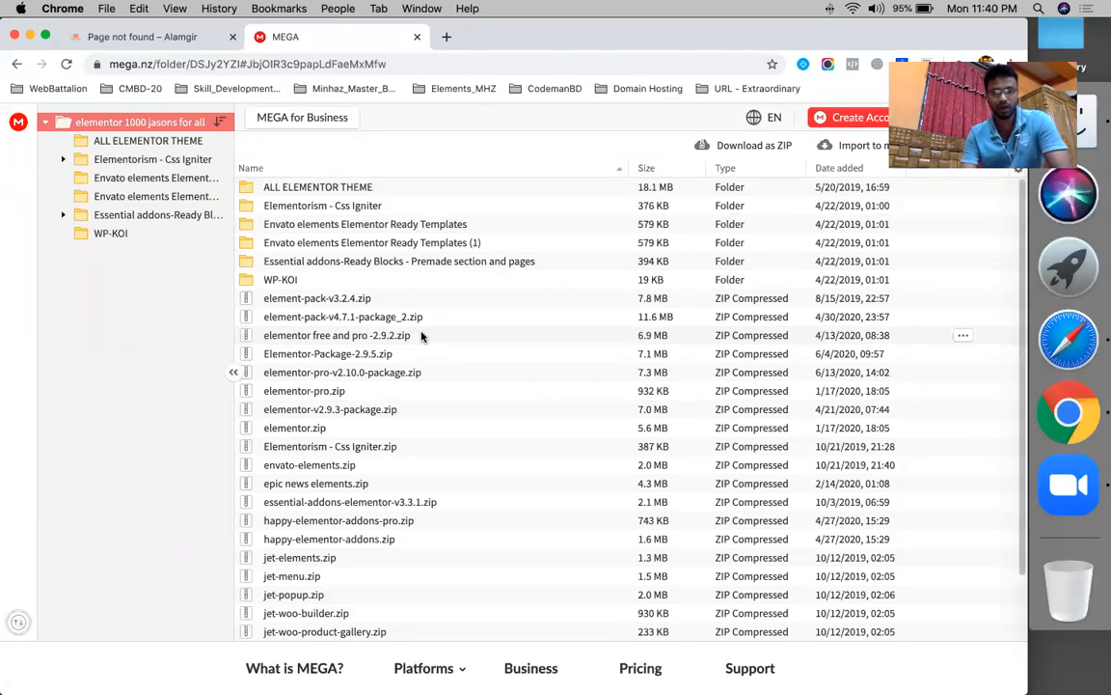
click(1068, 339)
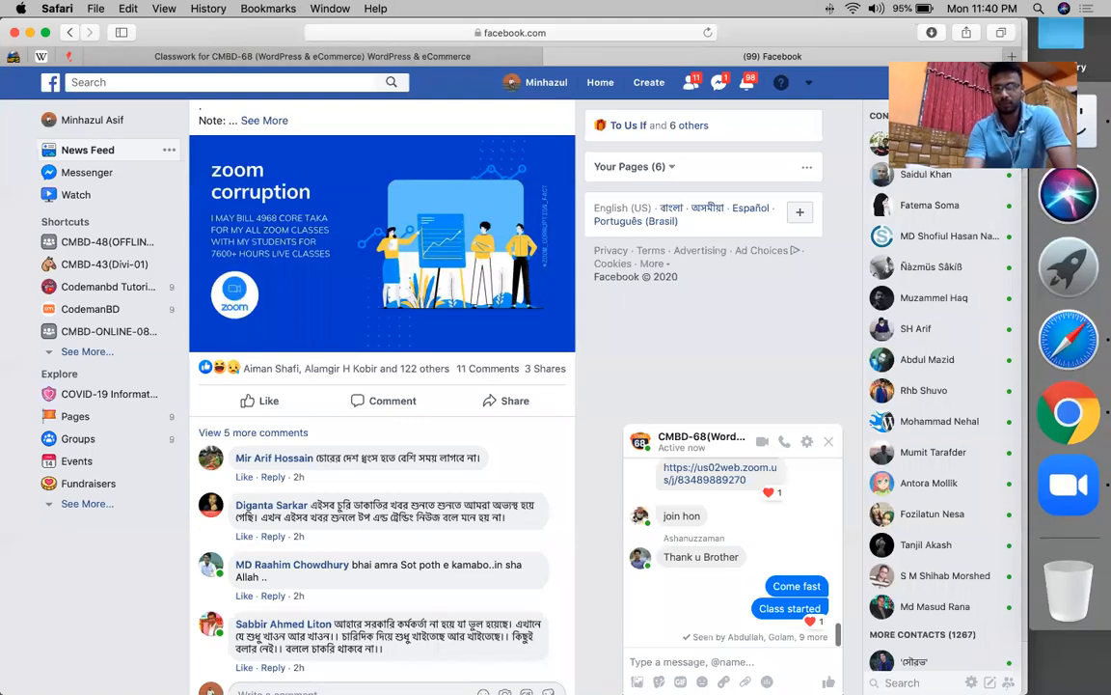
- Add a Classwork topic named 'CREATE 7 COMPLETE SITES - BY ELEMENTOR ADDONS & PLUGINS'
click(287, 50)
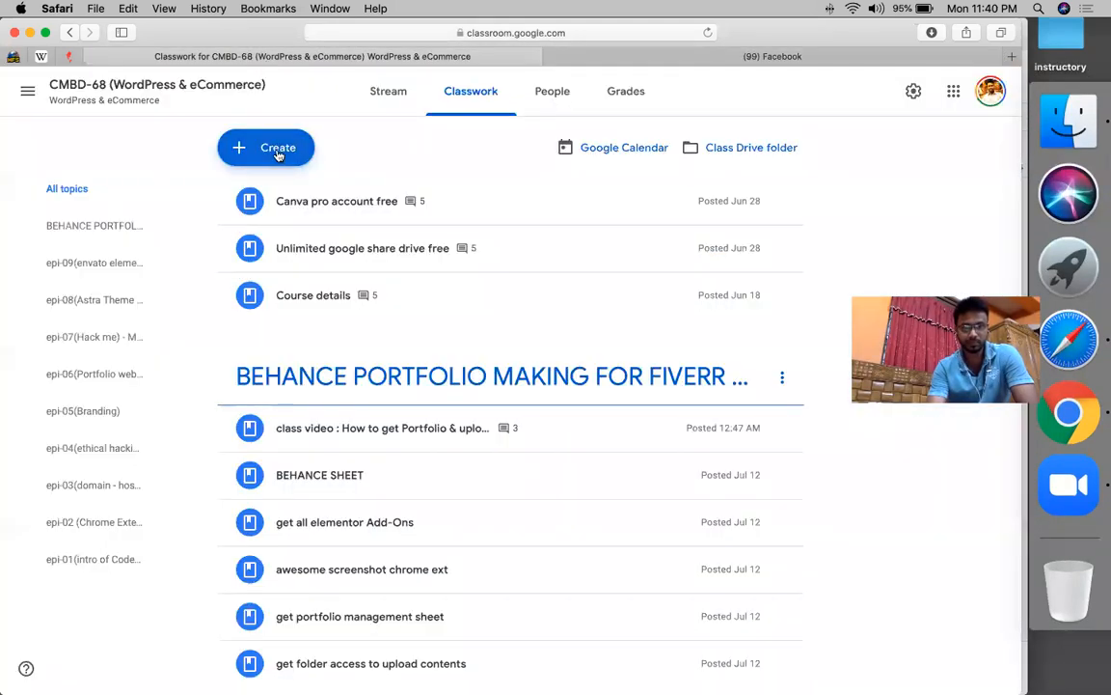
click(278, 152)
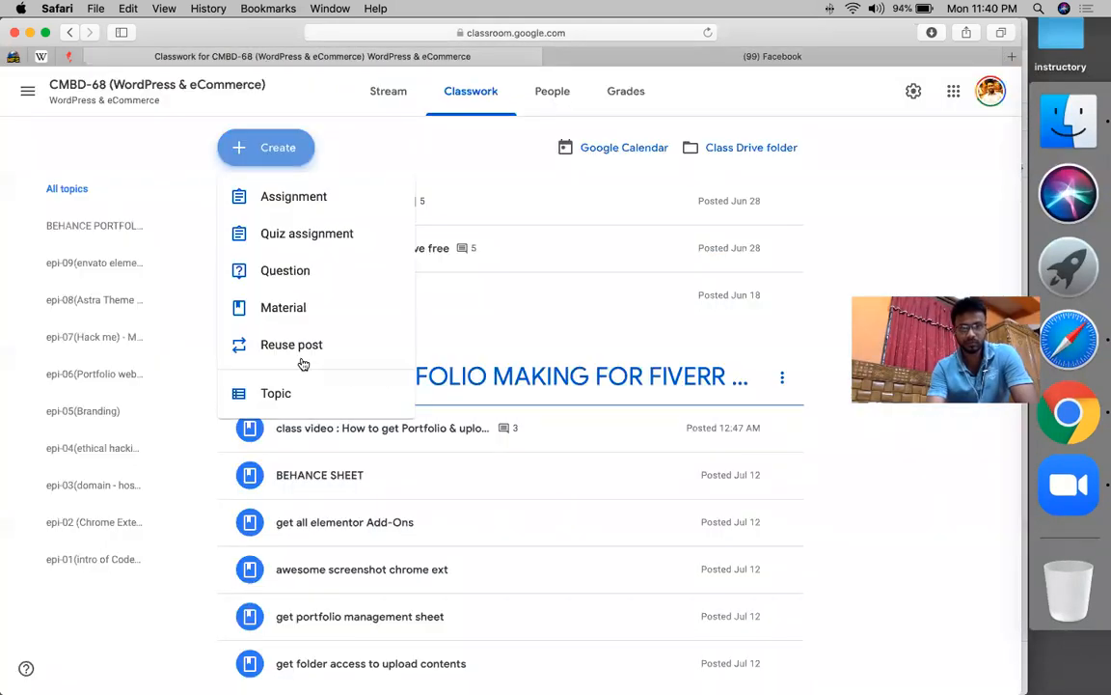
click(288, 406)
text(CRE)
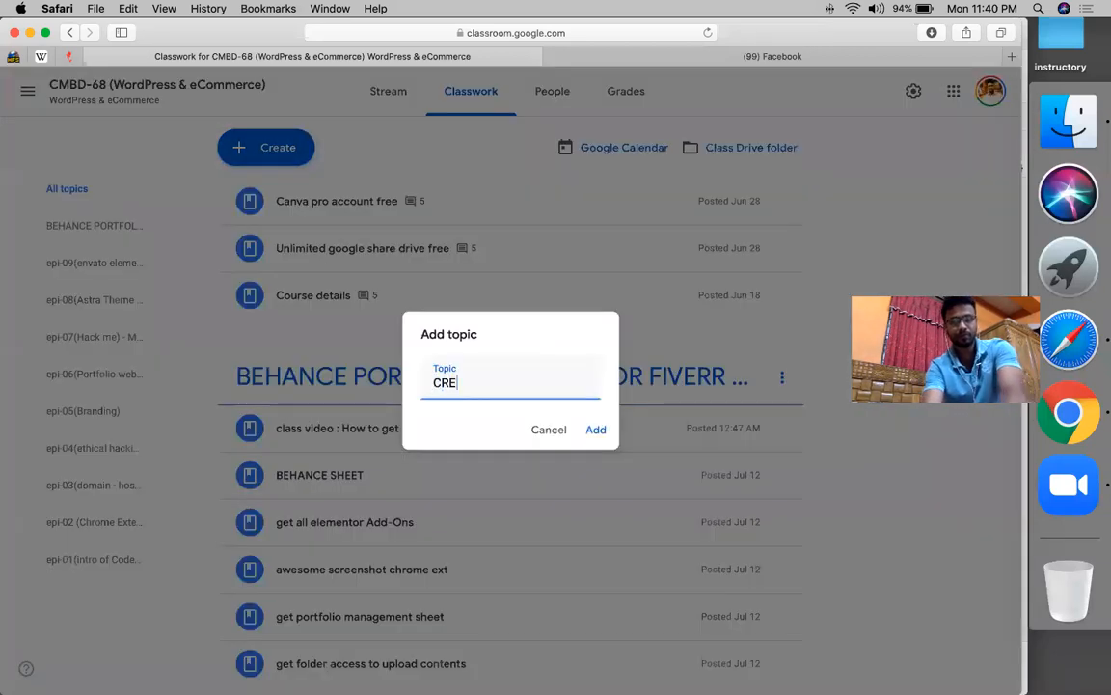
text(ATE A CO)
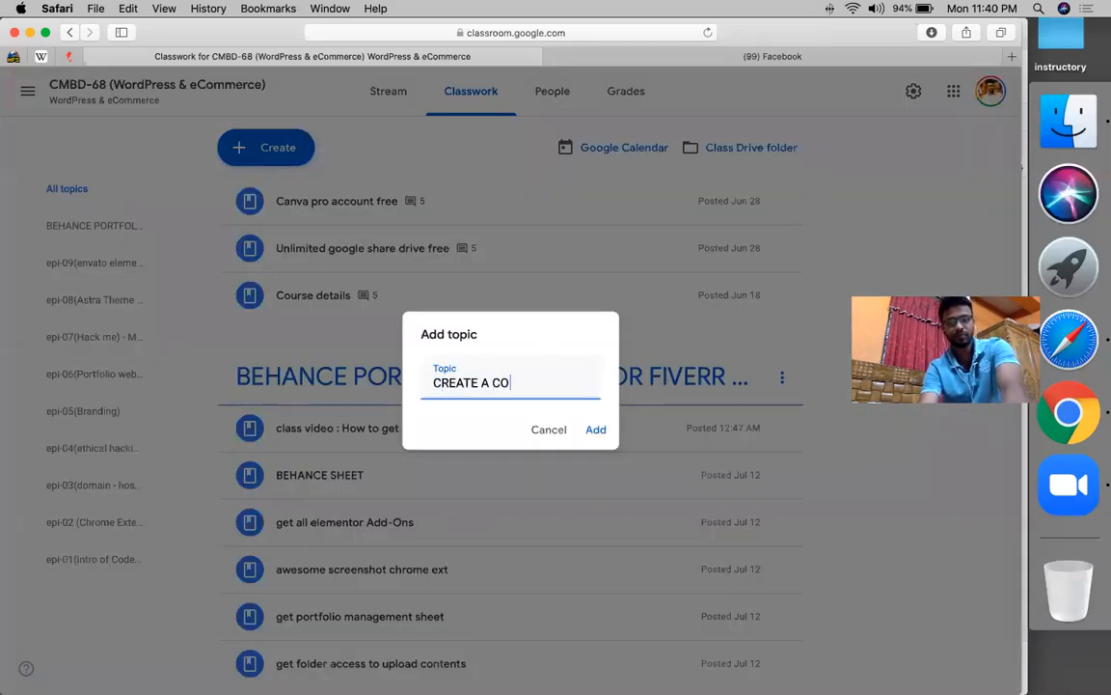
text(MPLETE)
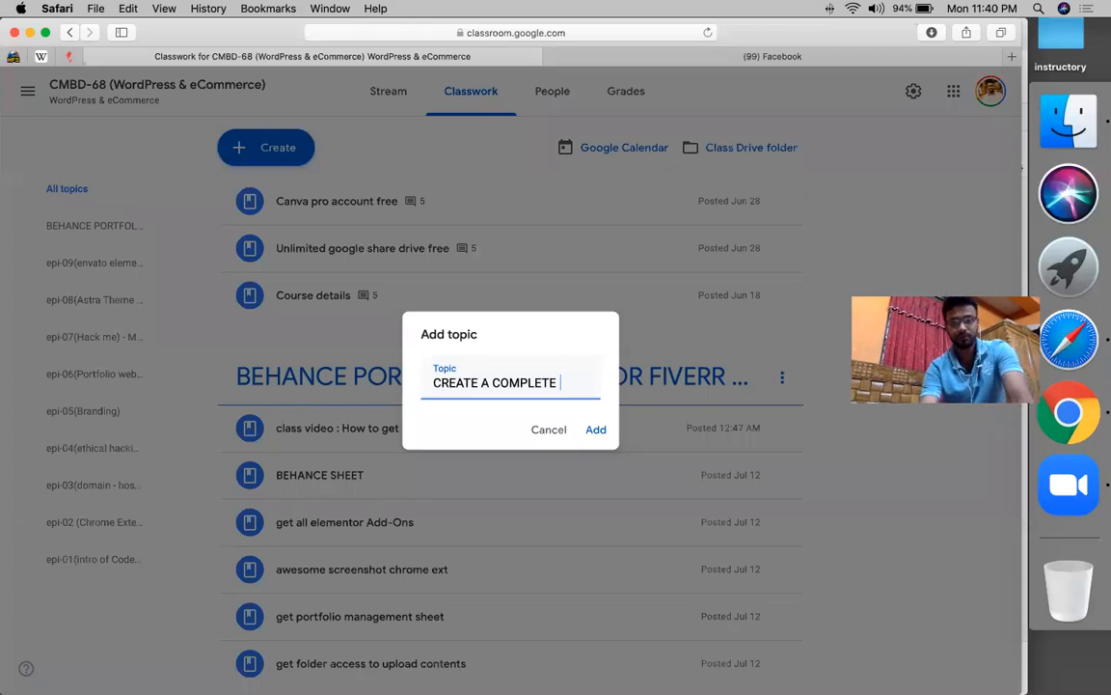
key(shift+Left)
text(7)
key(Right)
key(Right)
key(Right)
key(Right)
key(Right)
key(Right)
key(Right)
key(Right)
key(Right)
key(Right)
key(Right)
key(Right)
text(sites)
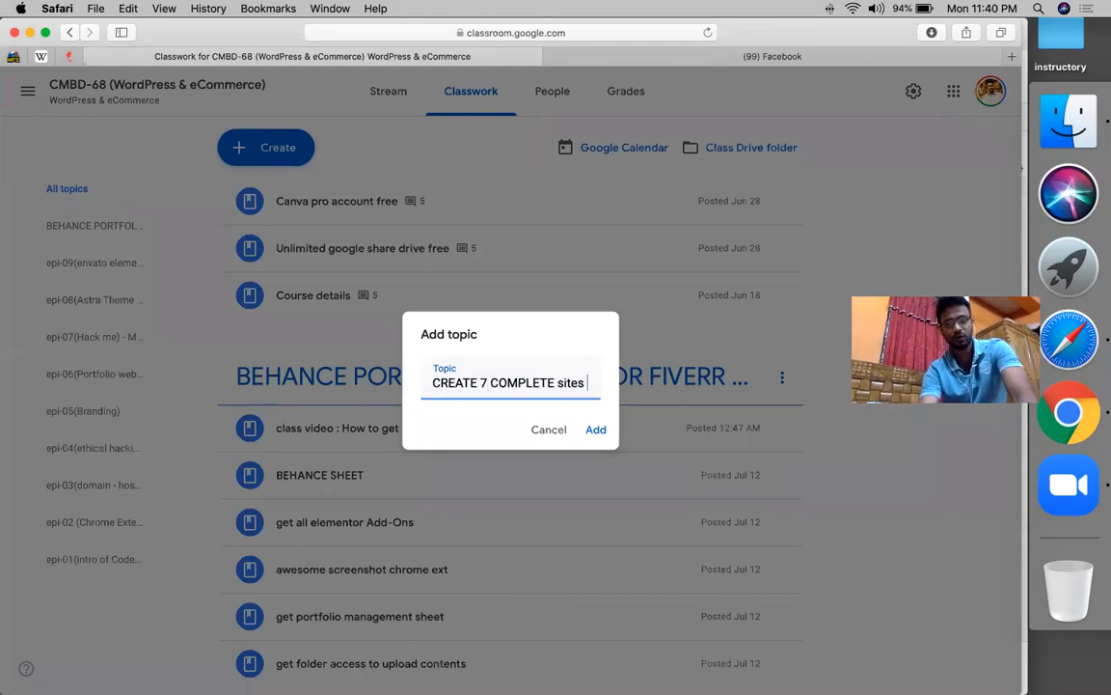
key(BackSpace)
key(BackSpace)
key(BackSpace)
key(BackSpace)
key(BackSpace)
key(BackSpace)
text(SI)
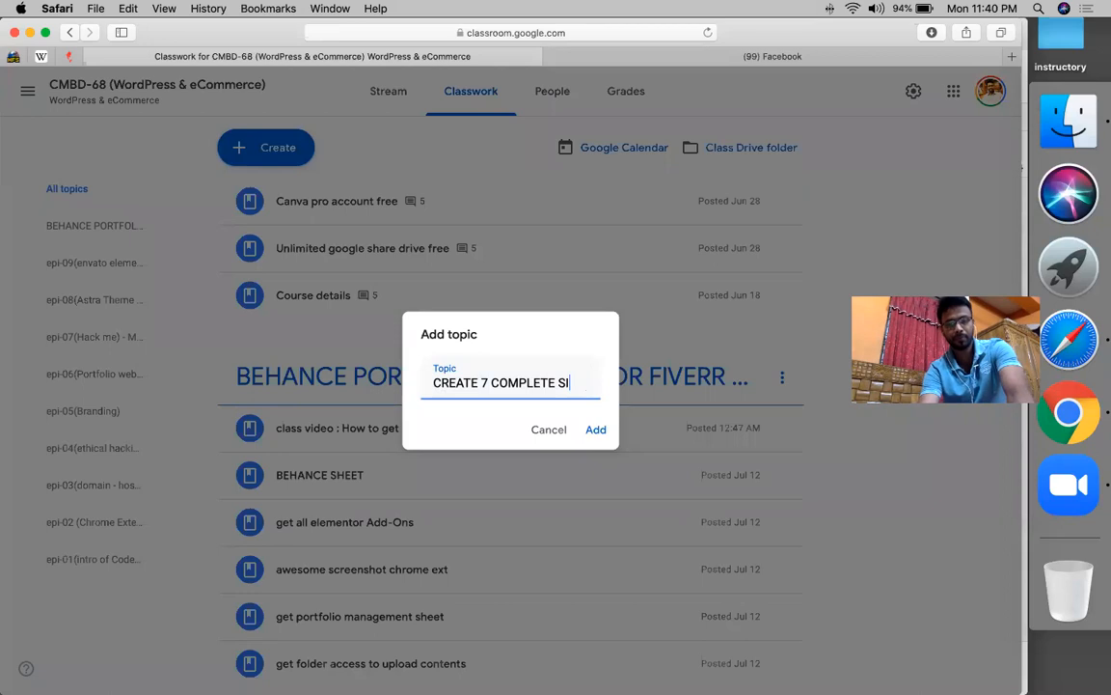
text(TES - BY)
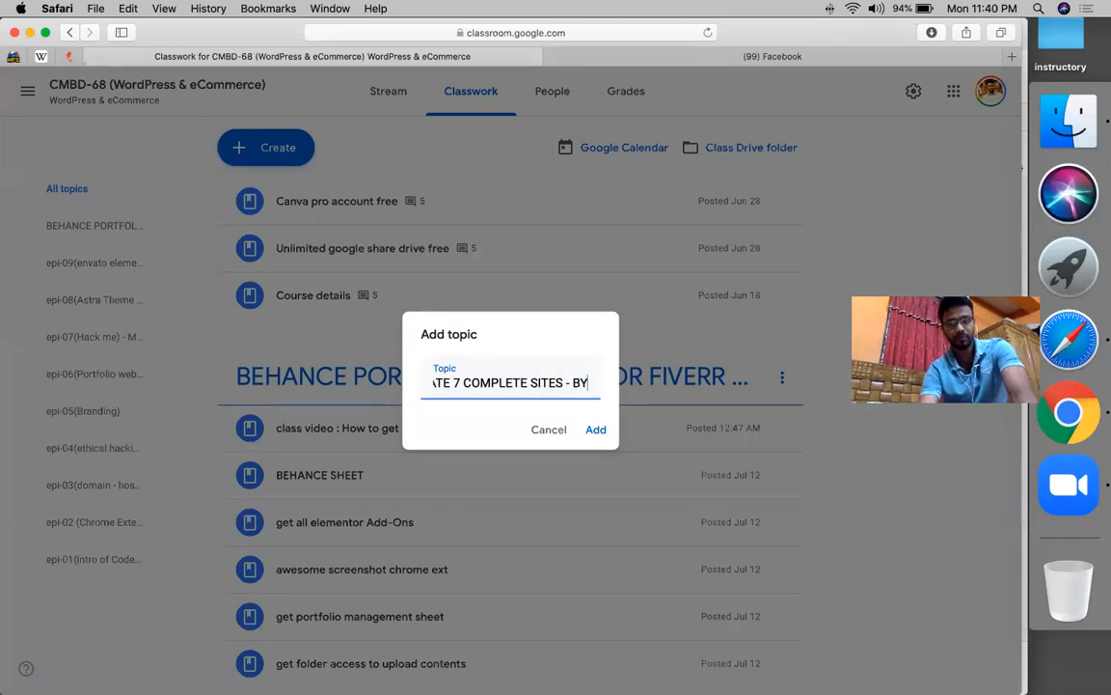
text( ELEMEN)
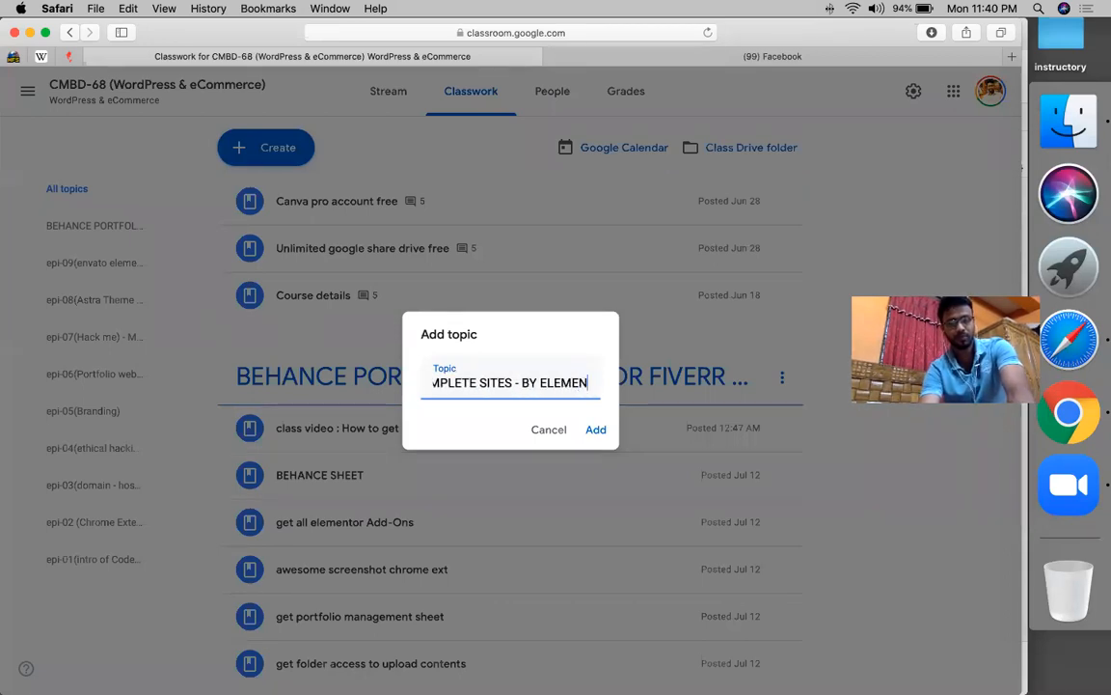
text(TOR ADDONS )
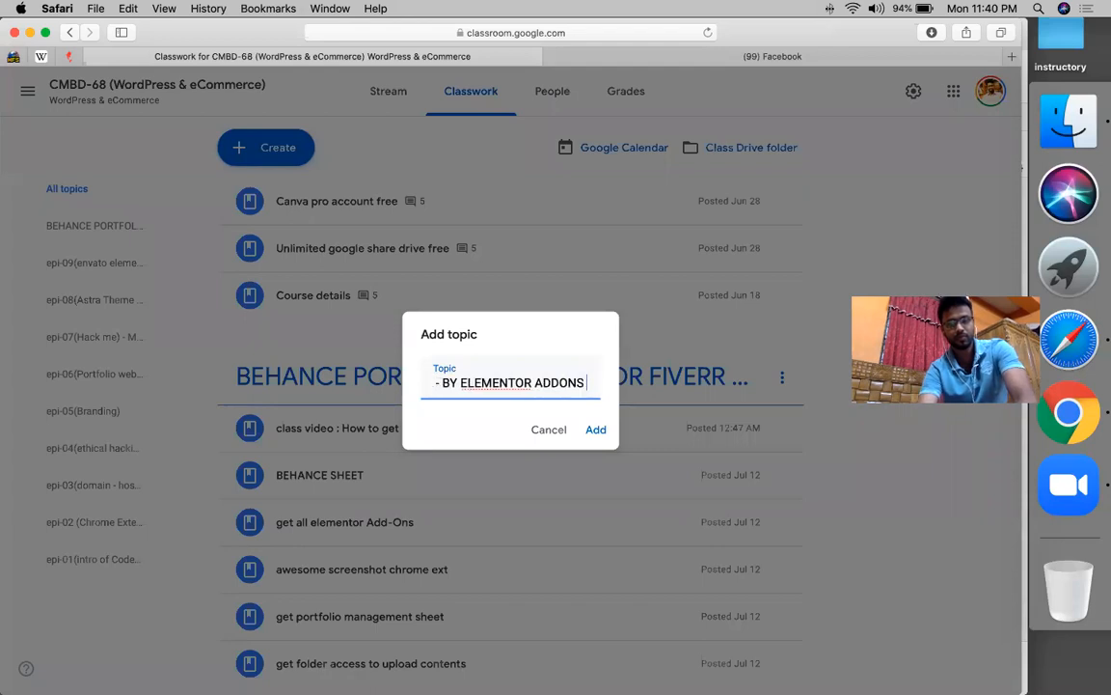
text(& PLUGINS)
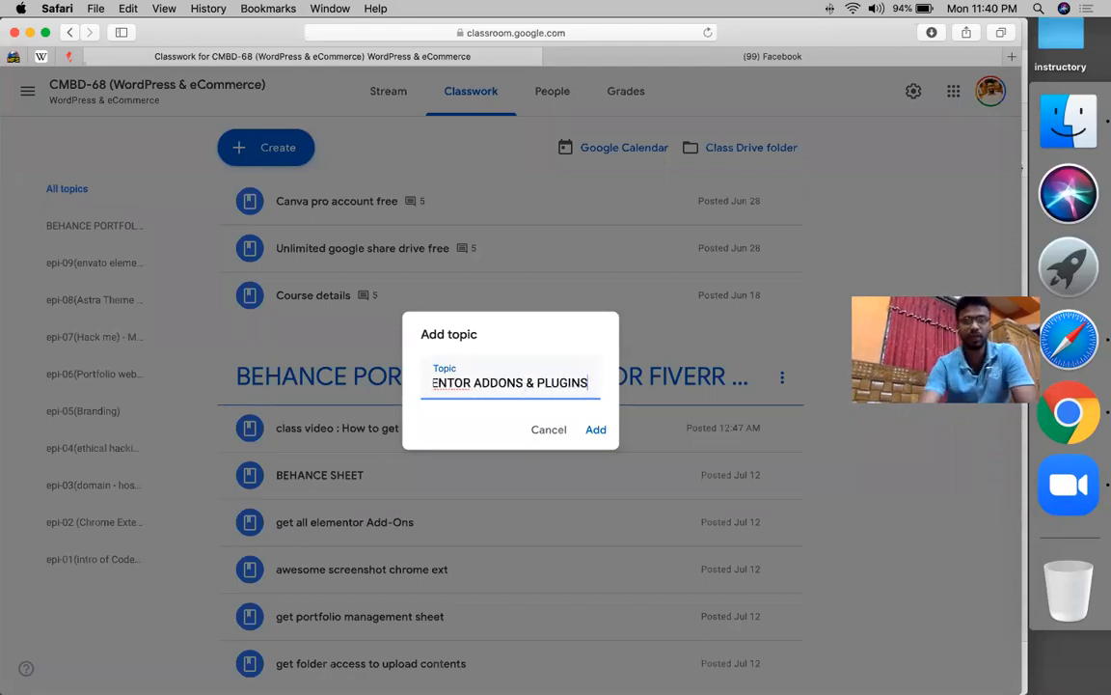
key(Return)
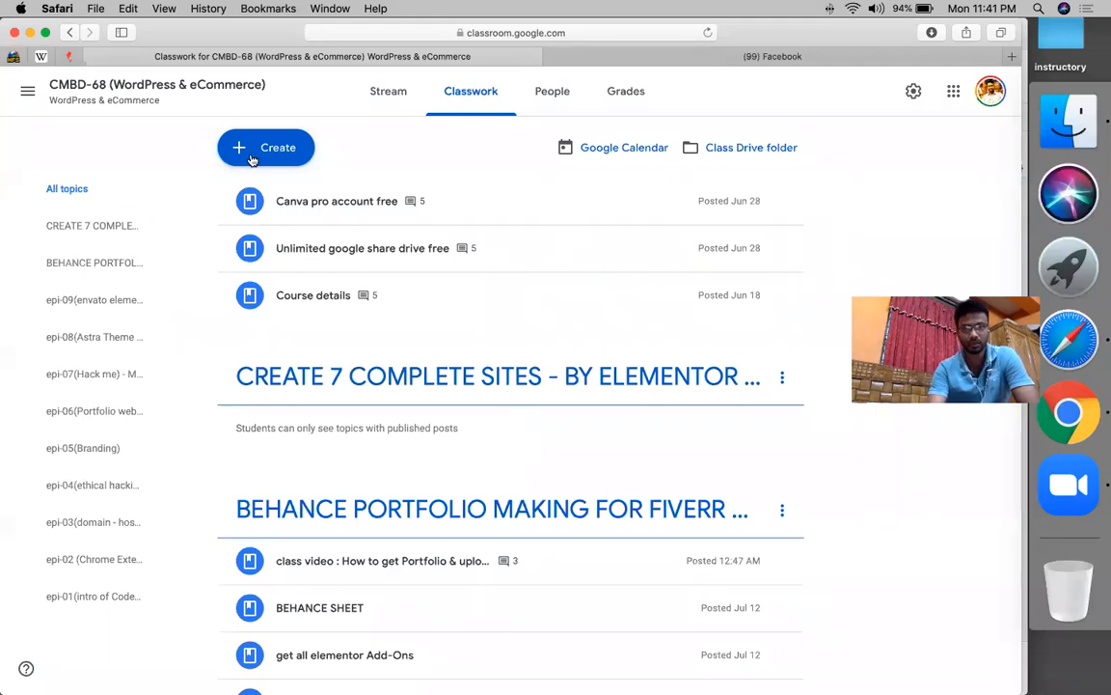
click(302, 308)
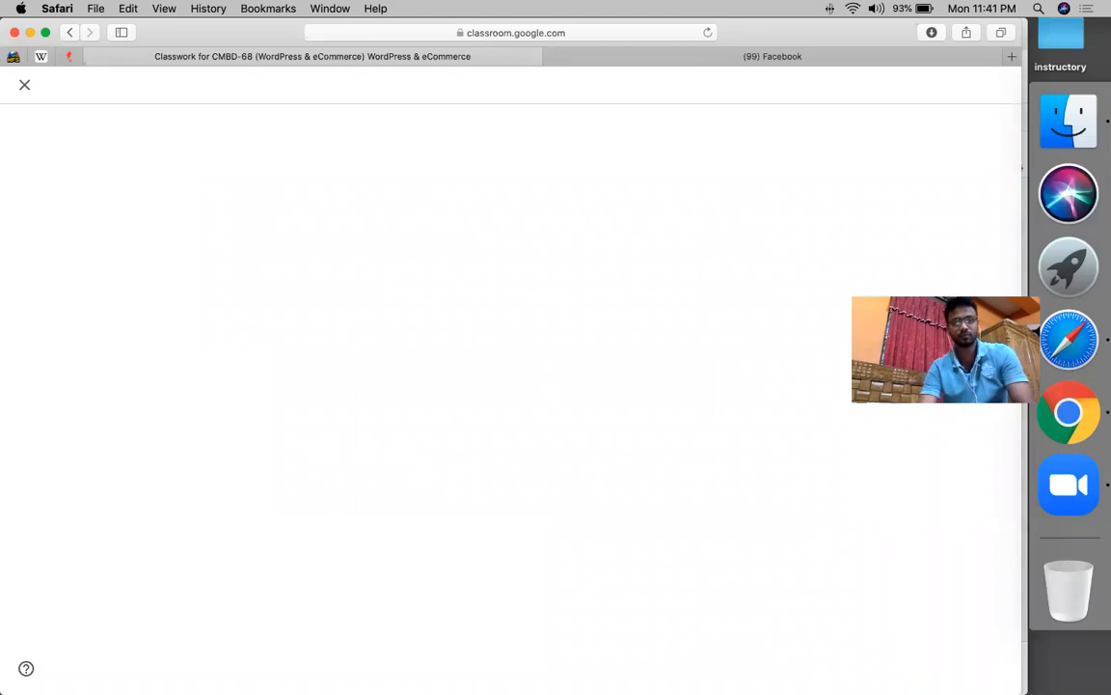
text(GET ALL ELEMENTOR)
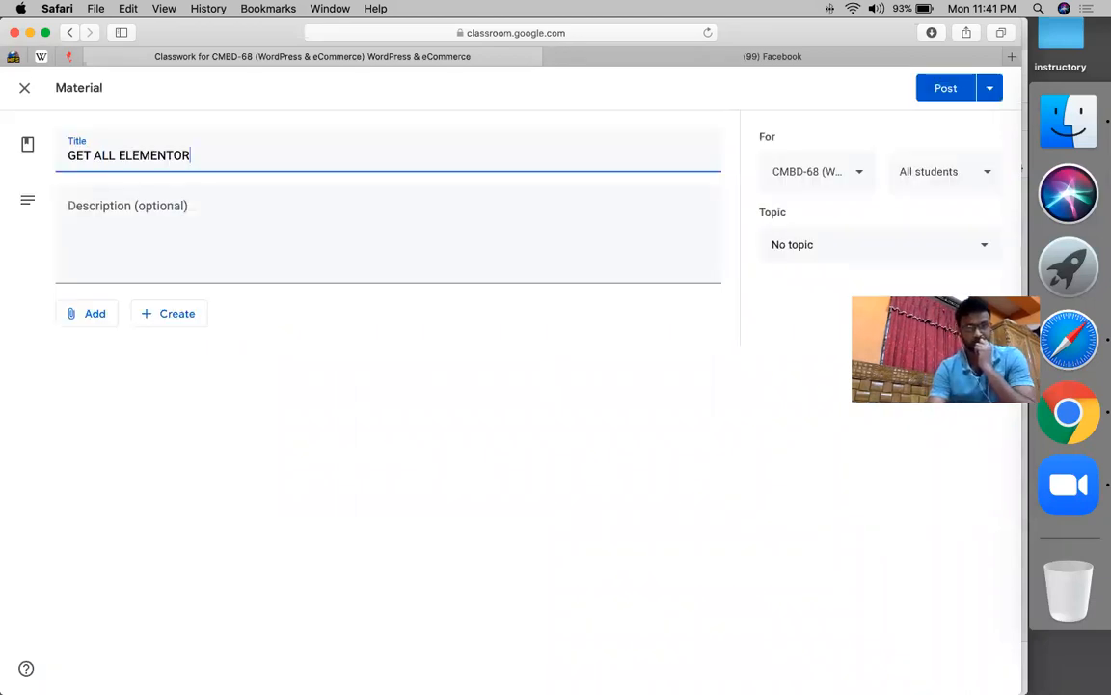
text( ADDO)
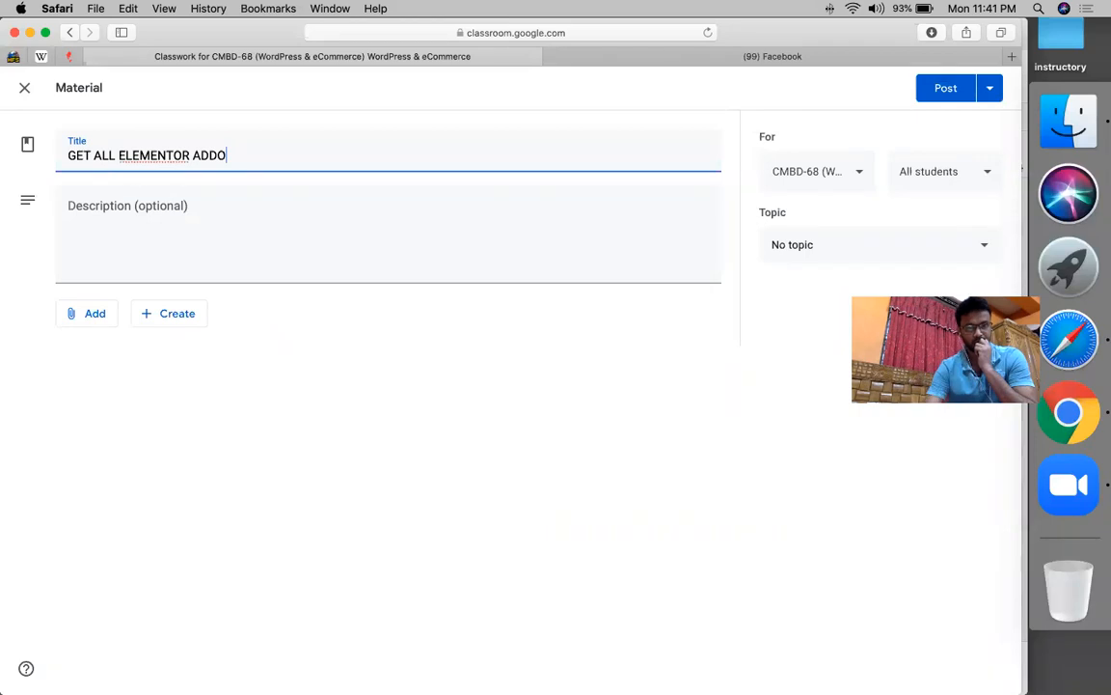
text(NS)
click(87, 312)
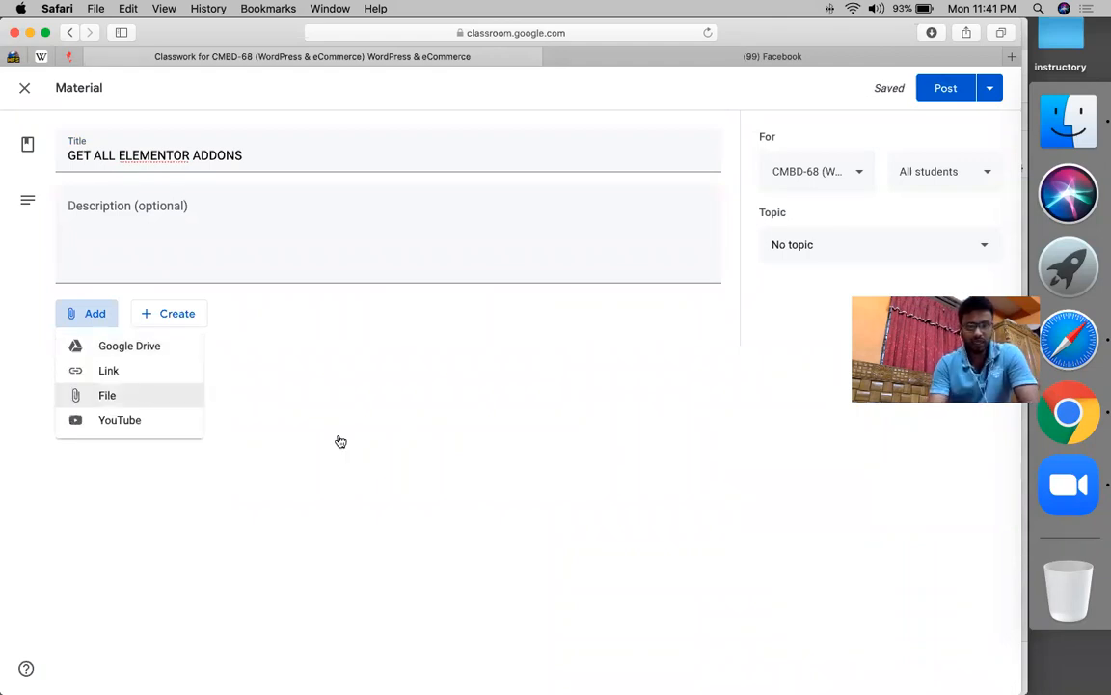
key(Up)
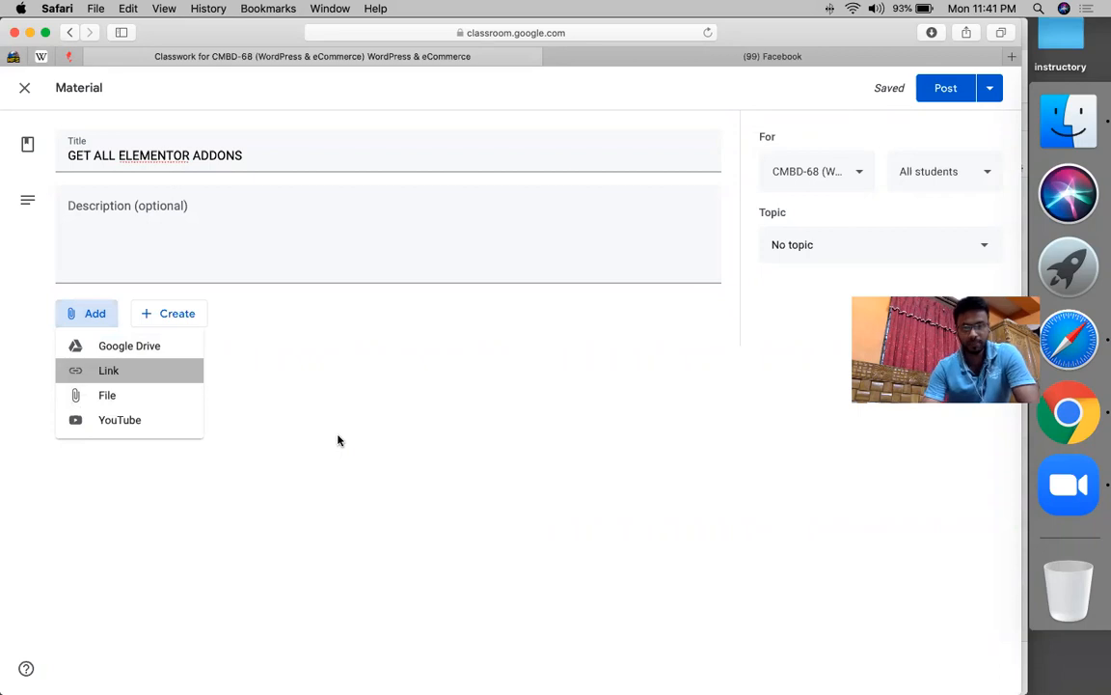
key(Return)
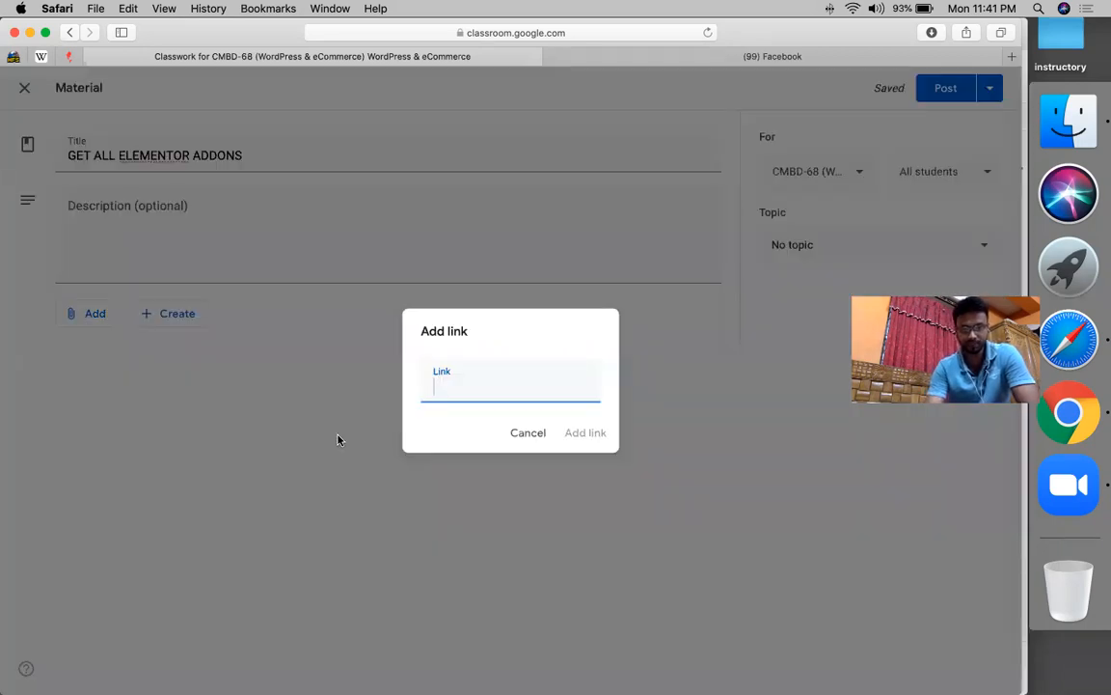
key(Return)
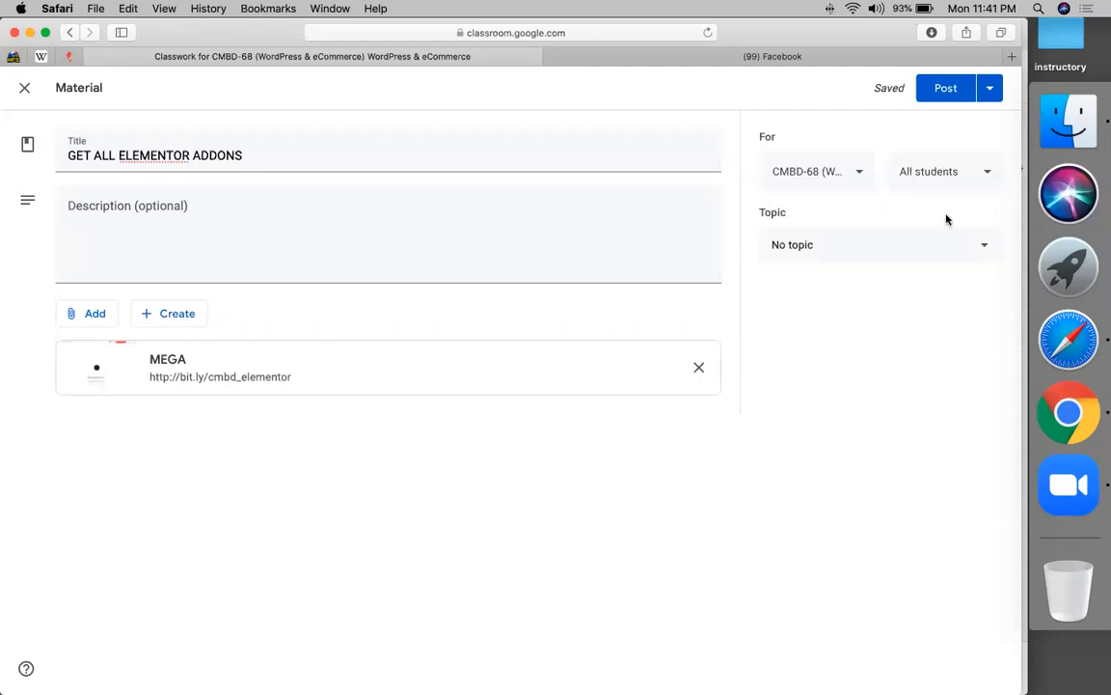
- File the material under the new Elementor sites topic and post it
click(848, 245)
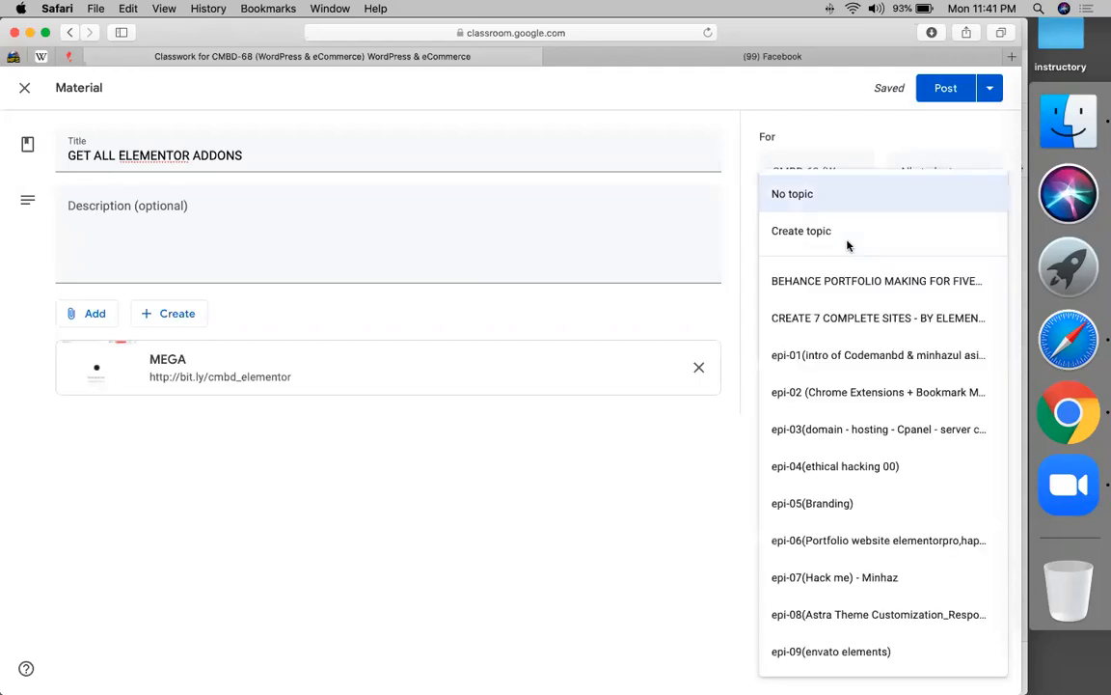
click(827, 315)
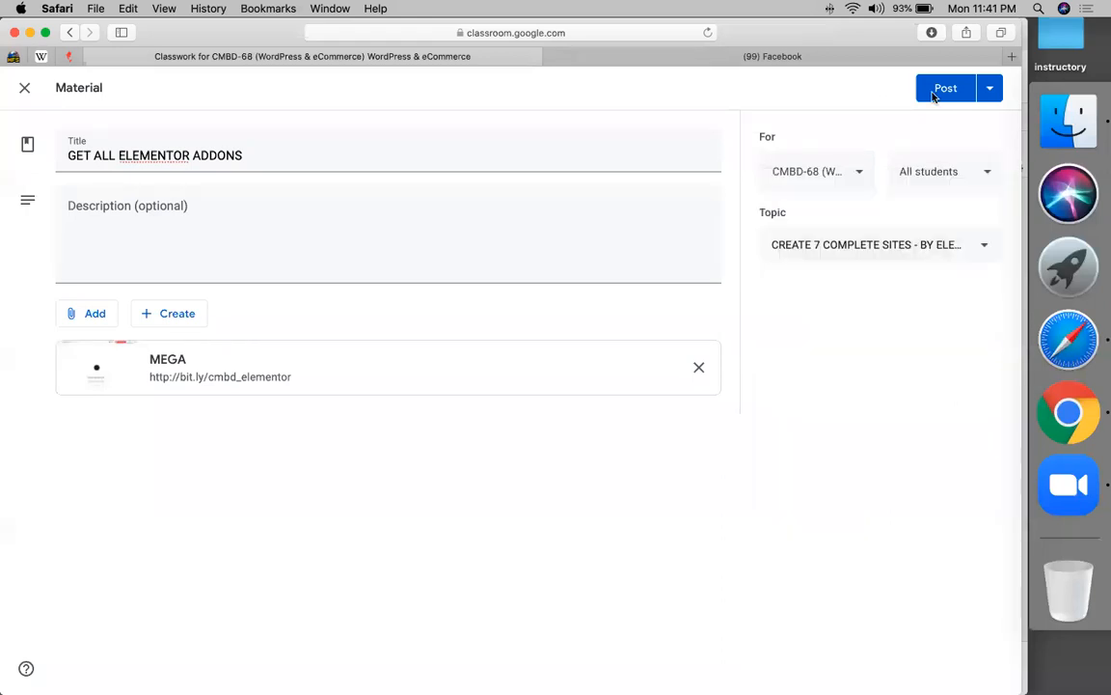
click(933, 93)
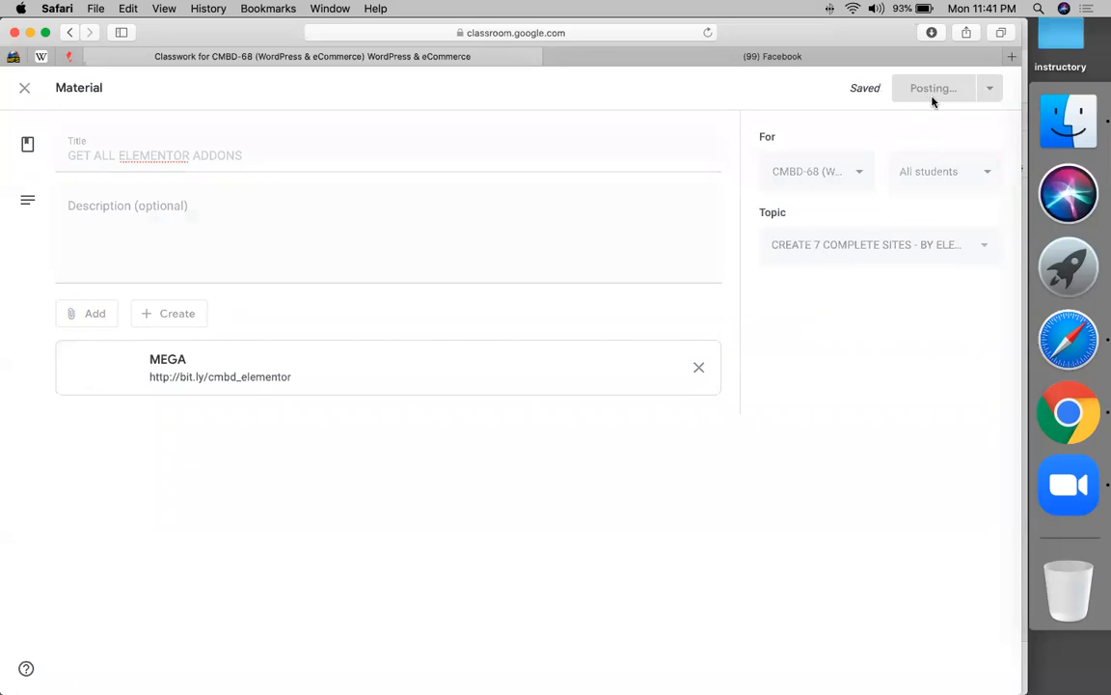
click(1064, 413)
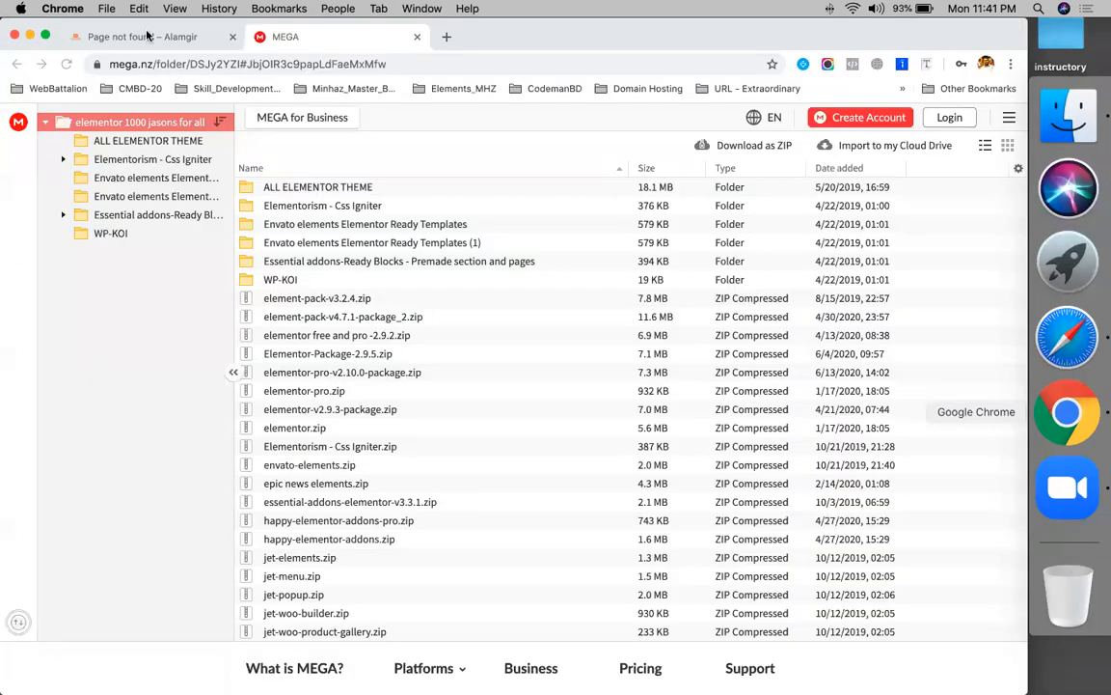
click(145, 37)
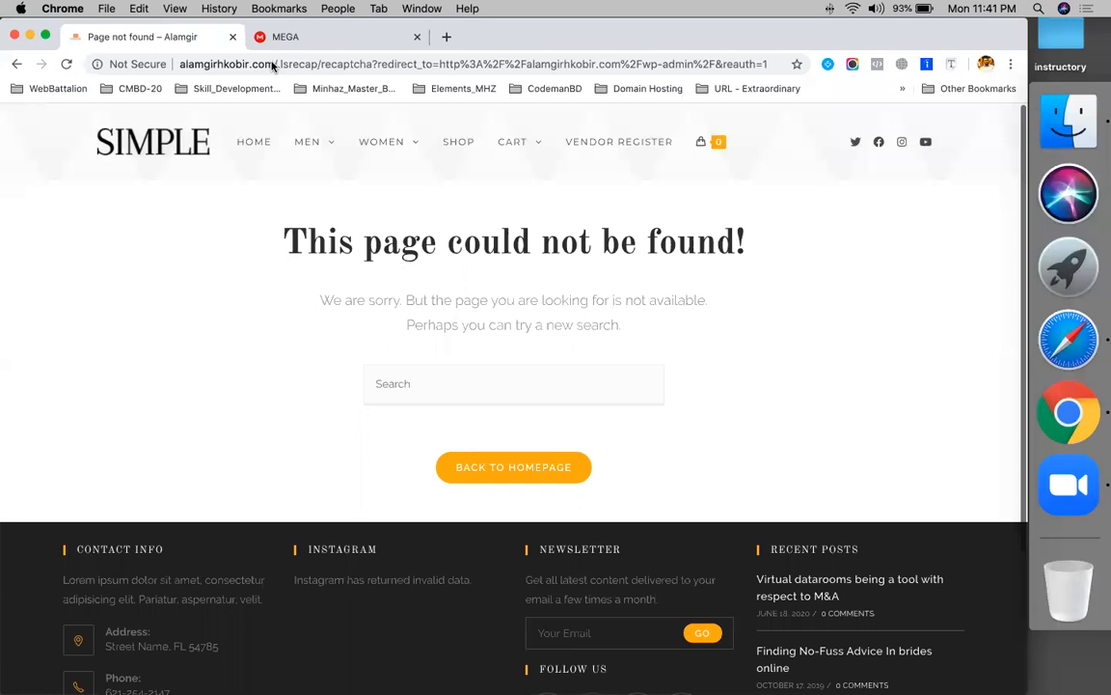
click(273, 65)
click(276, 64)
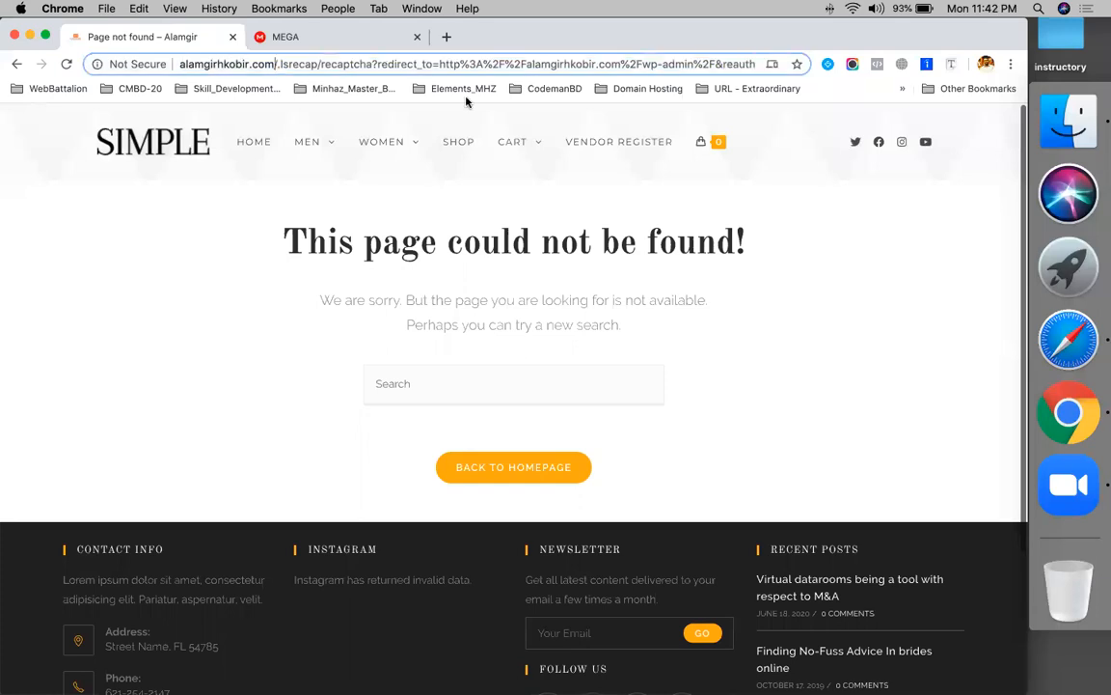
key(shift+super+Right)
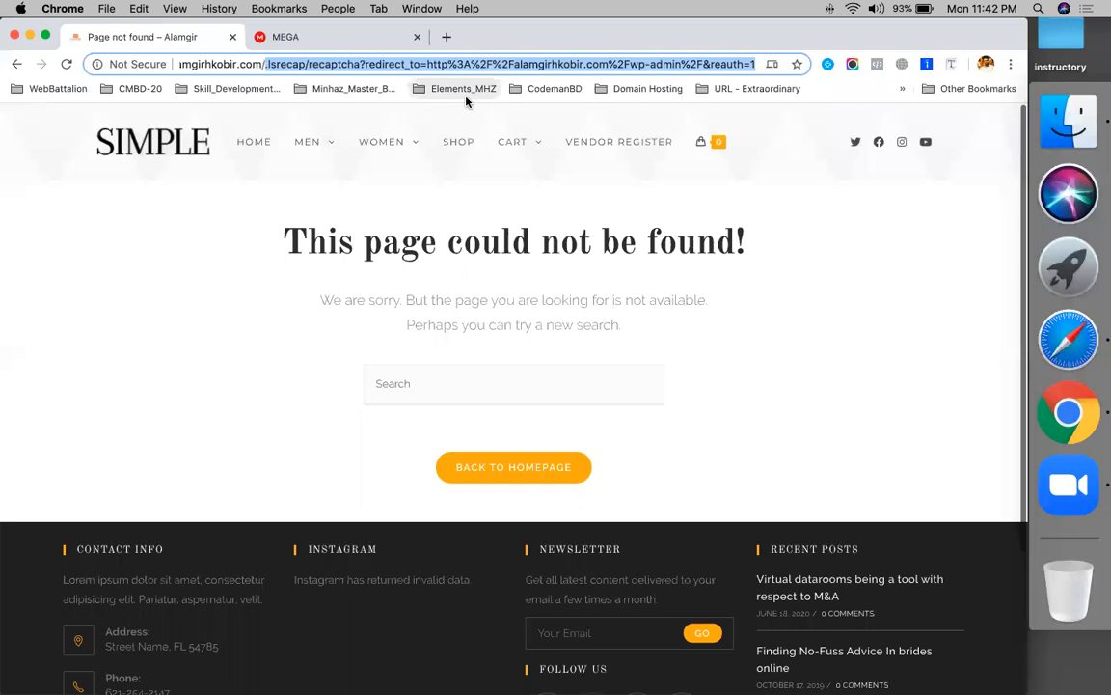
text(WP-ADM)
key(super+a)
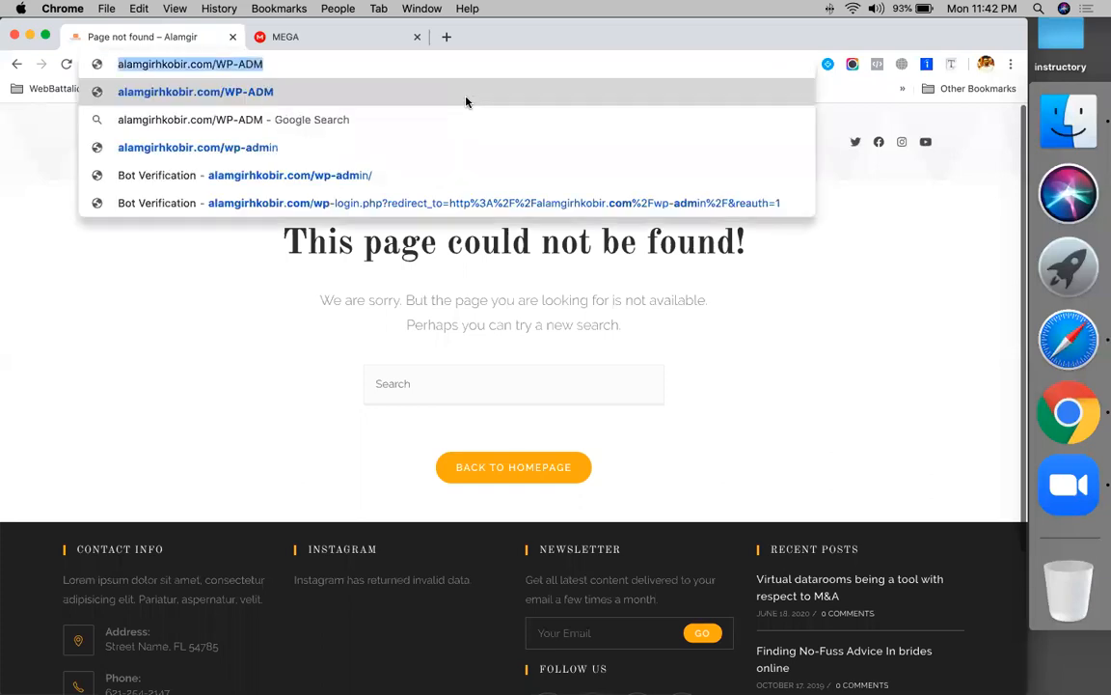
key(Right)
key(shift+alt+Left)
key(shift+alt+Left)
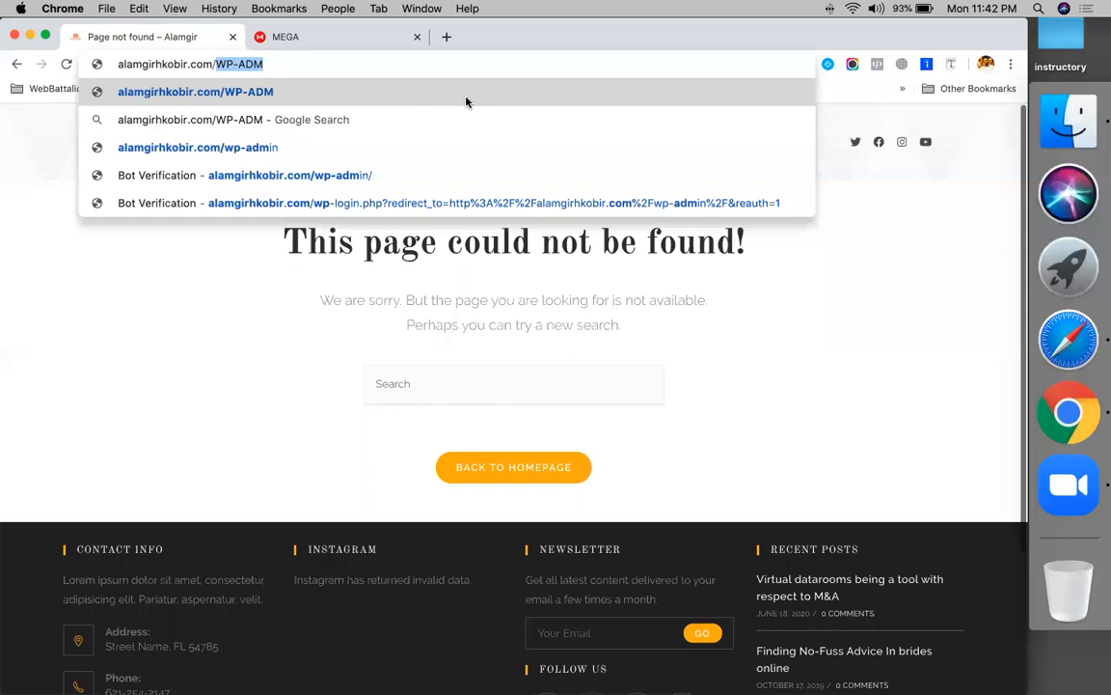
text(DASHBOARD)
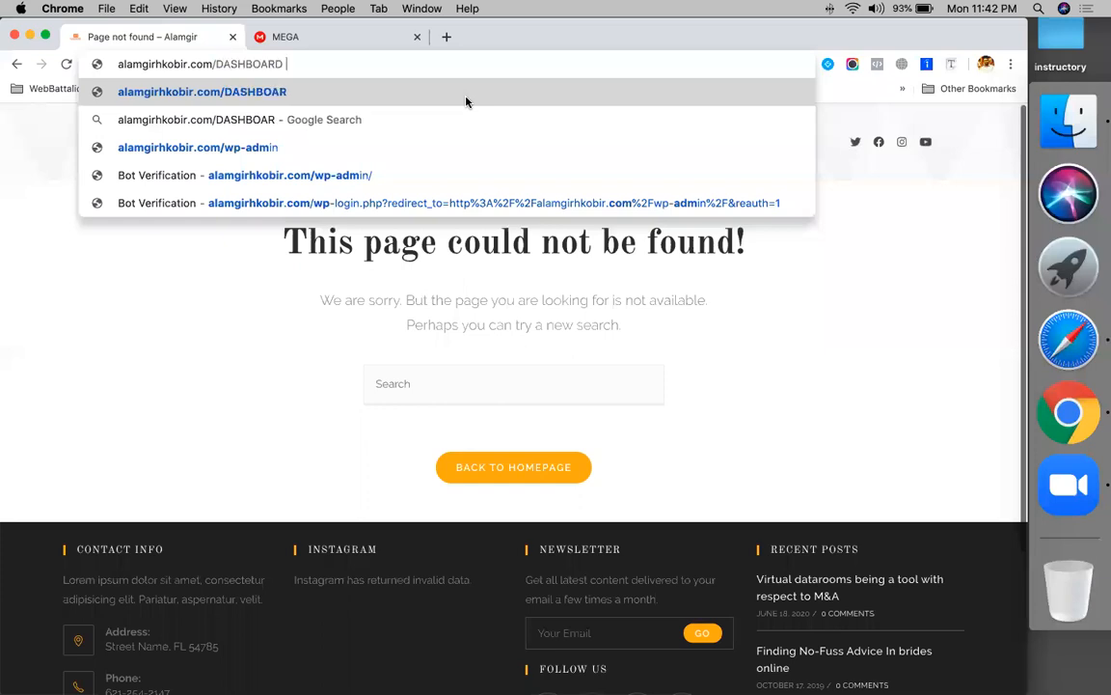
key(Return)
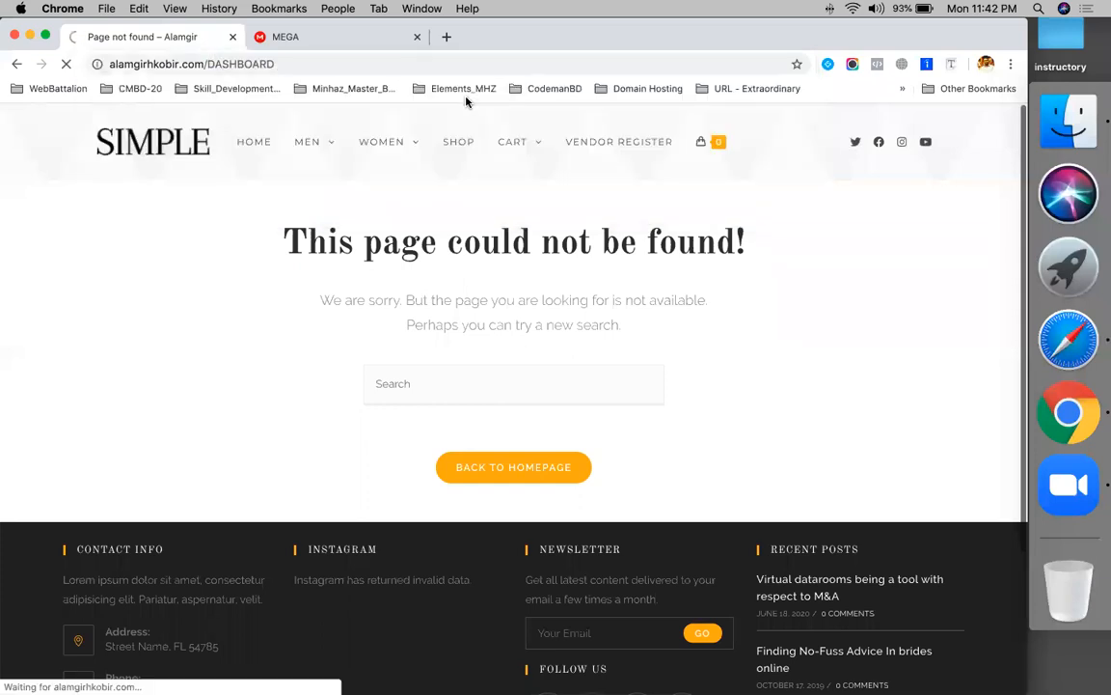
click(243, 68)
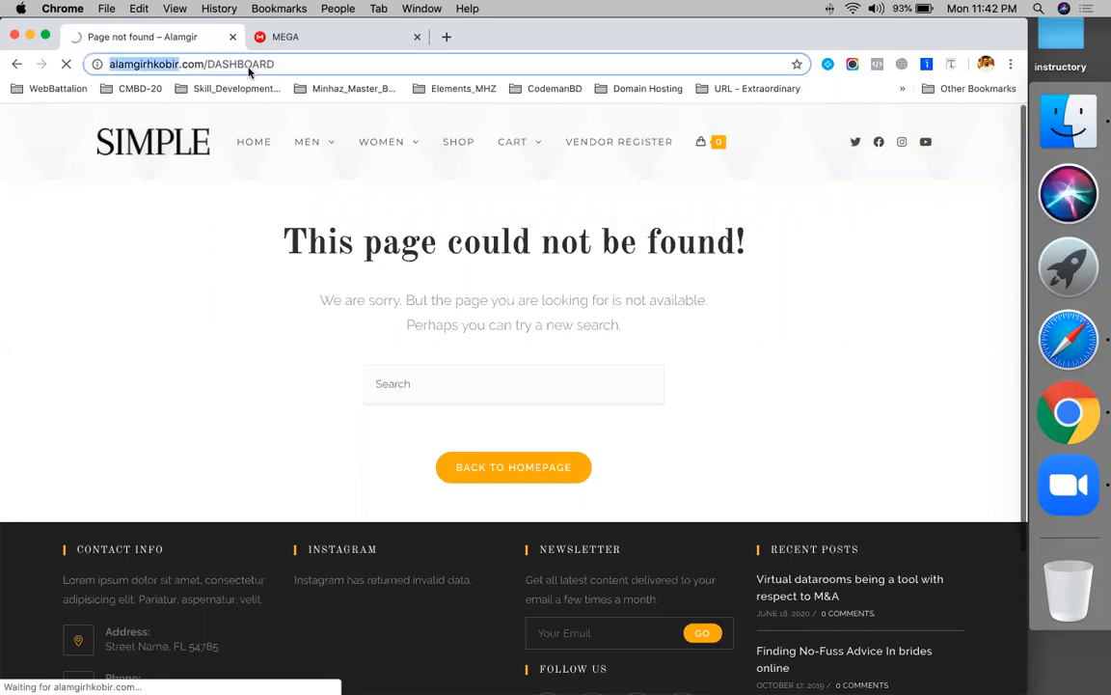
click(248, 81)
click(242, 67)
double_click(242, 64)
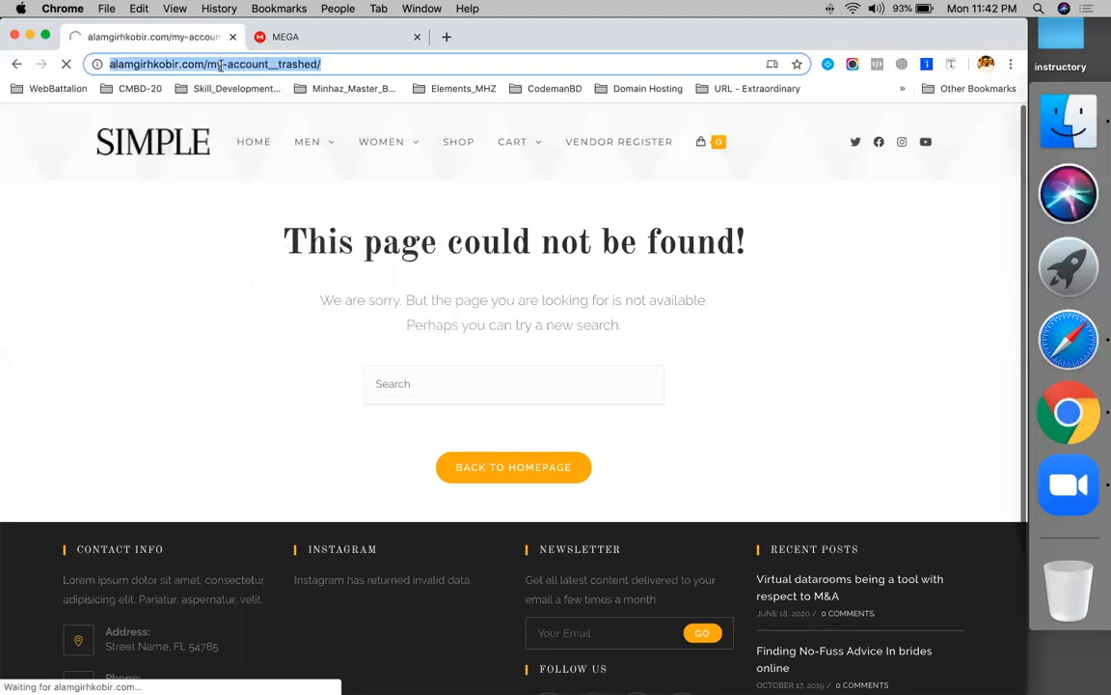
text(dash)
key(super+z)
key(super+z)
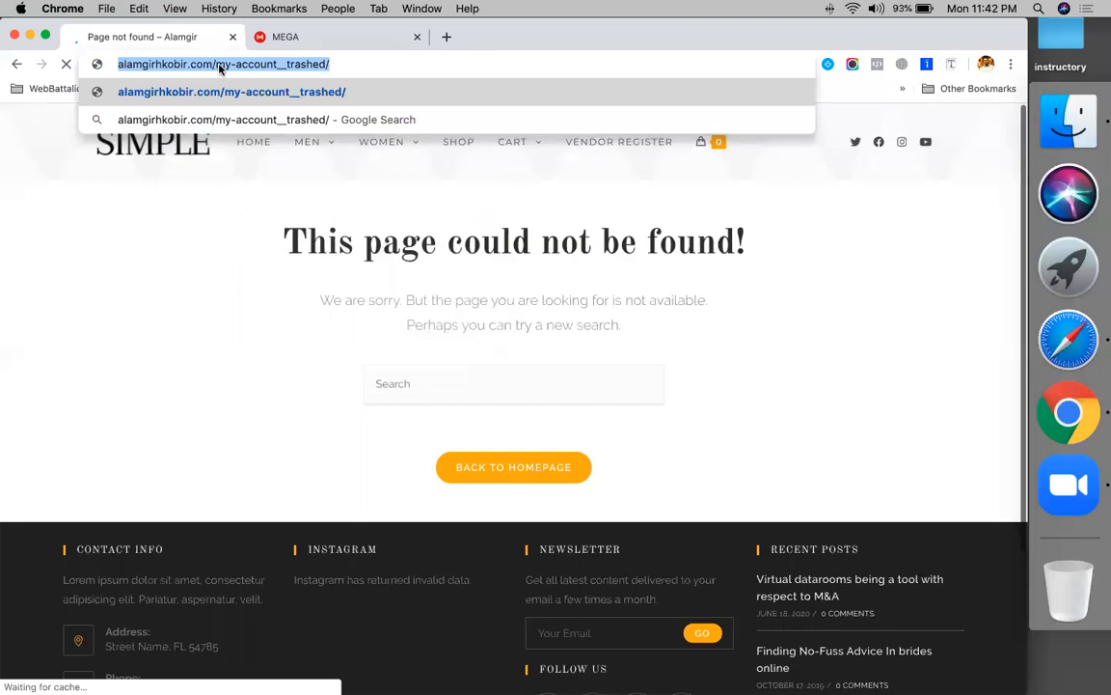
click(220, 68)
key(super+shift+Right)
text(dashboard)
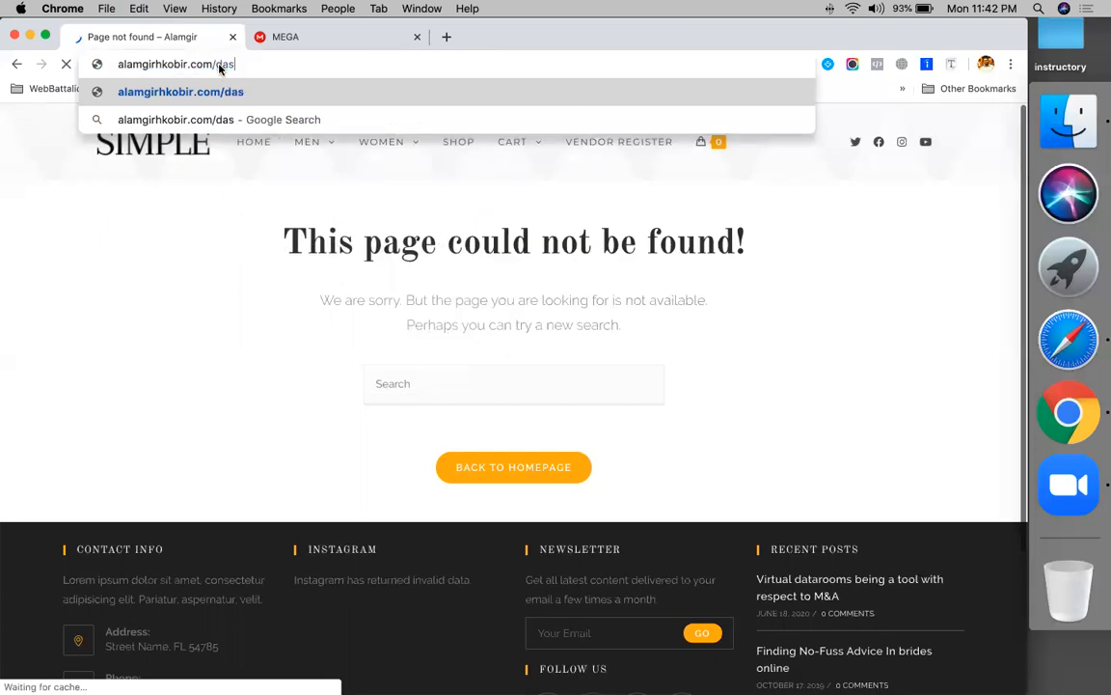
key(Return)
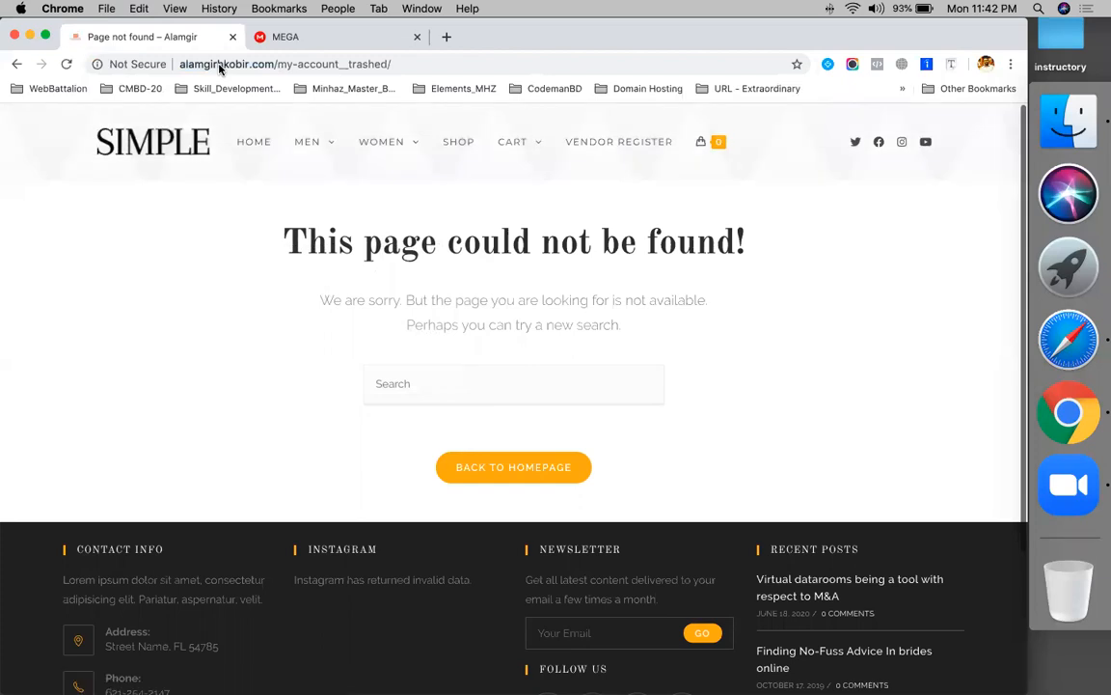
click(278, 63)
click(278, 64)
key(shift+End)
text(w)
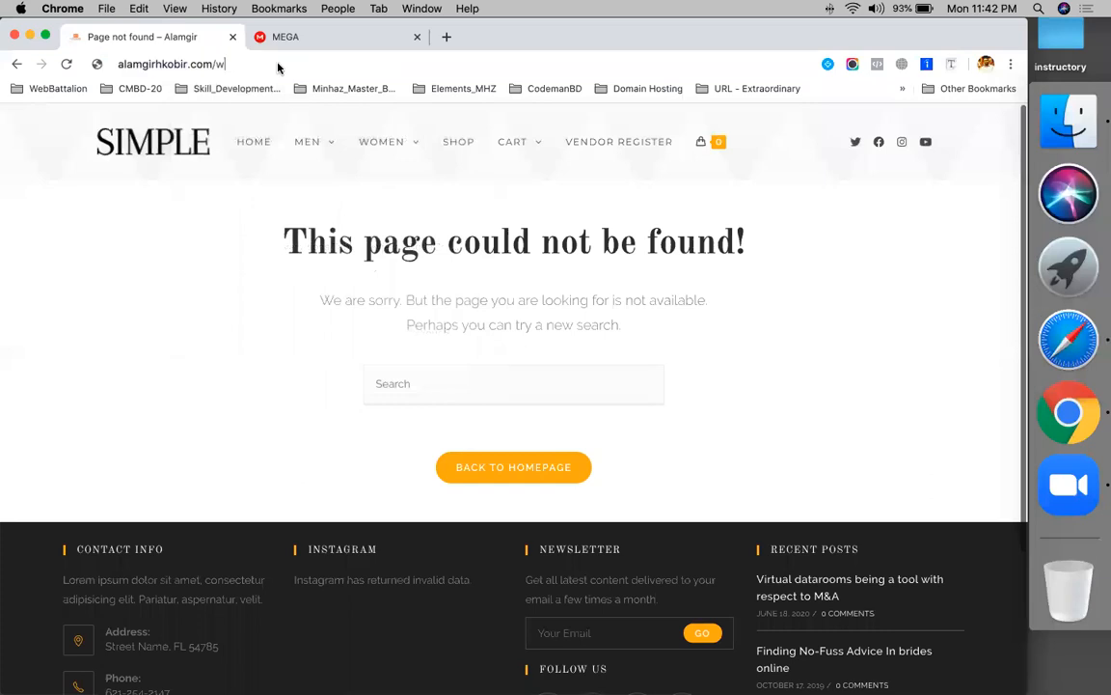
text(p-admin)
key(Return)
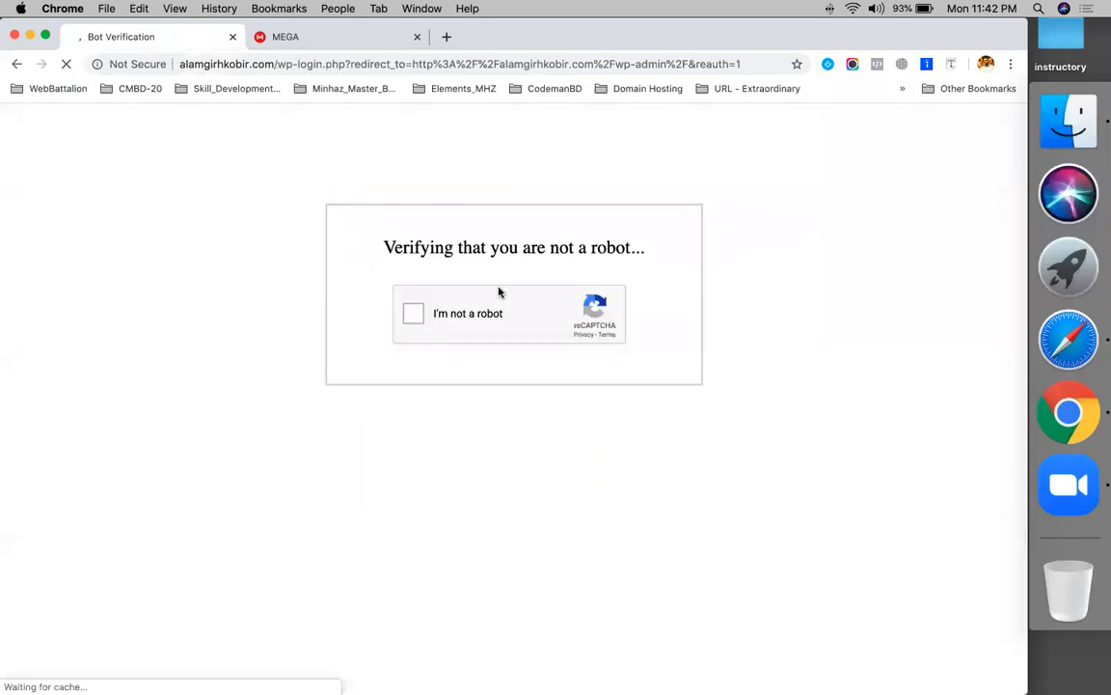
click(421, 314)
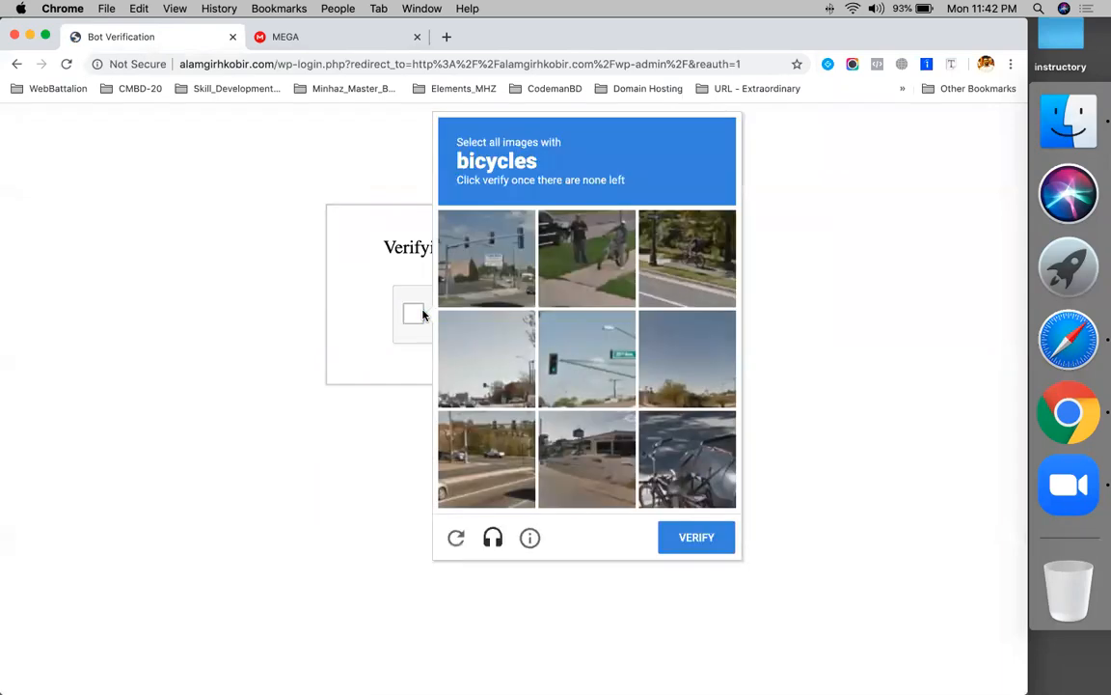
click(683, 482)
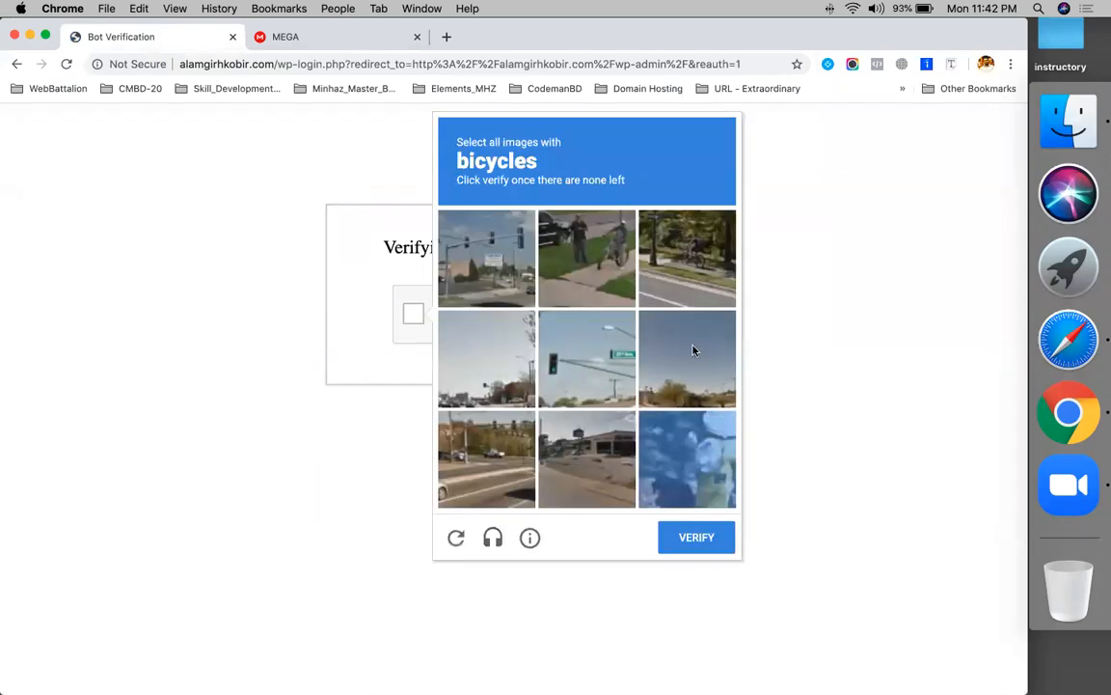
click(666, 253)
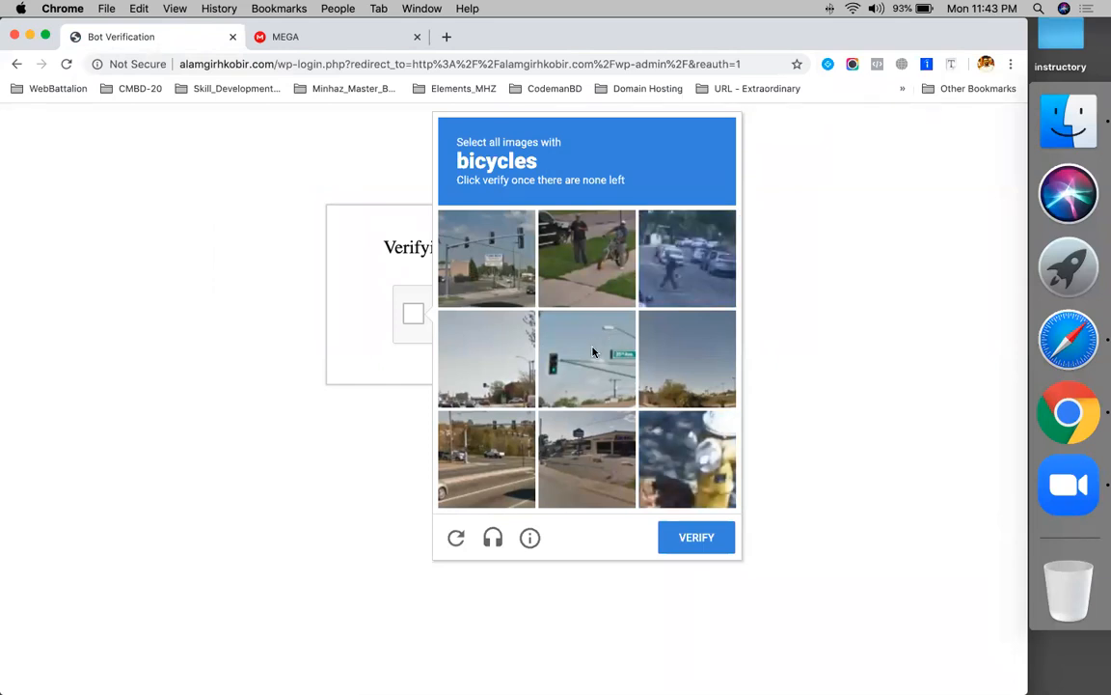
click(628, 275)
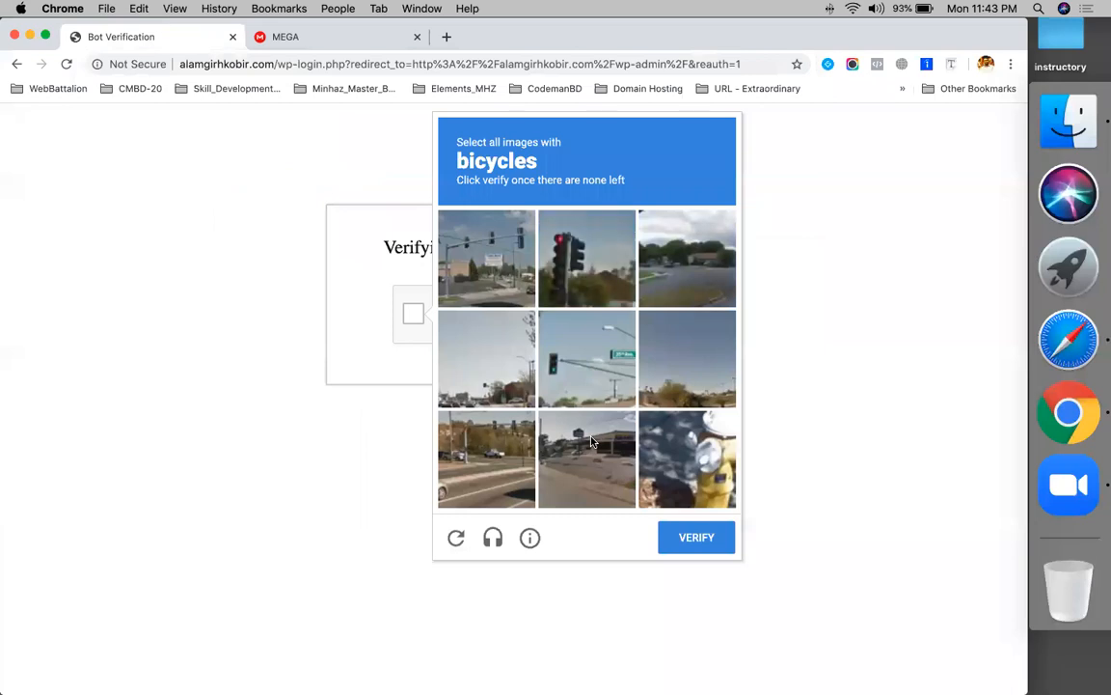
click(689, 533)
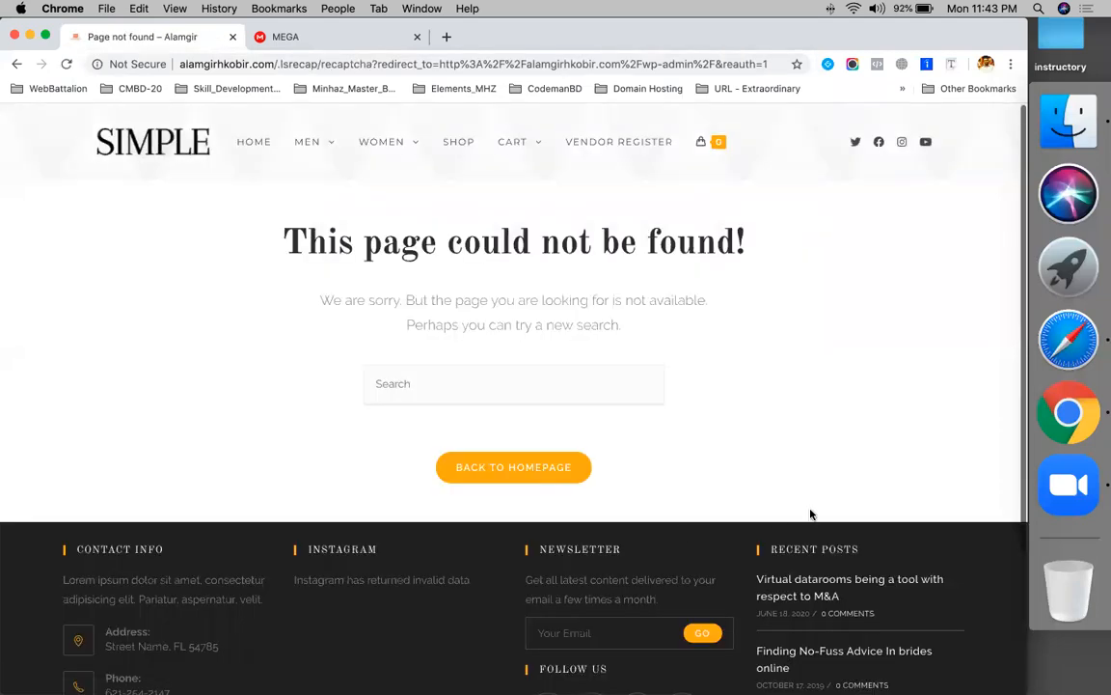
- Load codemanbd.com/wp-admin/ in a new Safari tab
click(1066, 361)
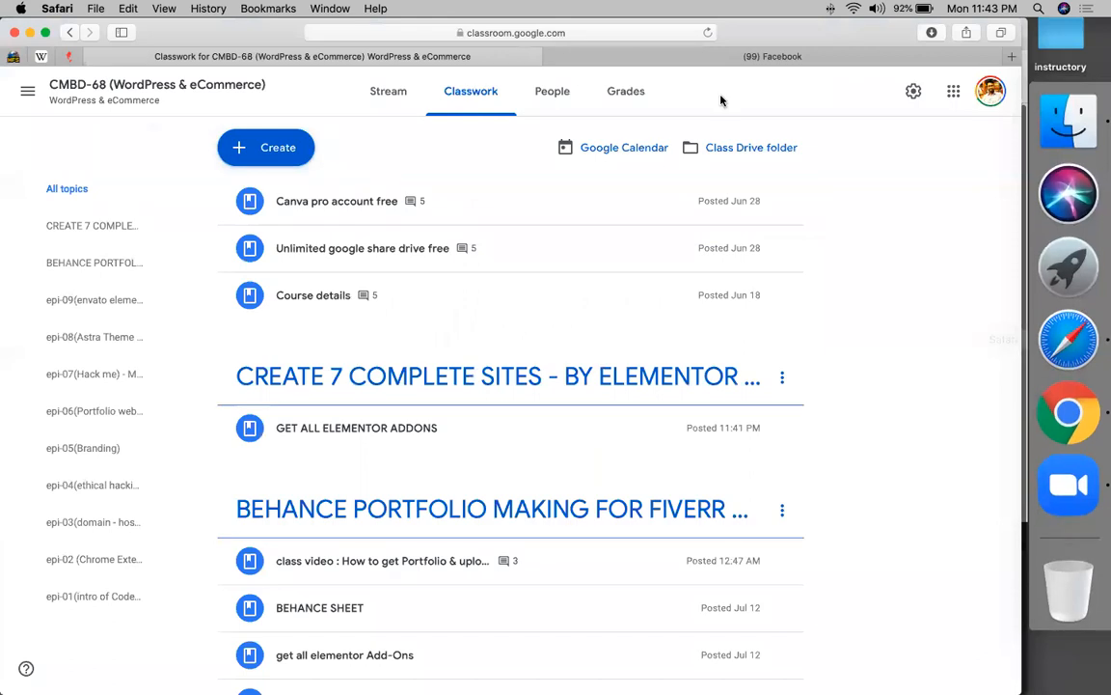
click(1010, 57)
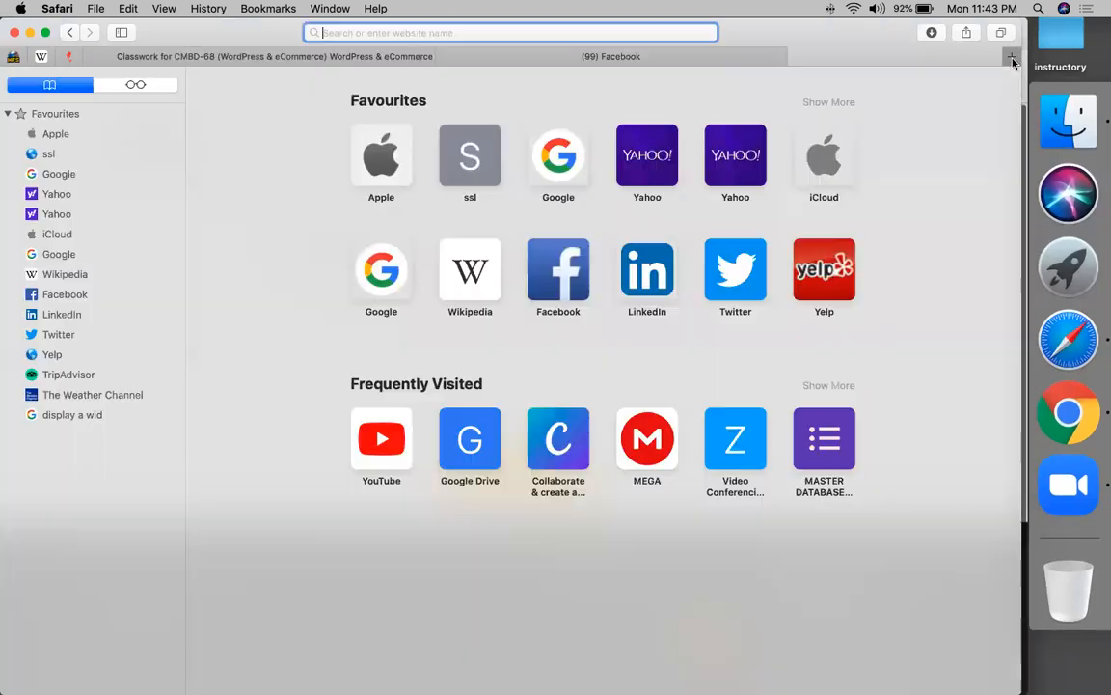
text(codemanbd.com/wp-admin/)
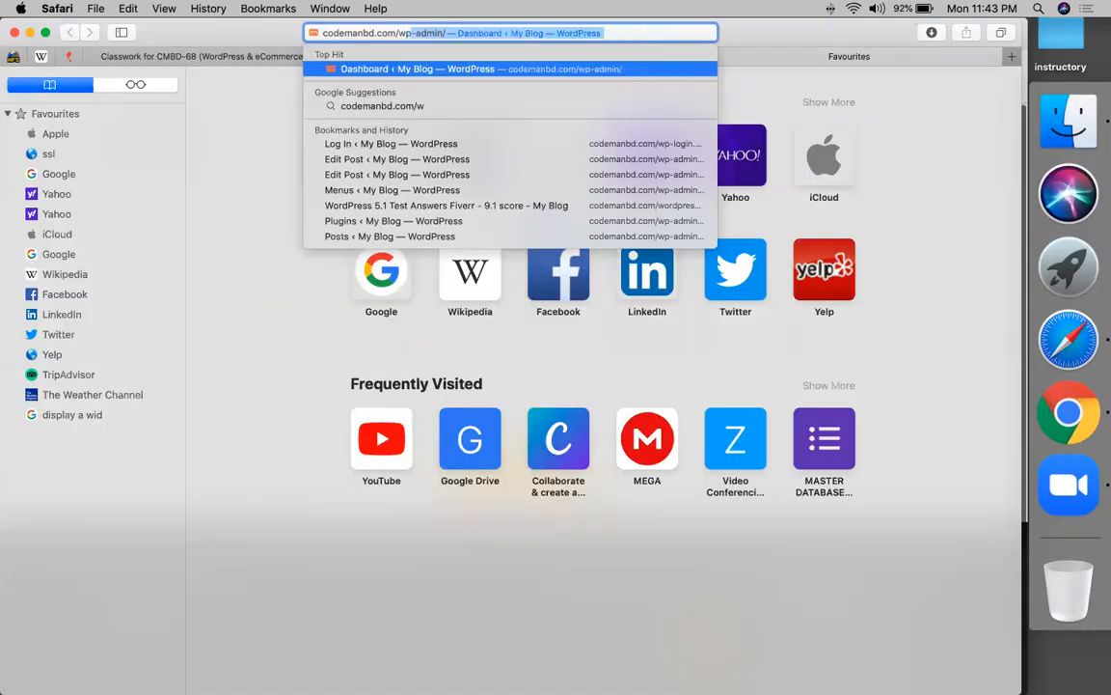
key(Return)
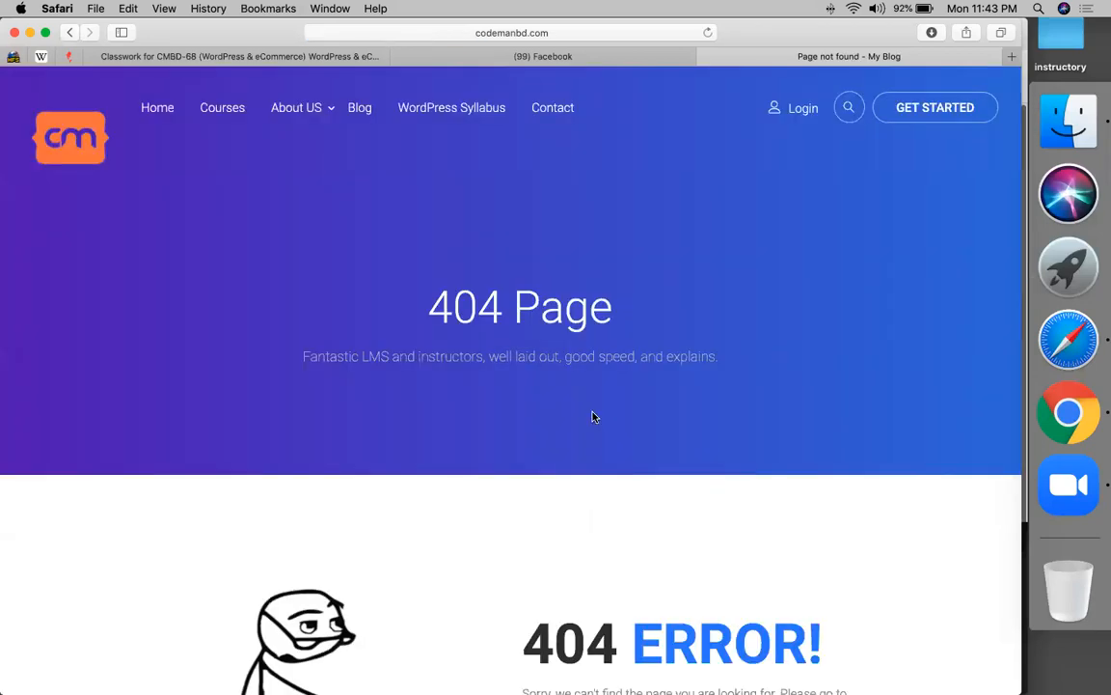
- Load the alamgirhkobir.com Dashboard address from the address-bar suggestions
click(587, 35)
text(al)
key(Right)
text(/)
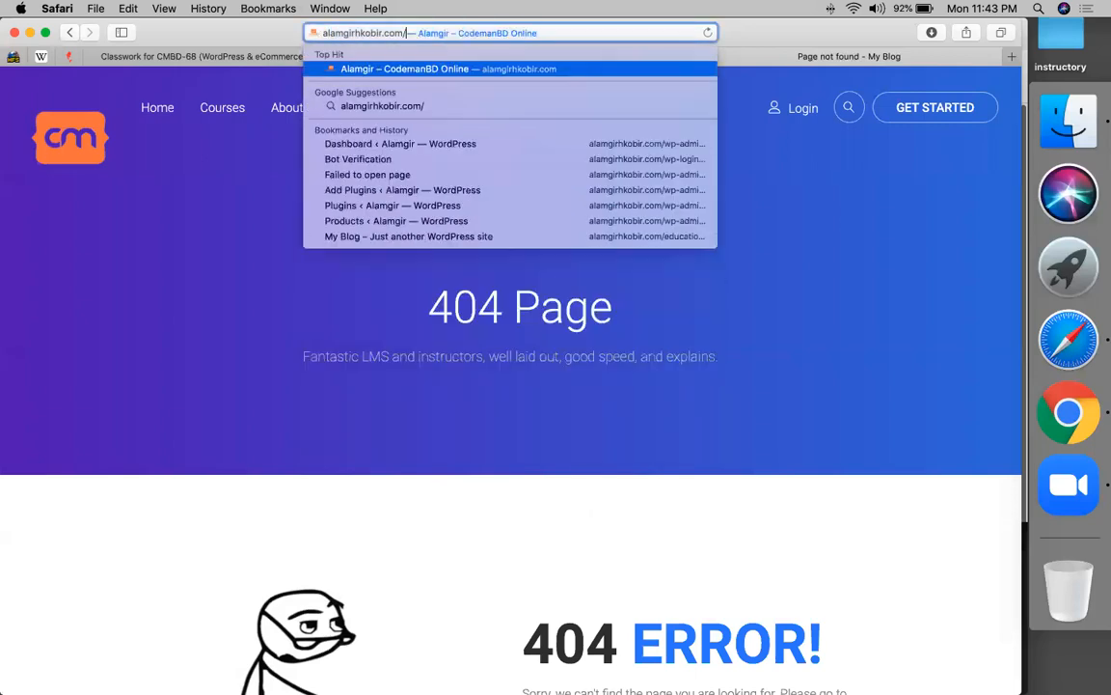
key(Down)
key(Down)
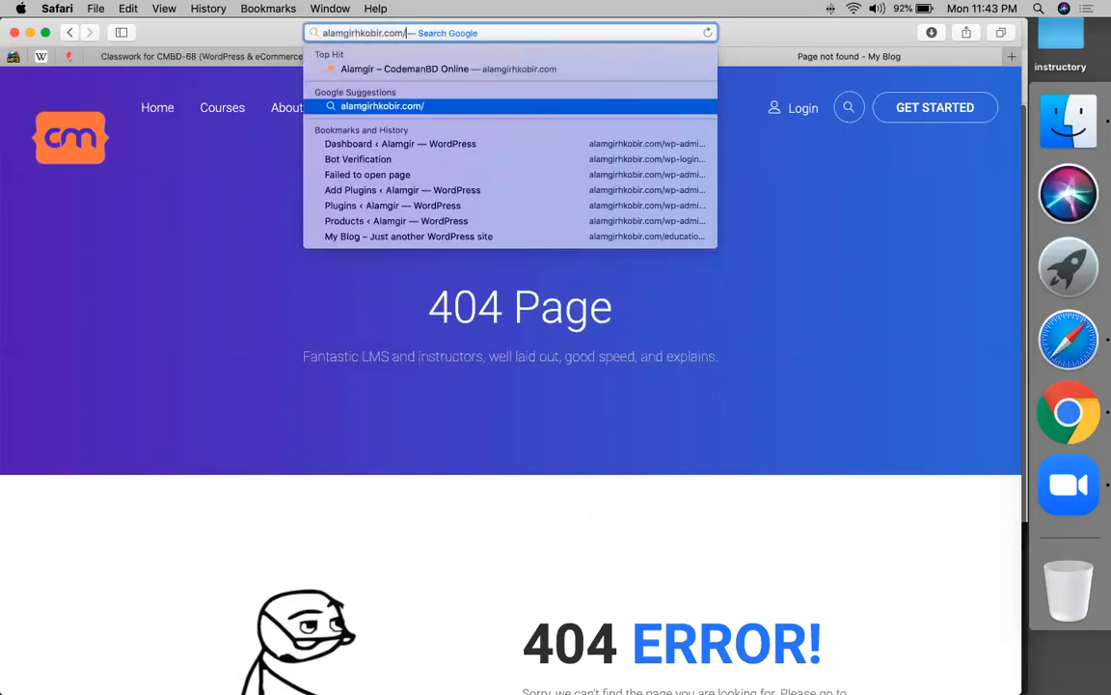
key(Return)
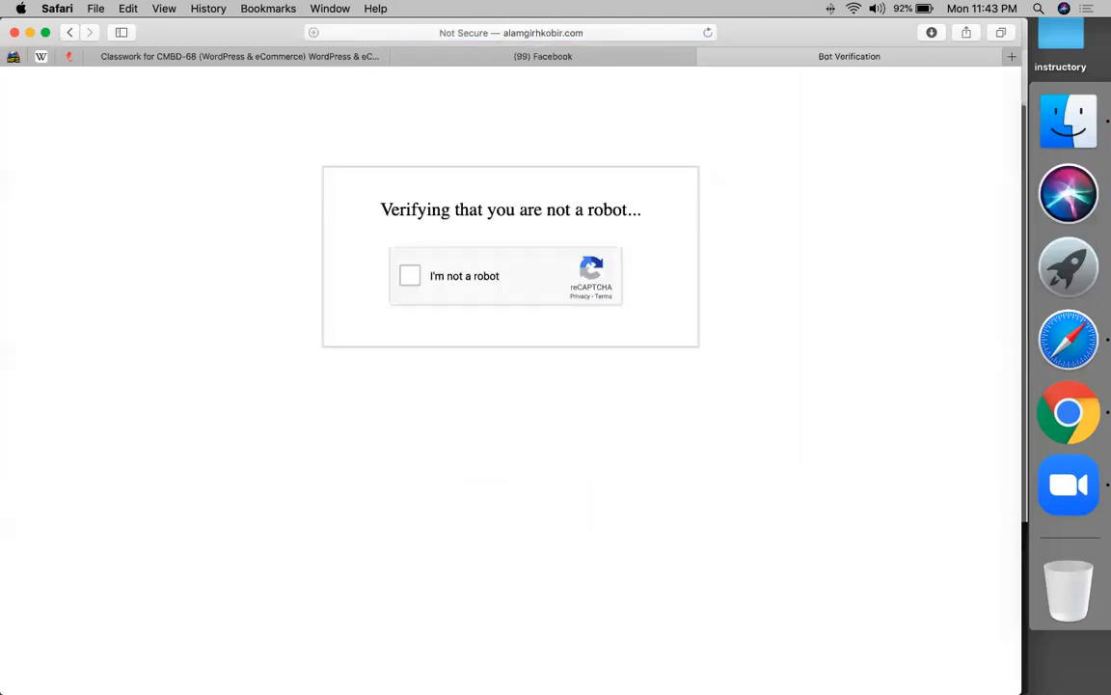
- Pass the reCAPTCHA by selecting the four car images and verifying
click(409, 276)
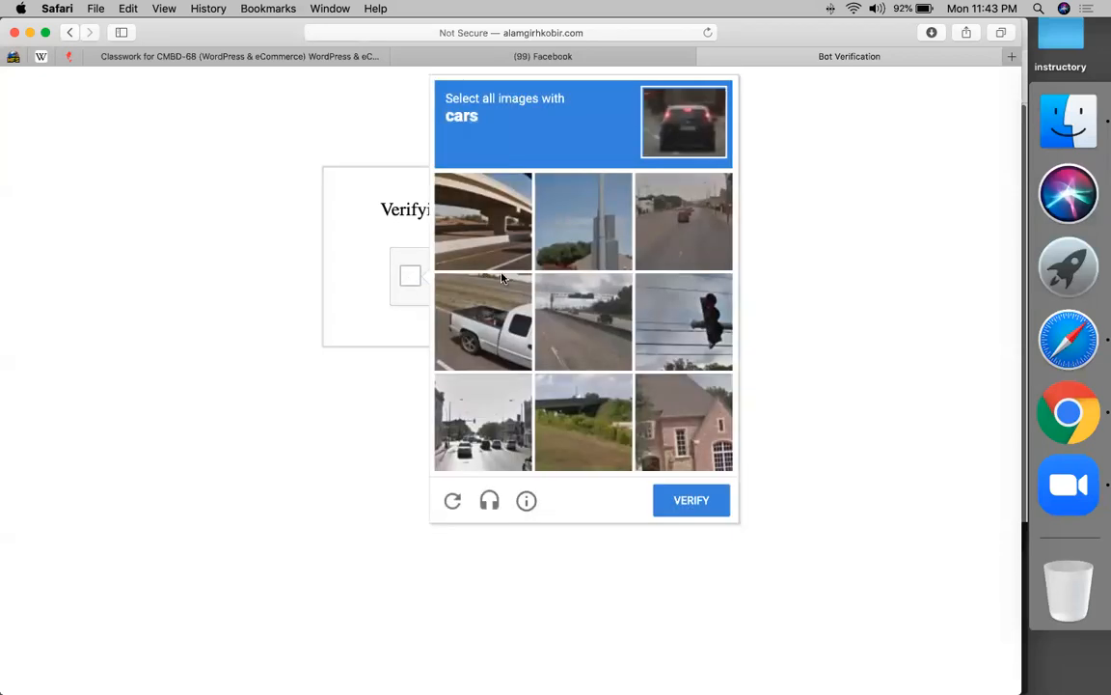
click(493, 321)
click(482, 430)
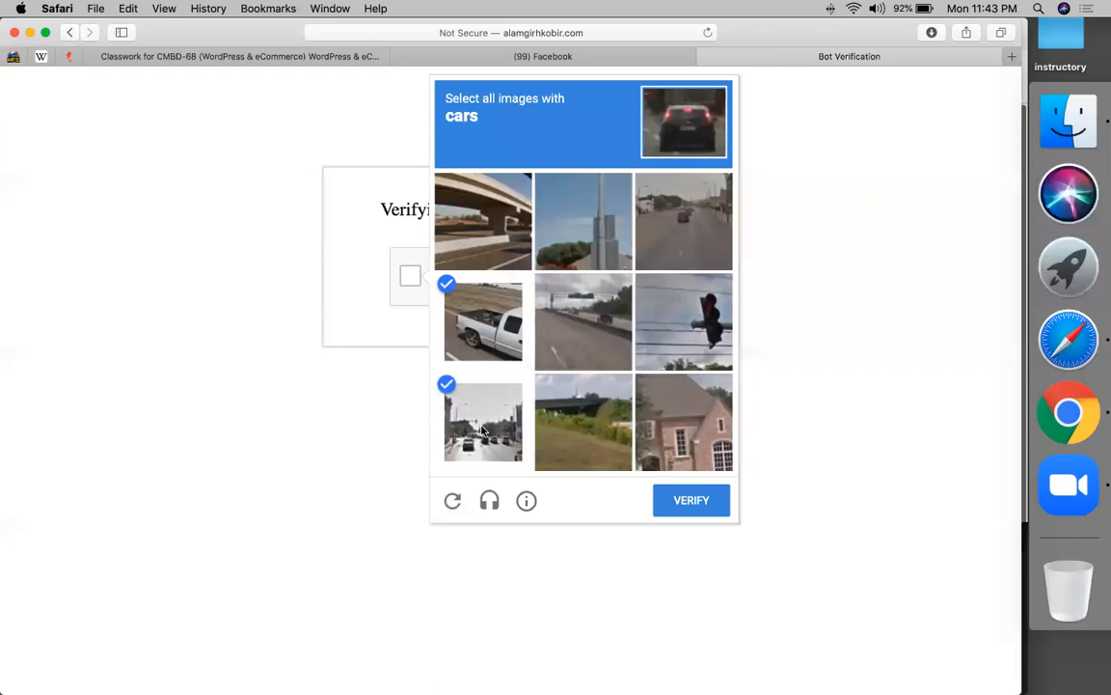
click(695, 238)
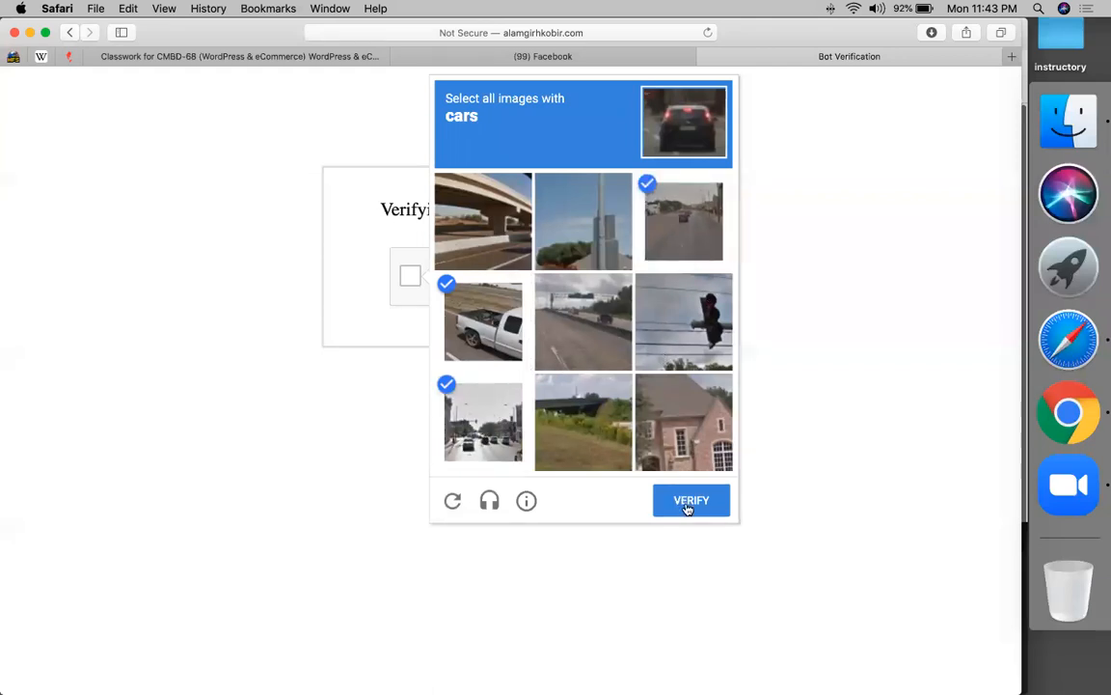
click(574, 338)
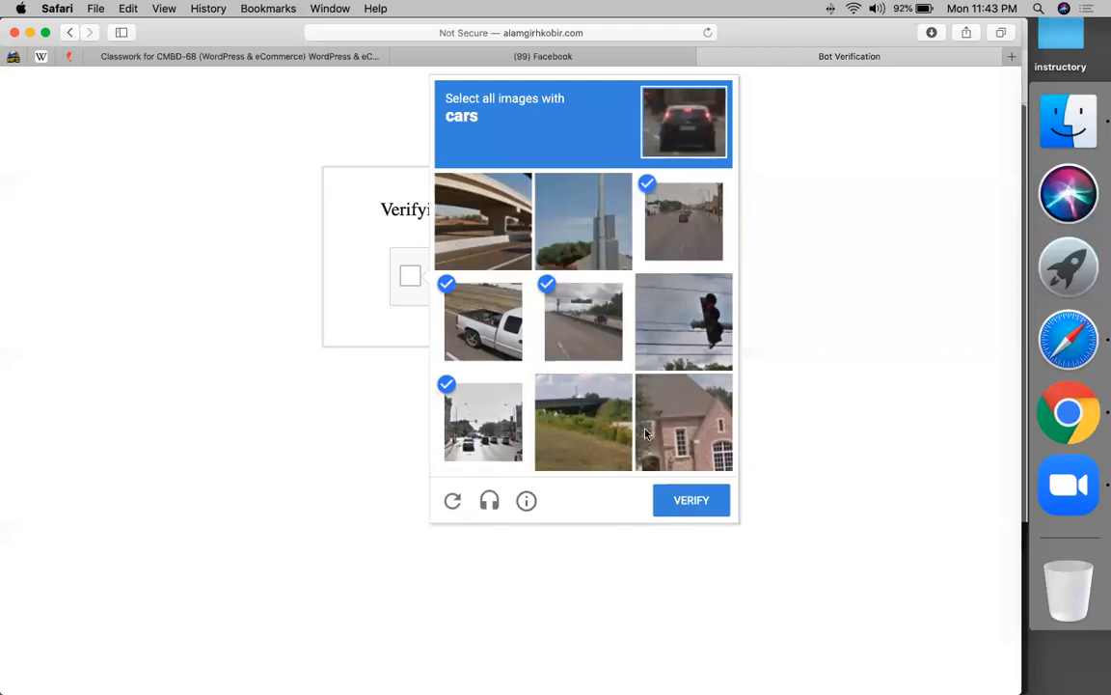
click(685, 500)
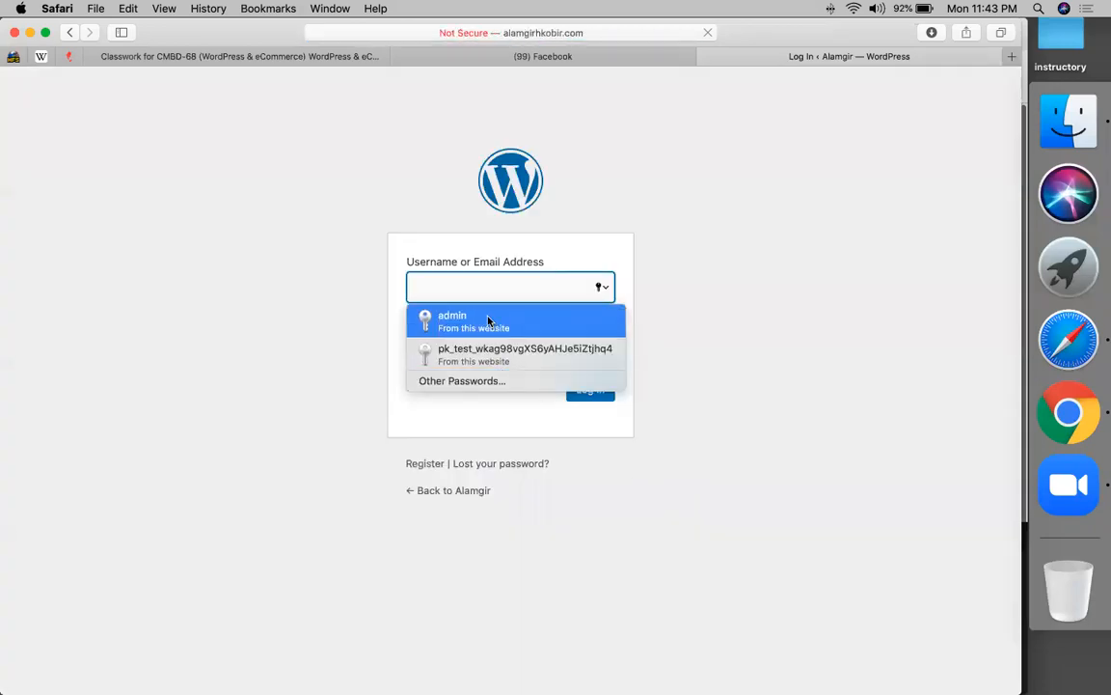
- Log in with the saved credentials and look over the alamgirhkobir.com Dashboard
click(482, 320)
click(595, 398)
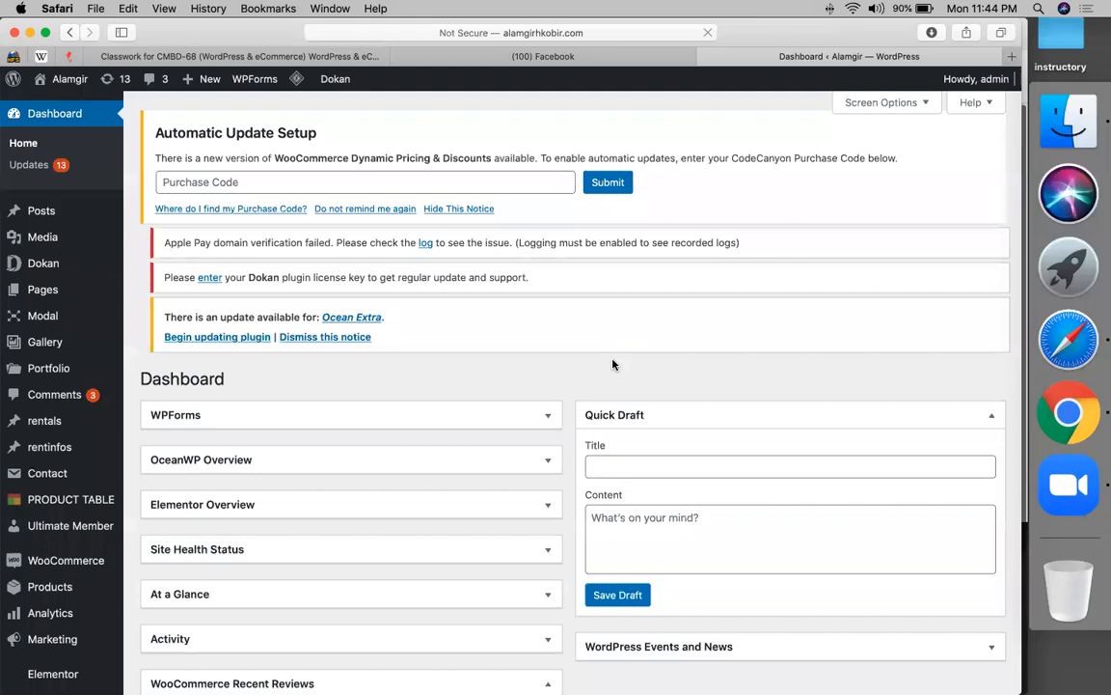
scroll(123, 637, down, 5)
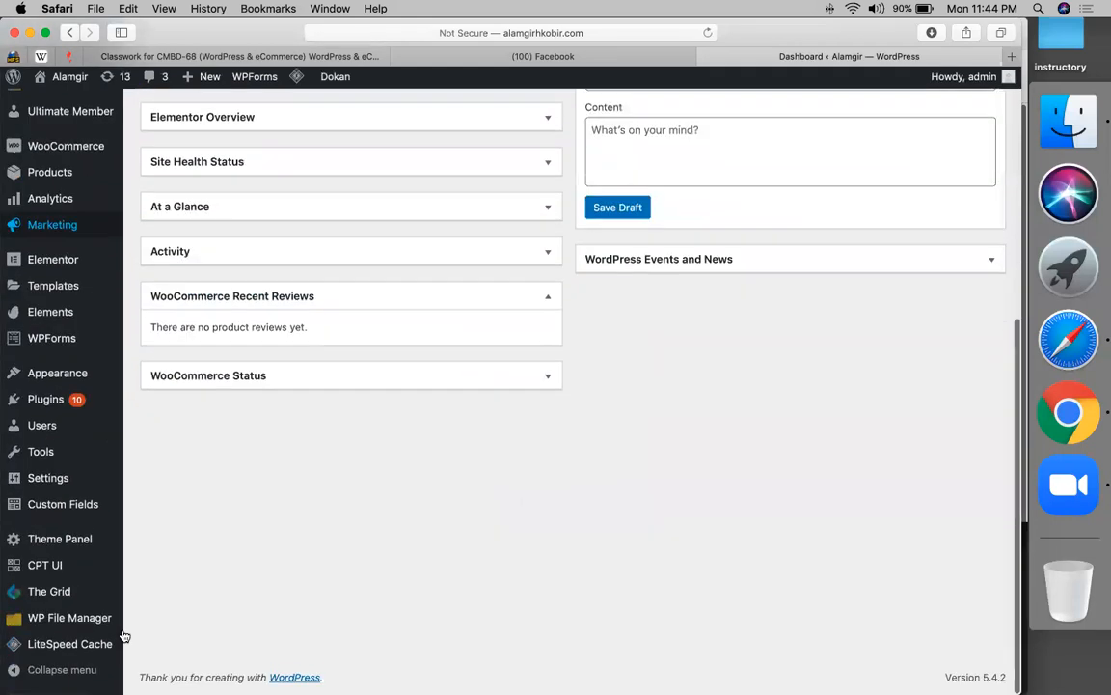
scroll(257, 509, up, 5)
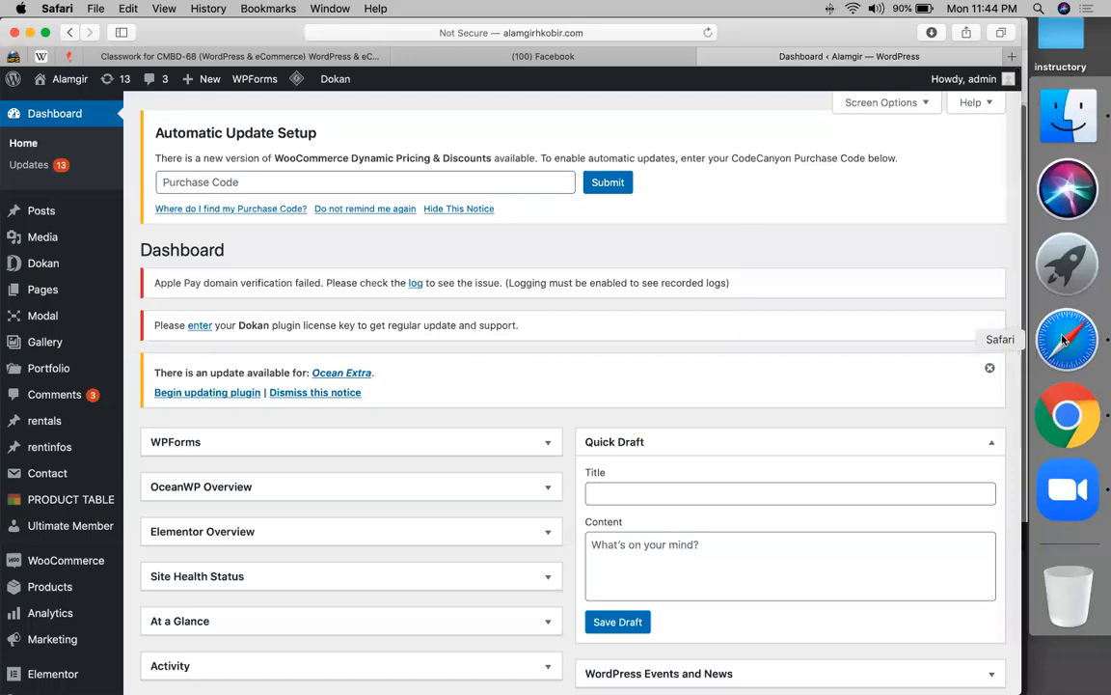
click(1067, 415)
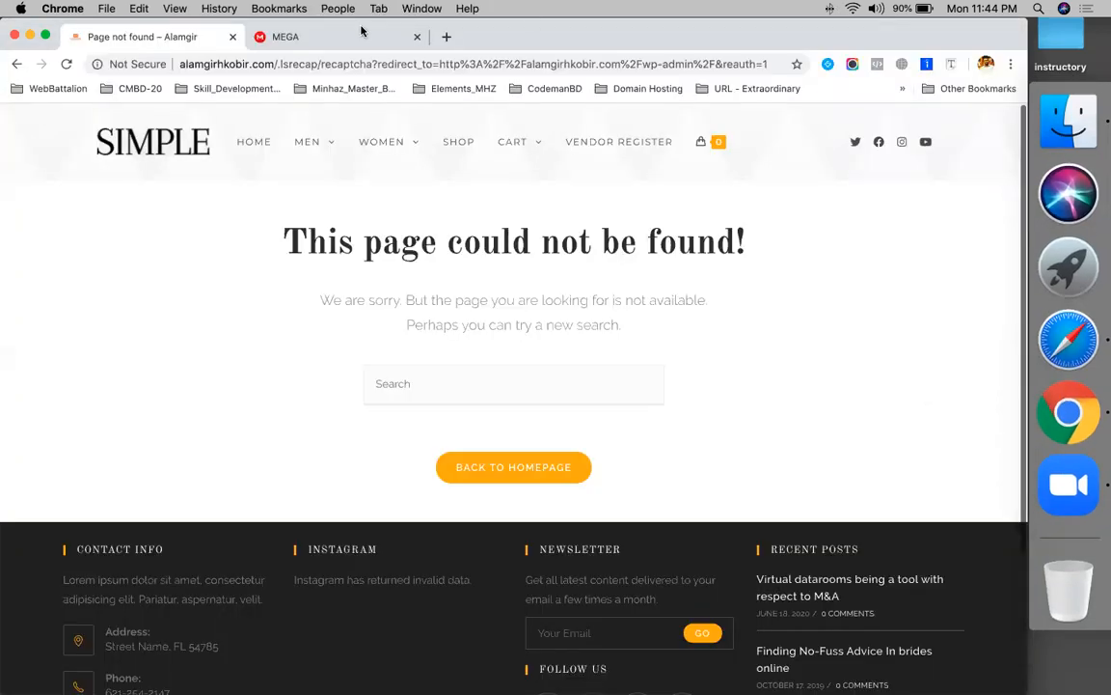
- Download happy-elementor-addons-pro.zip from the MEGA folder
click(328, 37)
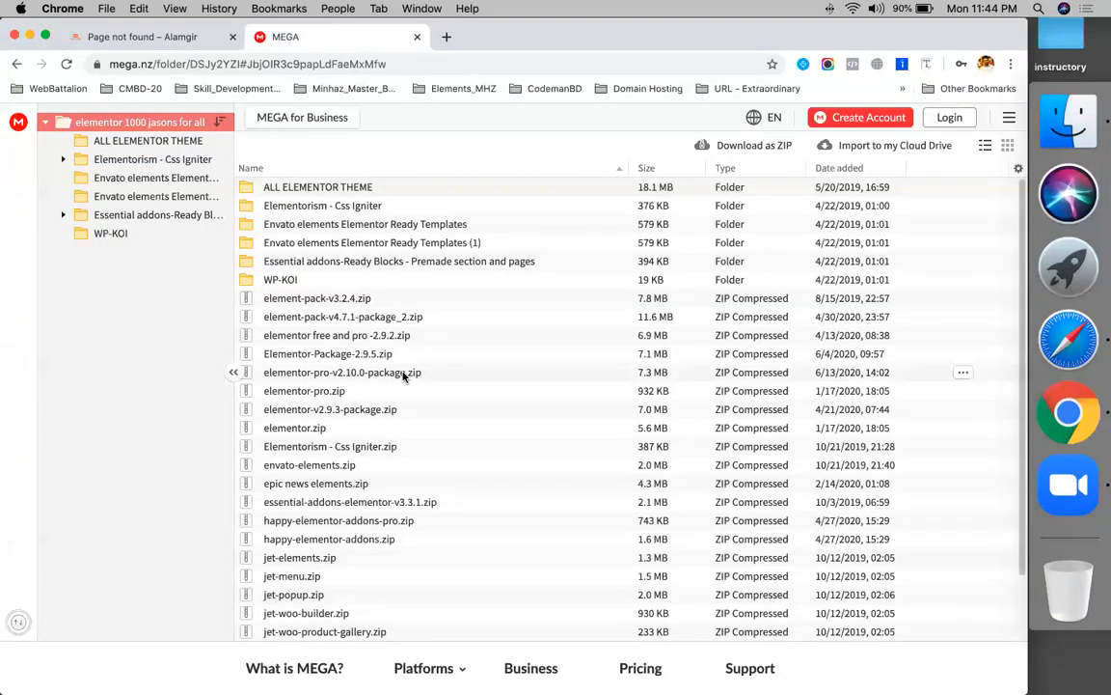
right_click(335, 526)
click(381, 587)
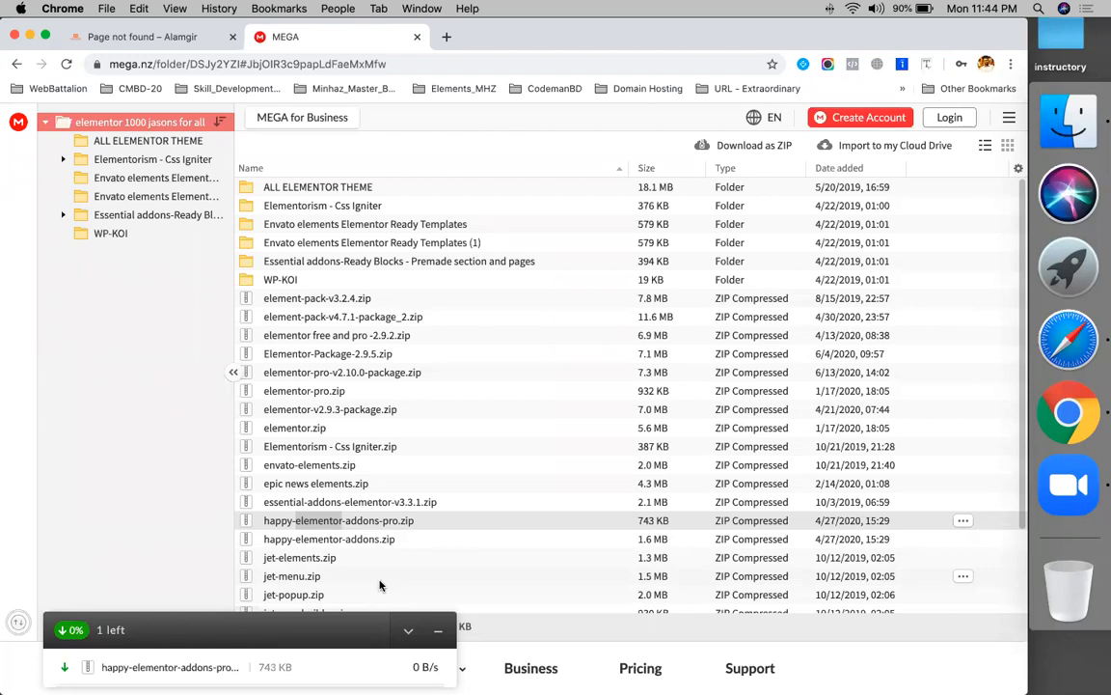
scroll(435, 344, down, 3)
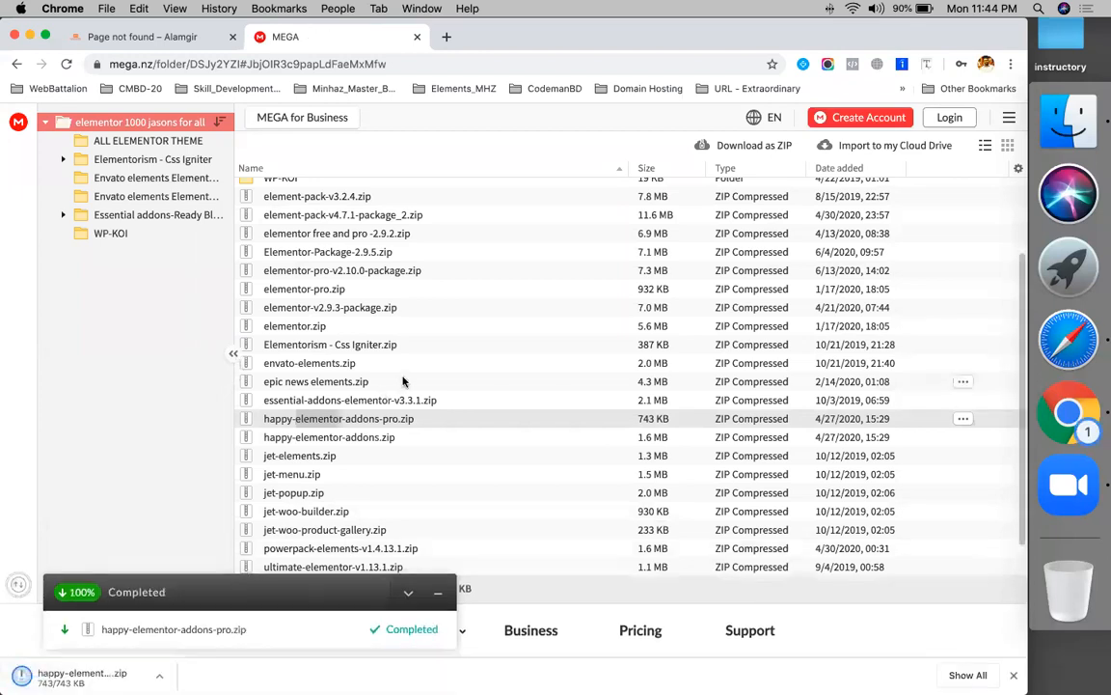
scroll(376, 341, up, 1)
scroll(376, 340, up, 3)
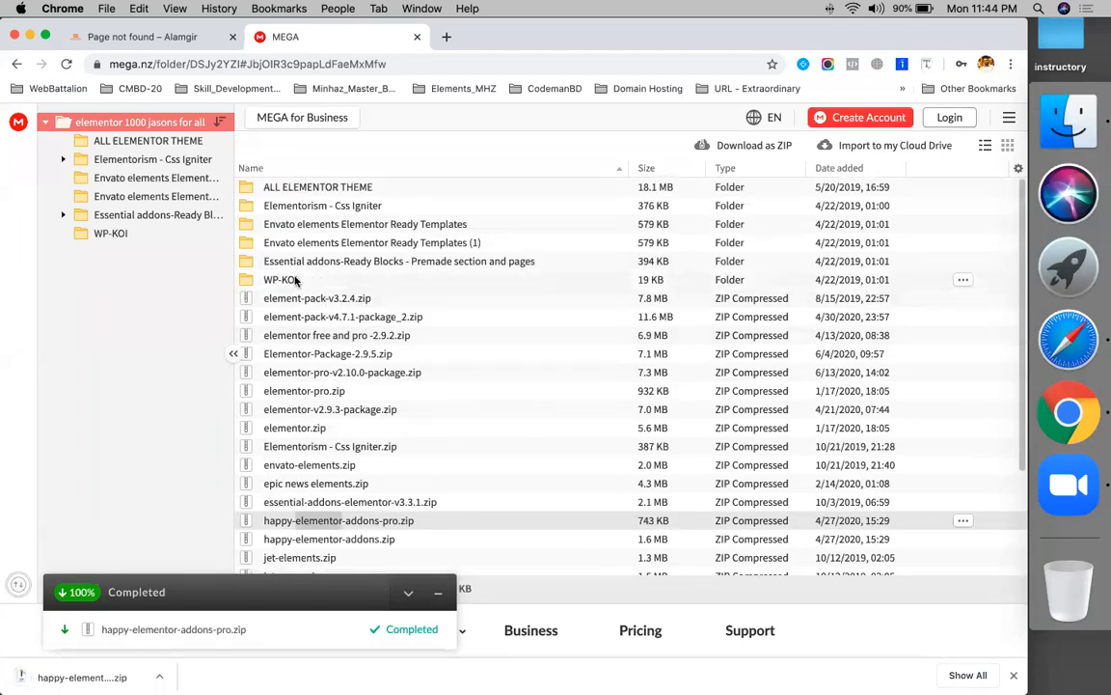
scroll(309, 392, down, 4)
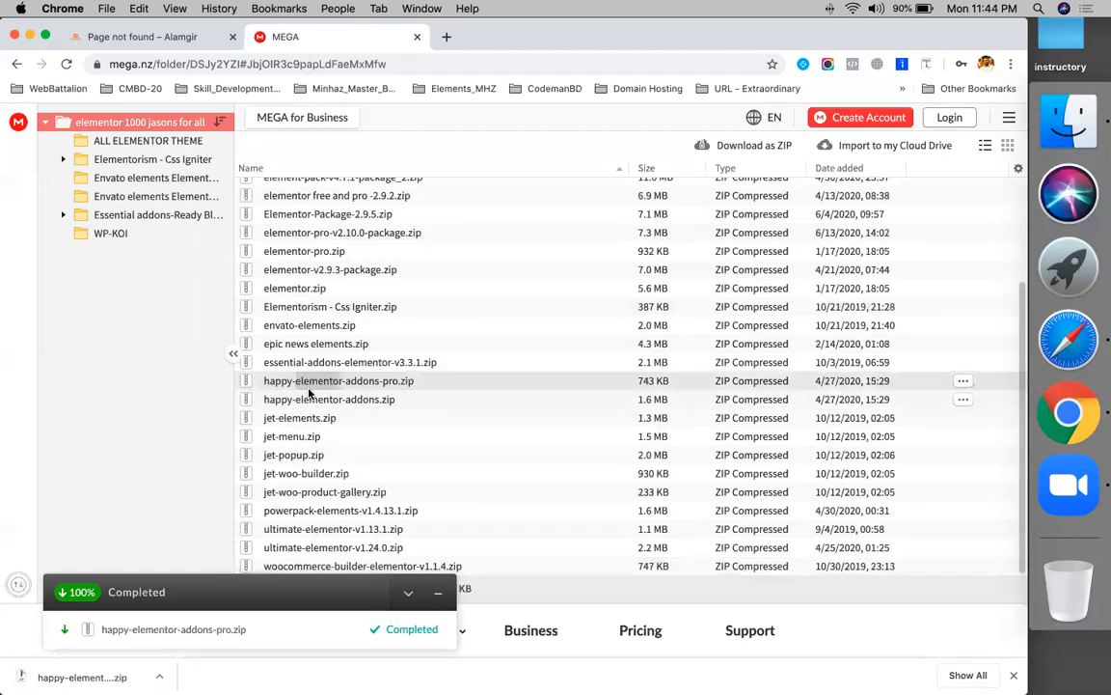
scroll(305, 395, up, 4)
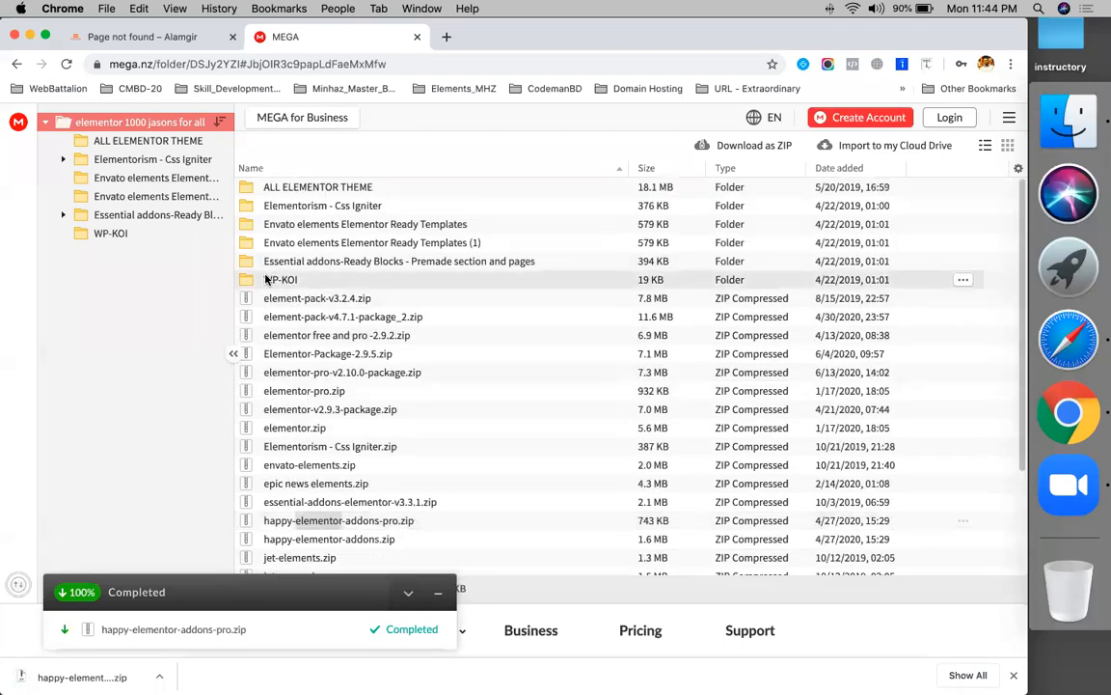
- Download wpkoi.zip from the WP-KOI folder and return to the parent folder
double_click(267, 279)
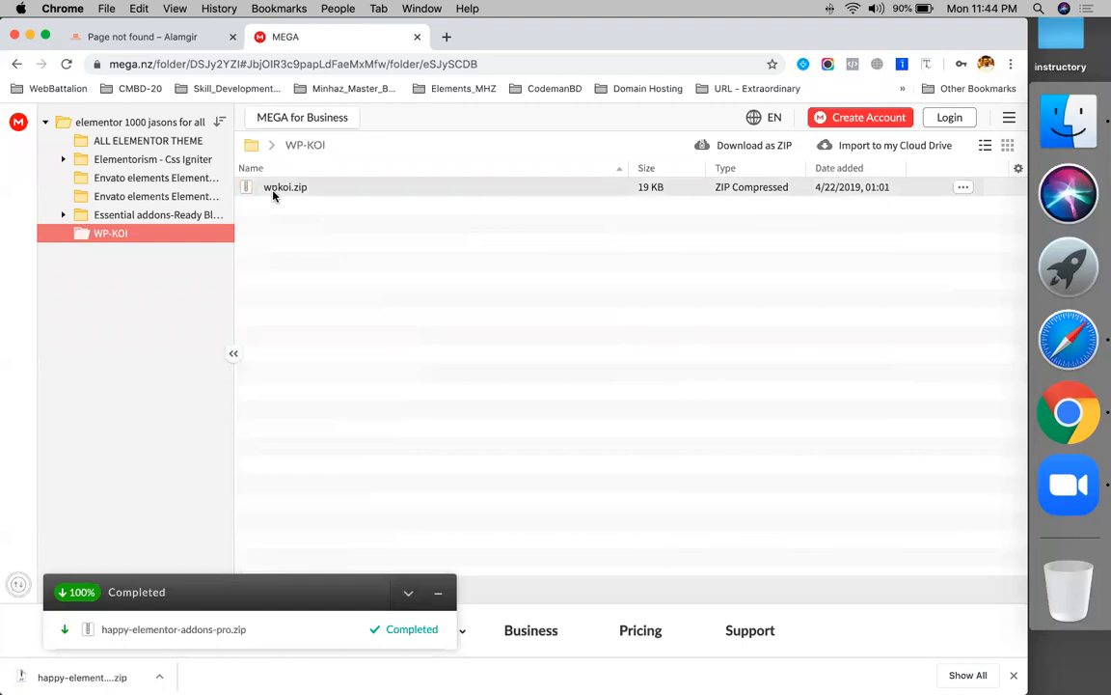
right_click(273, 192)
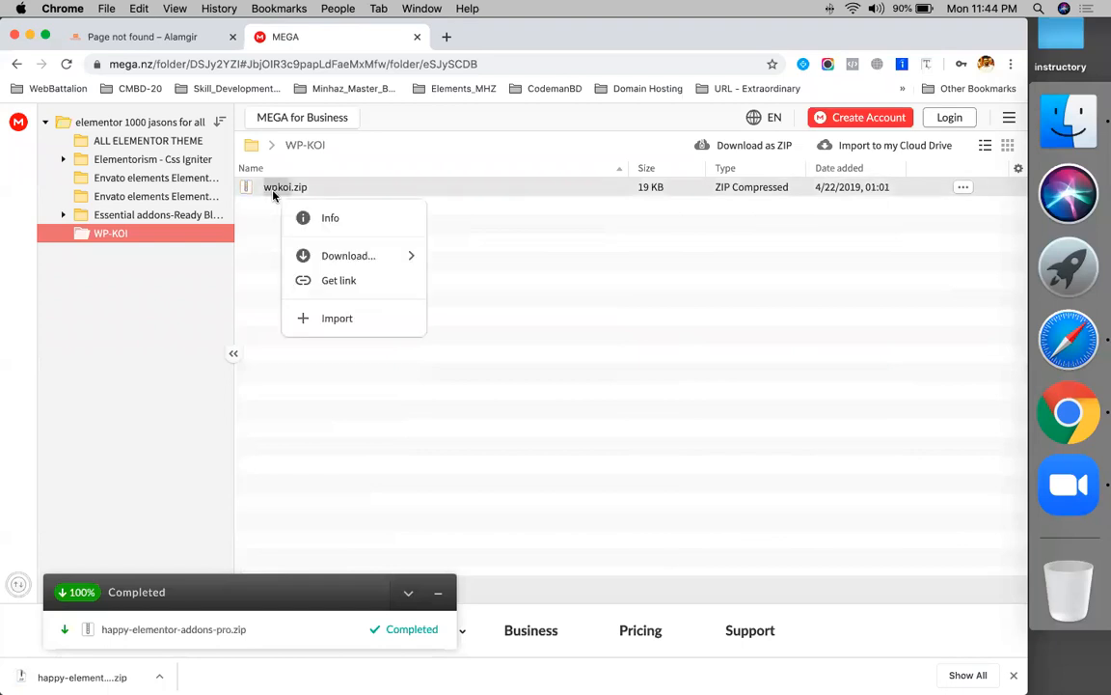
click(331, 263)
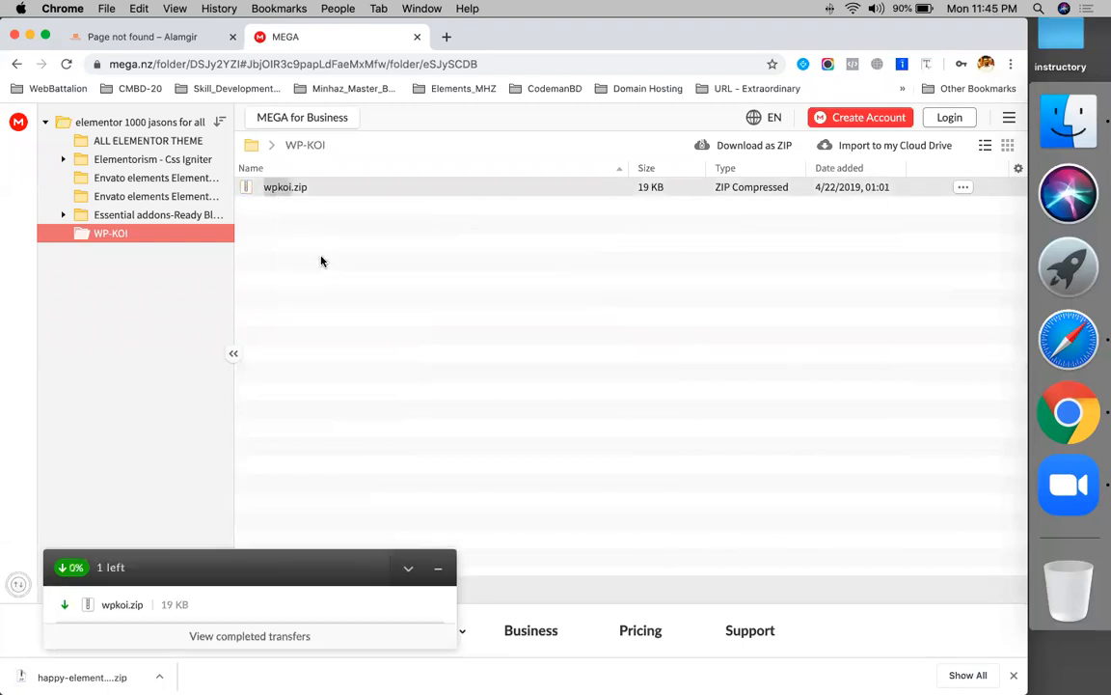
click(16, 65)
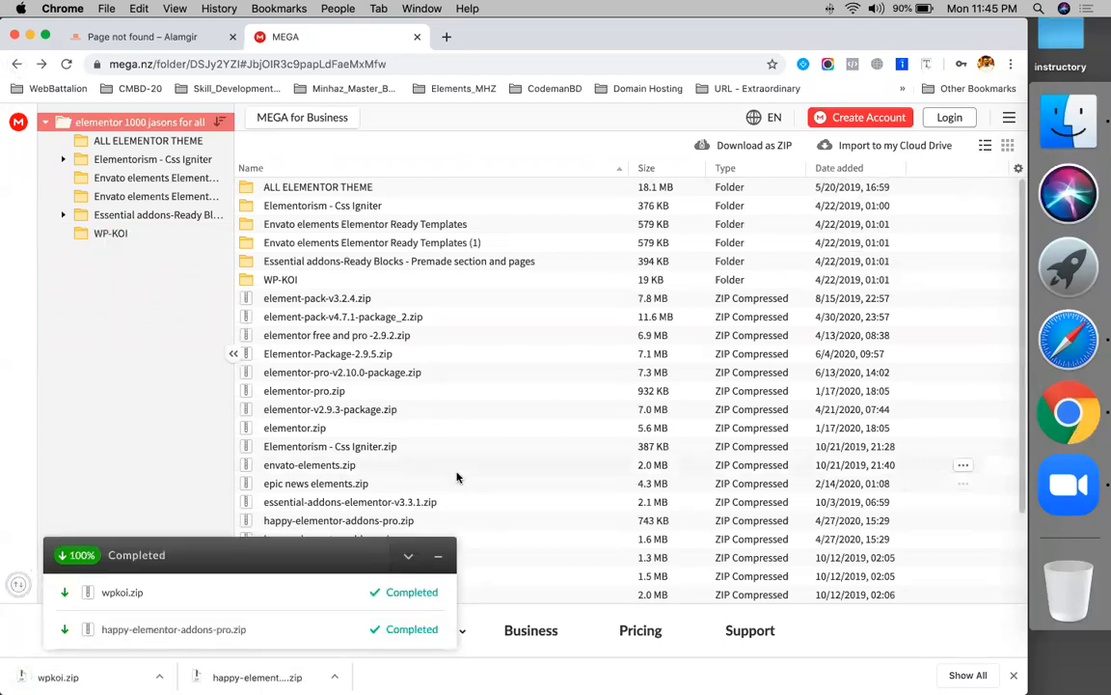
scroll(458, 476, down, 3)
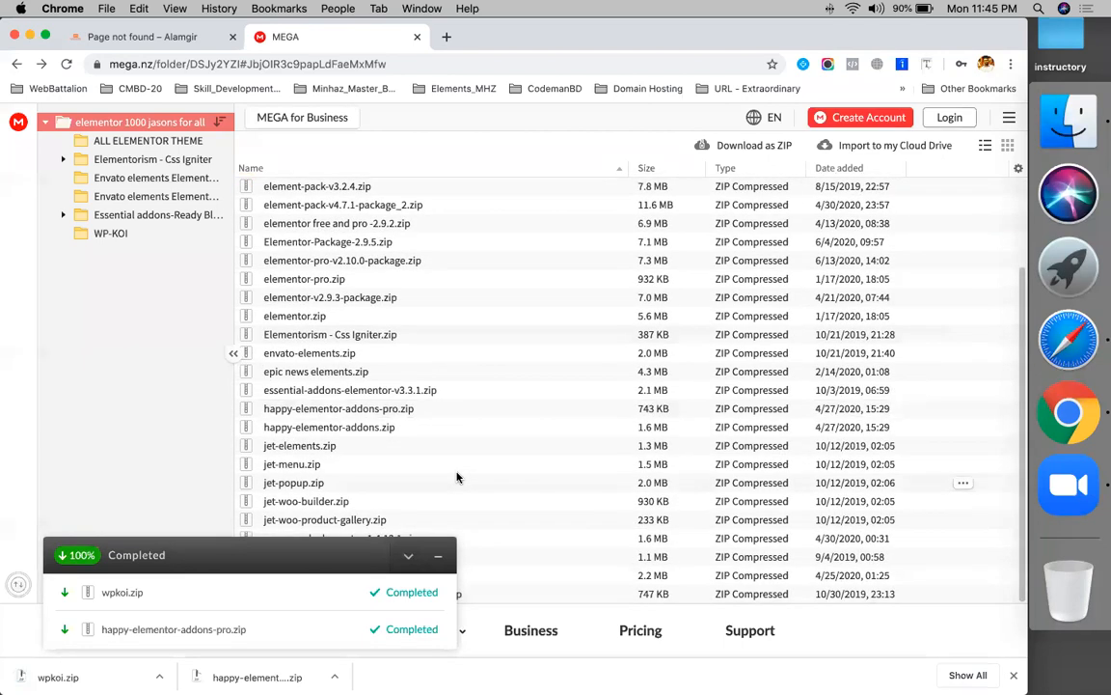
click(436, 558)
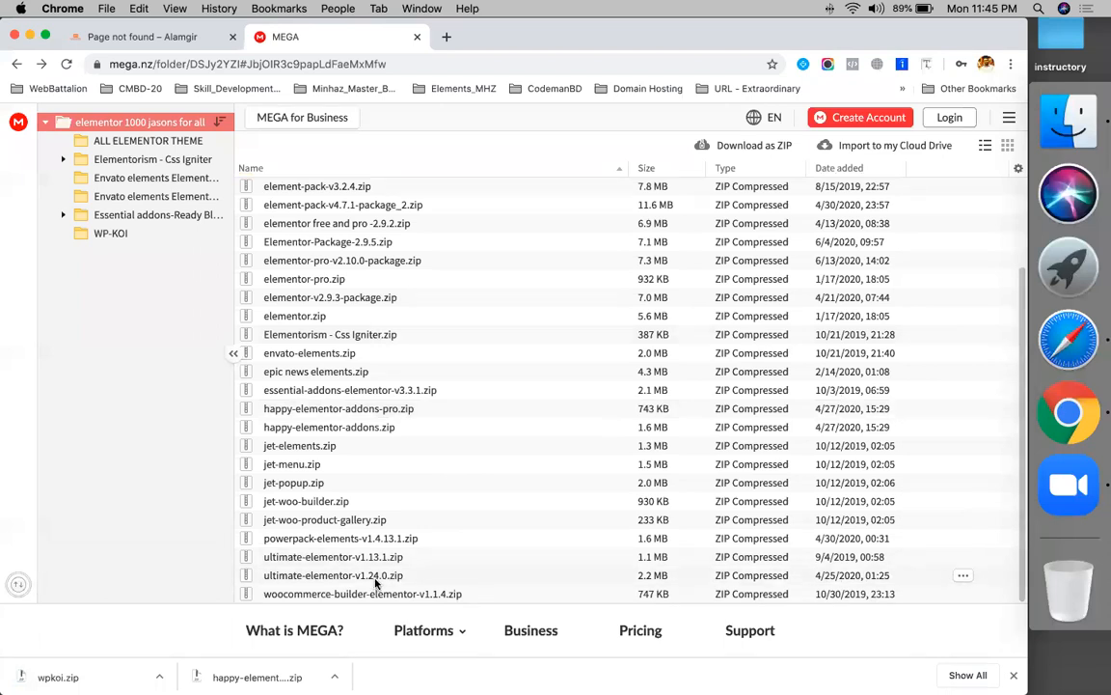
scroll(309, 372, up, 3)
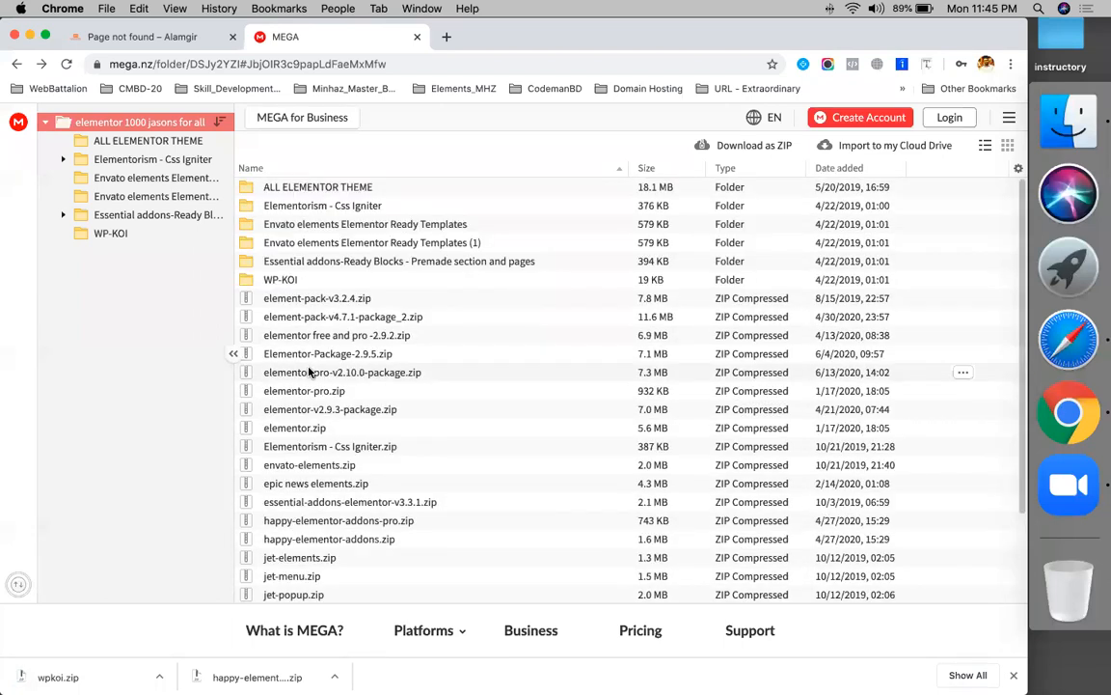
- Upload happy-elementor-addons-pro.zip from Downloads via Plugins > Add New and install it
click(1069, 340)
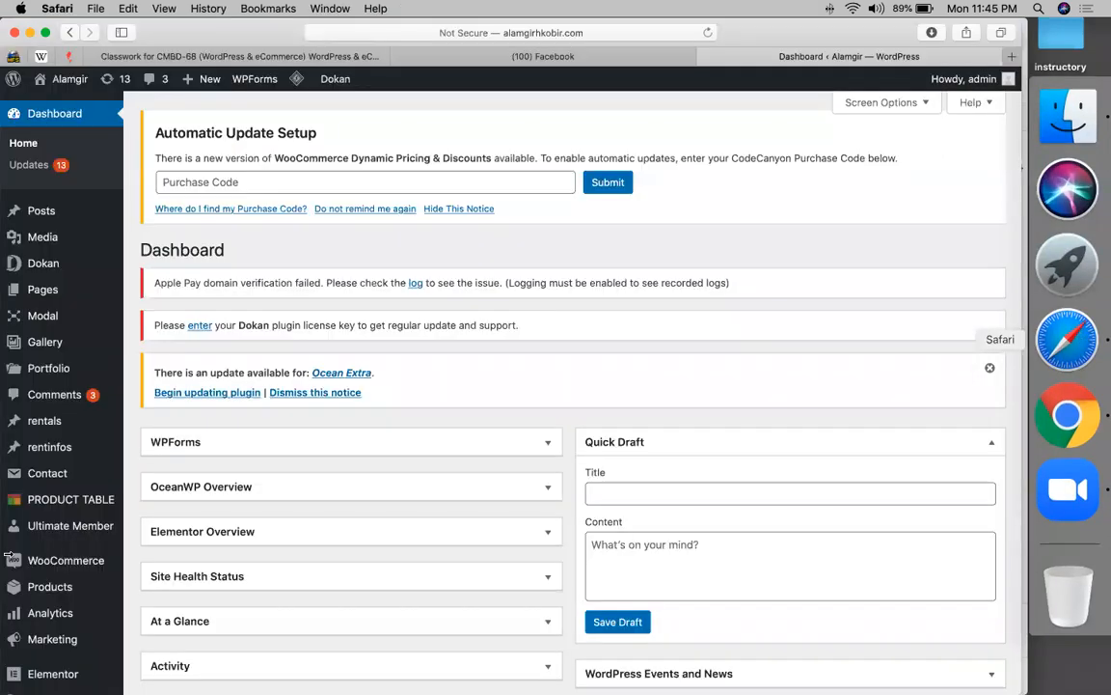
scroll(49, 415, down, 5)
mouse_move(49, 517)
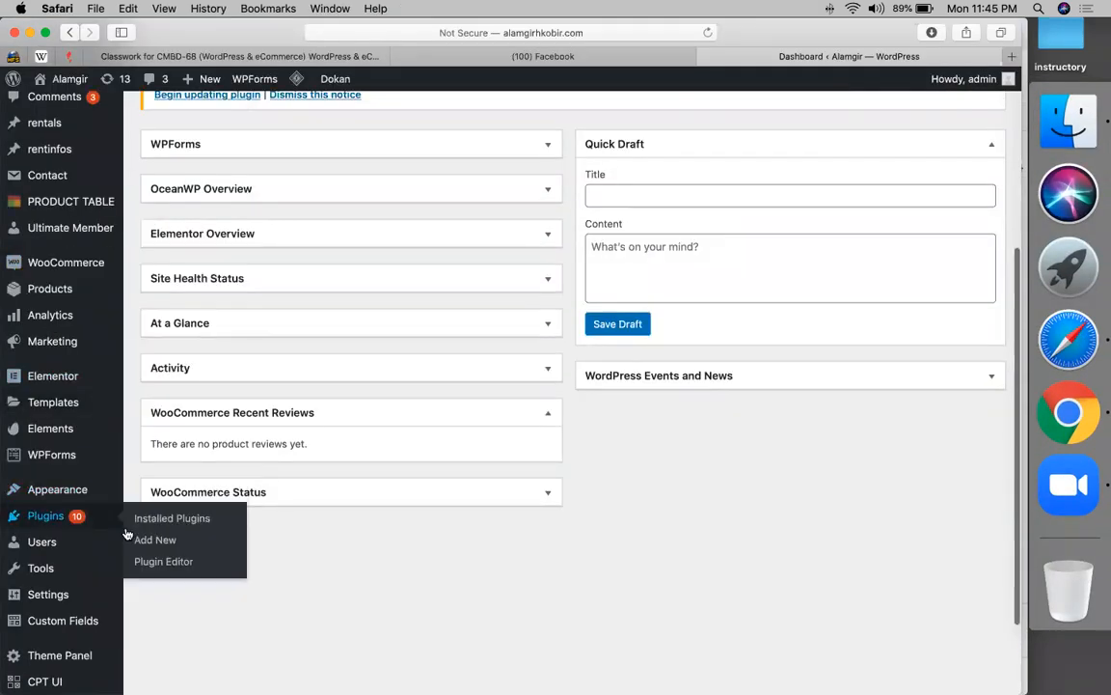
click(152, 541)
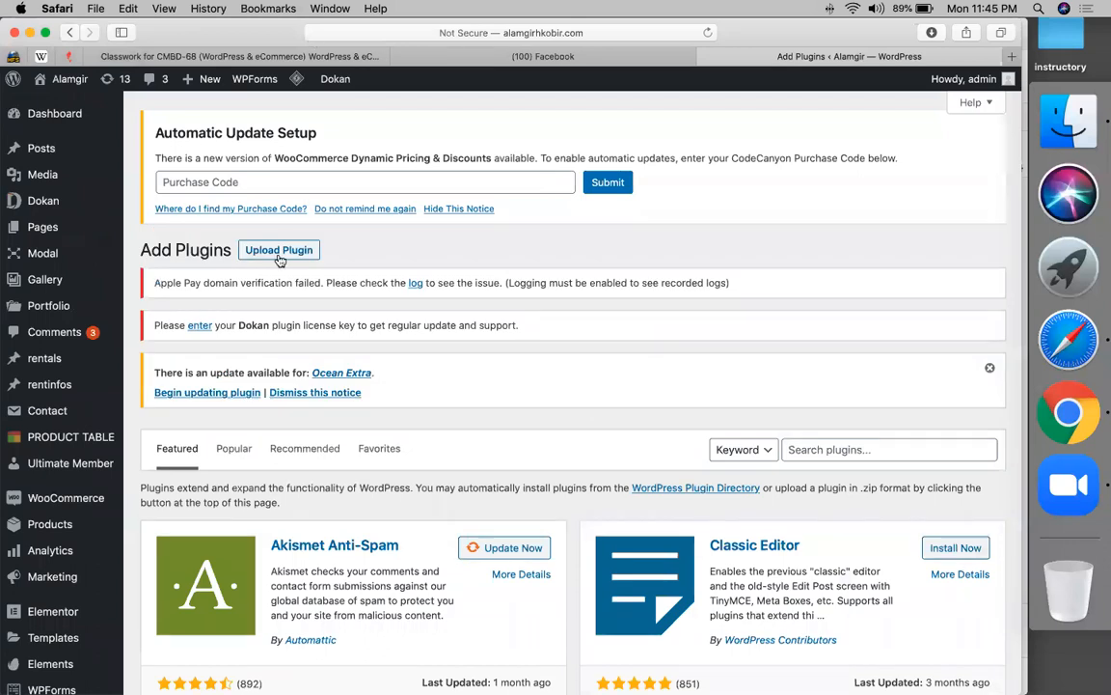
click(279, 256)
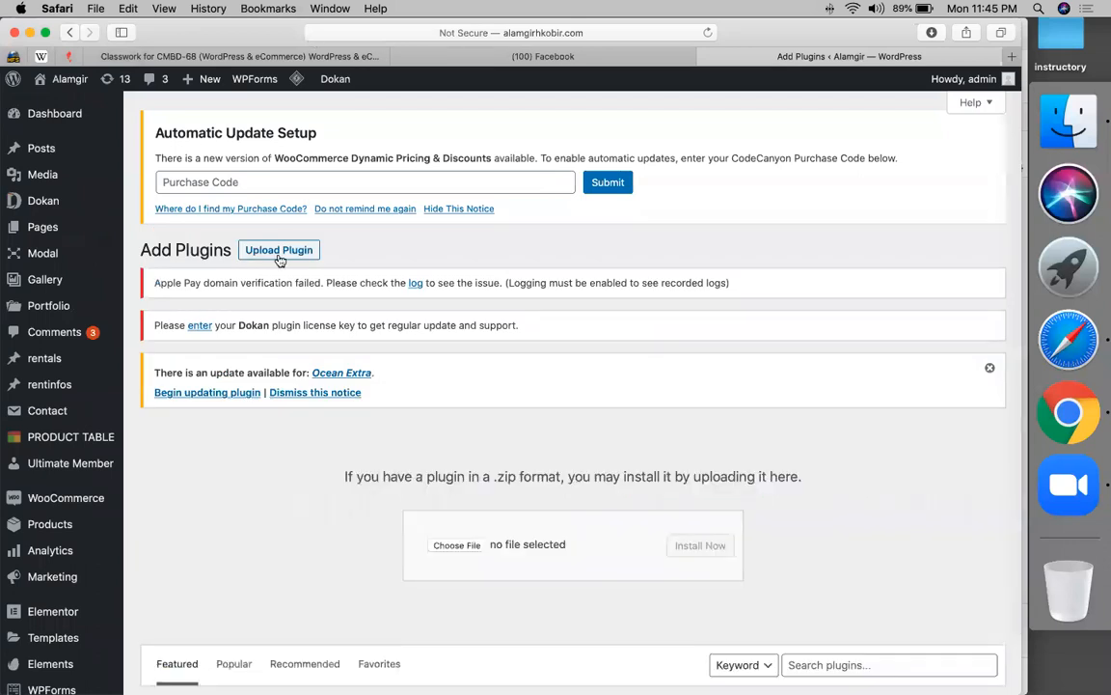
click(457, 546)
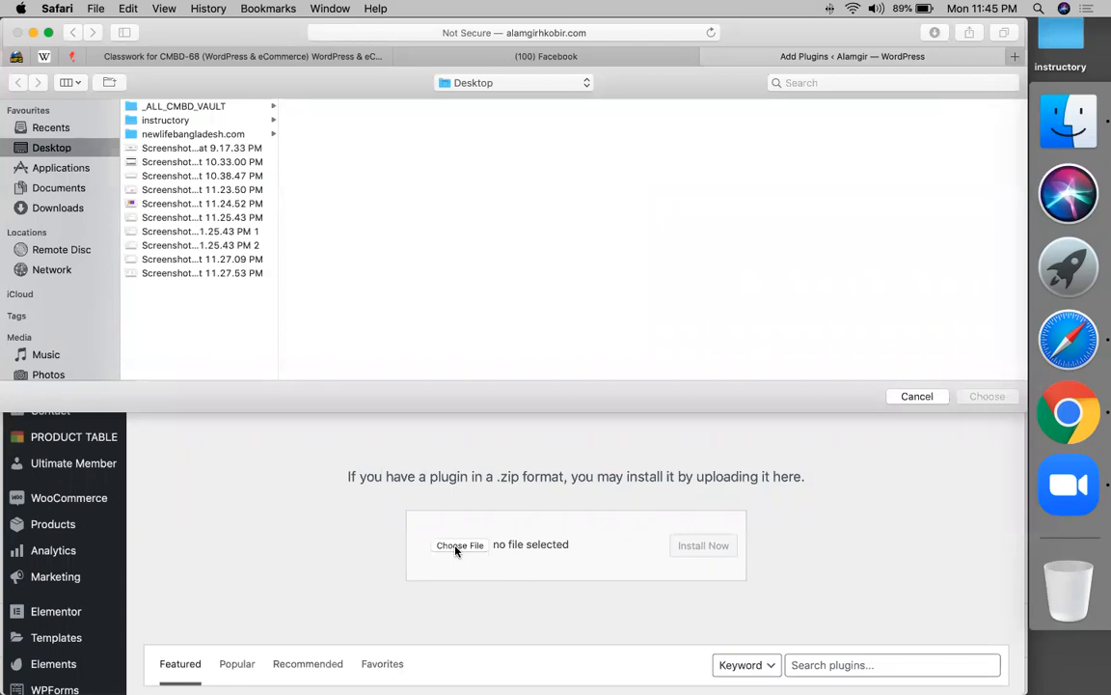
click(59, 209)
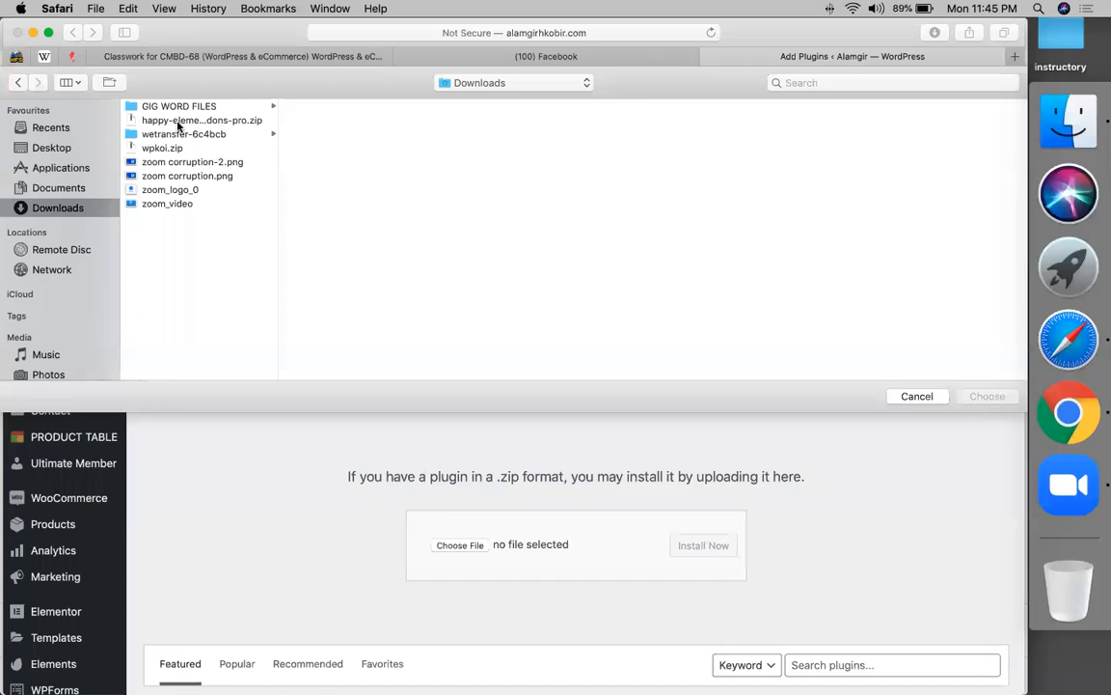
double_click(195, 120)
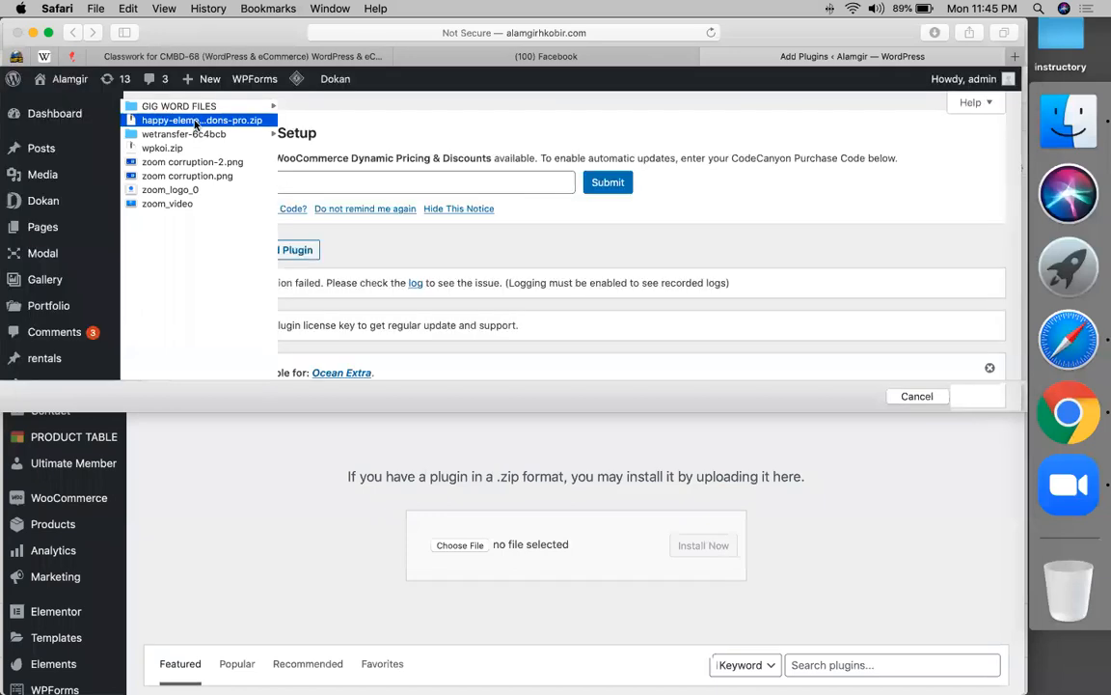
scroll(541, 463, down, 2)
click(692, 446)
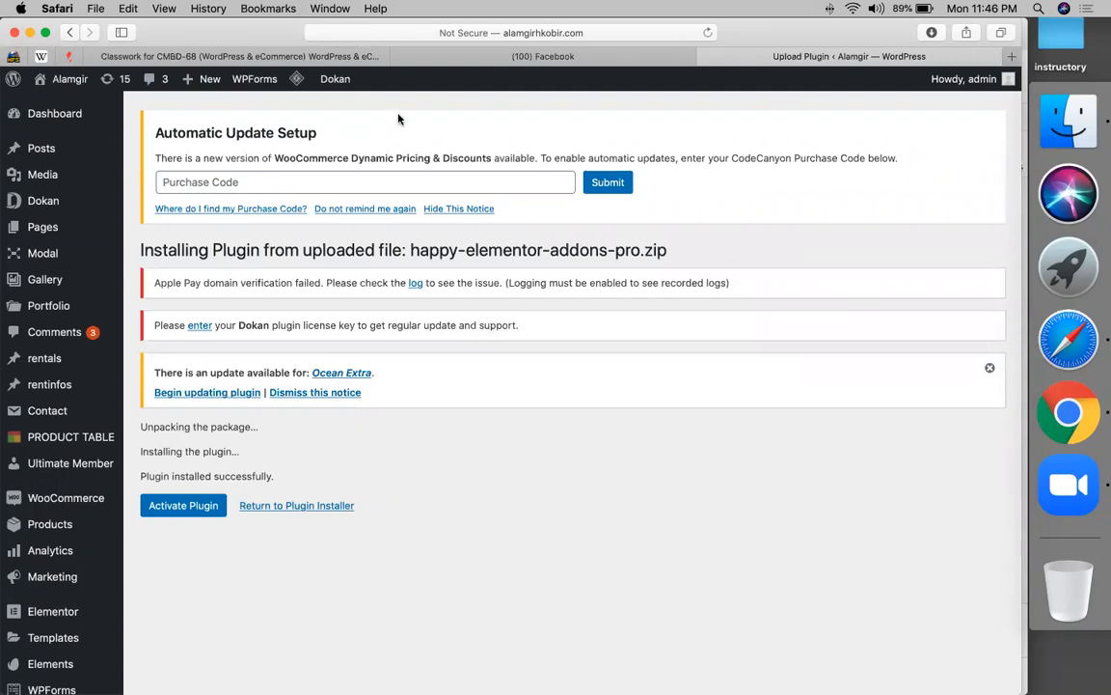
- Activate Happy Elementor Addons Pro and review the Plugins list
click(169, 503)
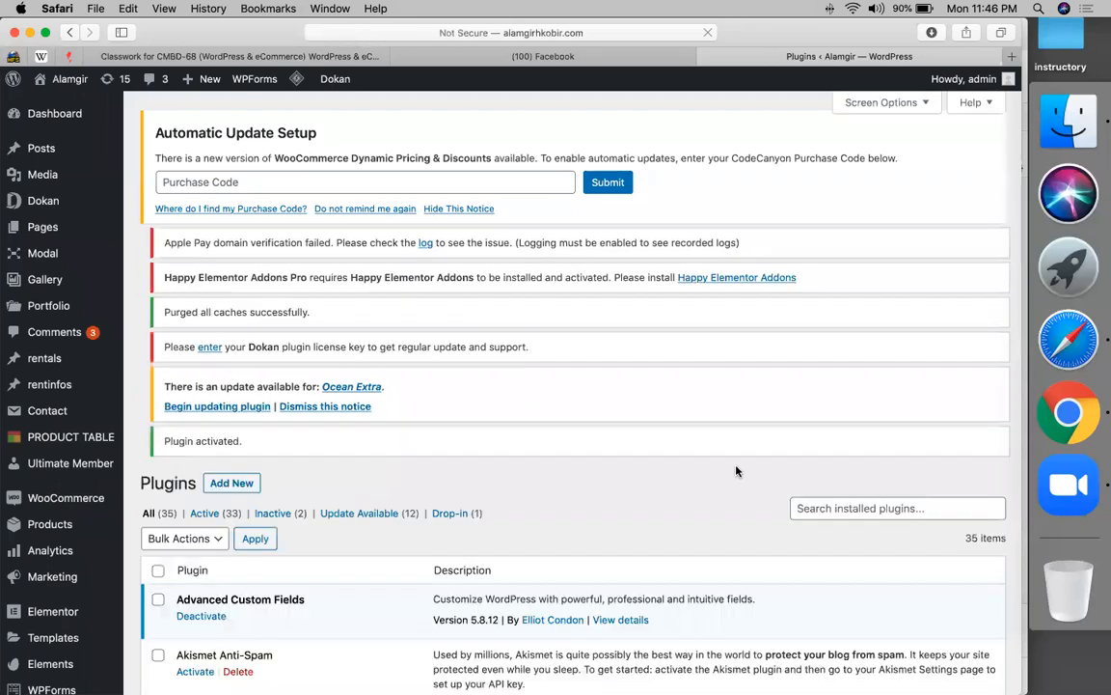
scroll(553, 542, down, 15)
scroll(275, 348, up, 10)
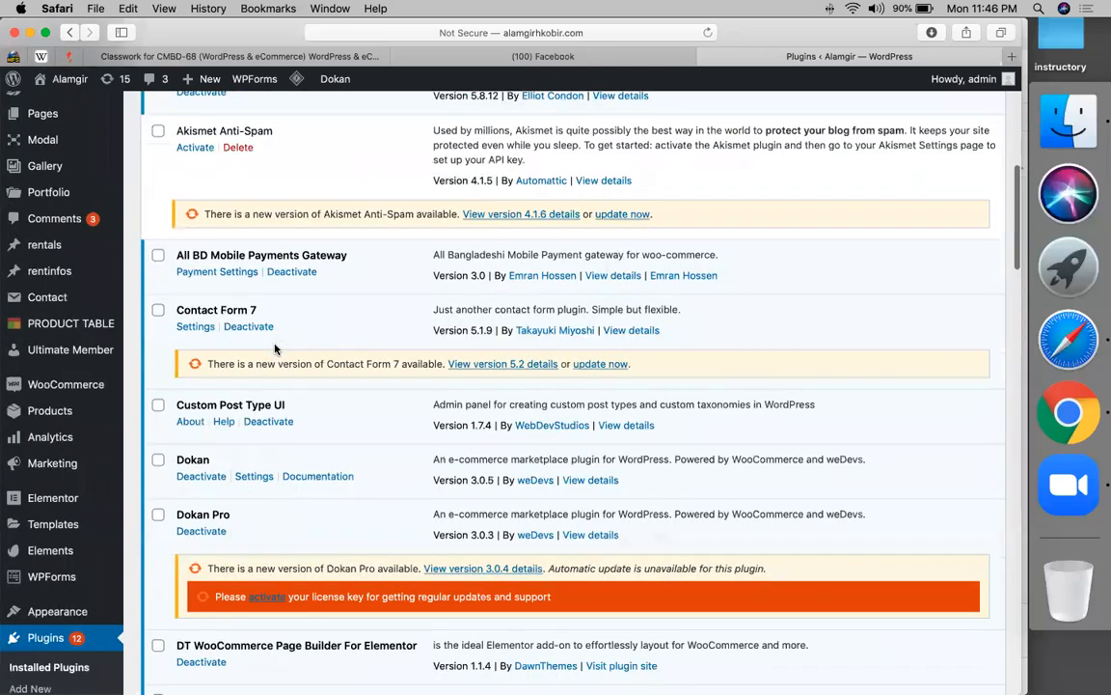
scroll(275, 350, up, 10)
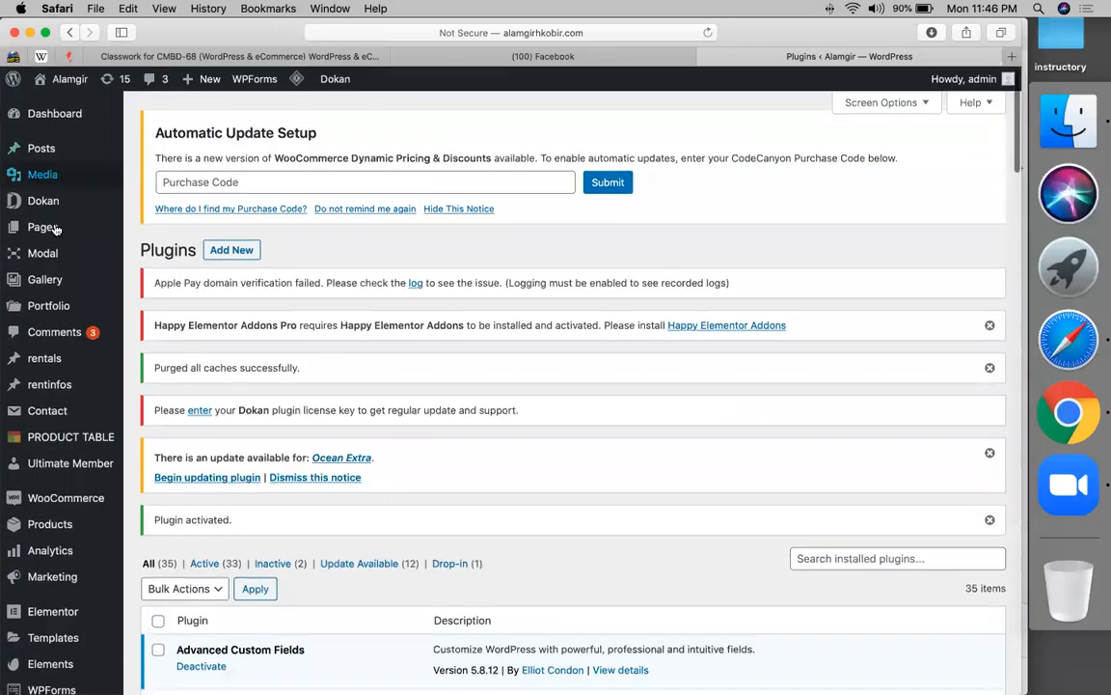
- Add a new page titled 'happy' and publish it
mouse_move(56, 229)
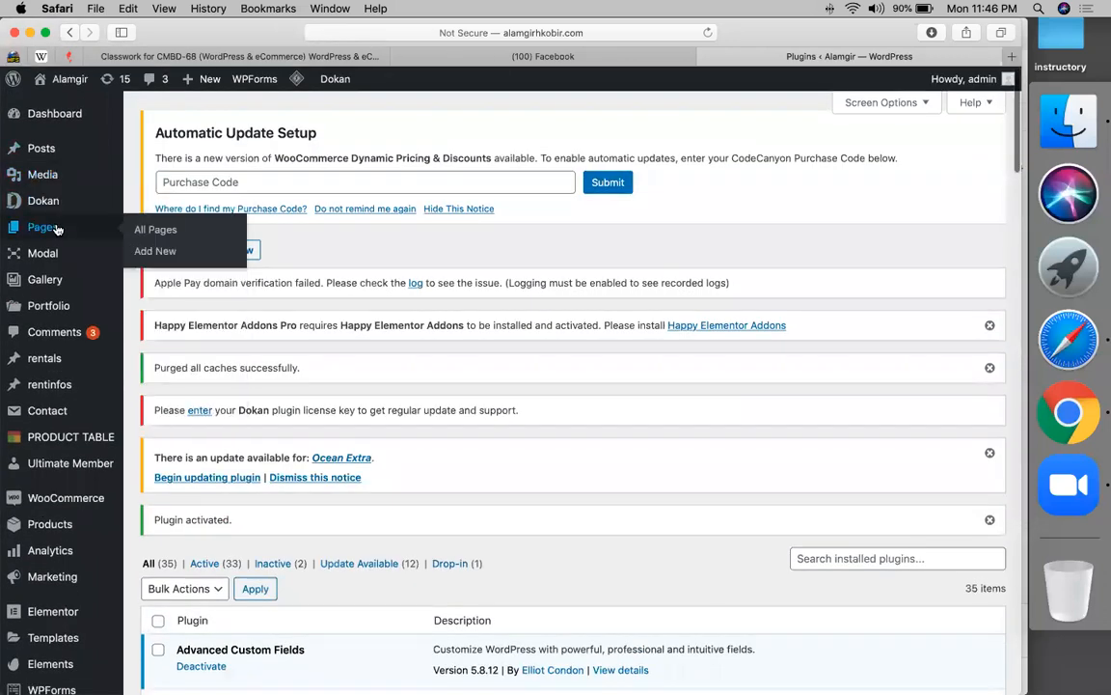
click(158, 253)
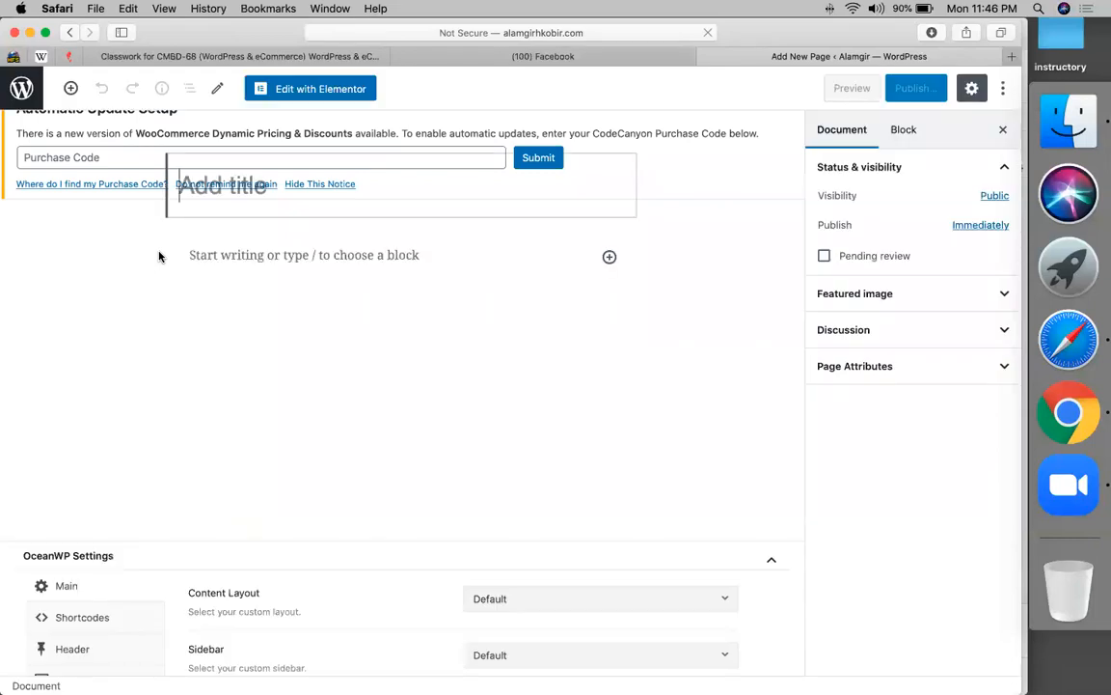
text(happy)
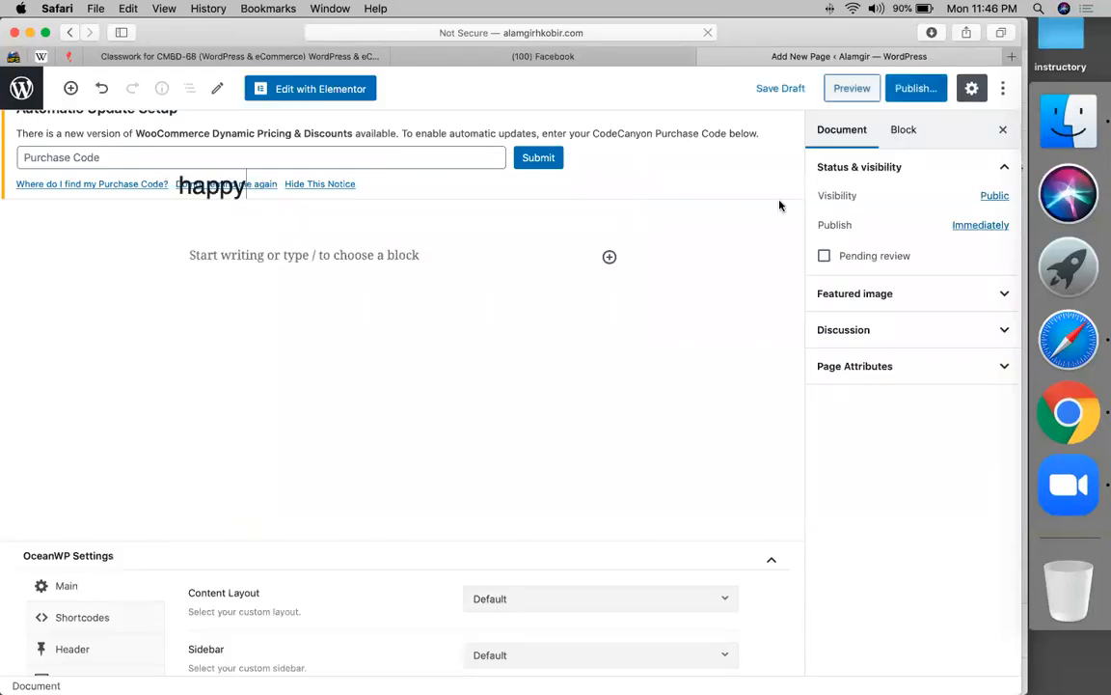
click(912, 93)
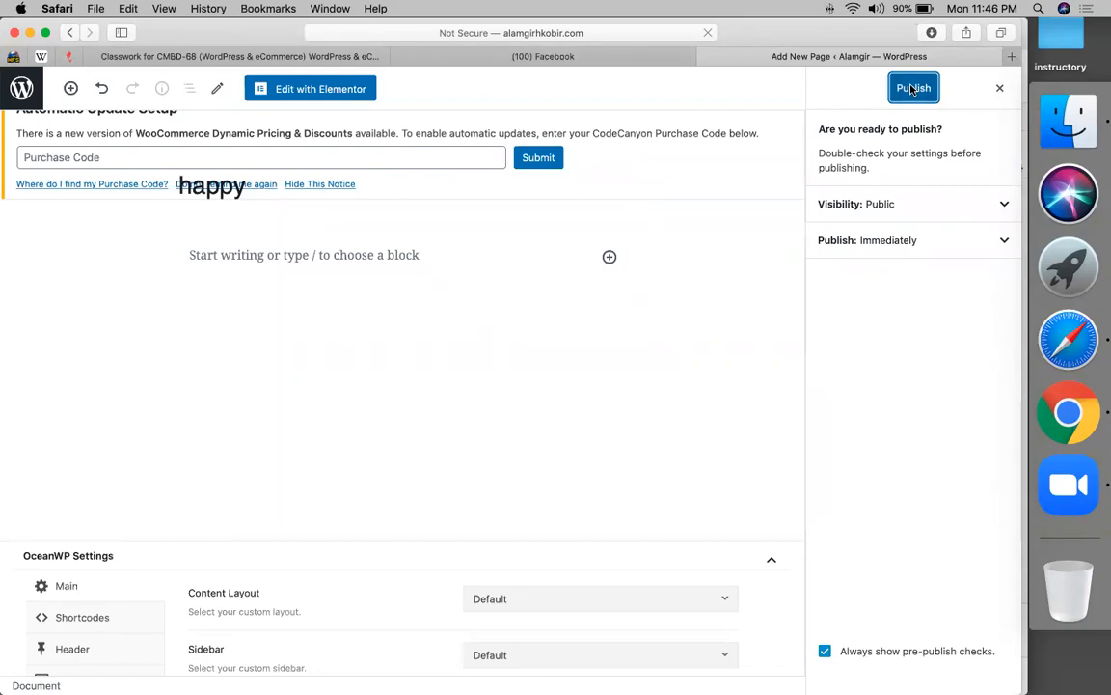
click(912, 89)
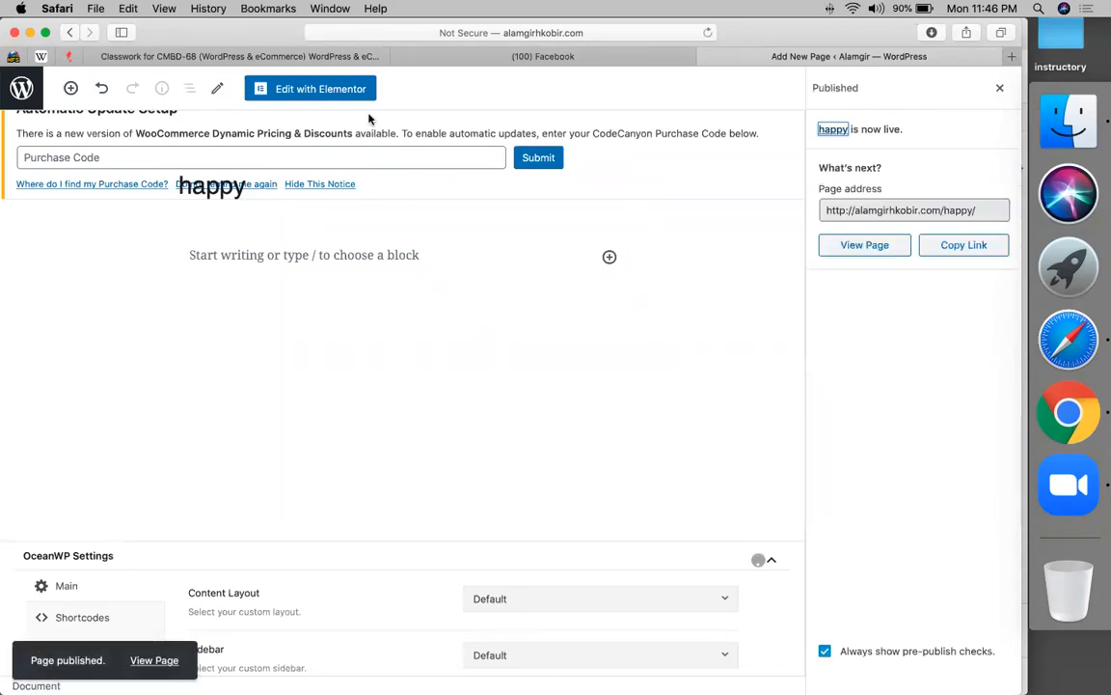
- Open the happy page in Elementor and dock the widget library full height beside the page
click(307, 92)
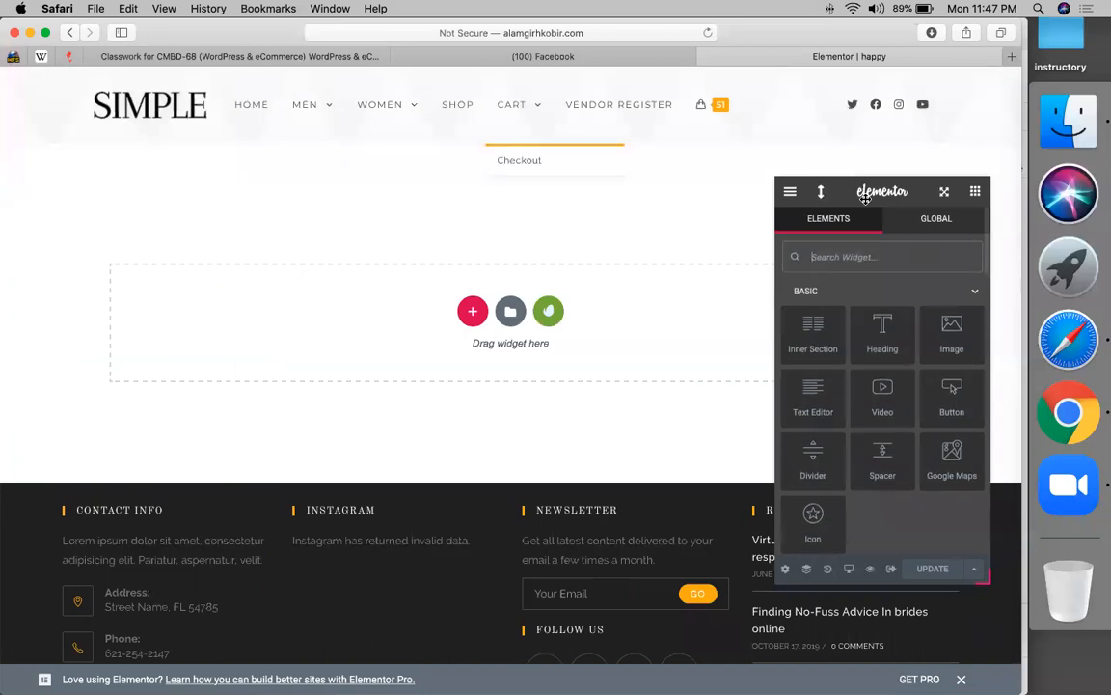
drag(887, 191, 6, 183)
drag(101, 169, 92, 72)
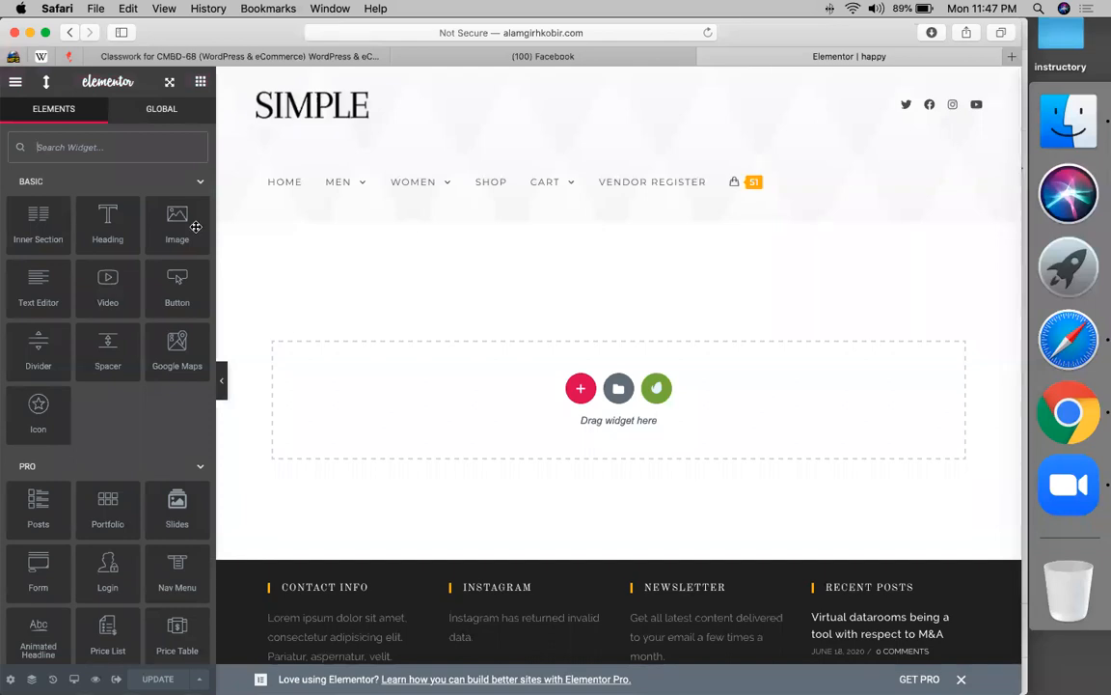
- Open FEP Settings from the editor's main menu, then start a new blank Safari tab
click(16, 82)
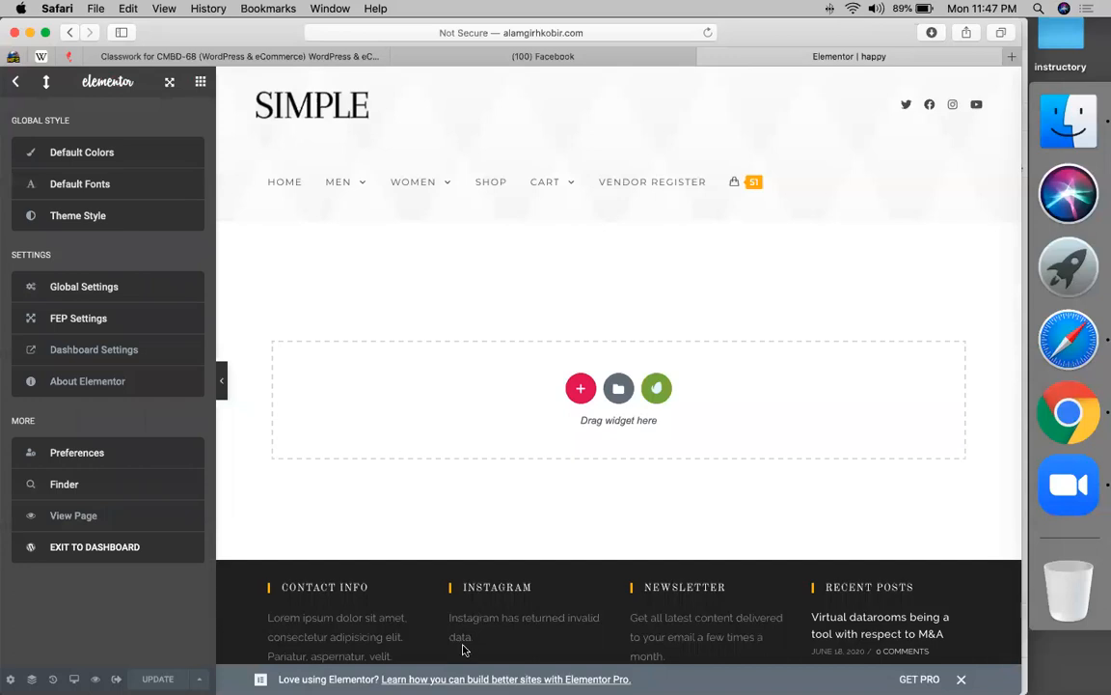
click(82, 329)
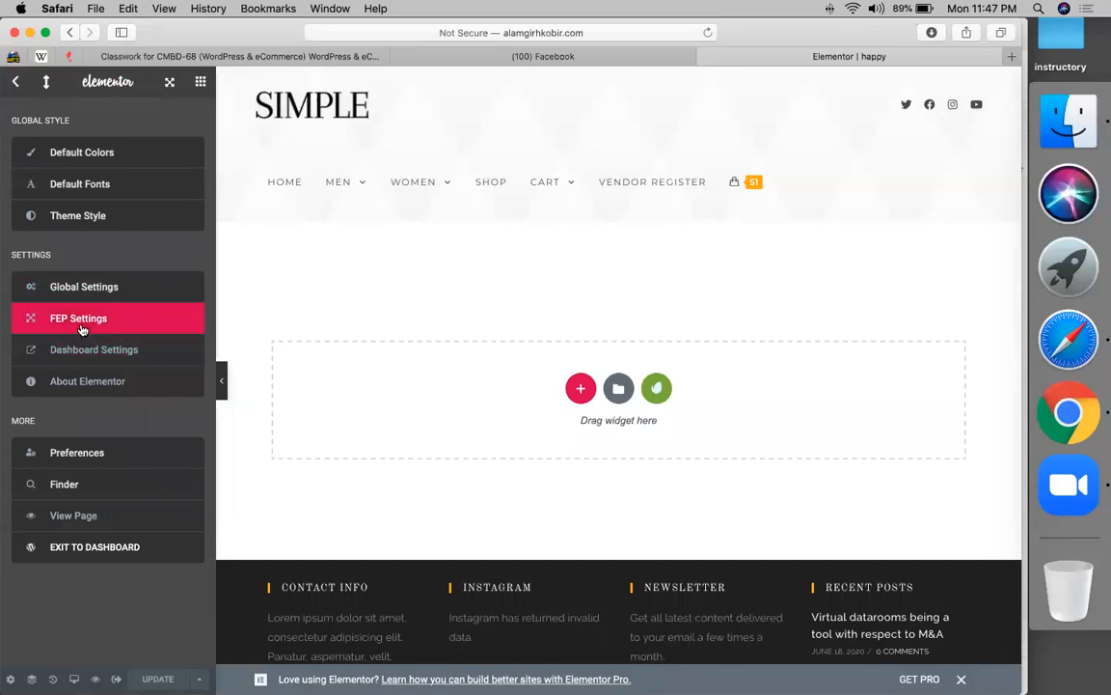
click(1014, 60)
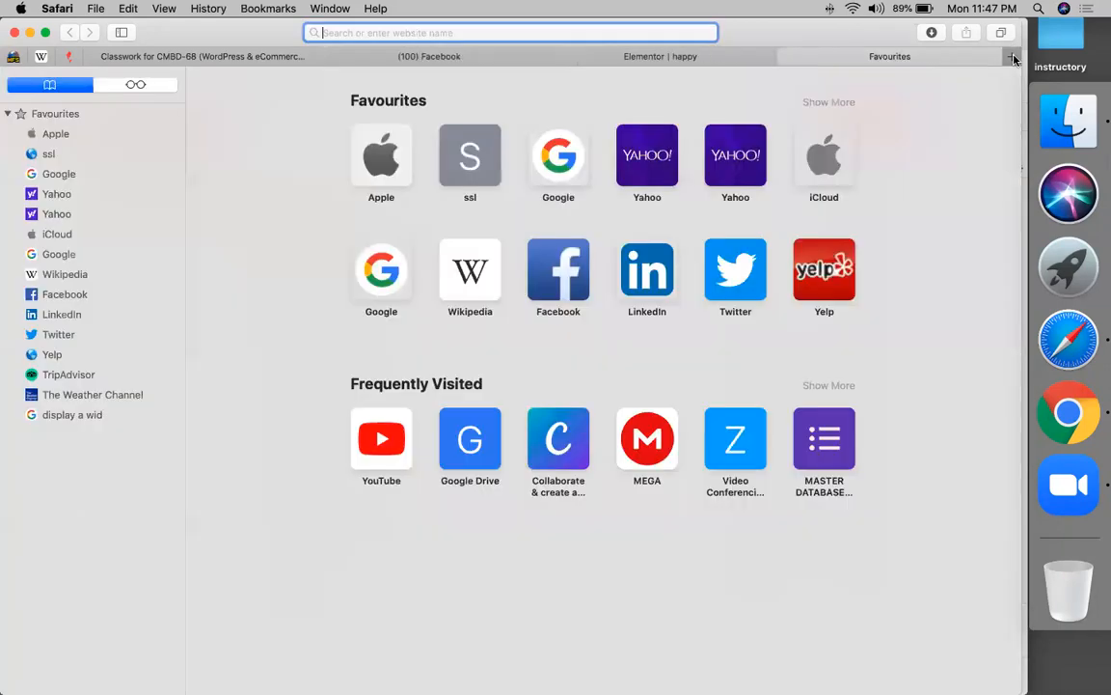
- Search 'flexible elementor' and open the Flexible Elementor Panel plugin page on wordpress.org
text(flexib)
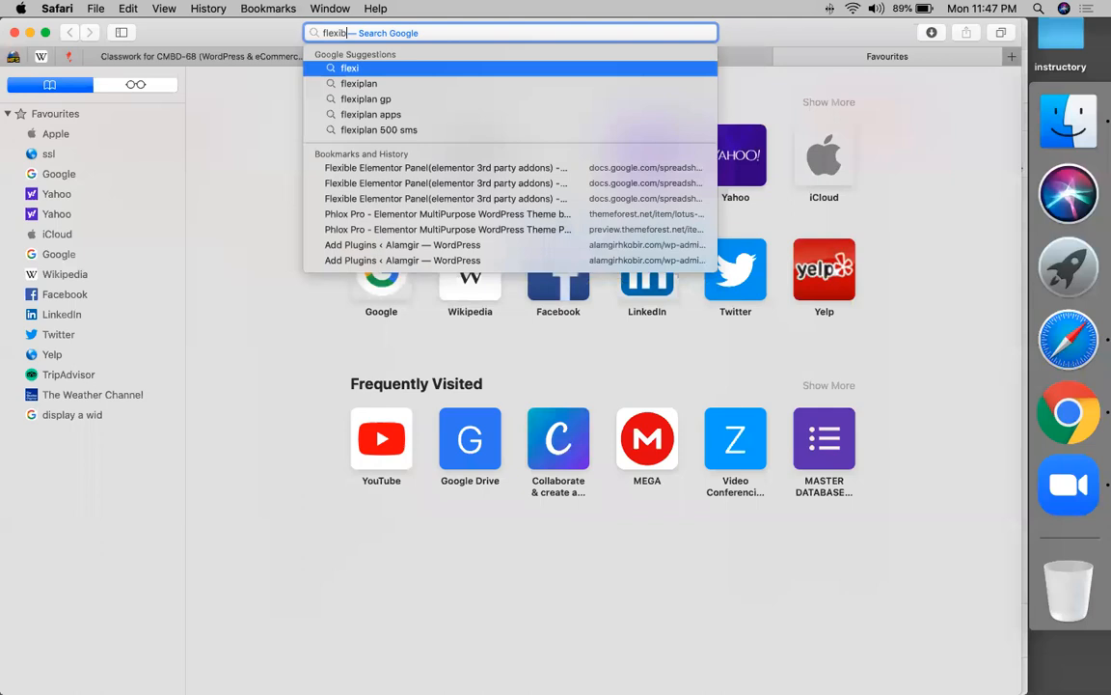
text(le elem)
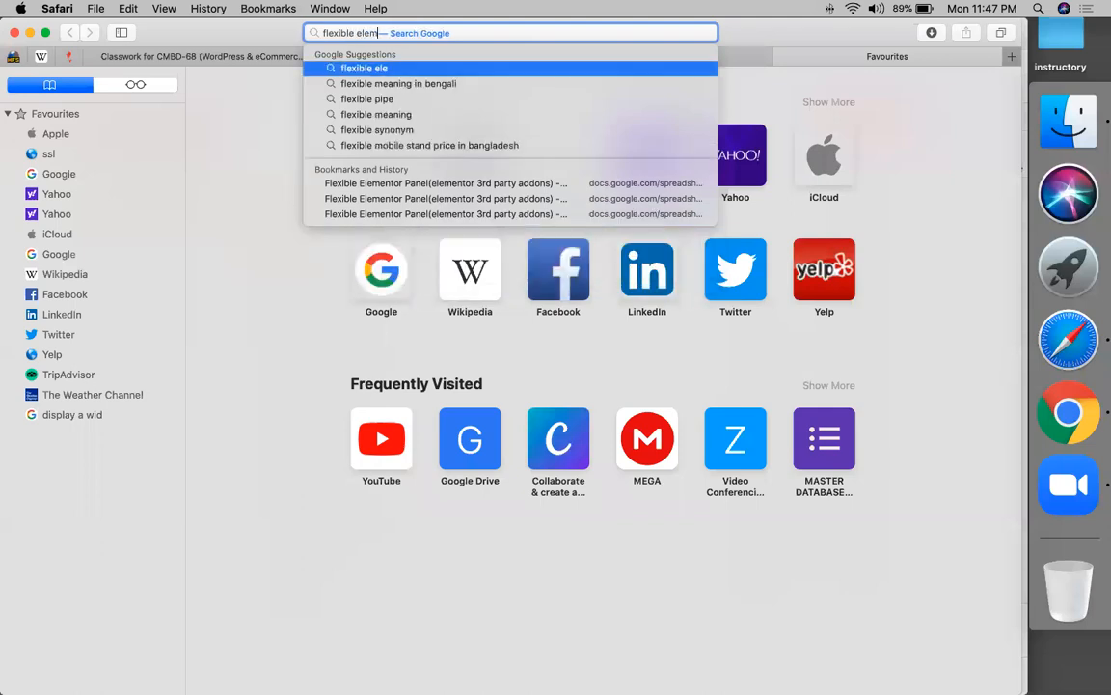
text(entor)
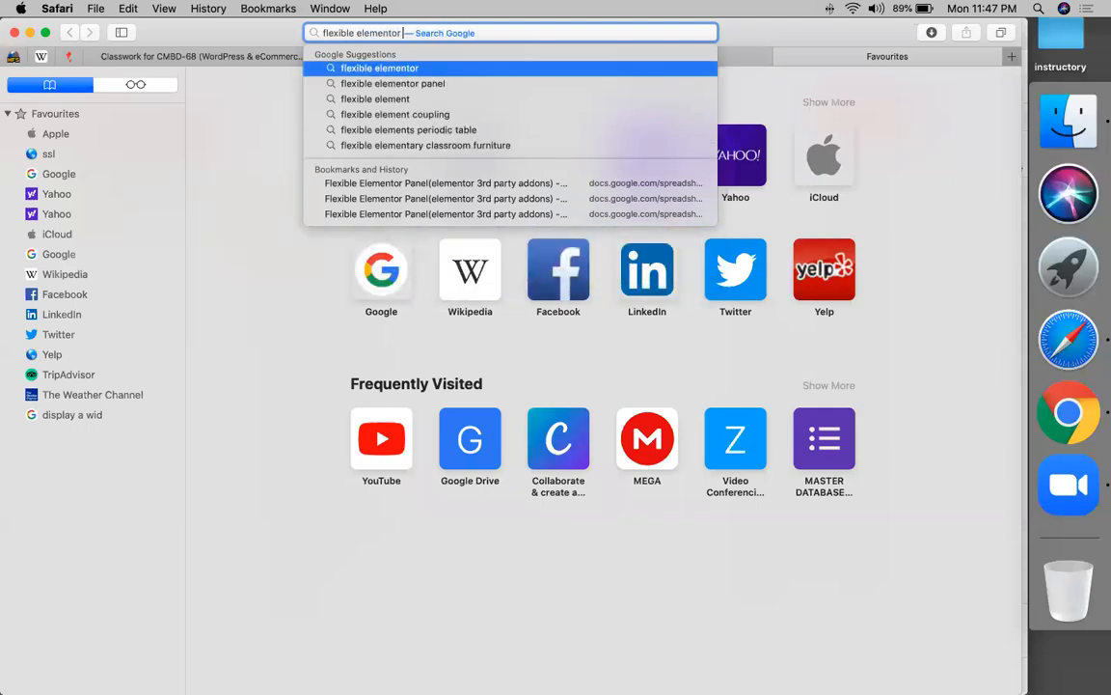
key(Return)
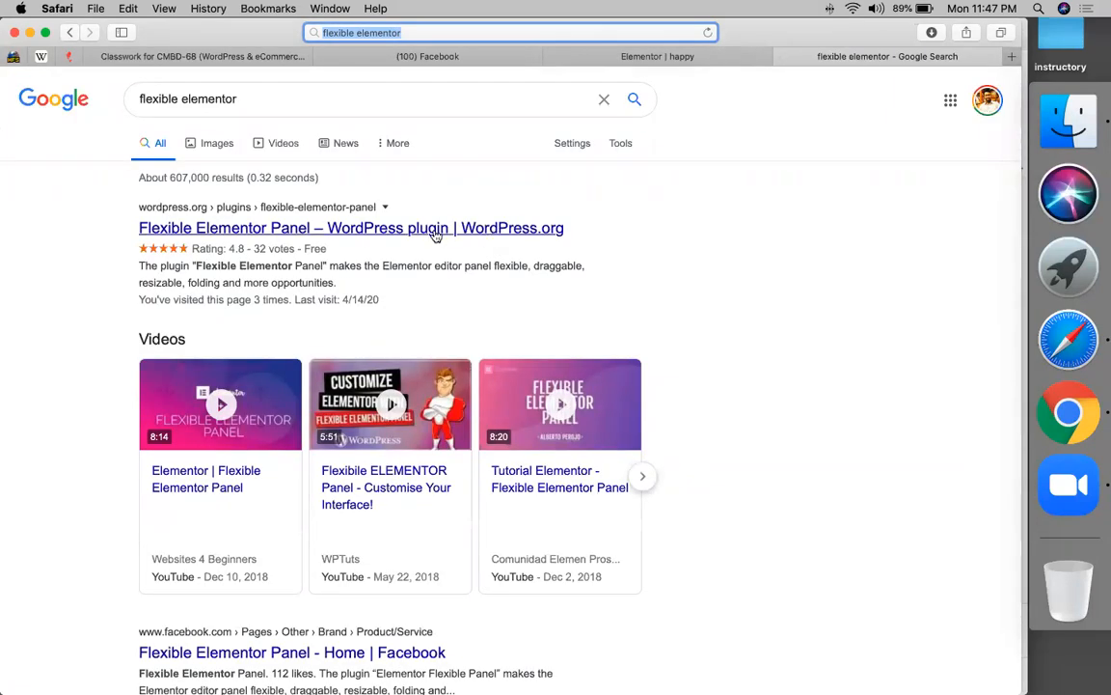
click(435, 234)
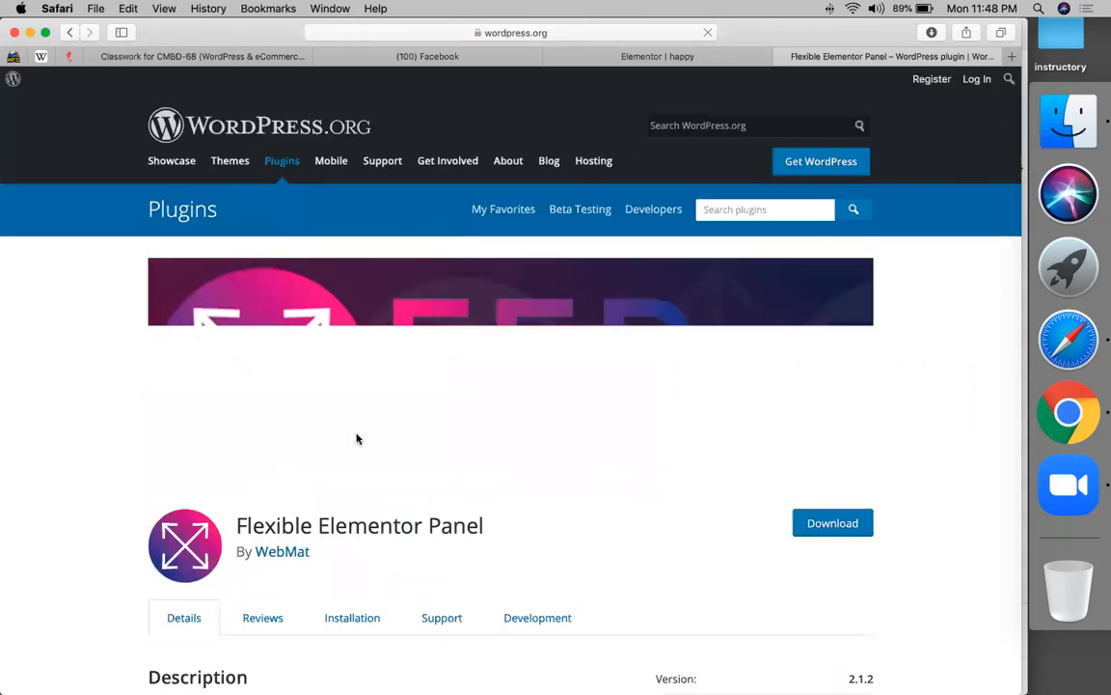
scroll(449, 513, down, 3)
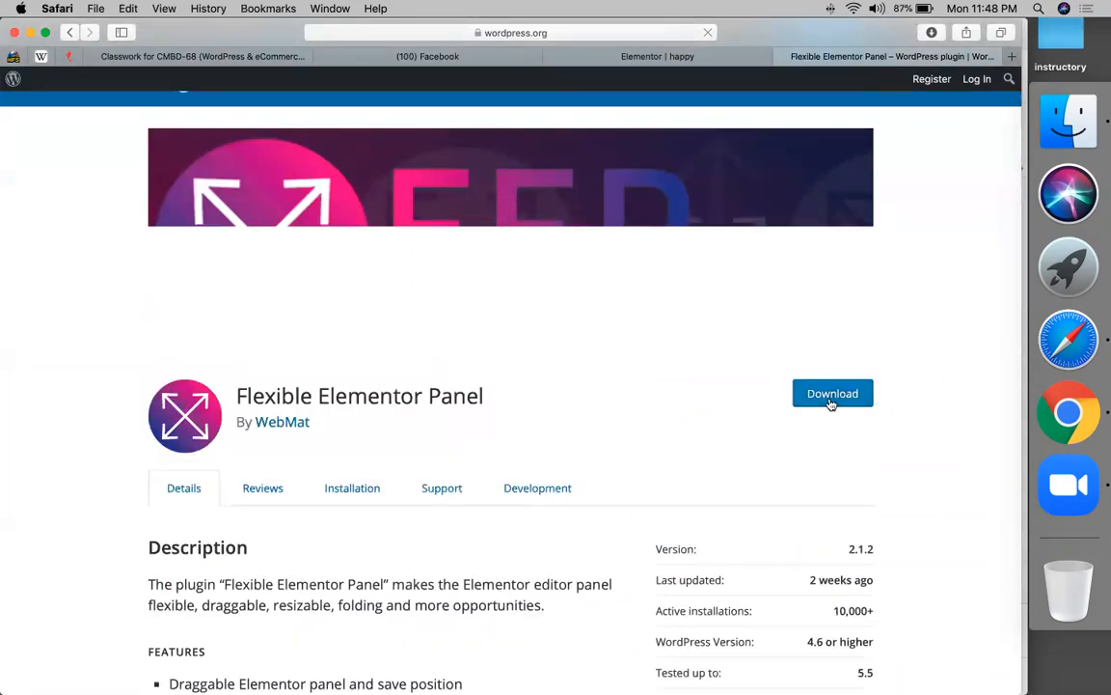
- Copy the plugin page's address and bring up the Create list on Classroom's Classwork page
click(591, 35)
key(super+c)
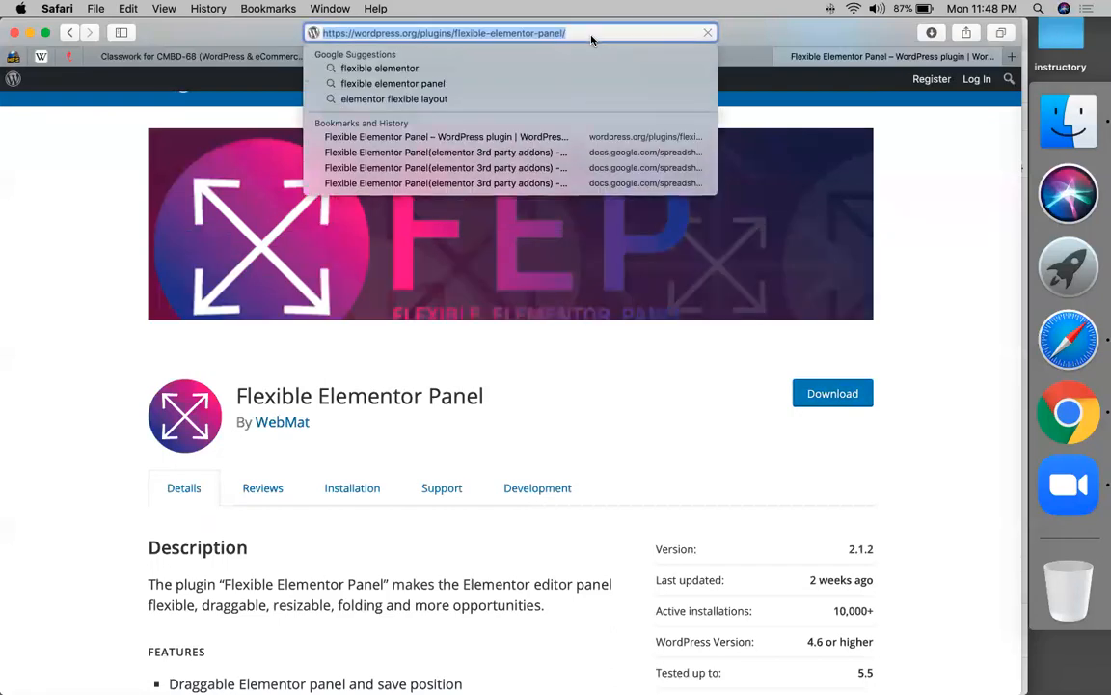
key(Return)
click(268, 56)
click(253, 149)
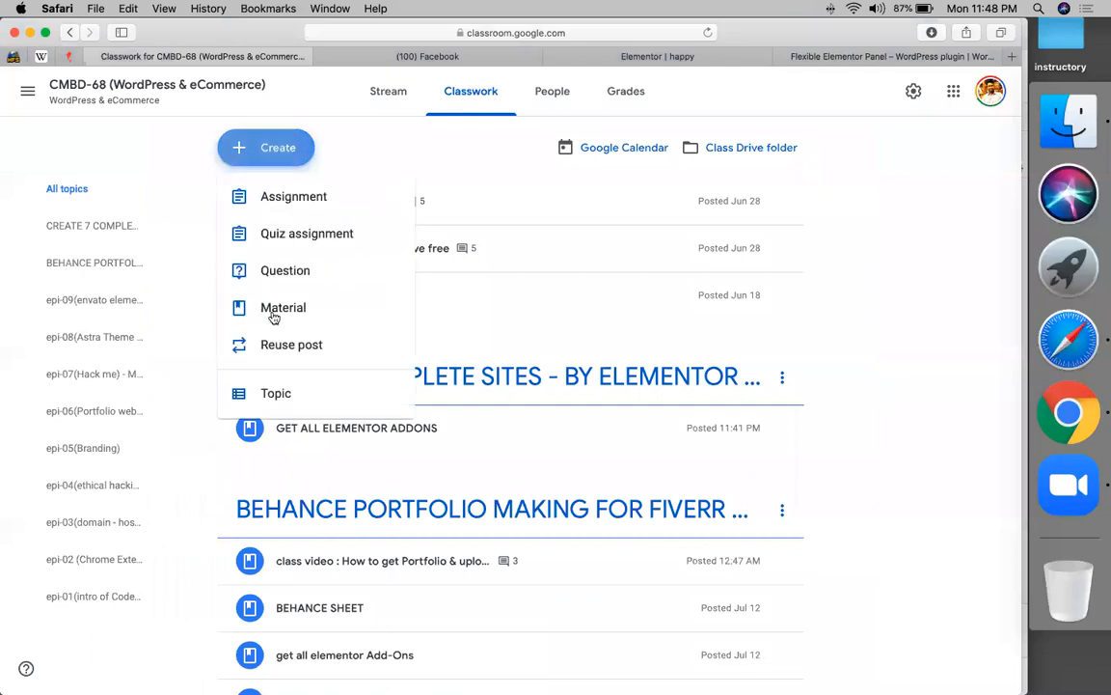
- Start a new material titled 'get flexible elementor plugin', fixing the stray space in the title
click(274, 313)
text(get )
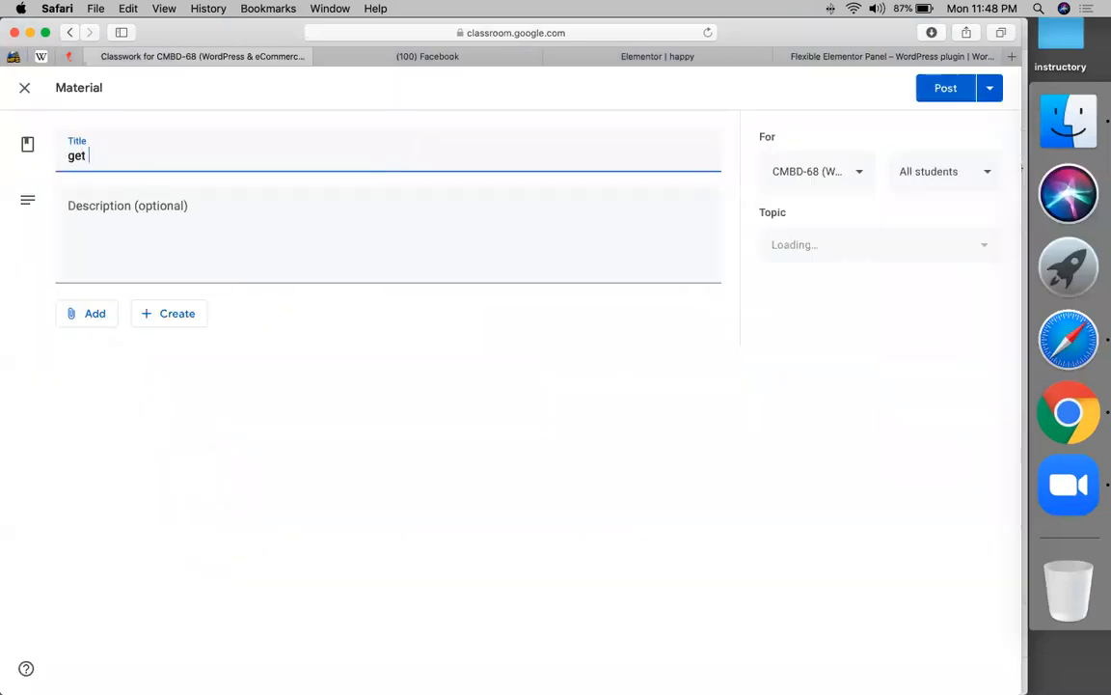
text(flexible elementor)
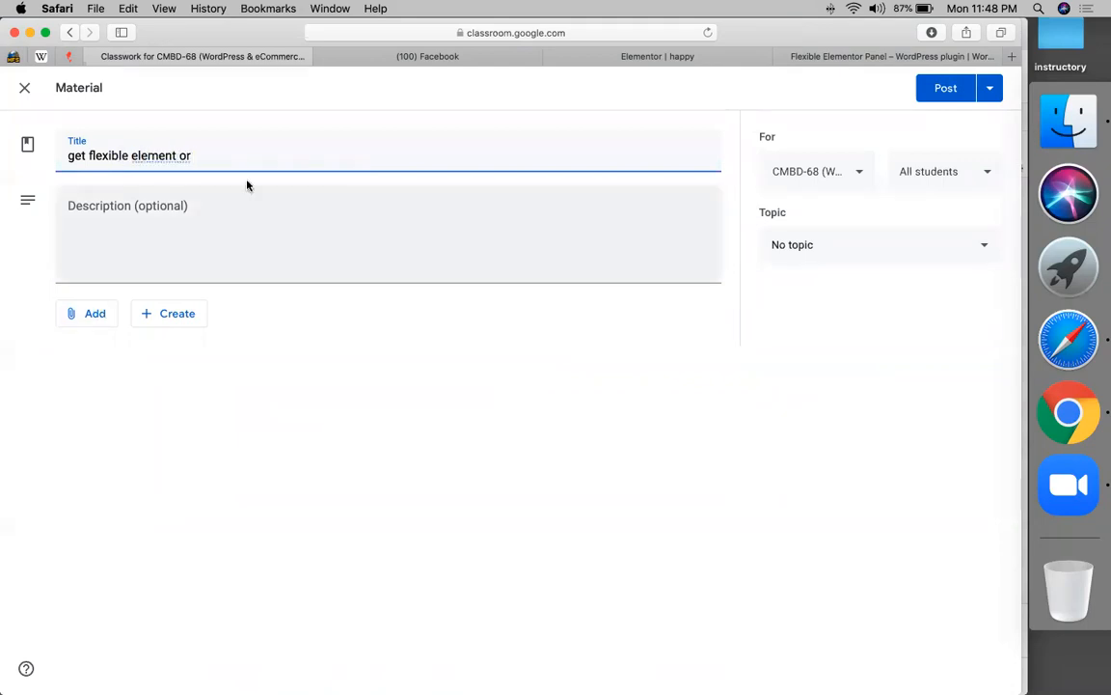
click(183, 155)
key(BackSpace)
key(Right)
key(Right)
text(plugin)
- Attach the copied plugin link, file it under CREATE 7 COMPLETE SITES, and post the material
click(85, 312)
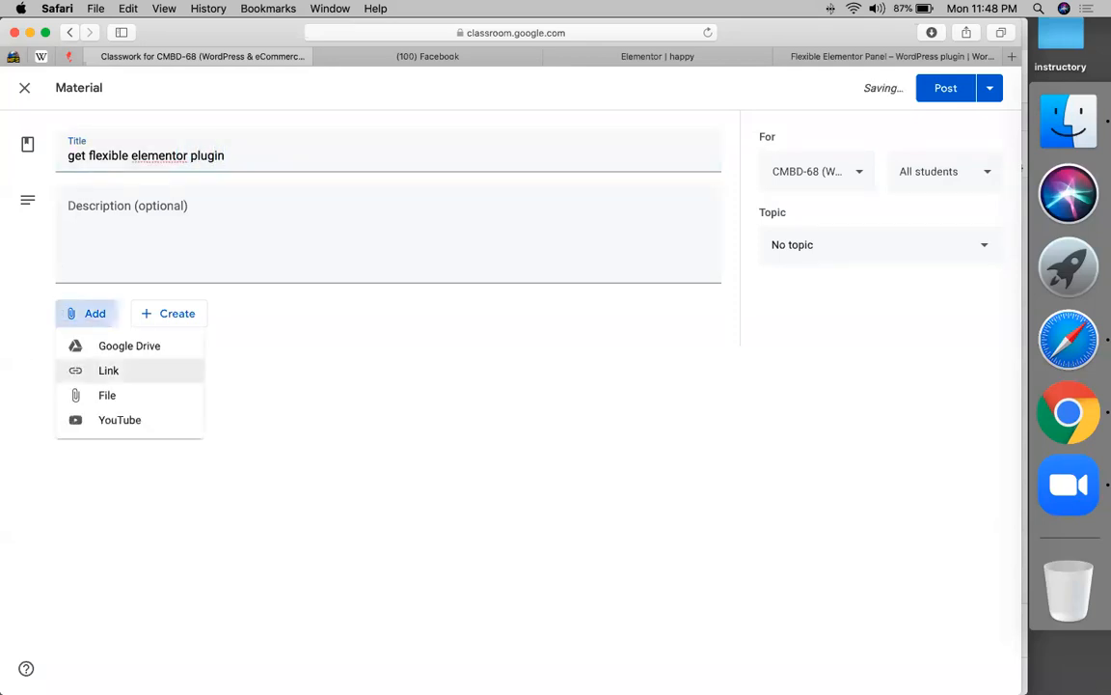
click(108, 371)
key(super+v)
key(Return)
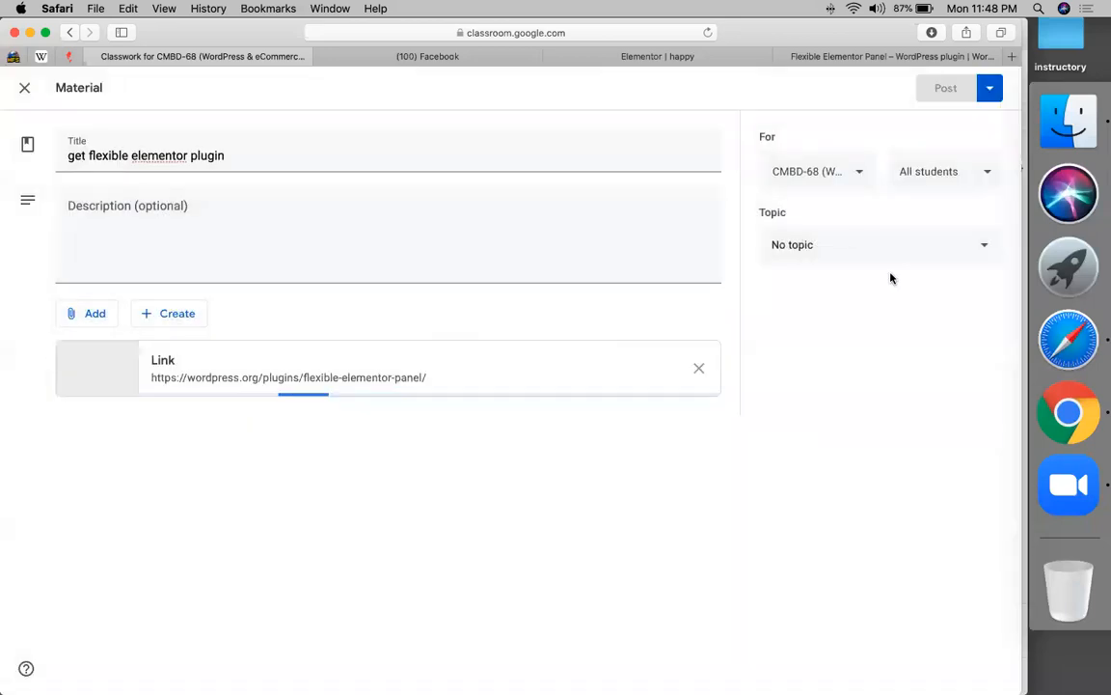
click(859, 240)
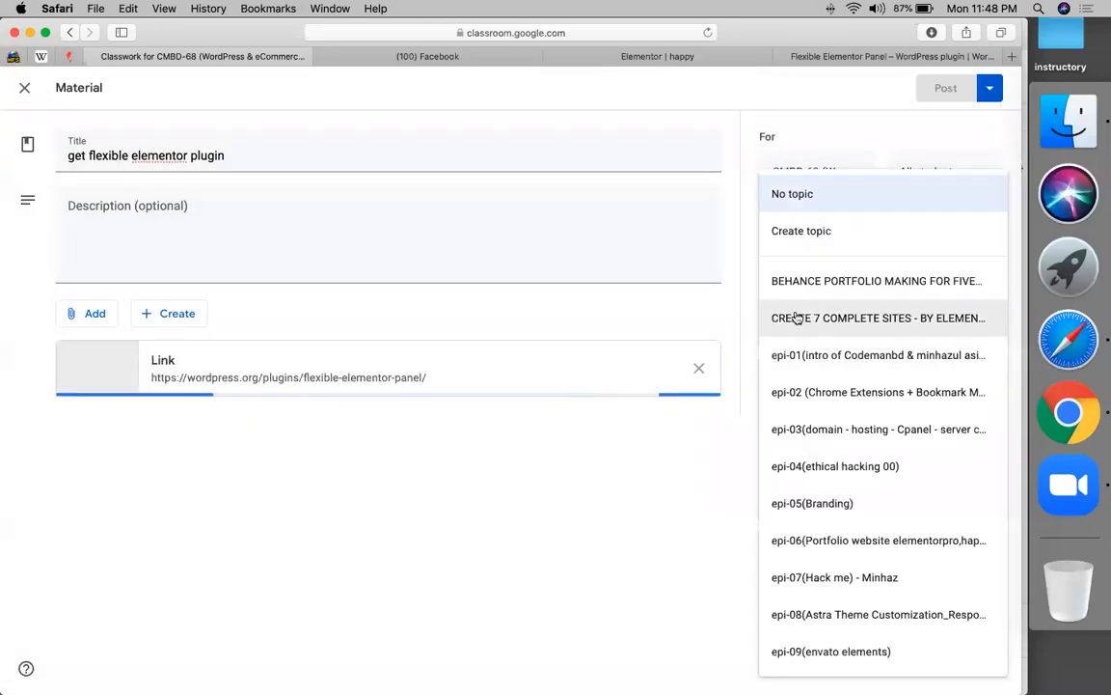
click(797, 319)
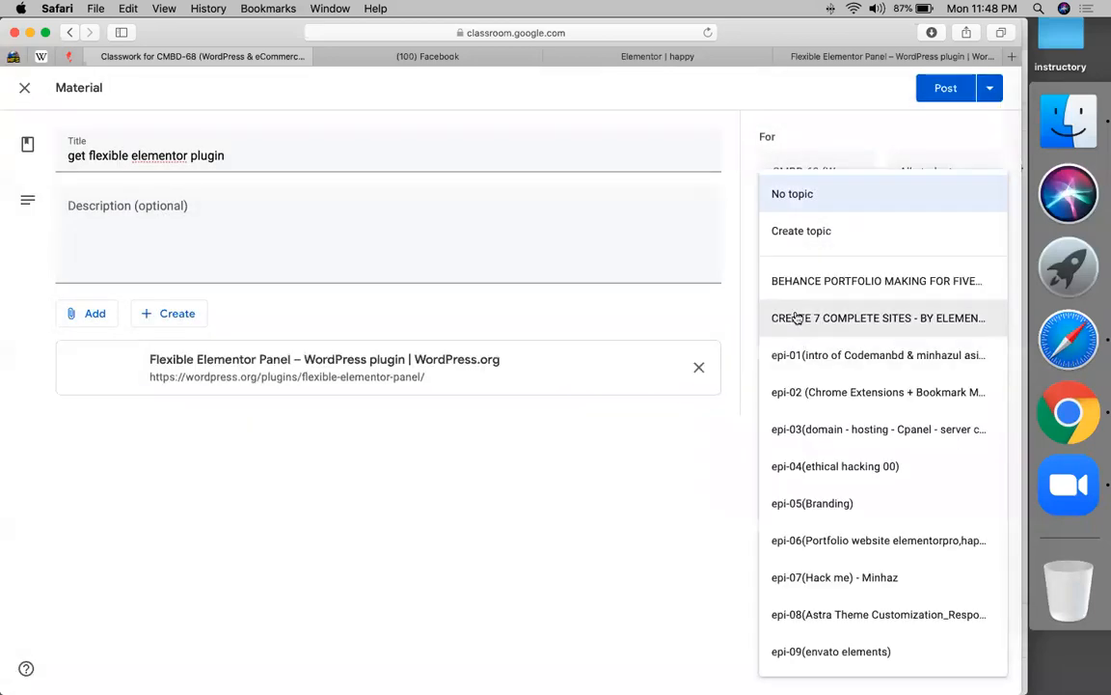
click(933, 89)
click(794, 56)
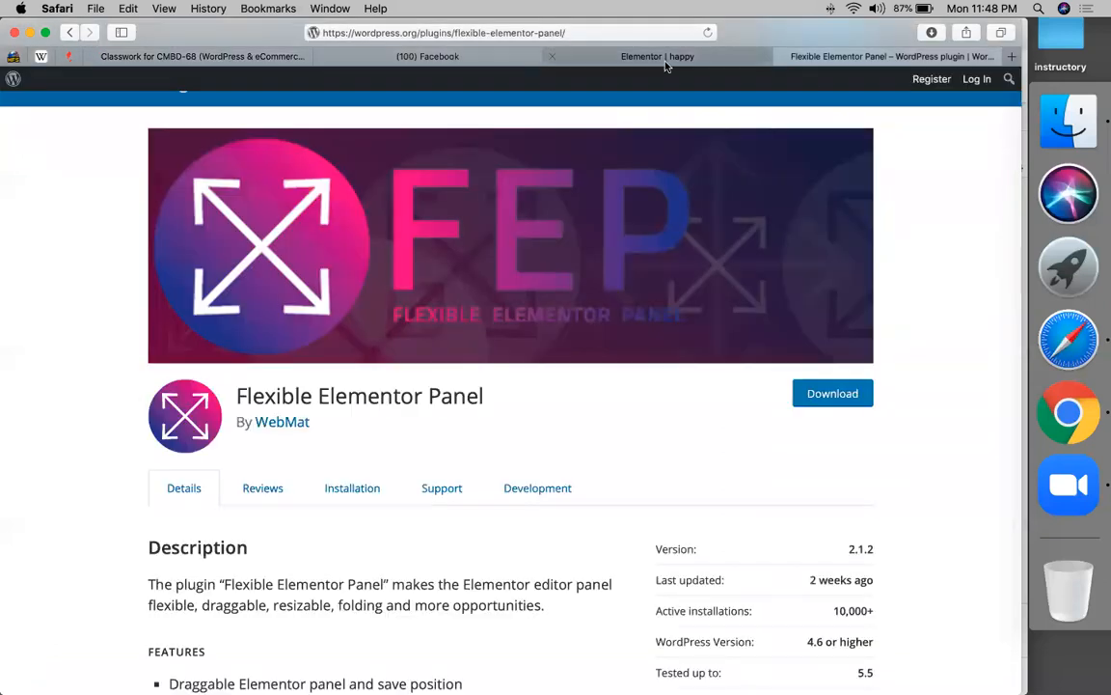
- Back in the Elementor editor, set the FEP Settings editor skin to Dark Orange
click(598, 55)
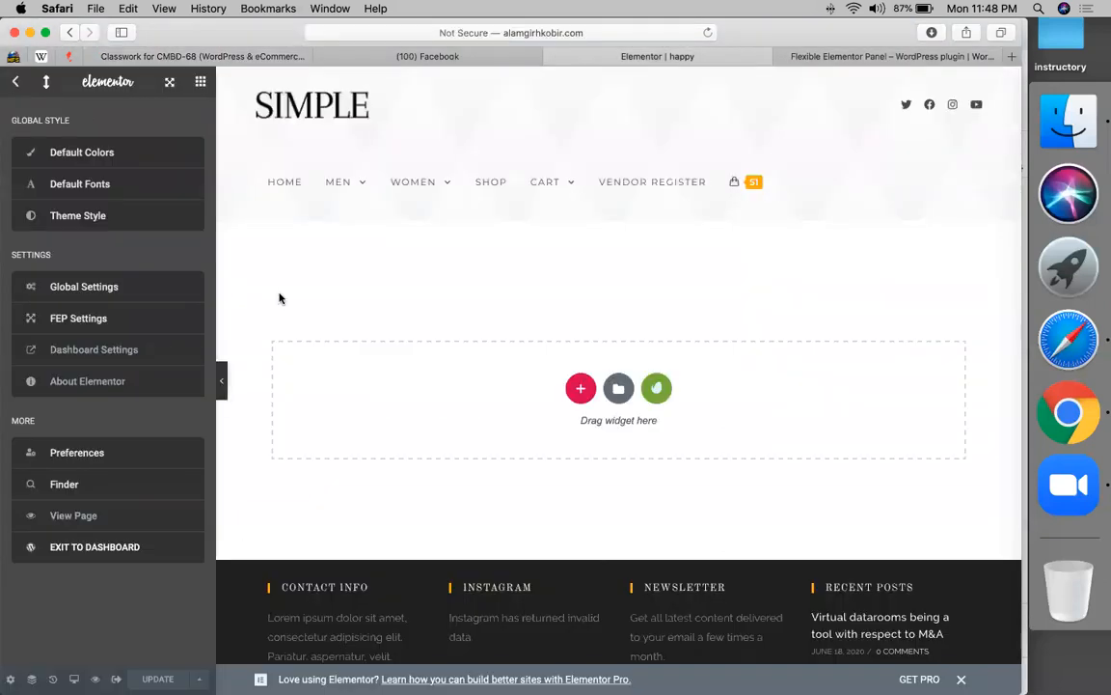
click(200, 85)
click(14, 85)
click(69, 321)
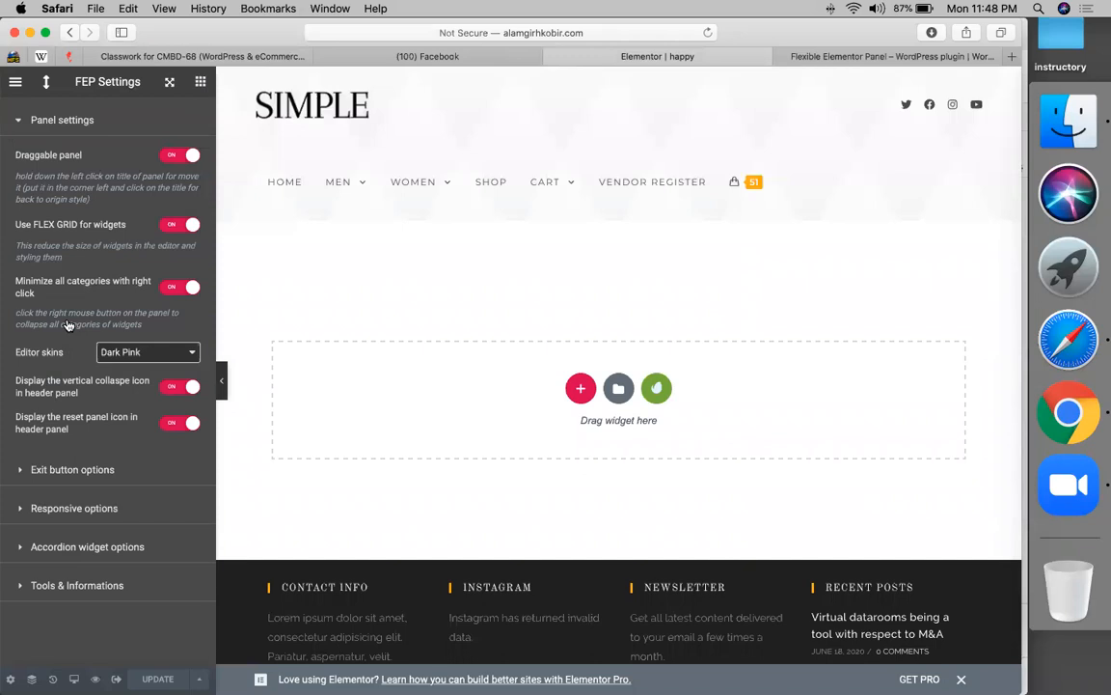
click(147, 355)
click(146, 368)
click(150, 353)
click(162, 353)
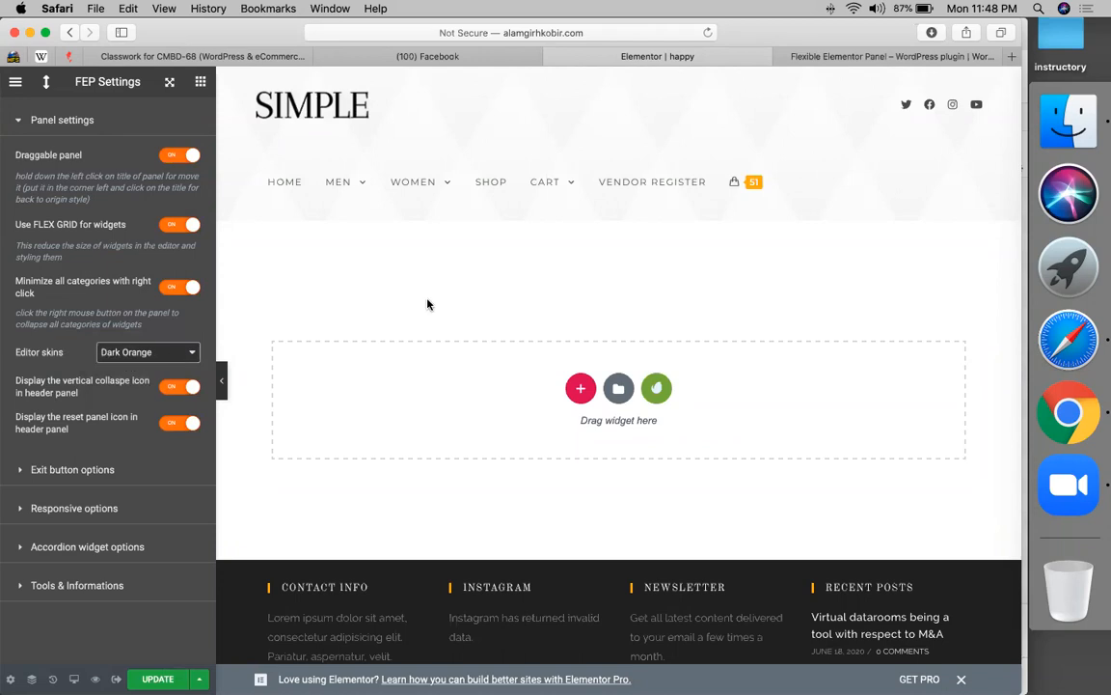
- Collapse the editor panel down to its title bar, leaving the page full width
scroll(463, 275, down, 5)
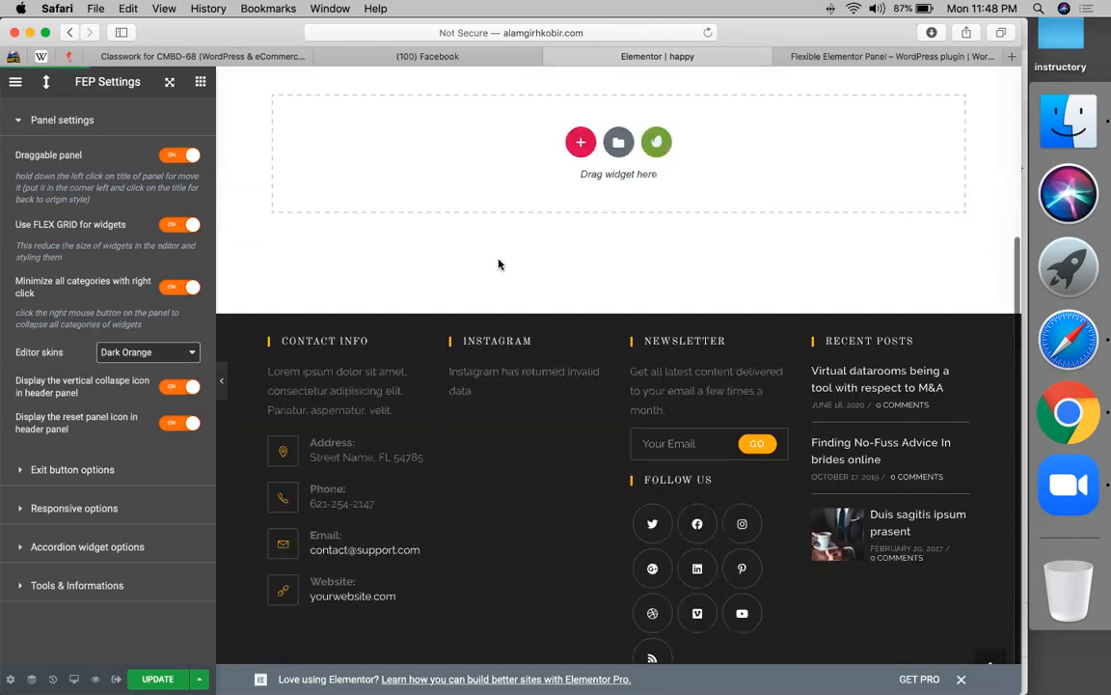
scroll(499, 265, up, 5)
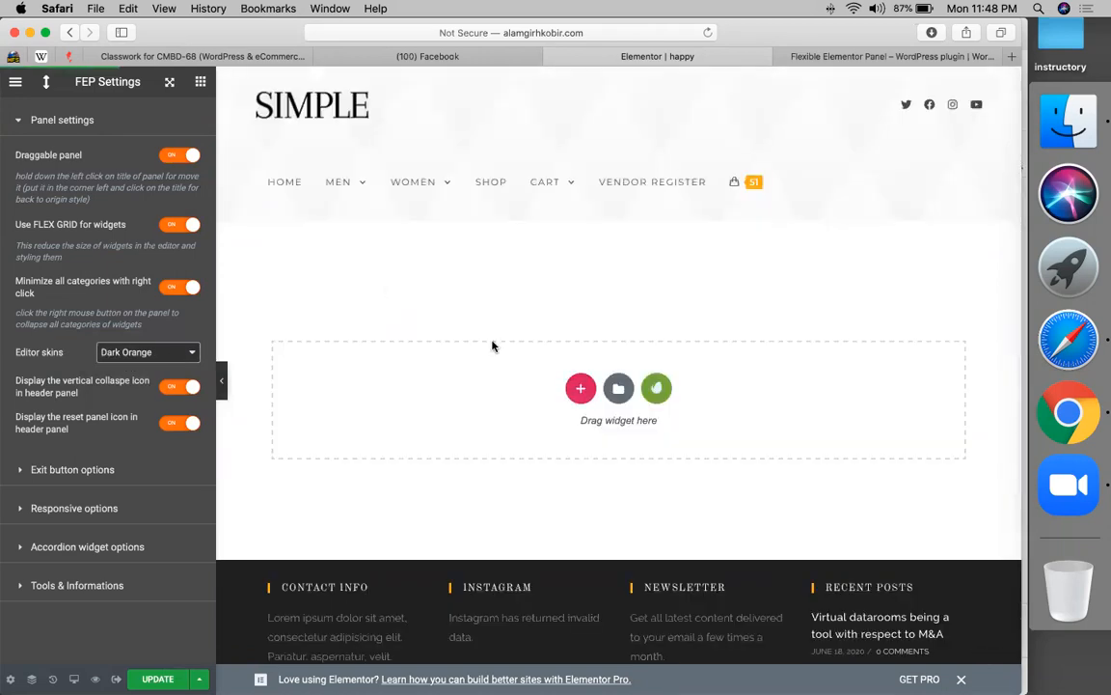
click(45, 85)
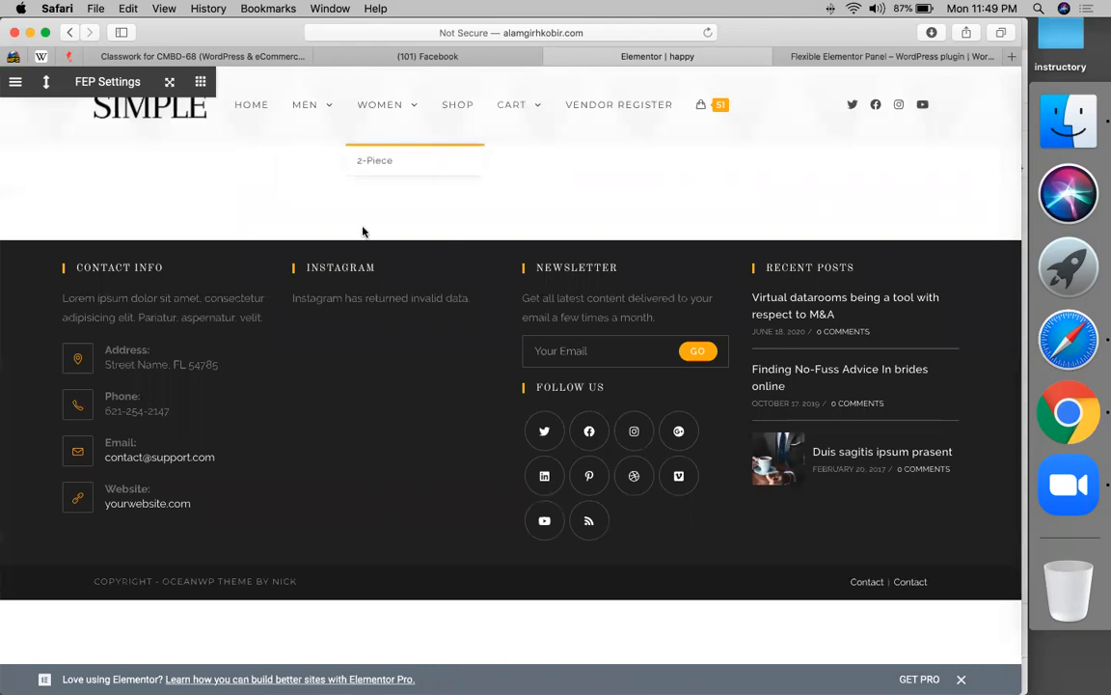
- Re-expand the panel, float it over the page's right side, and drop an Image widget into the empty section
click(46, 85)
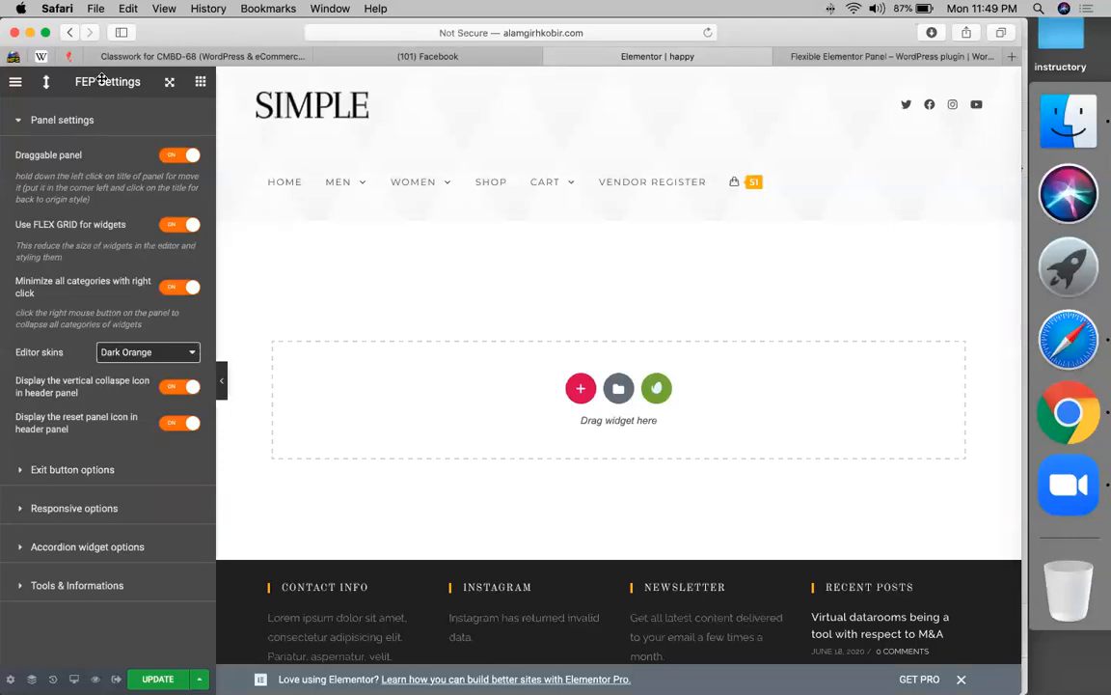
drag(102, 81, 777, 258)
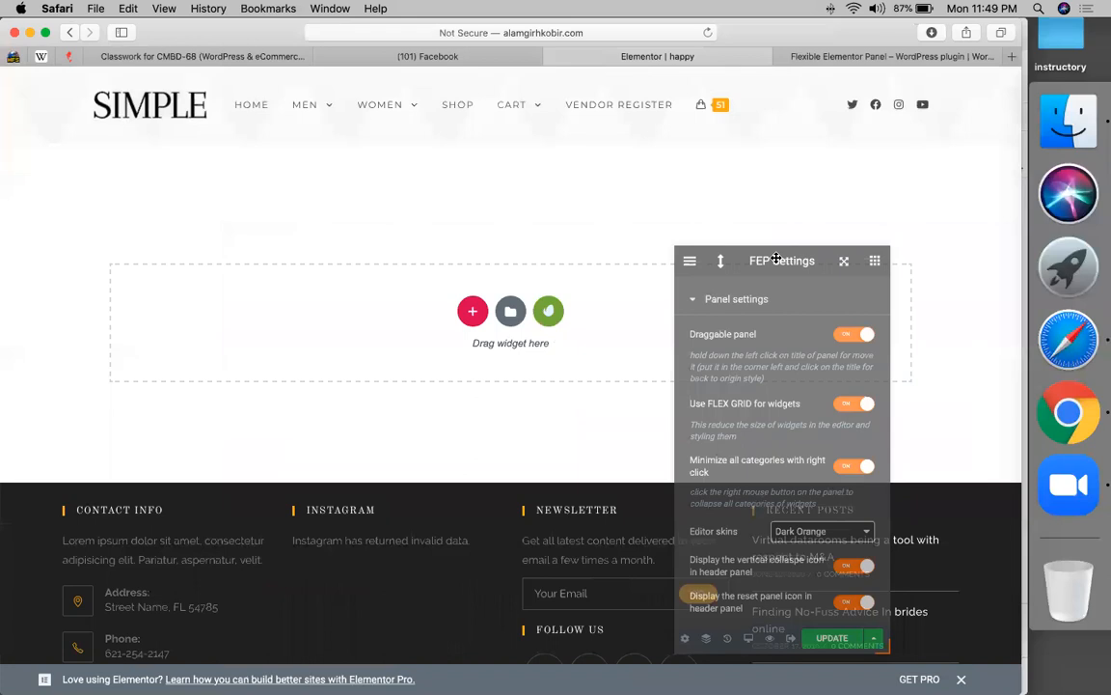
click(473, 311)
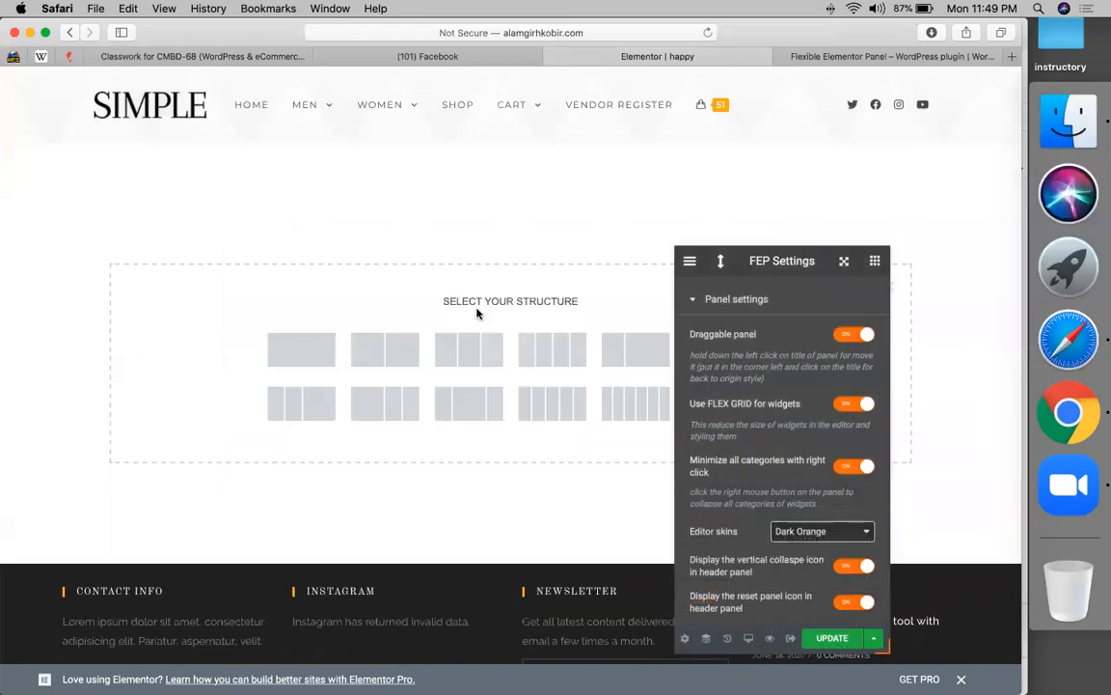
click(873, 263)
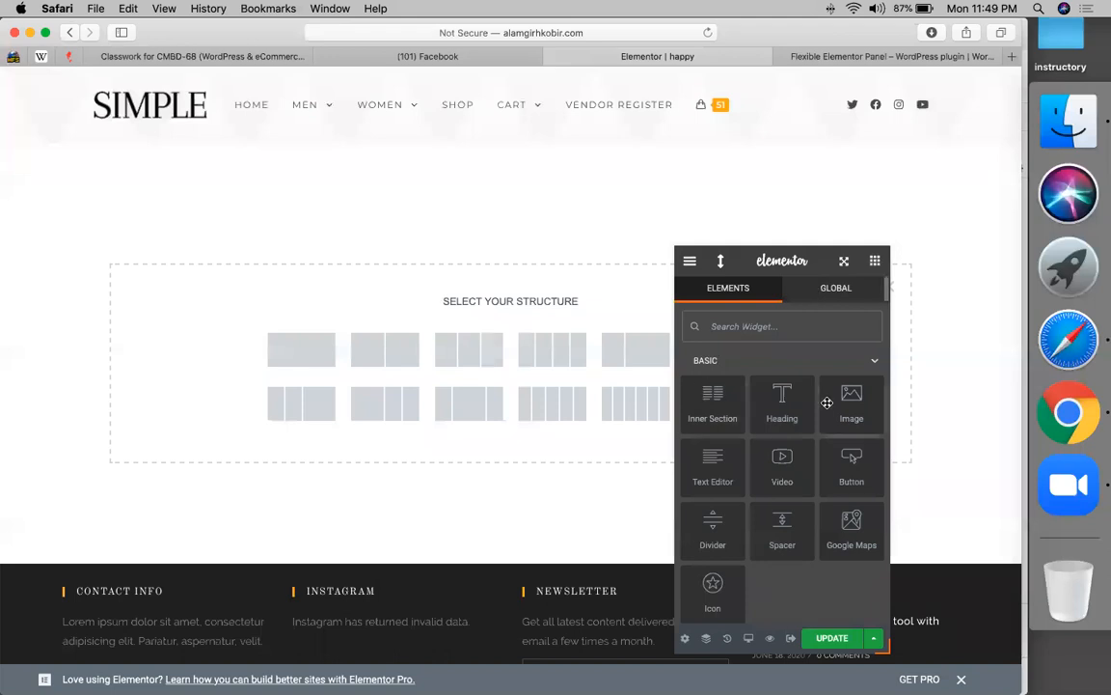
drag(556, 319, 558, 317)
drag(855, 393, 528, 302)
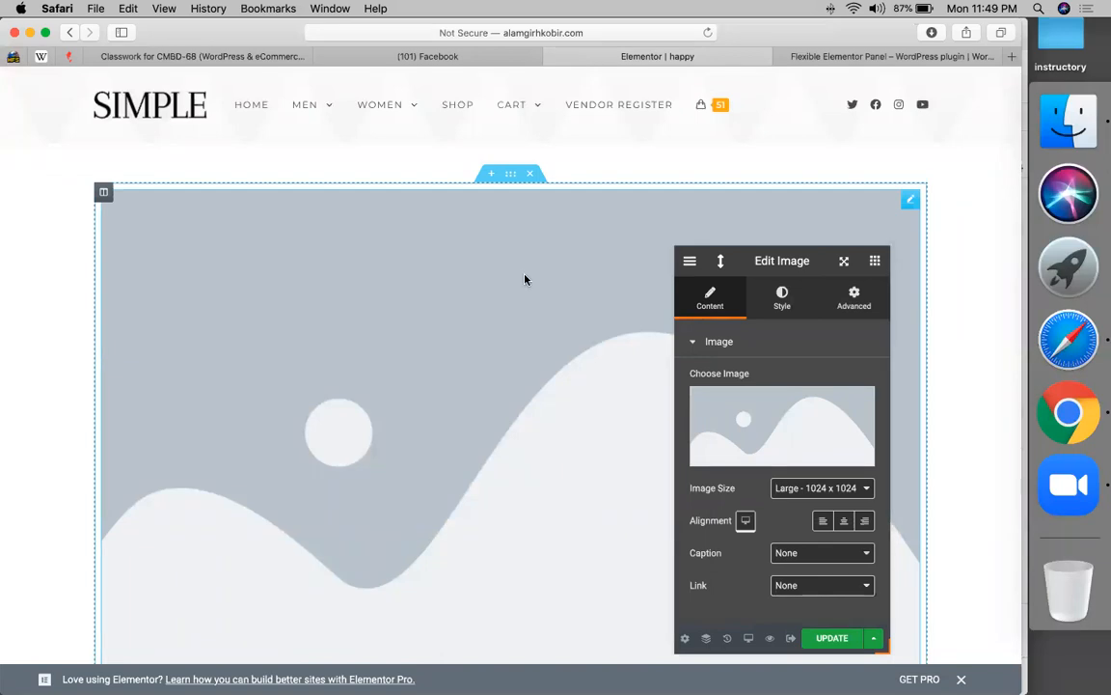
- Set the image width to 30, re-dock the editor panel at the left edge, and show the widget list
click(783, 300)
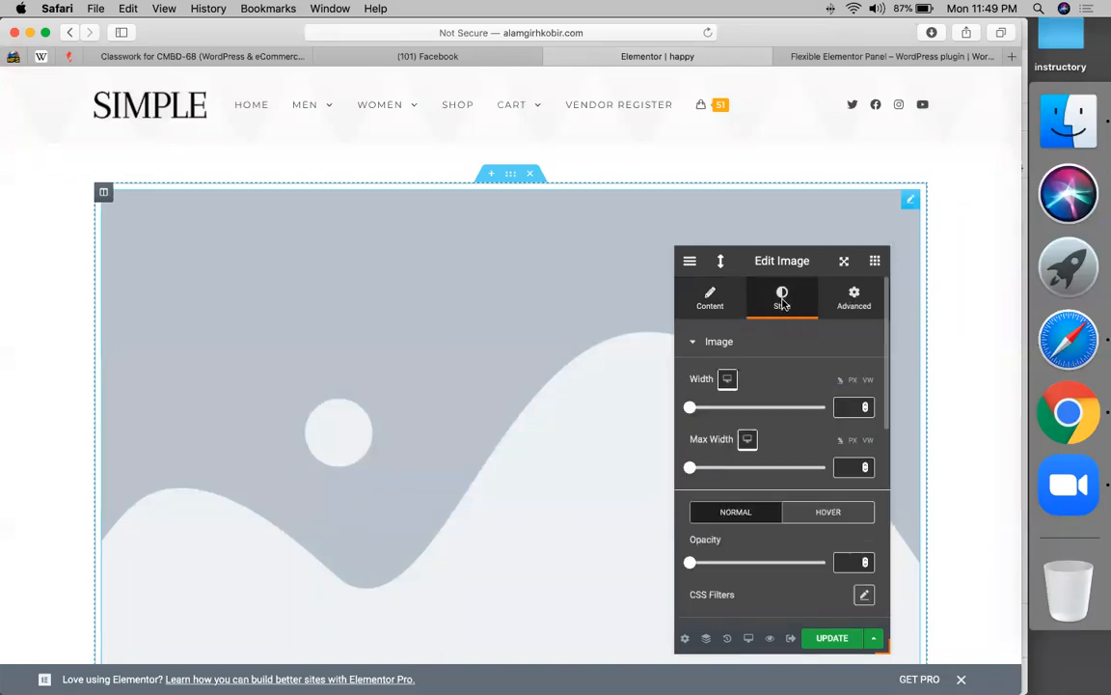
click(730, 408)
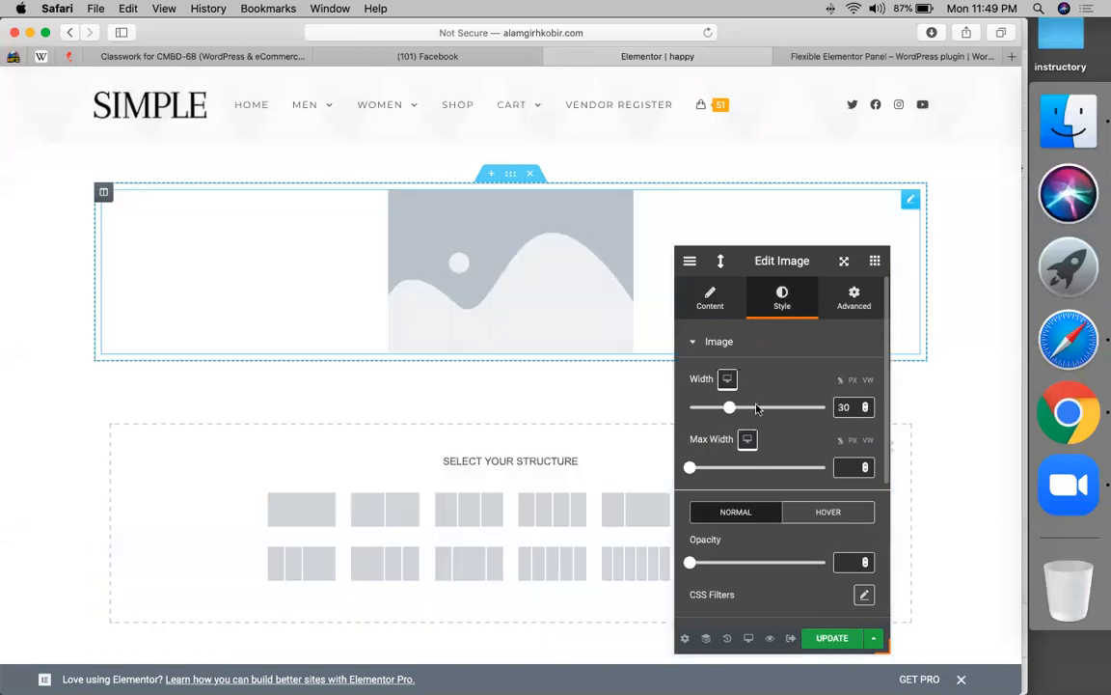
drag(779, 261, 82, 63)
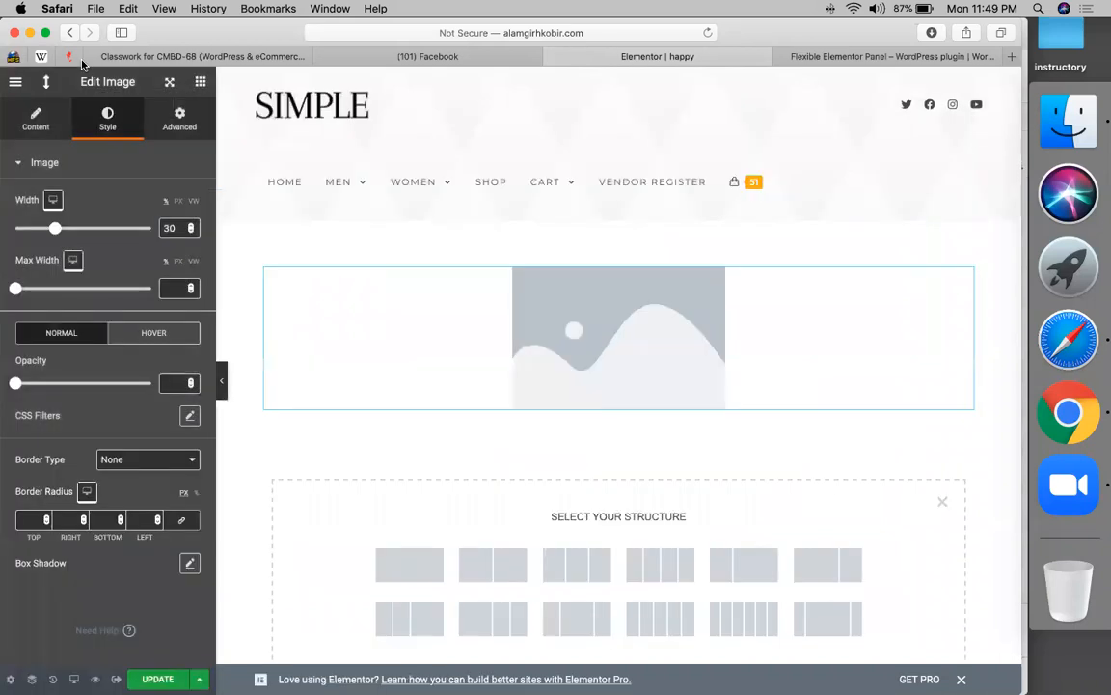
click(201, 84)
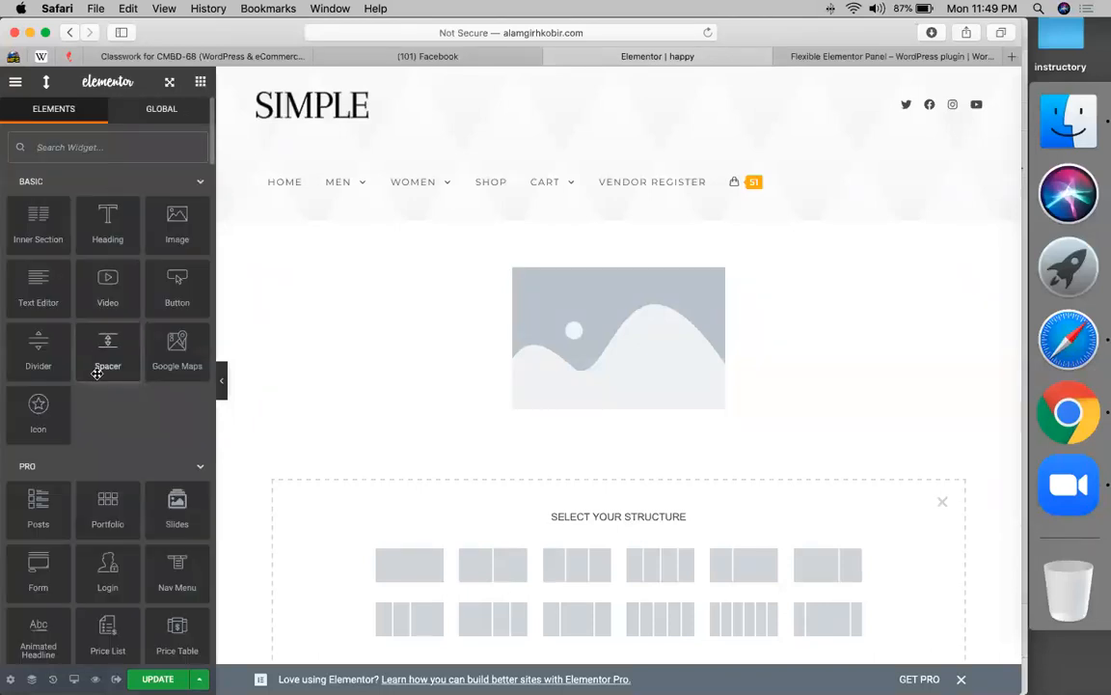
scroll(96, 373, down, 8)
scroll(96, 373, down, 20)
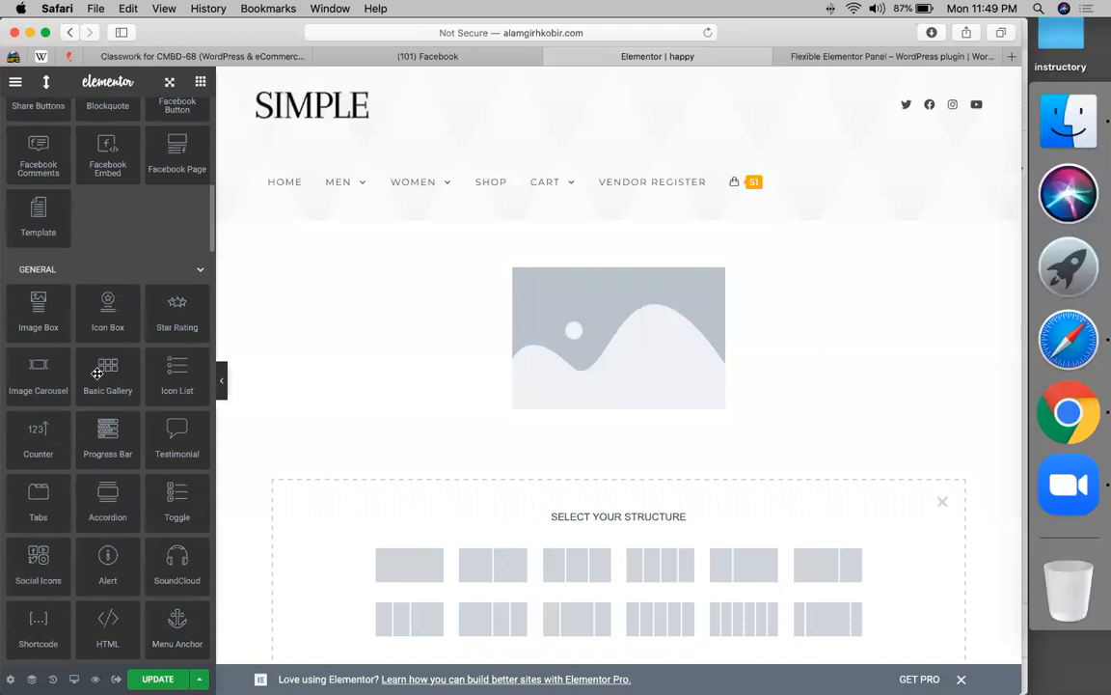
scroll(97, 373, down, 20)
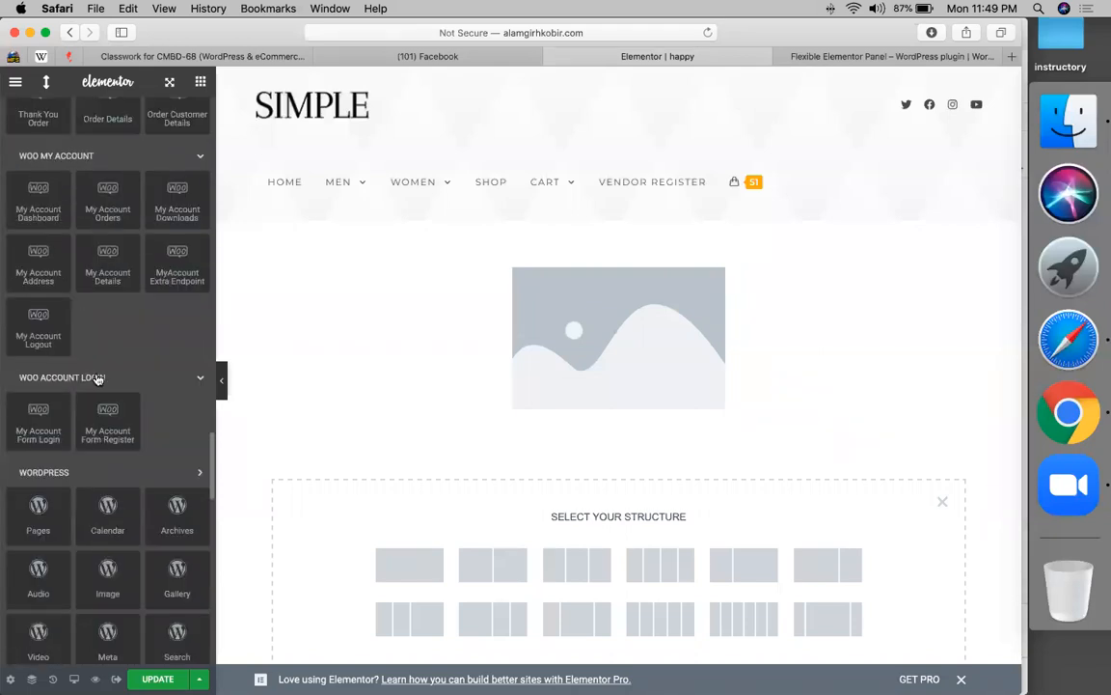
scroll(96, 376, down, 15)
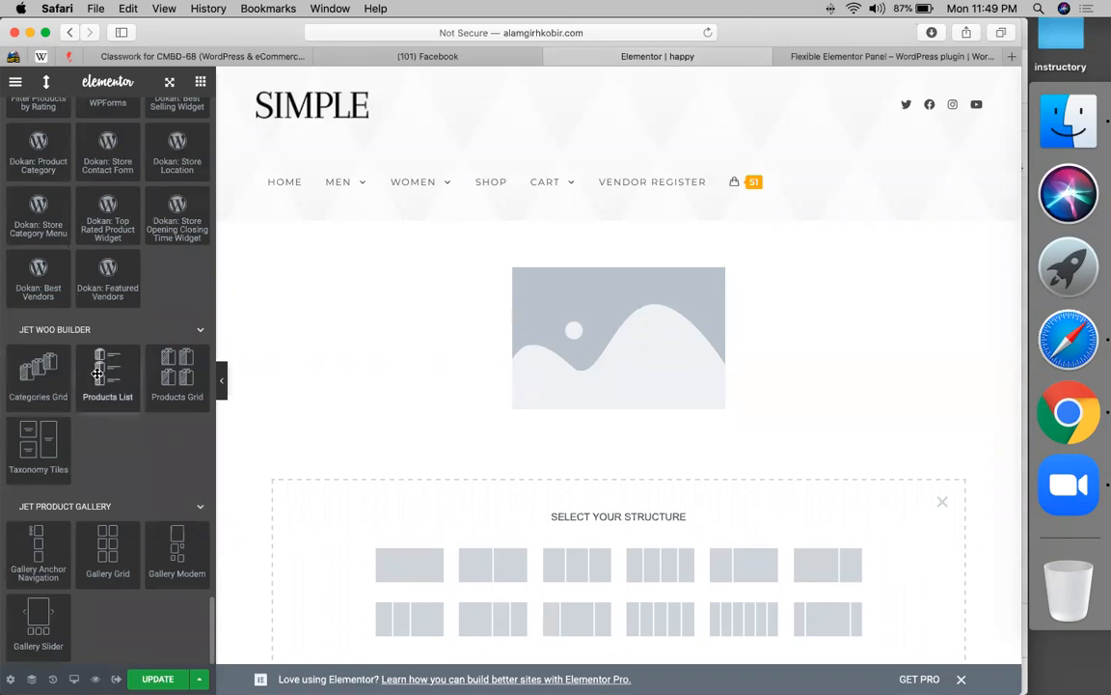
scroll(96, 374, up, 20)
scroll(96, 373, down, 5)
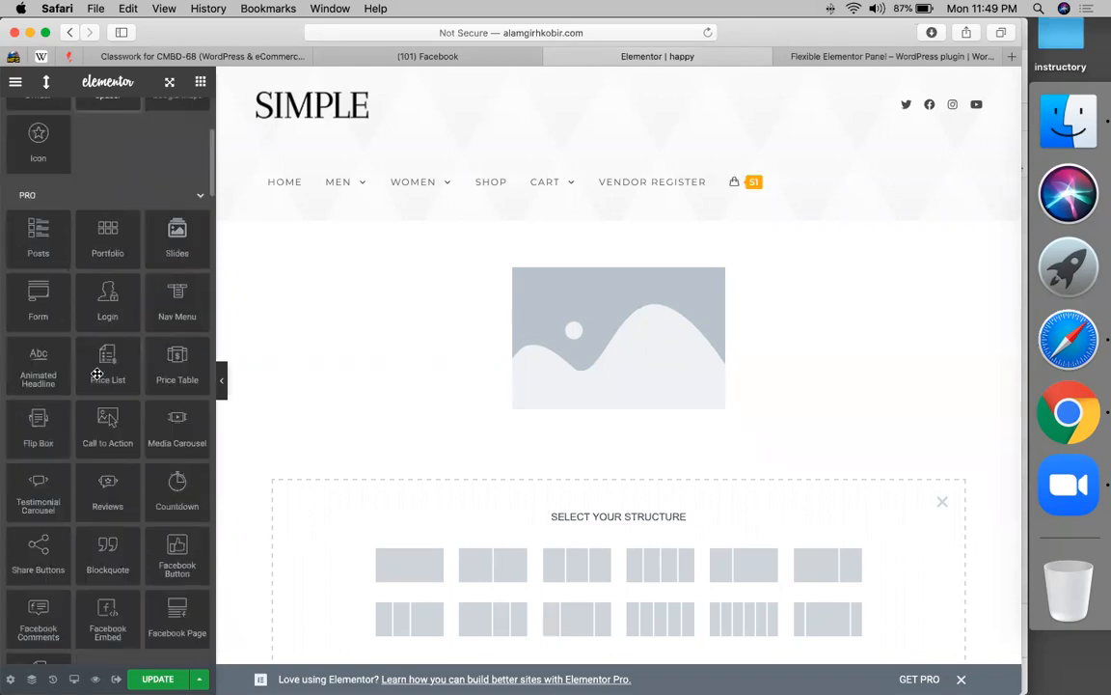
scroll(115, 180, down, 15)
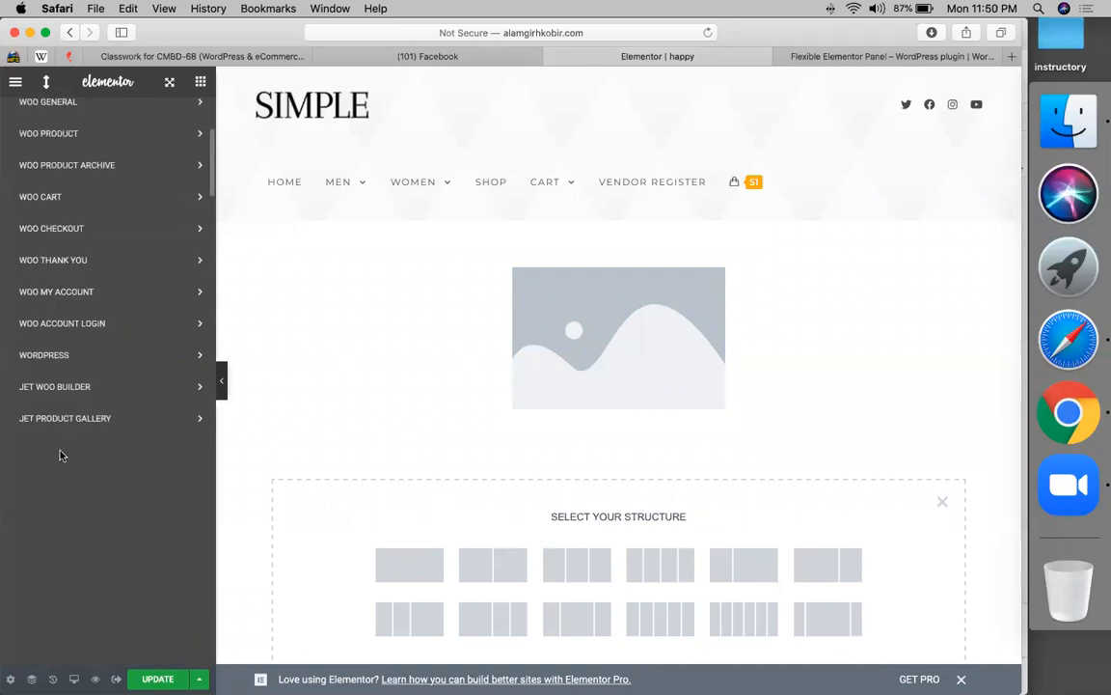
scroll(67, 449, up, 5)
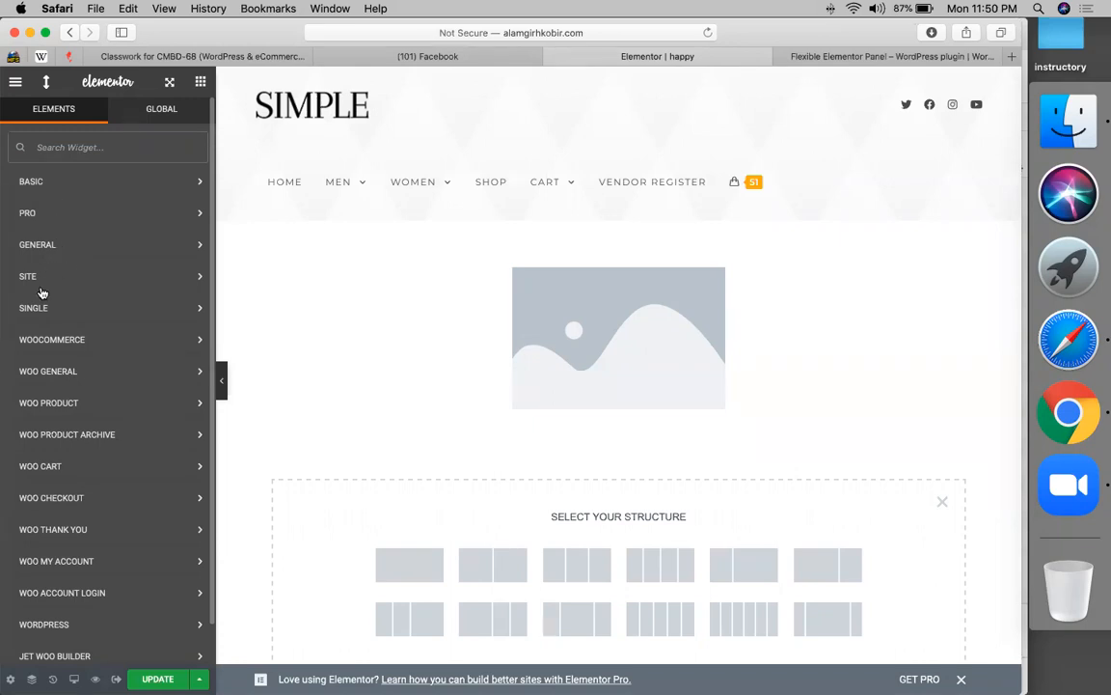
scroll(44, 436, down, 1)
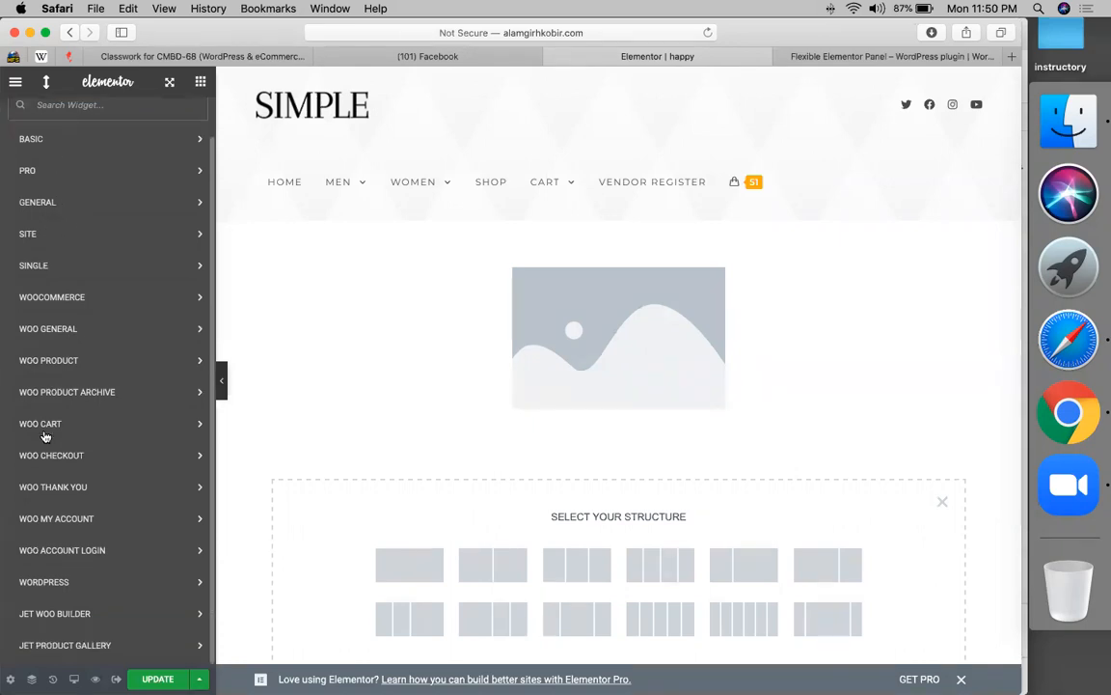
scroll(42, 318, up, 1)
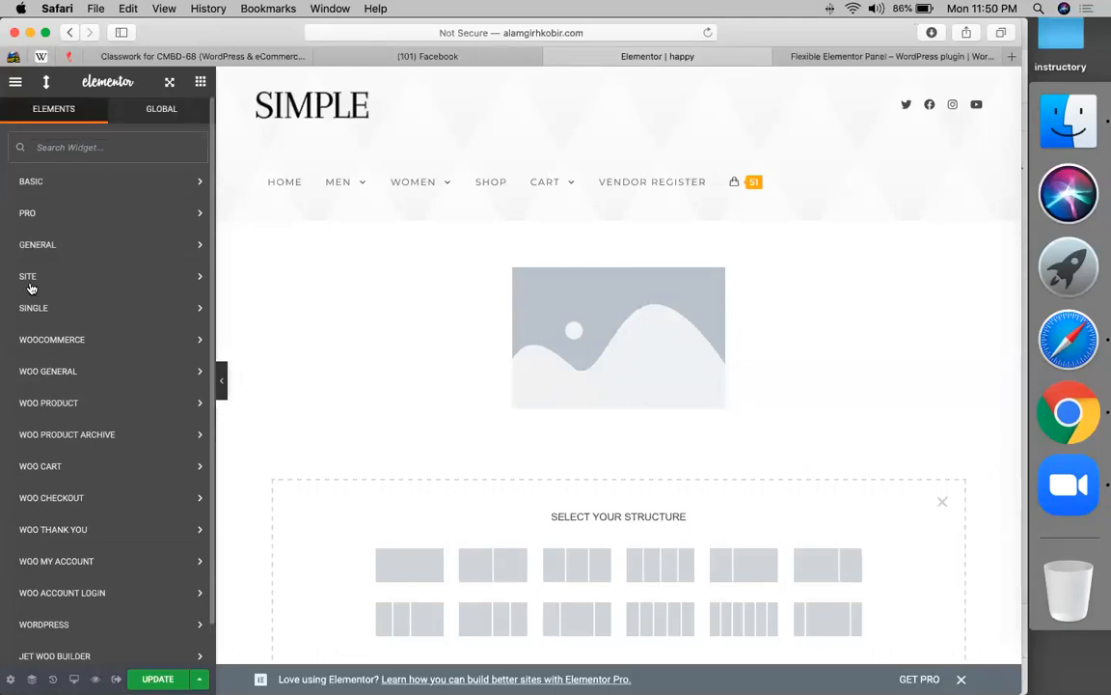
click(29, 280)
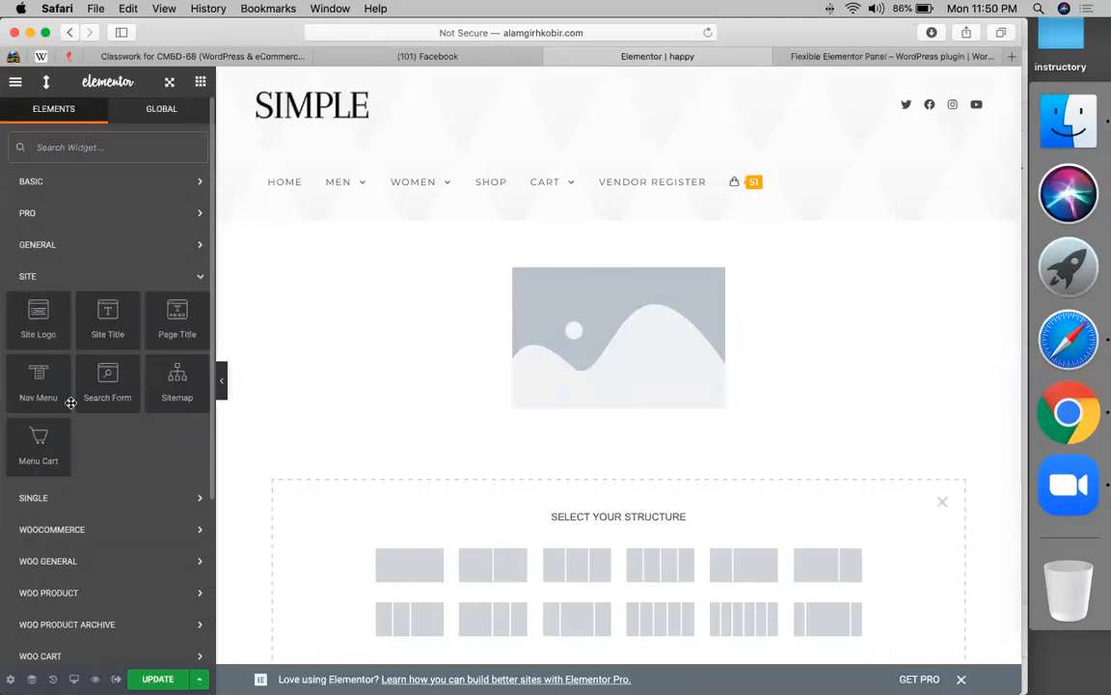
right_click(97, 214)
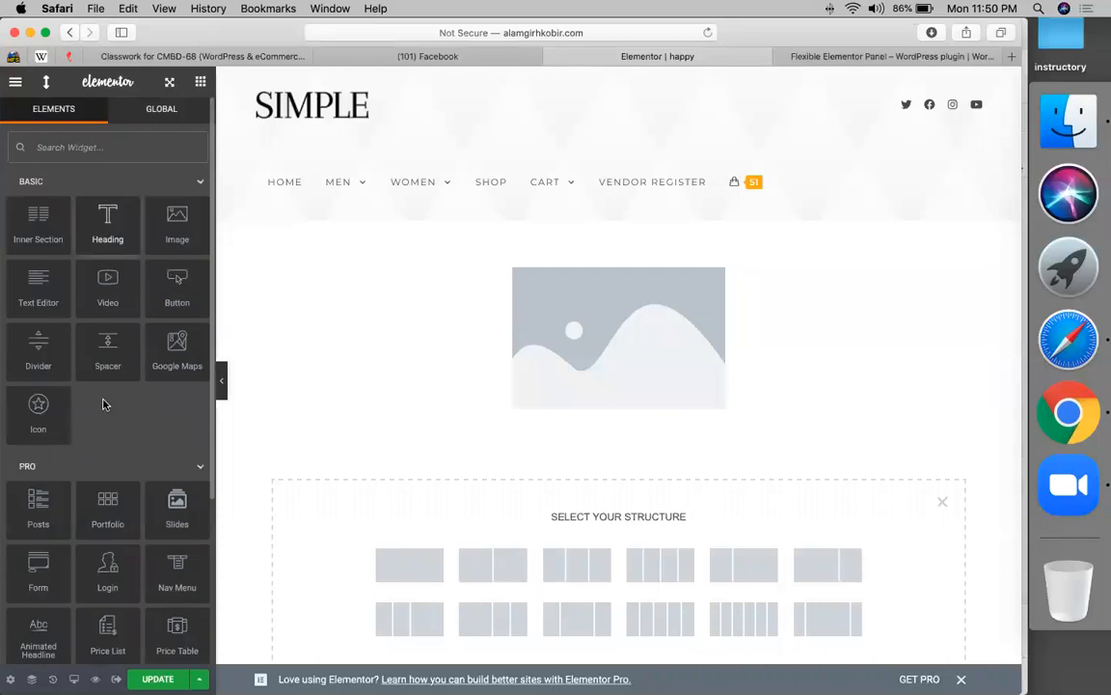
scroll(105, 405, down, 15)
scroll(106, 404, up, 15)
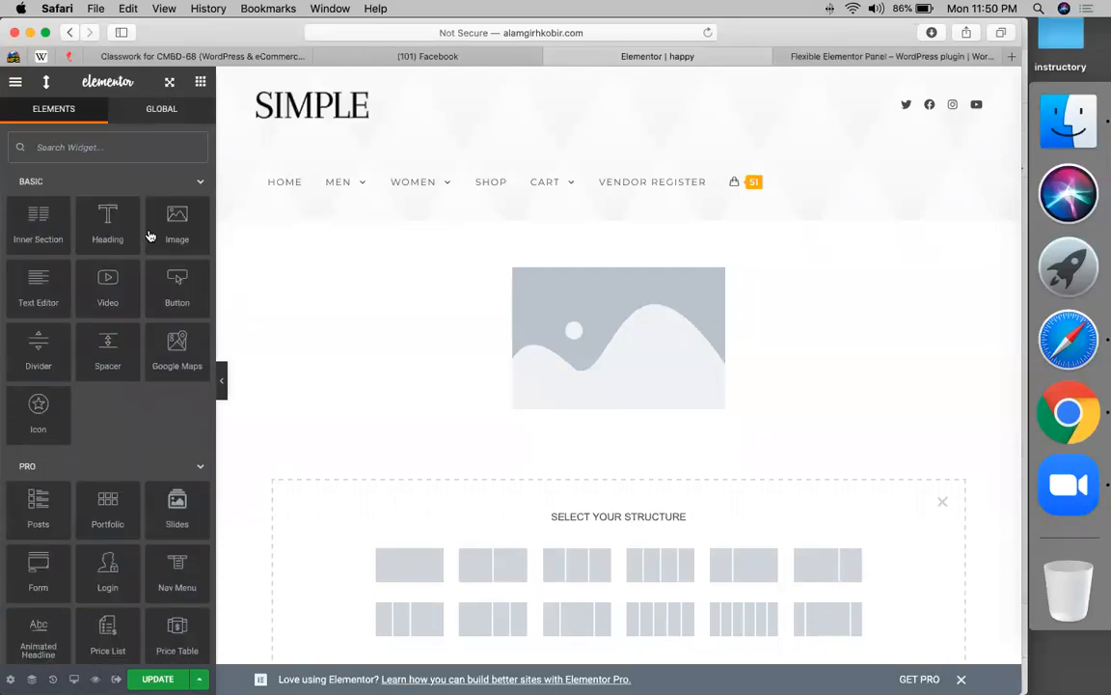
scroll(125, 385, down, 10)
scroll(124, 385, up, 2)
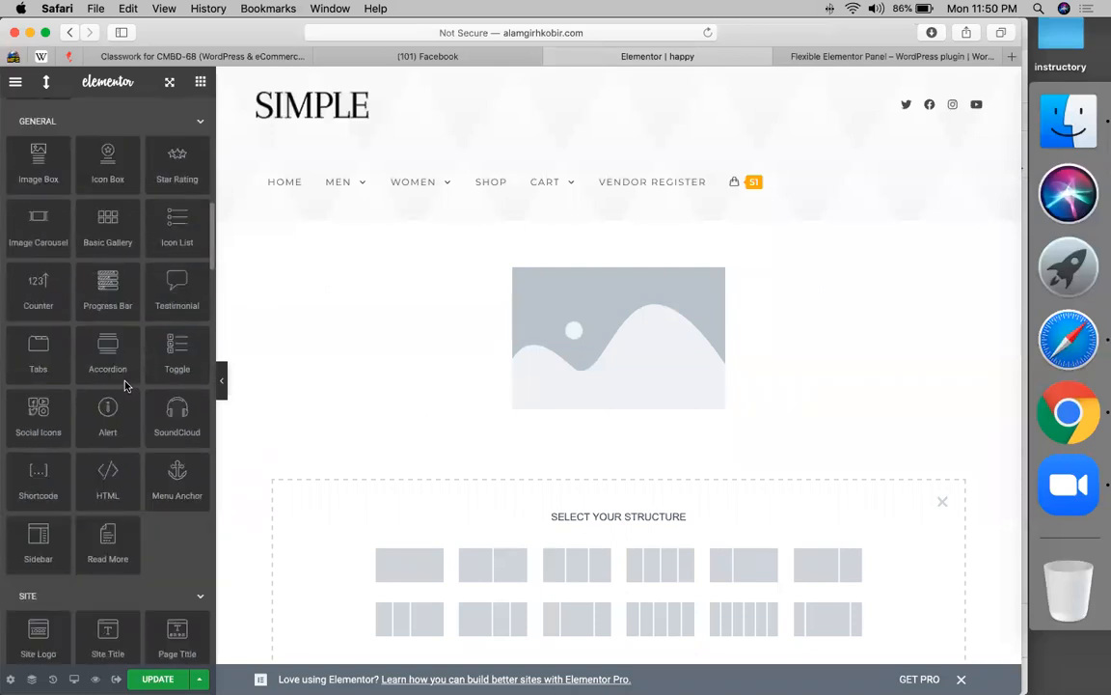
scroll(125, 385, down, 10)
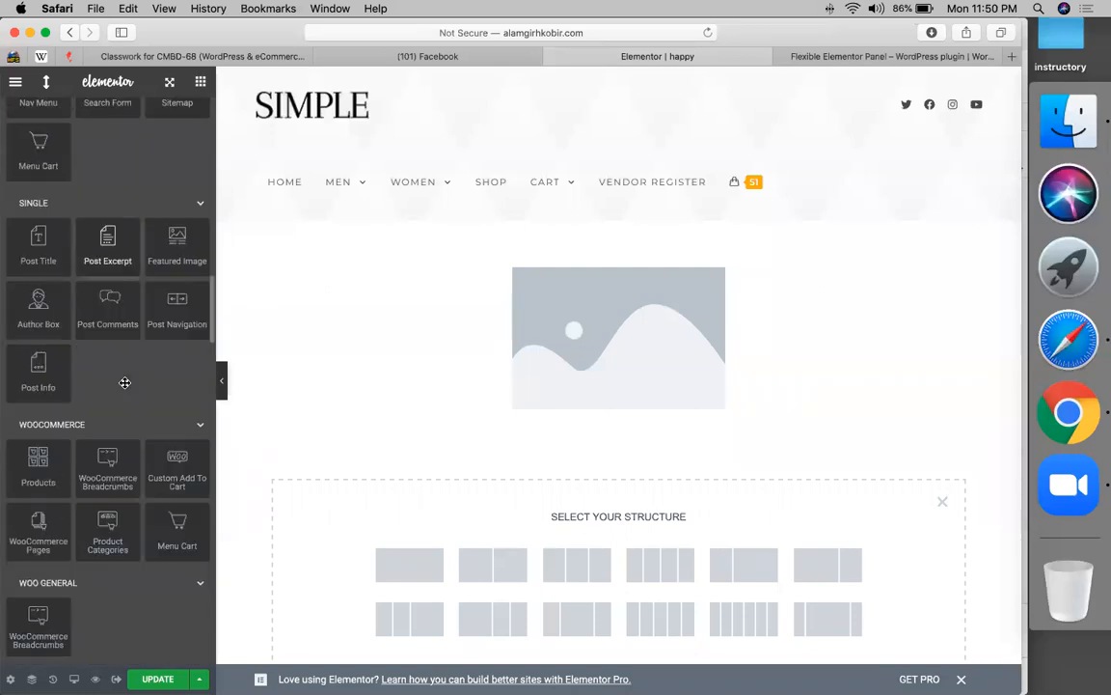
scroll(125, 383, down, 10)
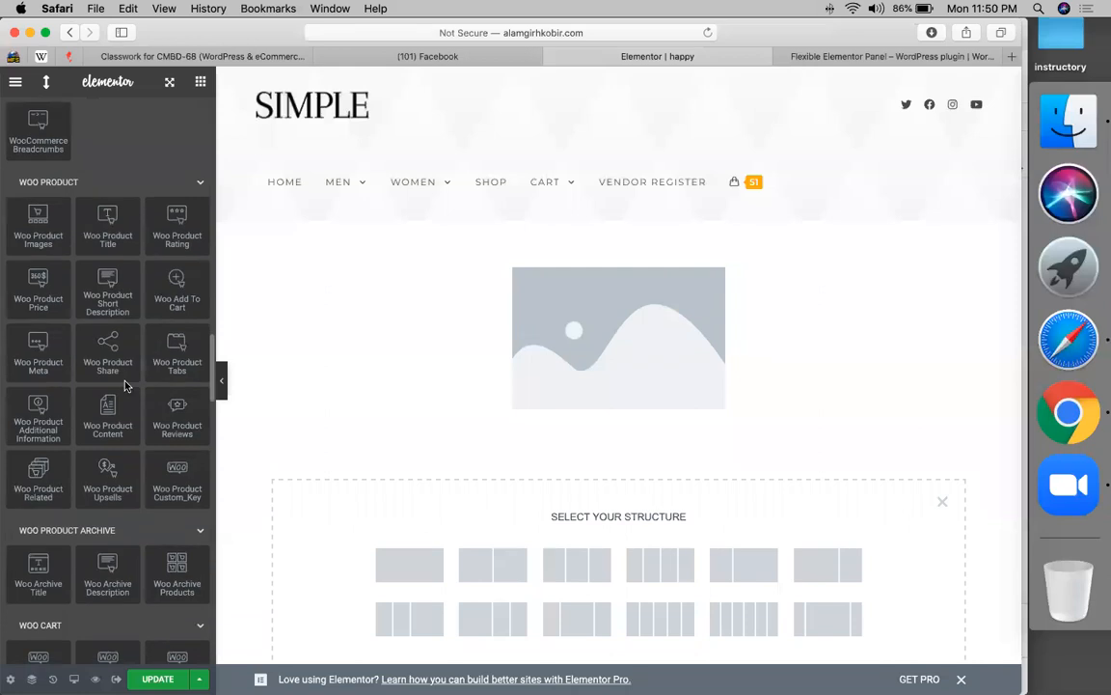
scroll(124, 383, down, 10)
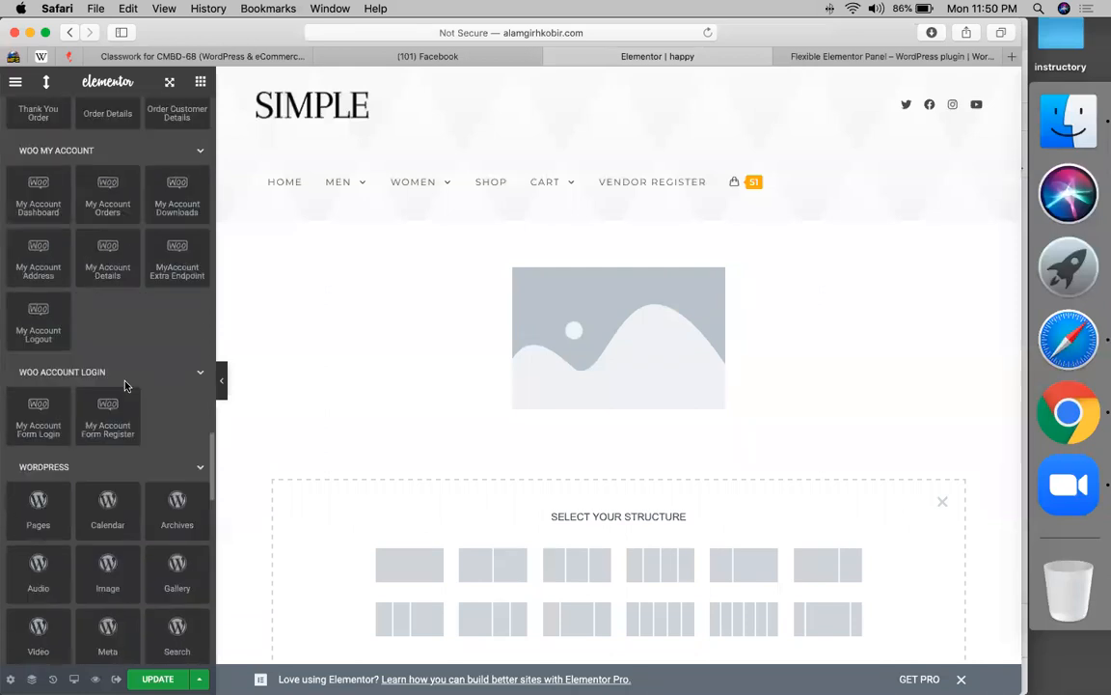
scroll(124, 385, up, 20)
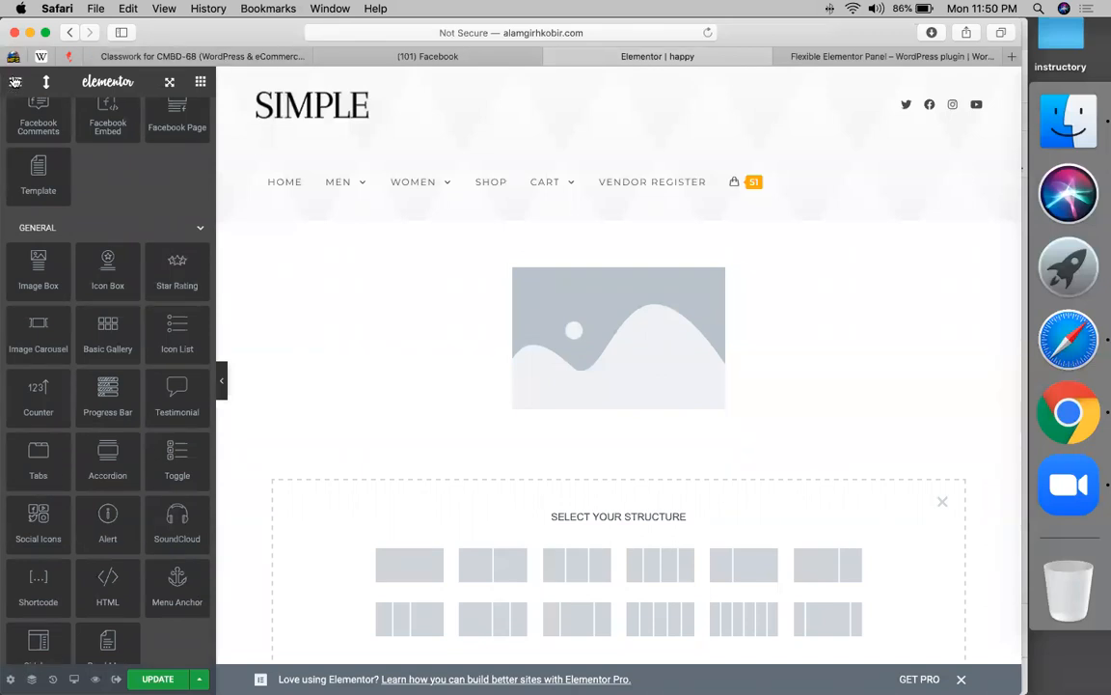
- Exit the Elementor editor to the dashboard, confirming Leave Page
click(14, 82)
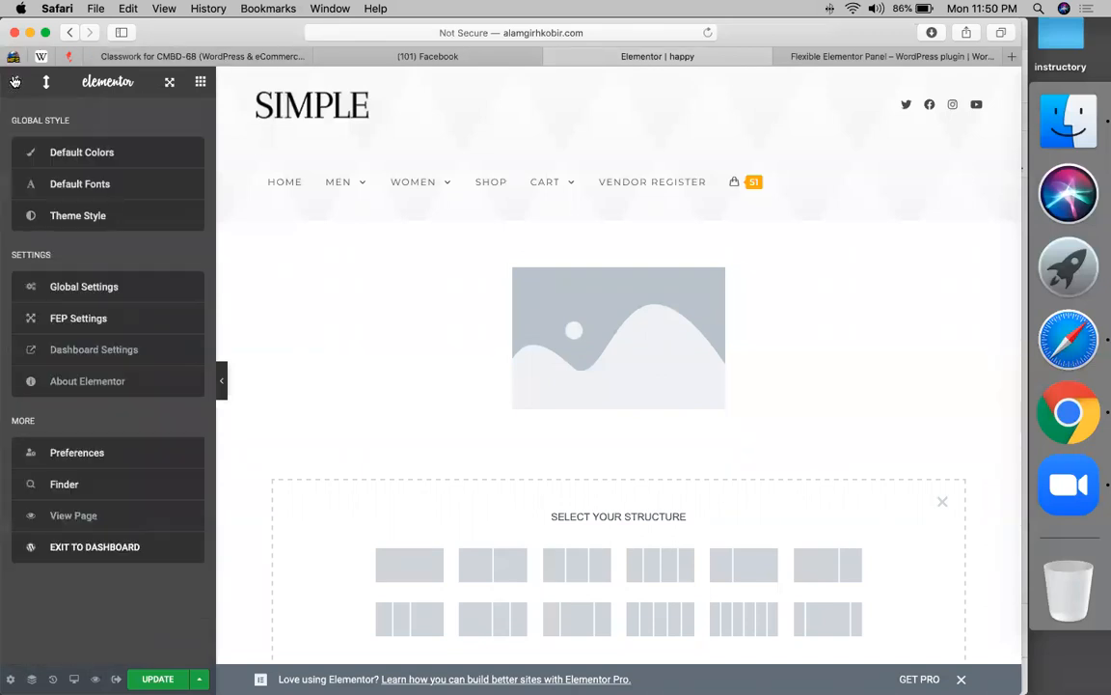
click(106, 546)
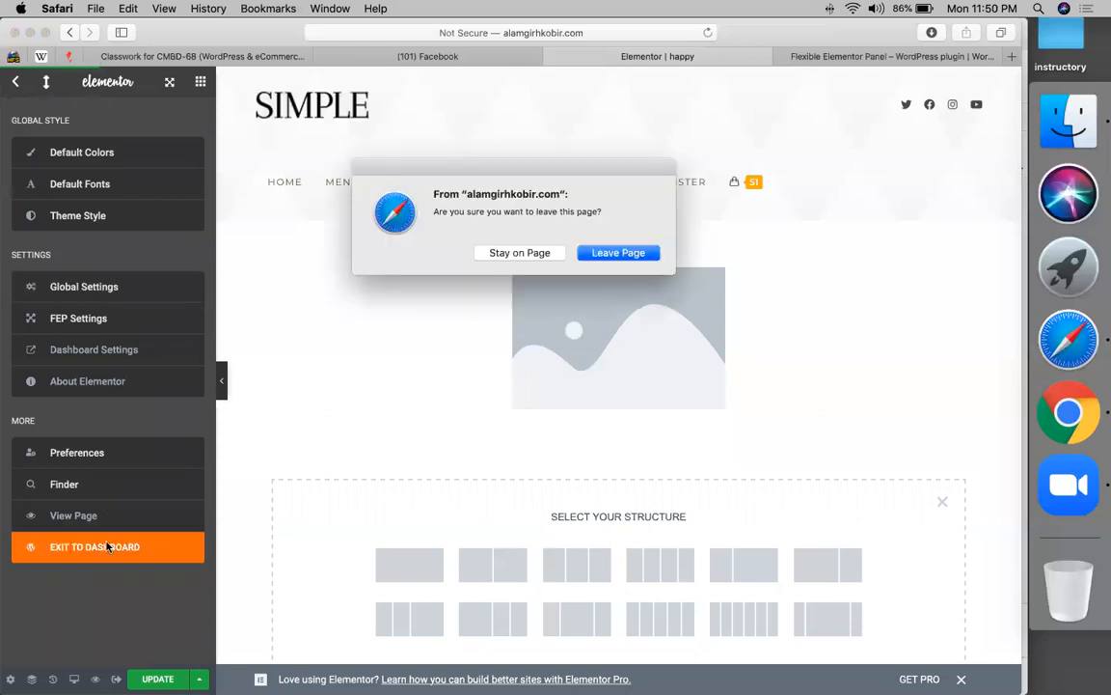
click(610, 254)
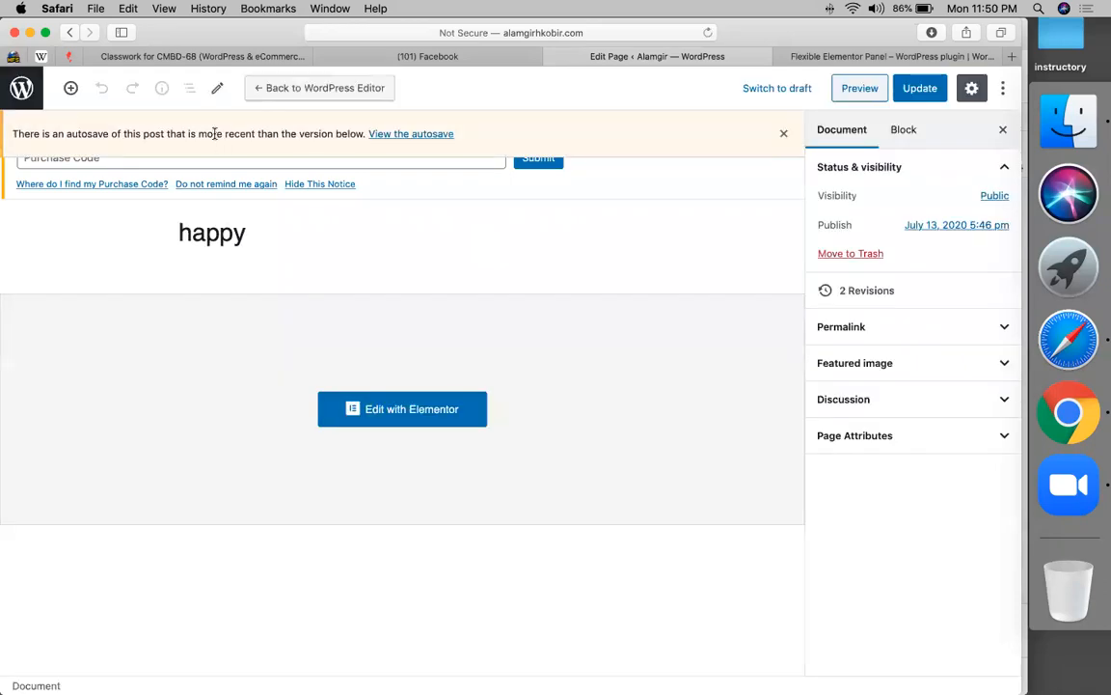
- Go to the WordPress admin's Plugins page listing the installed plugins
click(22, 88)
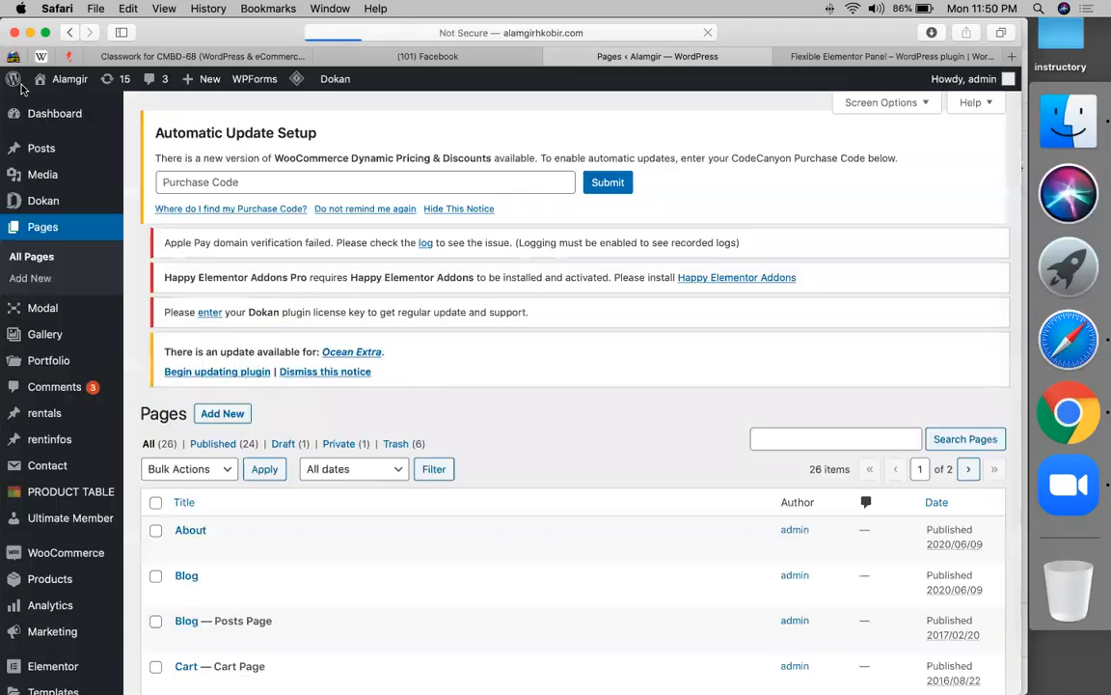
scroll(125, 405, down, 5)
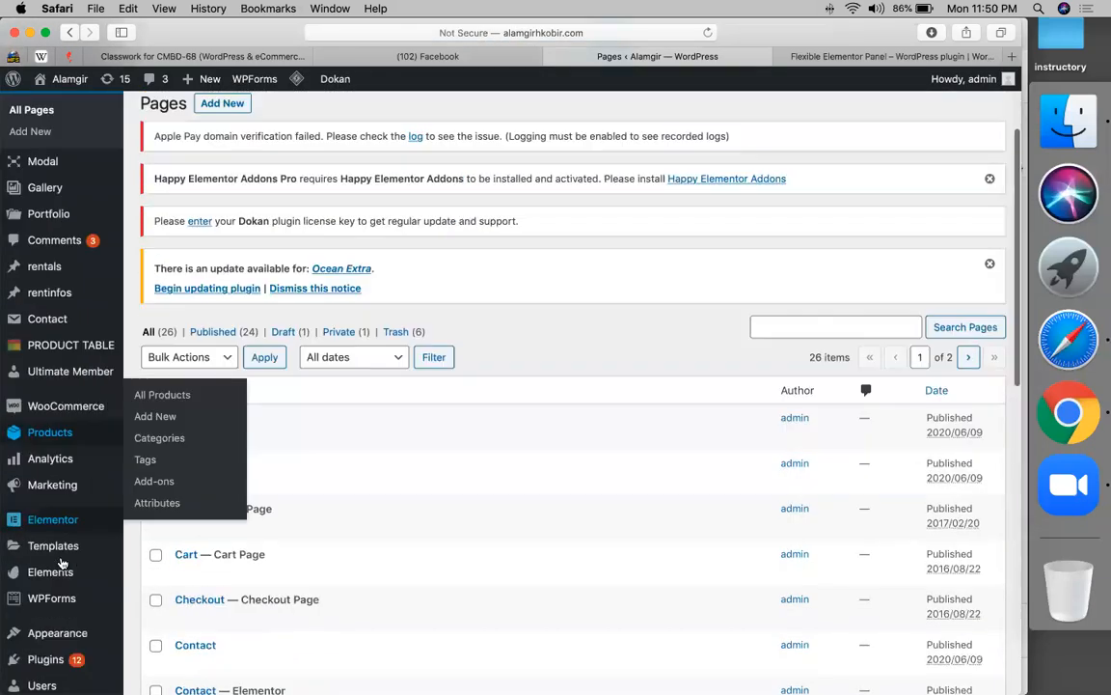
scroll(58, 603, down, 1)
click(46, 542)
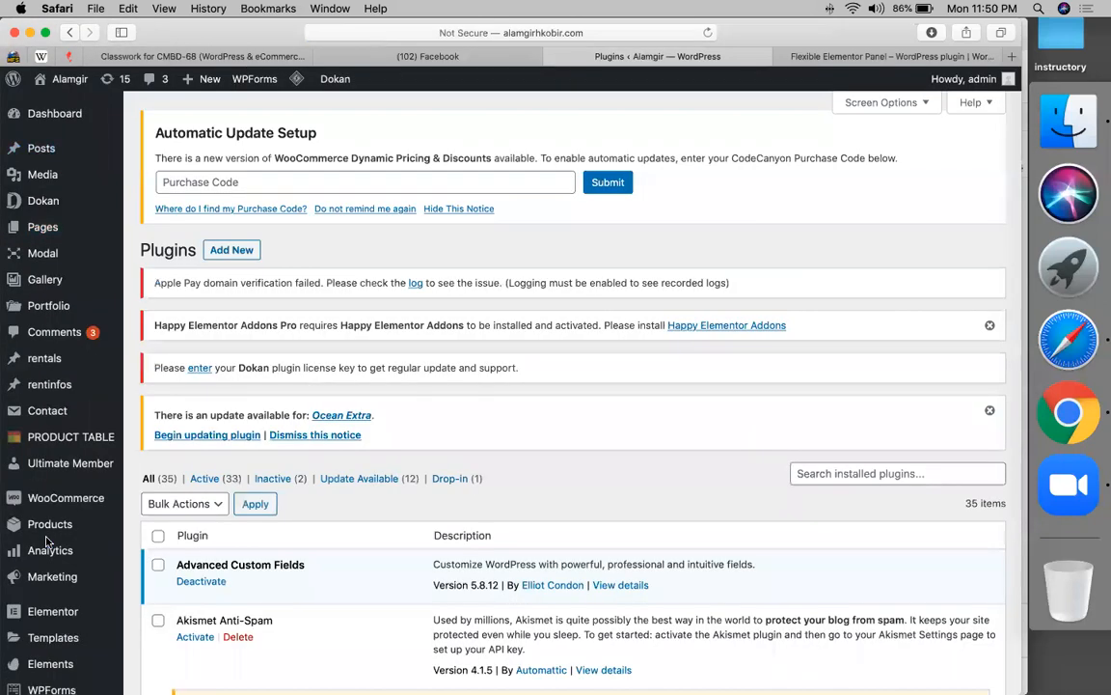
- Follow the admin notice's Happy Elementor Addons link and install Happy Addons for Elementor
scroll(217, 333, down, 5)
scroll(217, 333, down, 5)
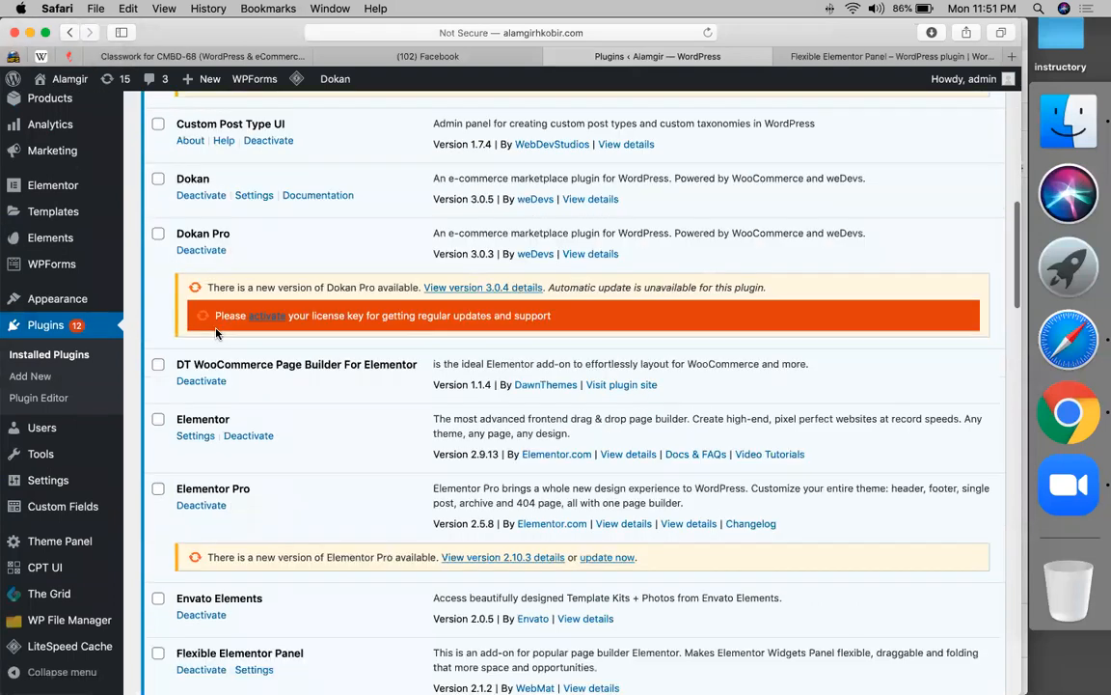
scroll(192, 434, up, 10)
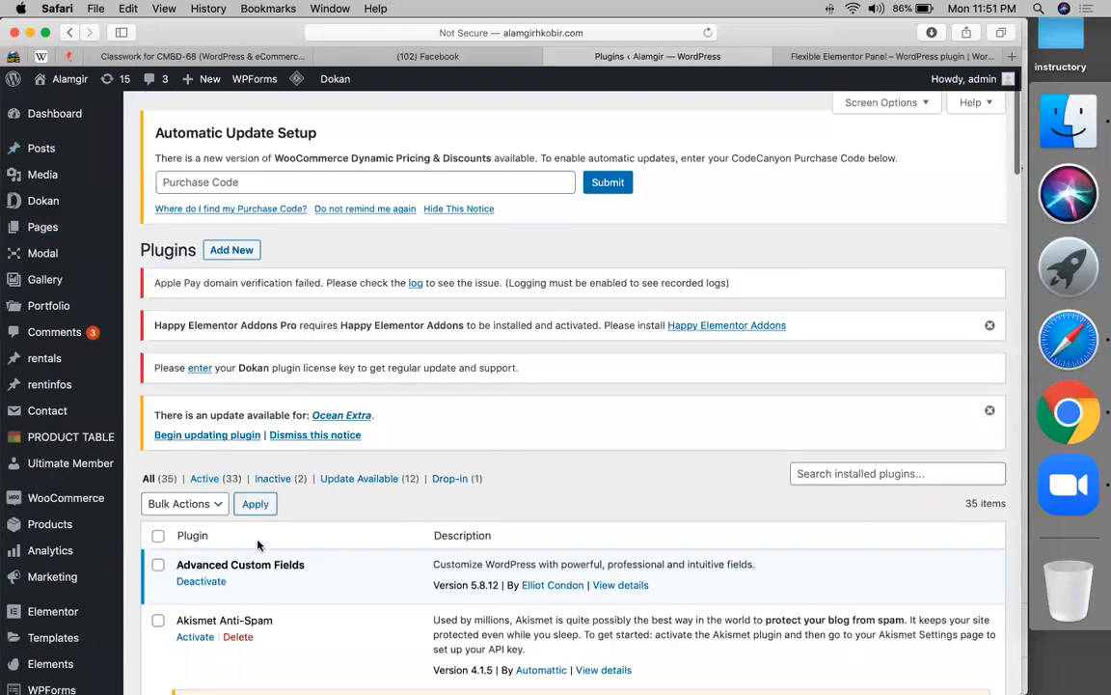
scroll(231, 550, down, 12)
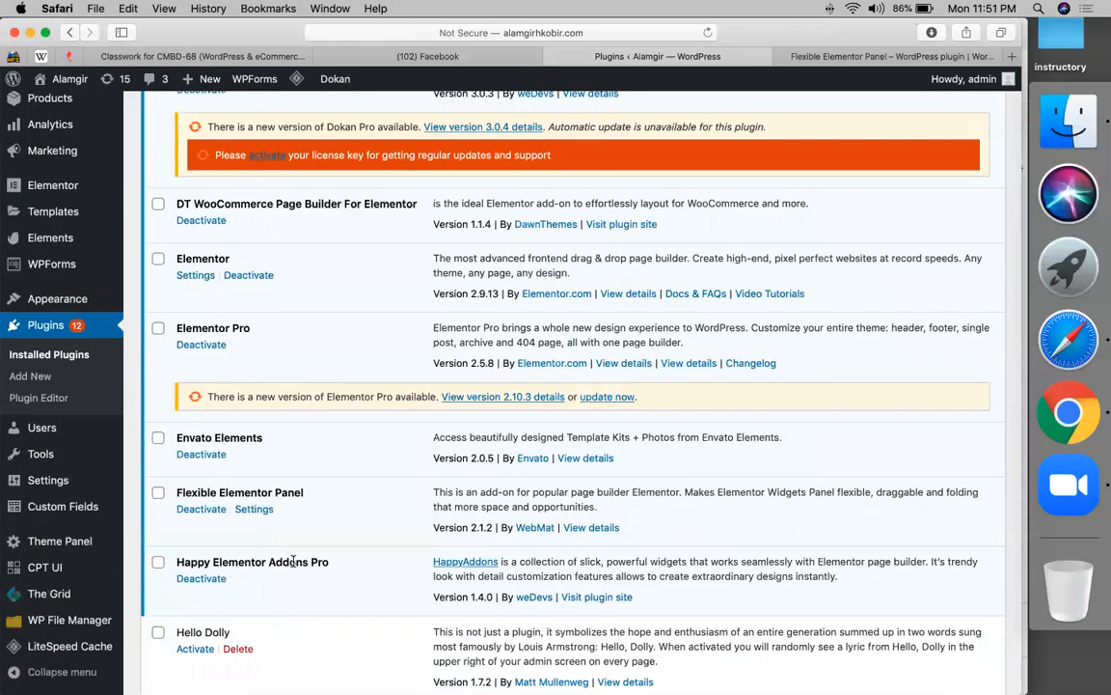
scroll(294, 487, down, 3)
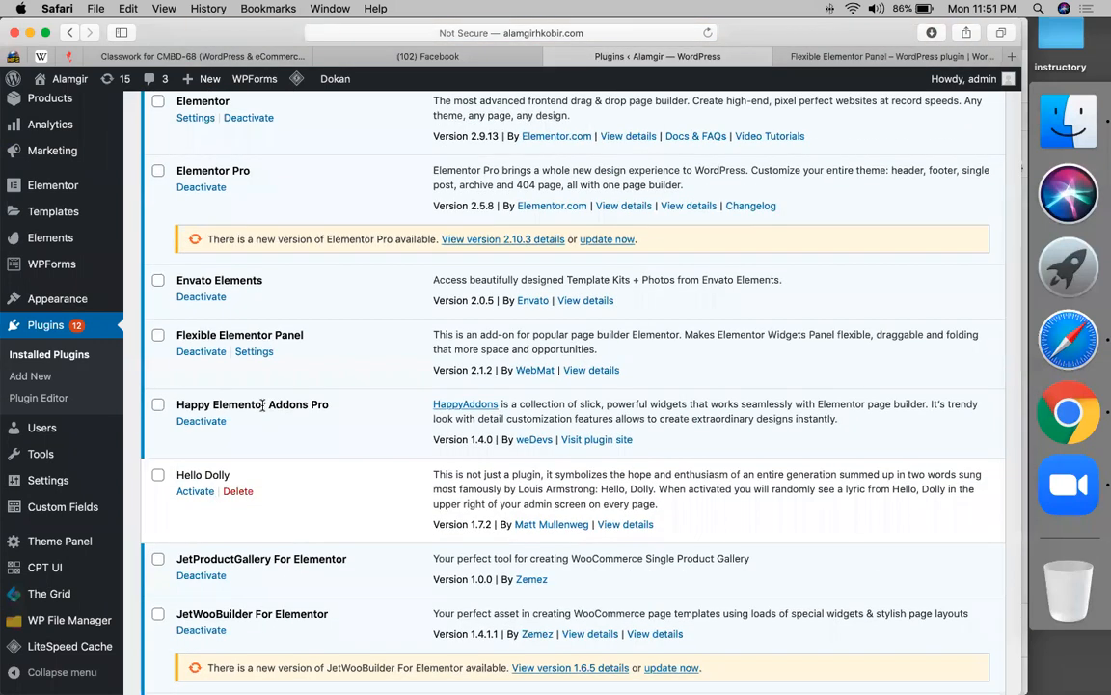
scroll(185, 409, up, 10)
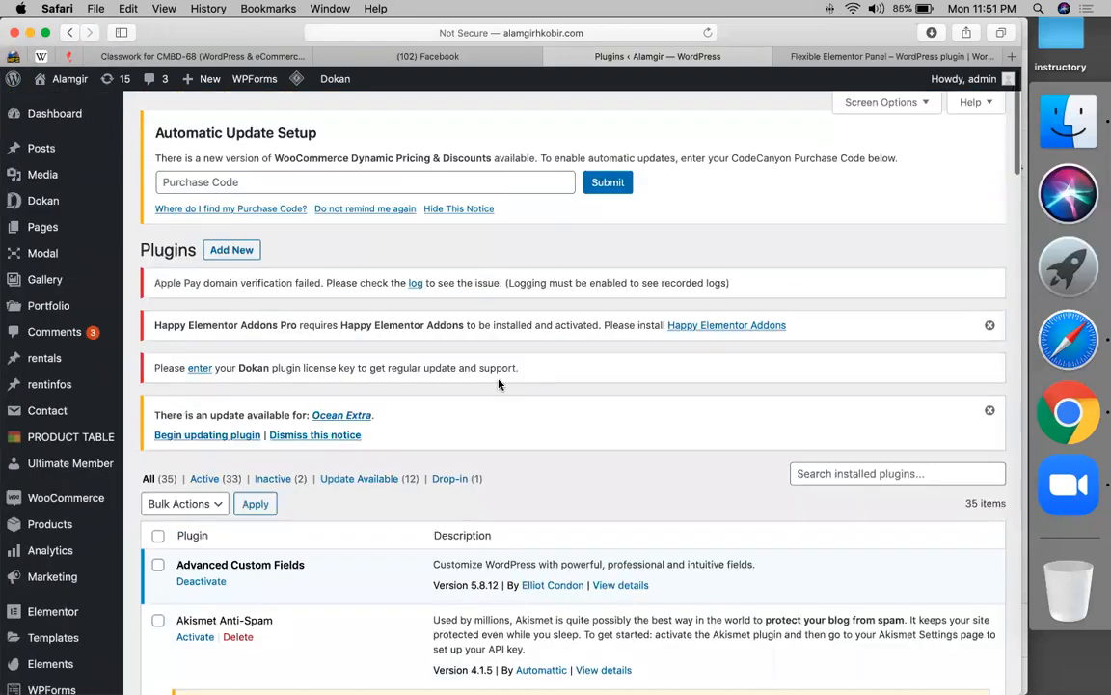
click(718, 329)
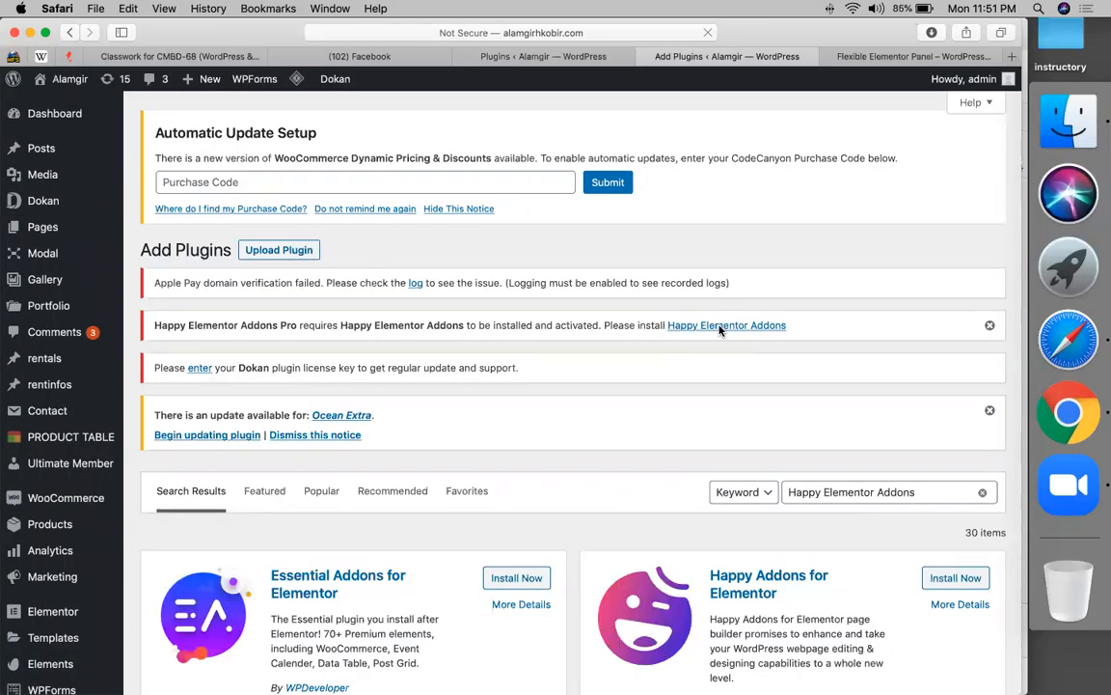
scroll(893, 459, down, 3)
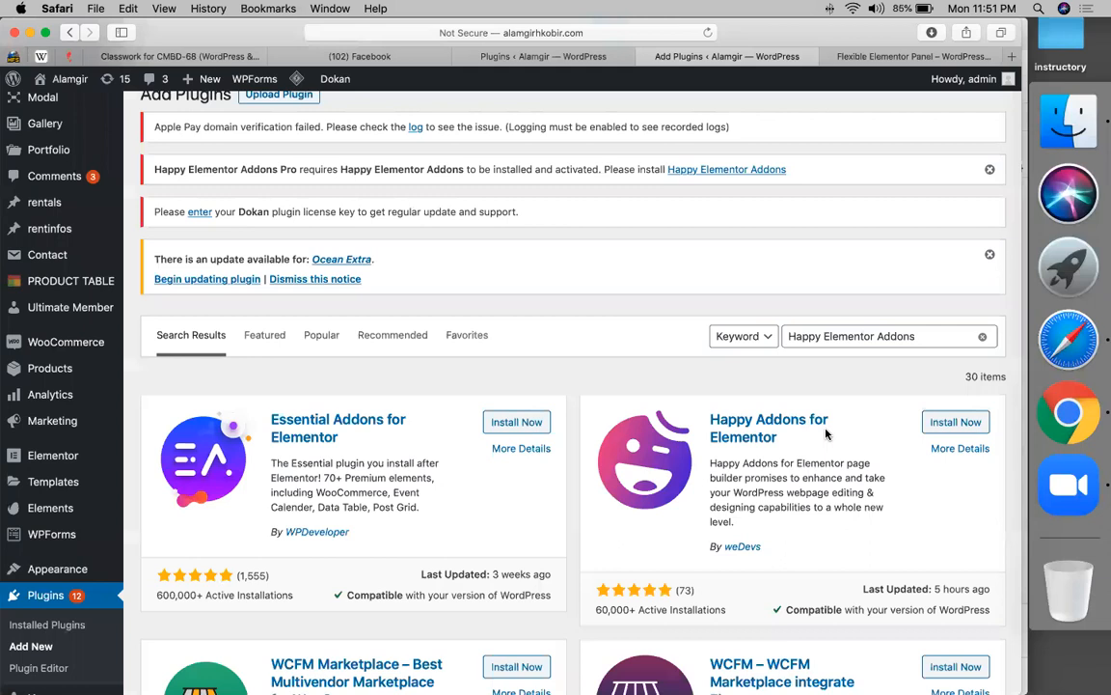
click(959, 426)
- Activate Happy Addons, look over its Home tab, then open the ACTIVATE LICENSE tab
click(961, 424)
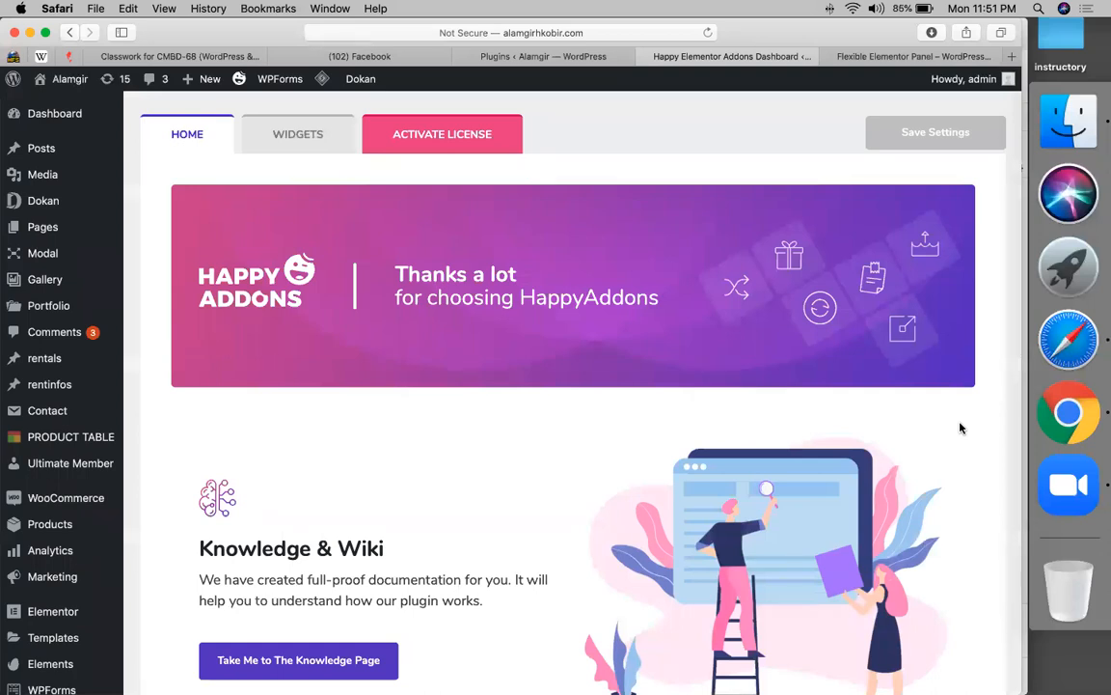
scroll(907, 602, down, 15)
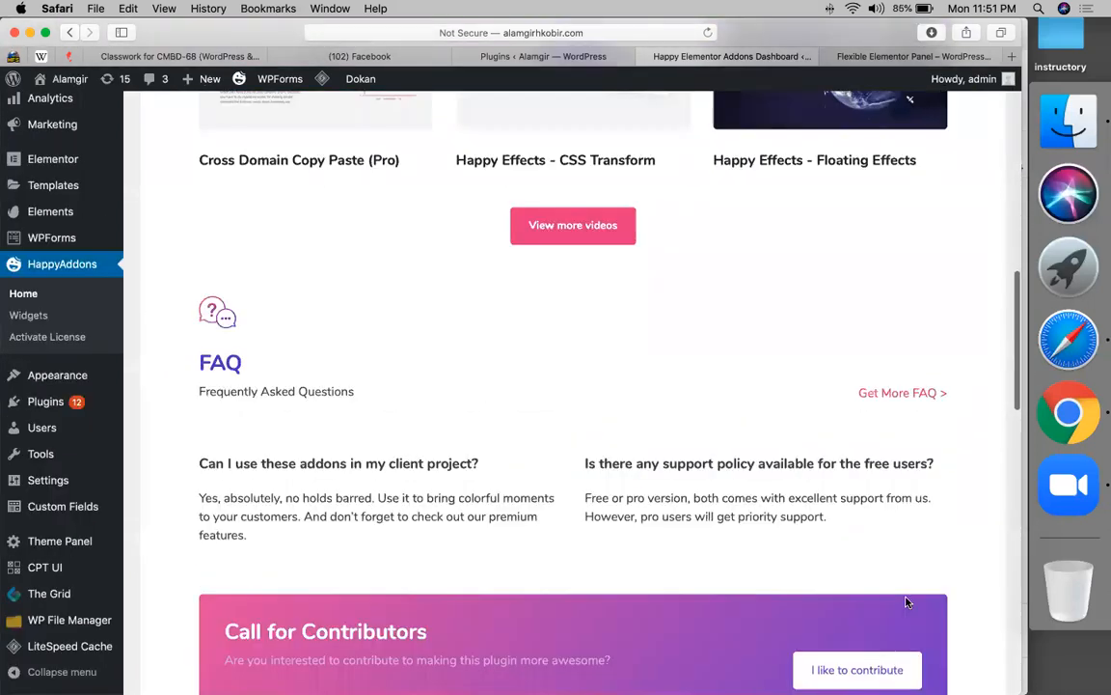
scroll(907, 602, down, 3)
scroll(907, 602, up, 15)
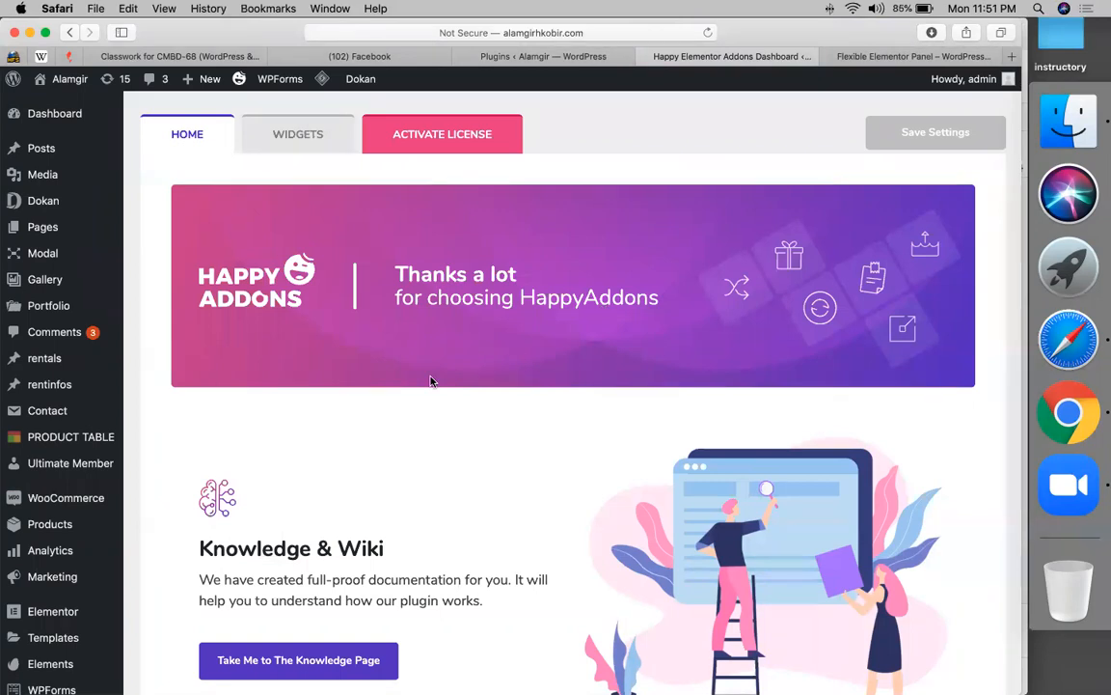
scroll(412, 318, up, 1)
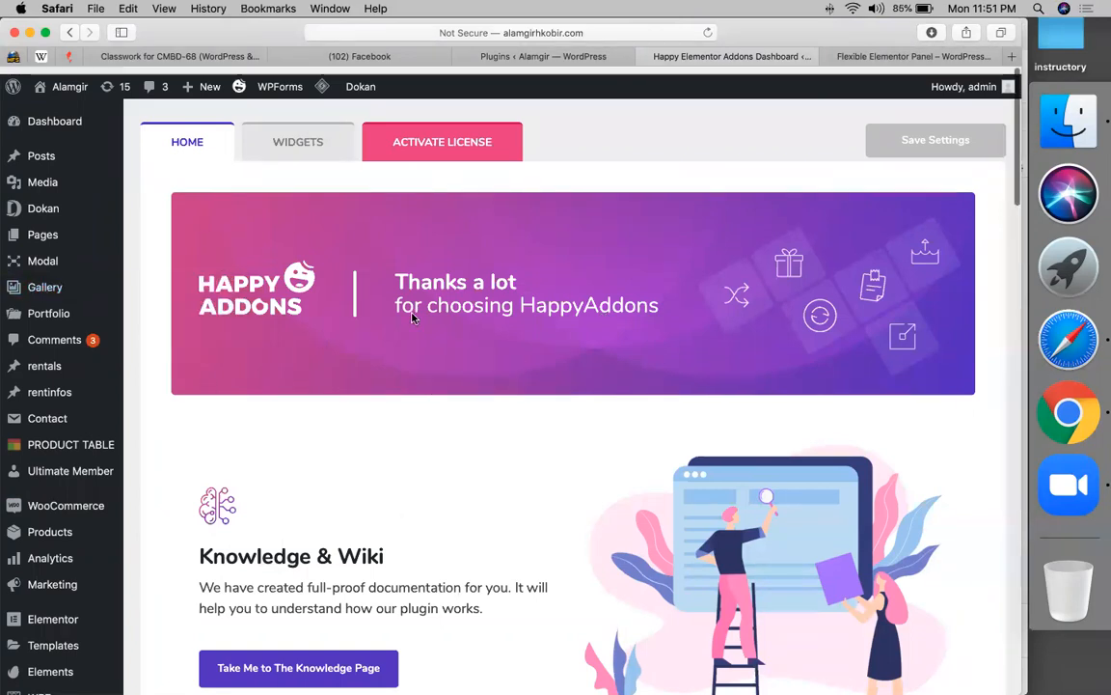
click(454, 134)
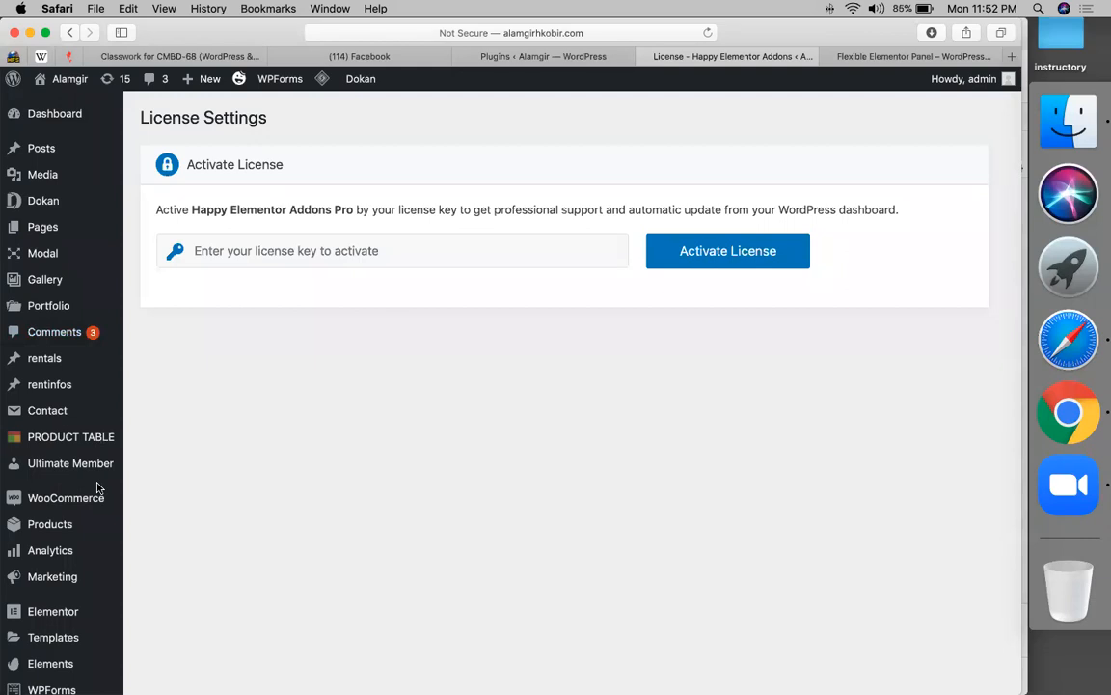
- From the Pages list, open the happy page with Edit with Elementor
click(29, 229)
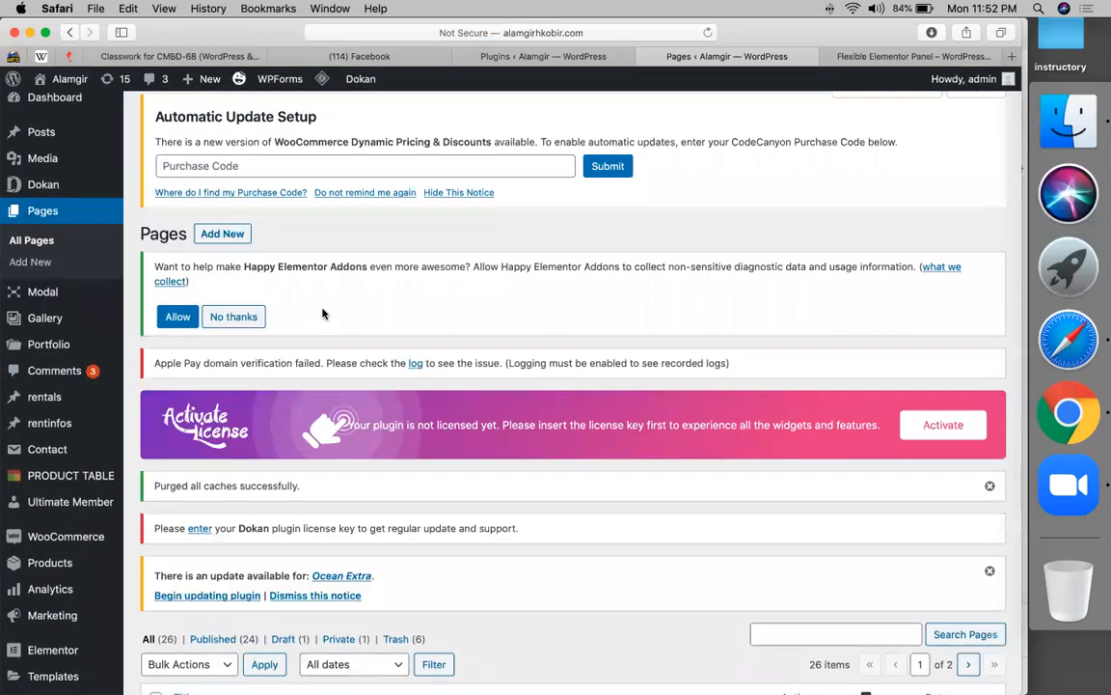
scroll(188, 190, down, 10)
scroll(198, 454, down, 3)
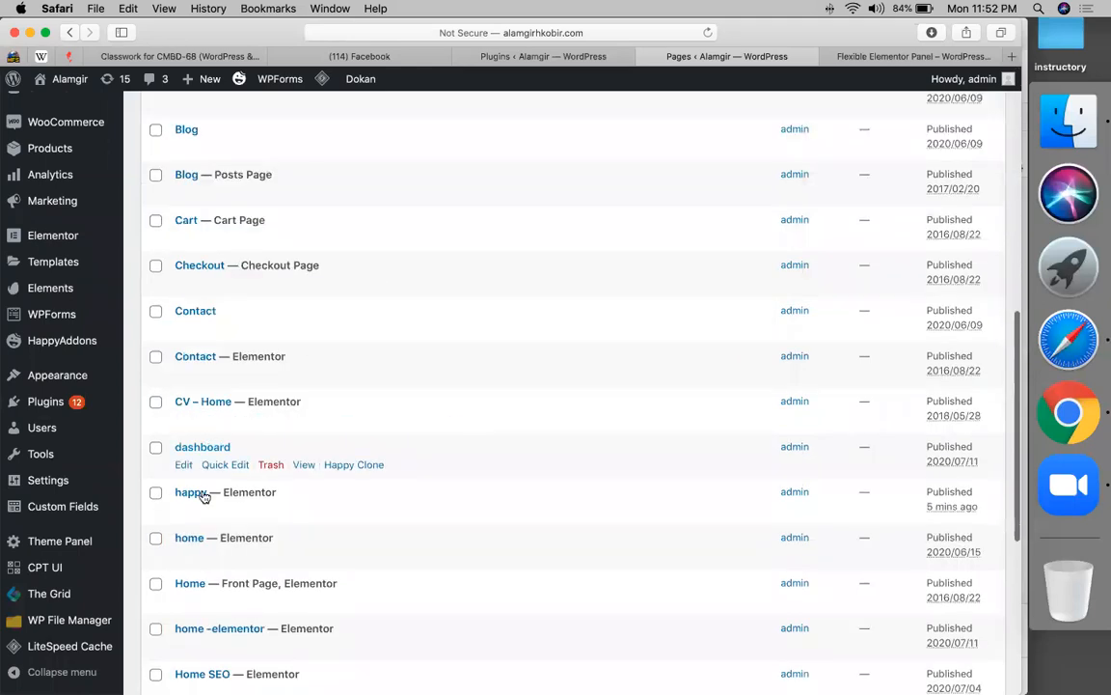
click(438, 512)
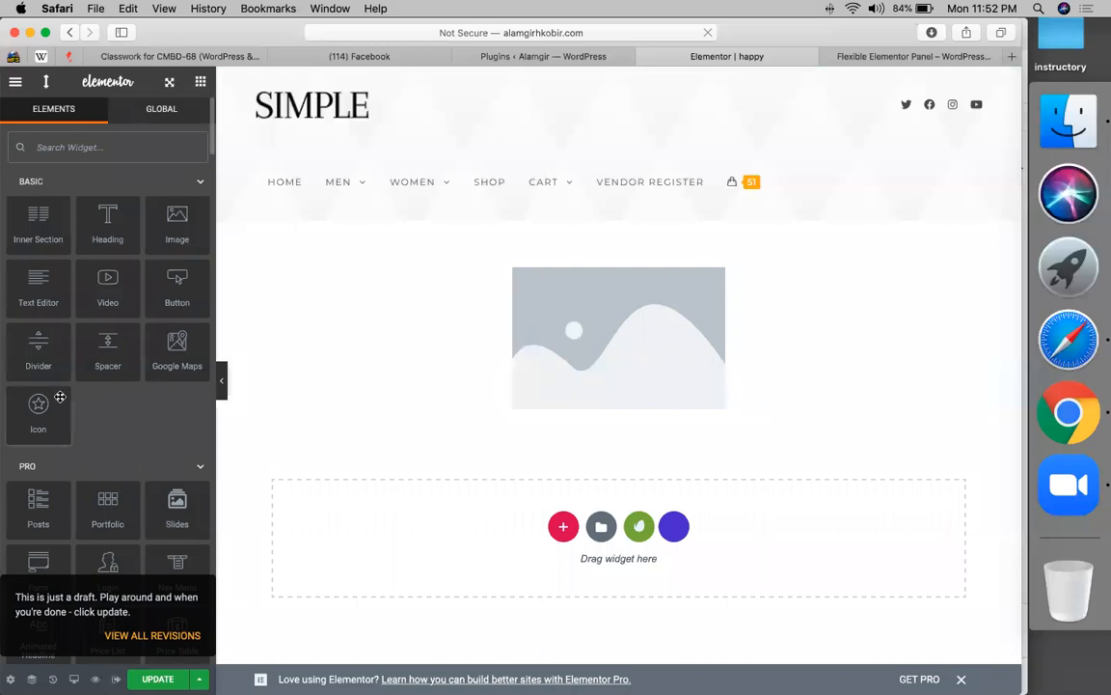
- Expand the HAPPY ADDONS widget category to show widgets like Info Box, Card, Slider and Testimonial
scroll(59, 397, down, 10)
scroll(59, 396, down, 8)
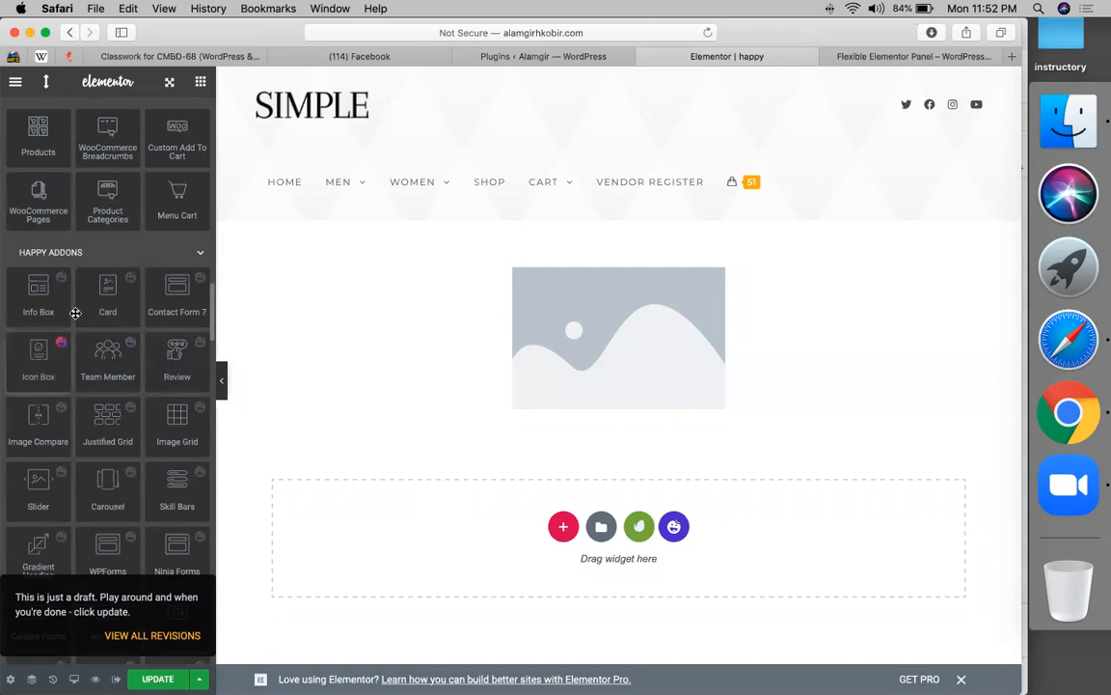
drag(37, 301, 185, 287)
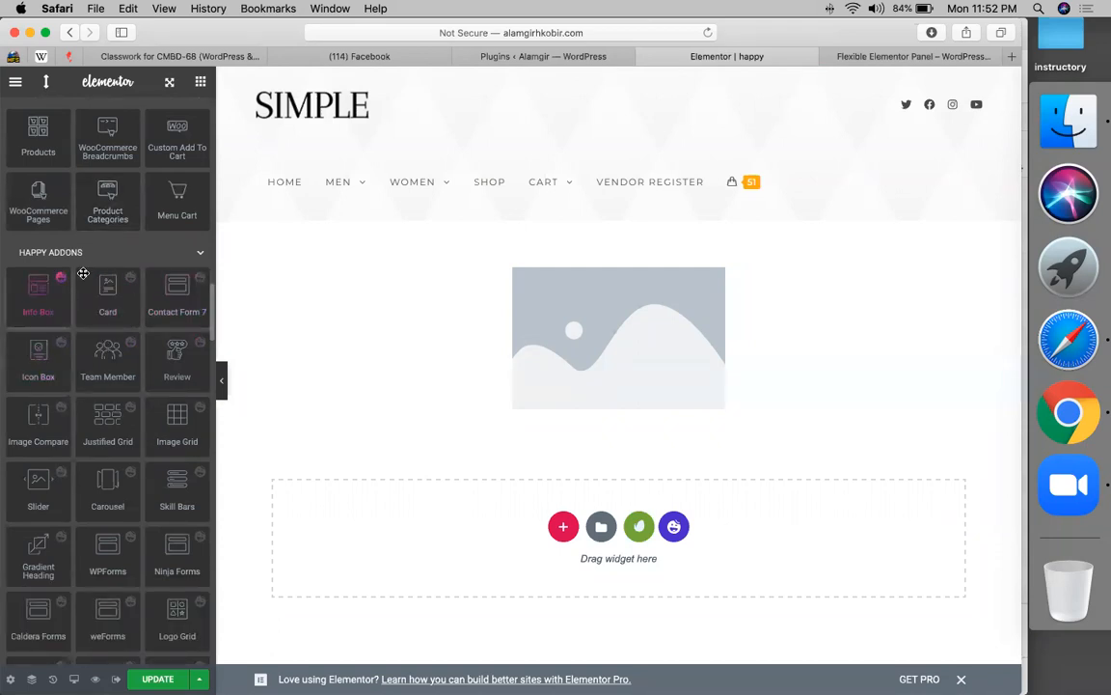
scroll(95, 231, up, 2)
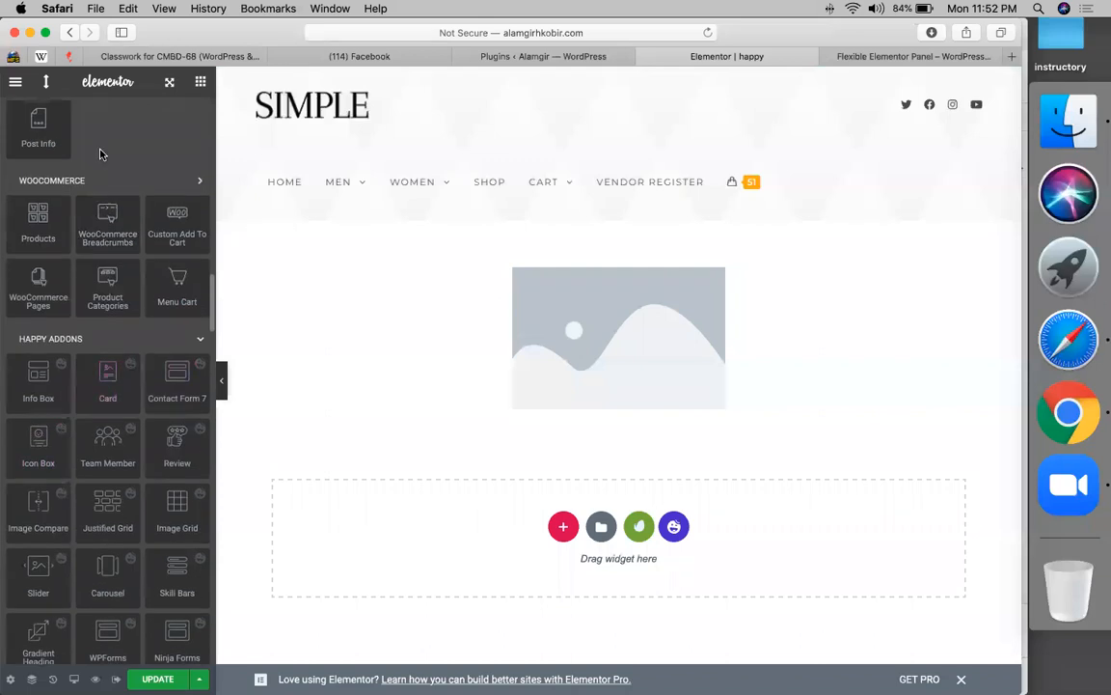
scroll(100, 155, up, 10)
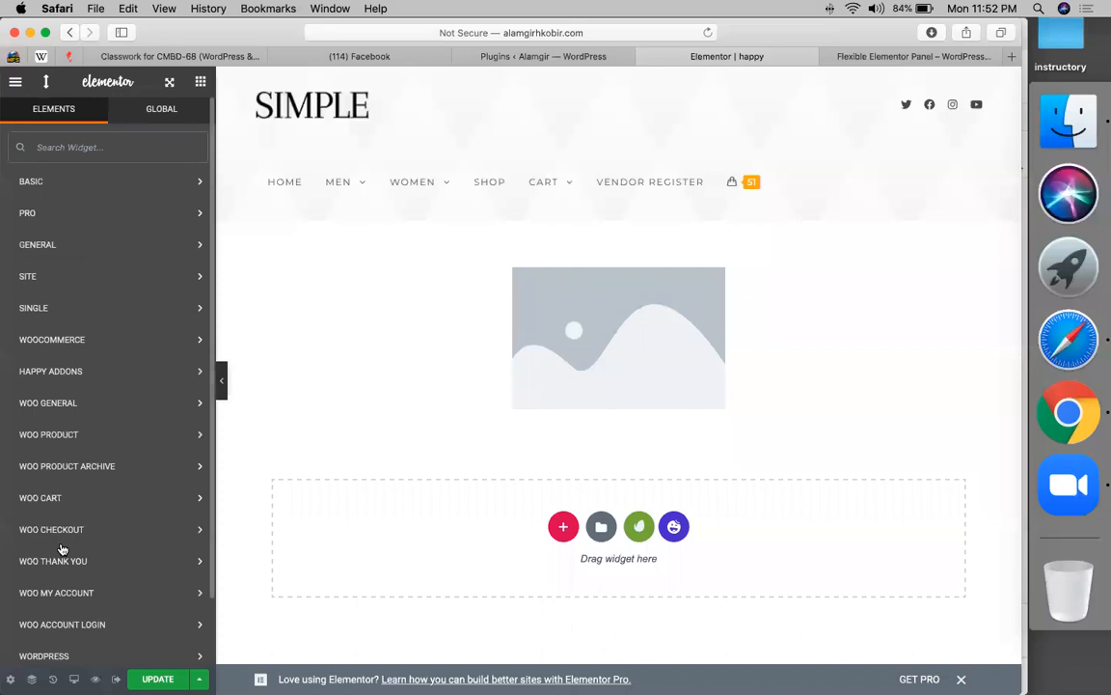
scroll(61, 548, down, 3)
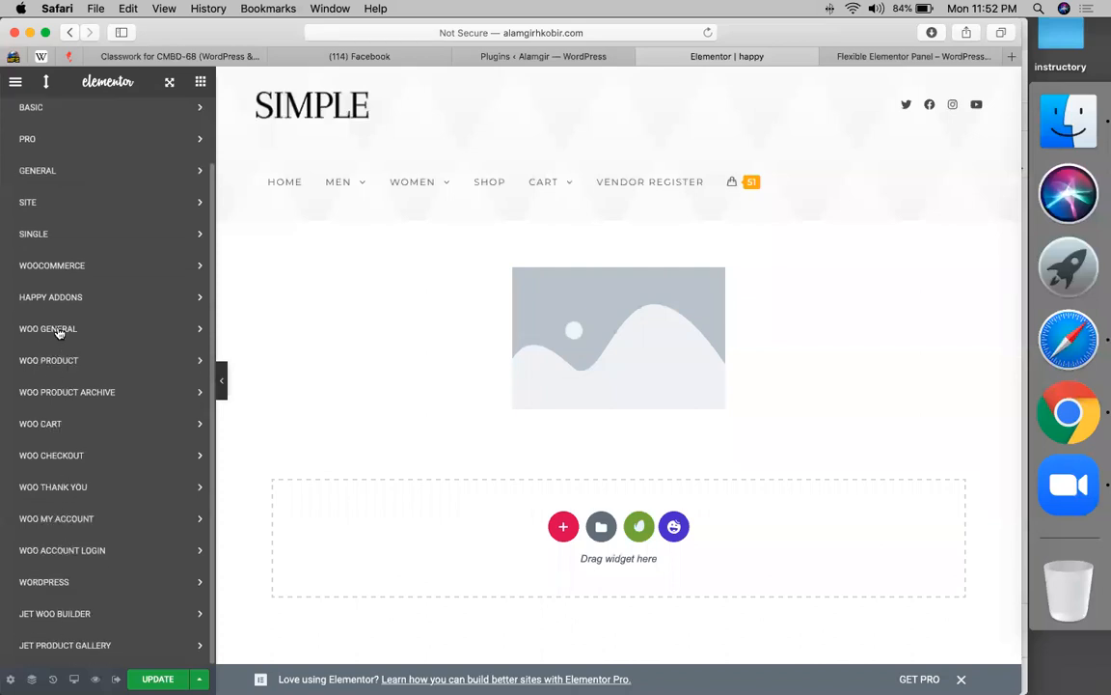
scroll(59, 332, up, 1)
click(63, 322)
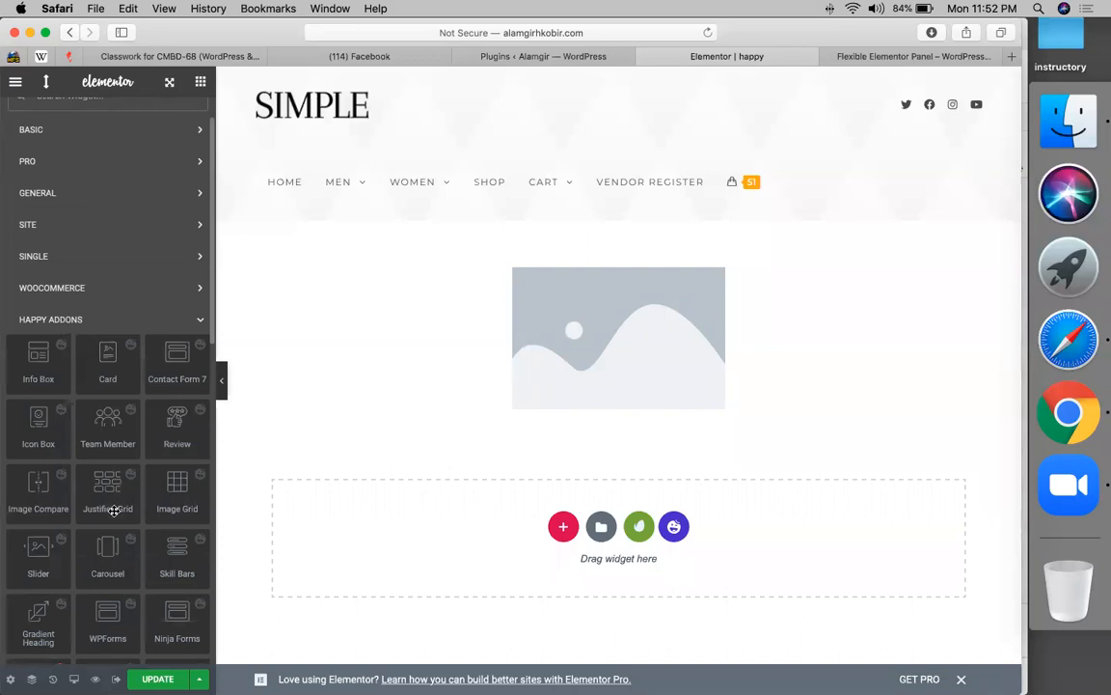
scroll(114, 511, down, 15)
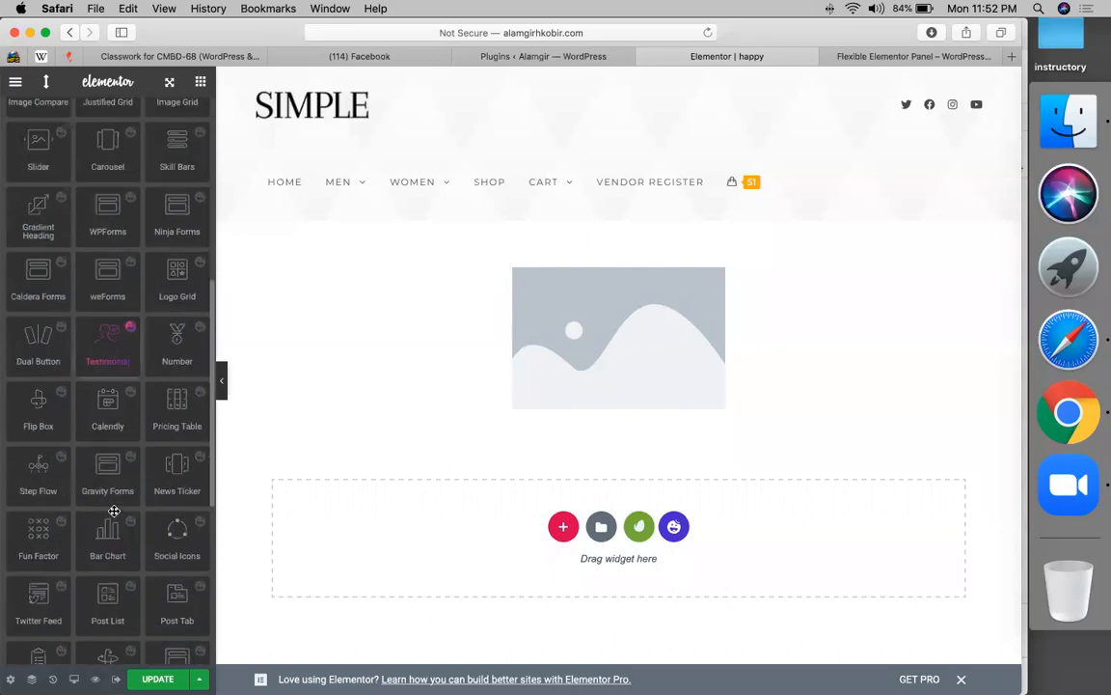
scroll(114, 510, down, 3)
scroll(114, 510, up, 8)
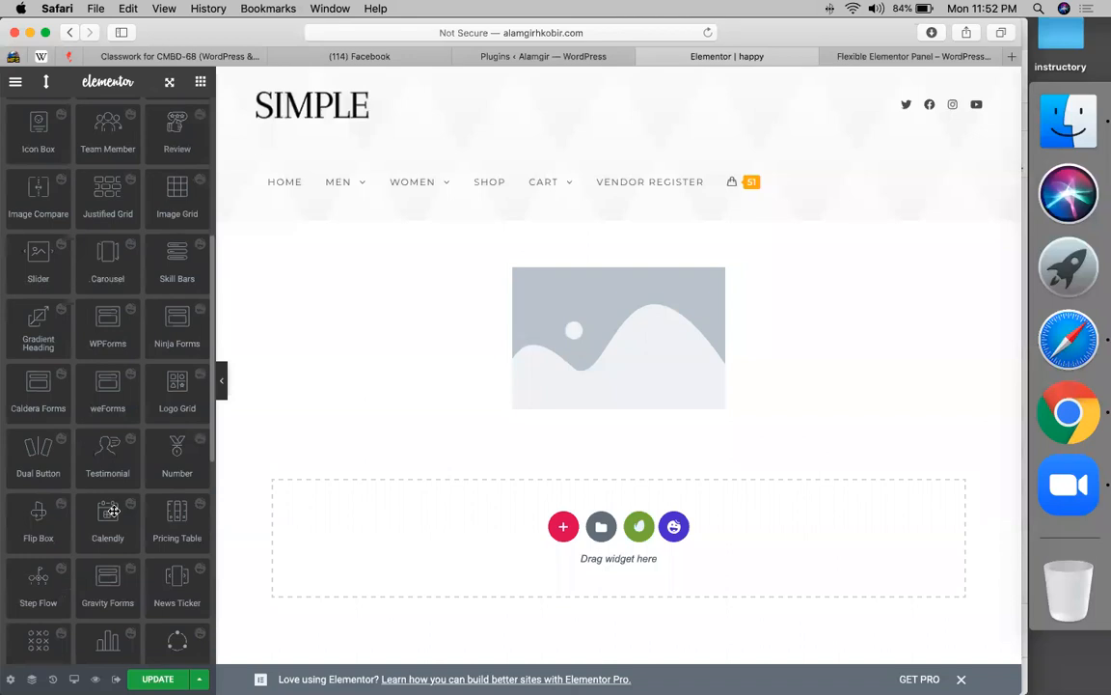
scroll(113, 510, up, 2)
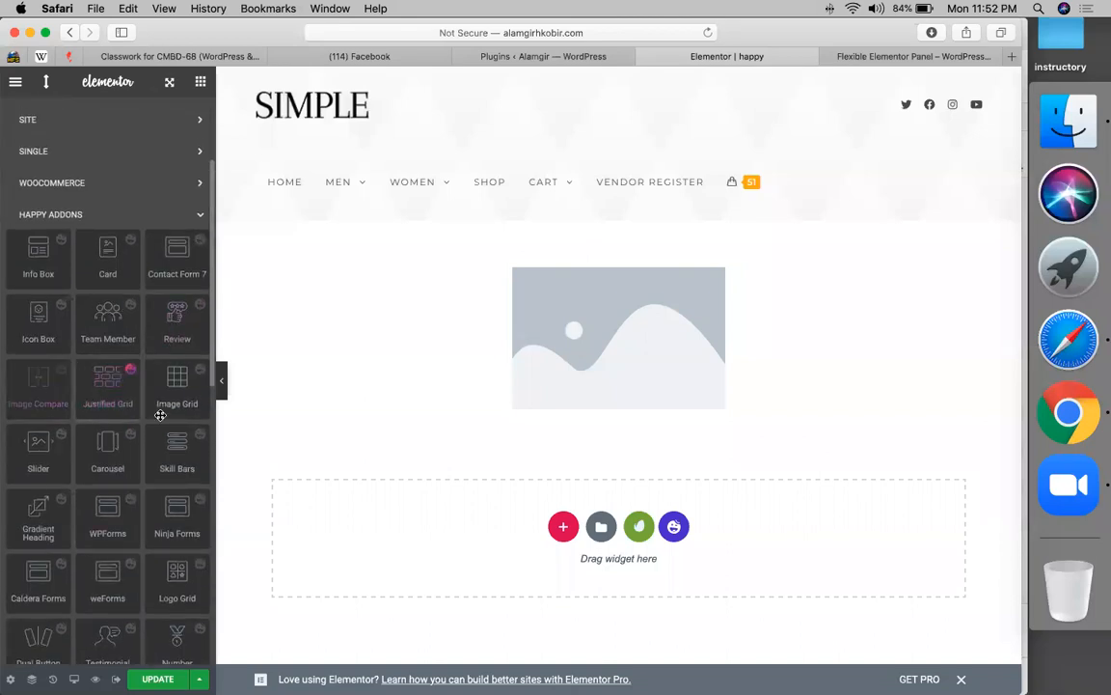
- Add an Image Compare widget, delete the old placeholder image, and start picking the Before image
drag(45, 399, 524, 355)
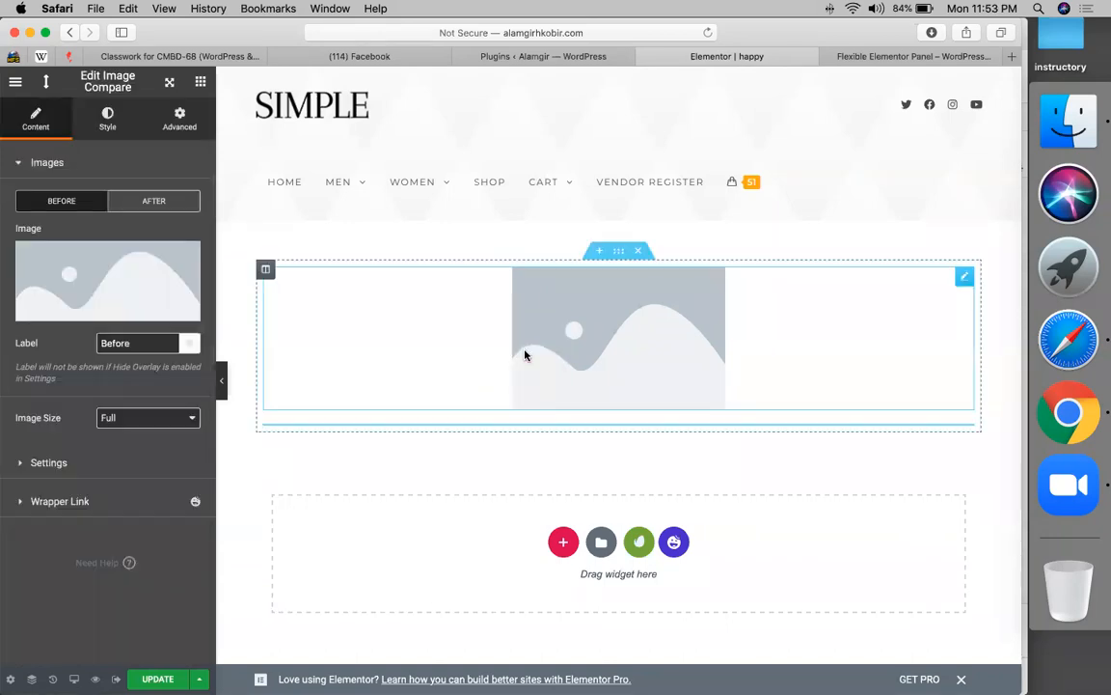
right_click(608, 316)
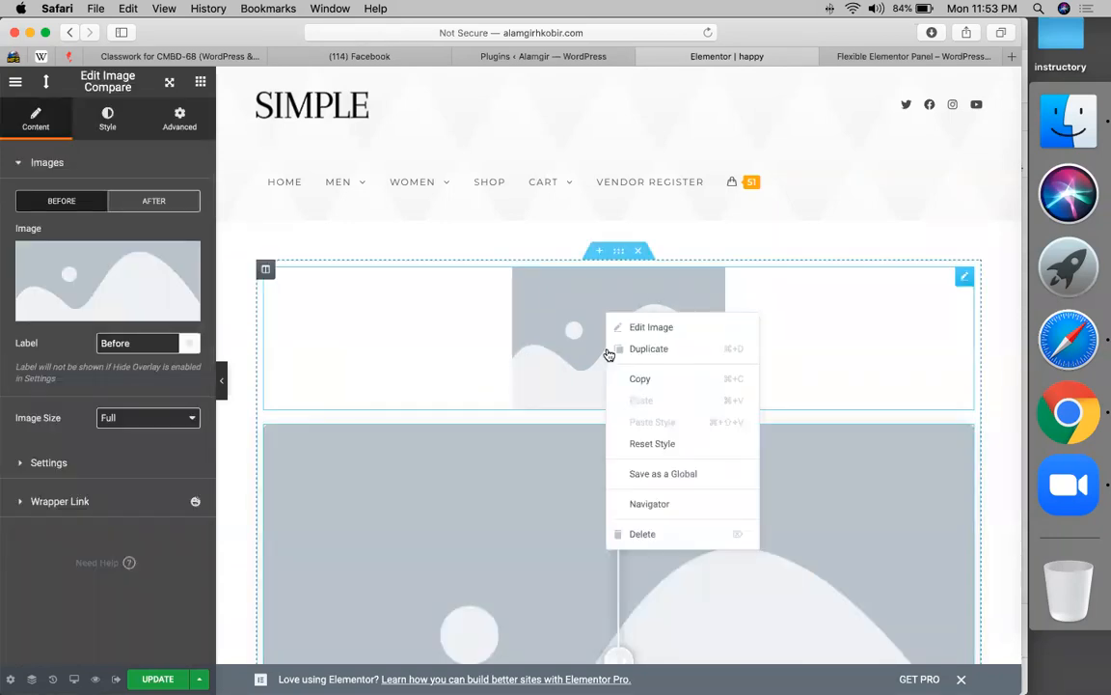
click(642, 535)
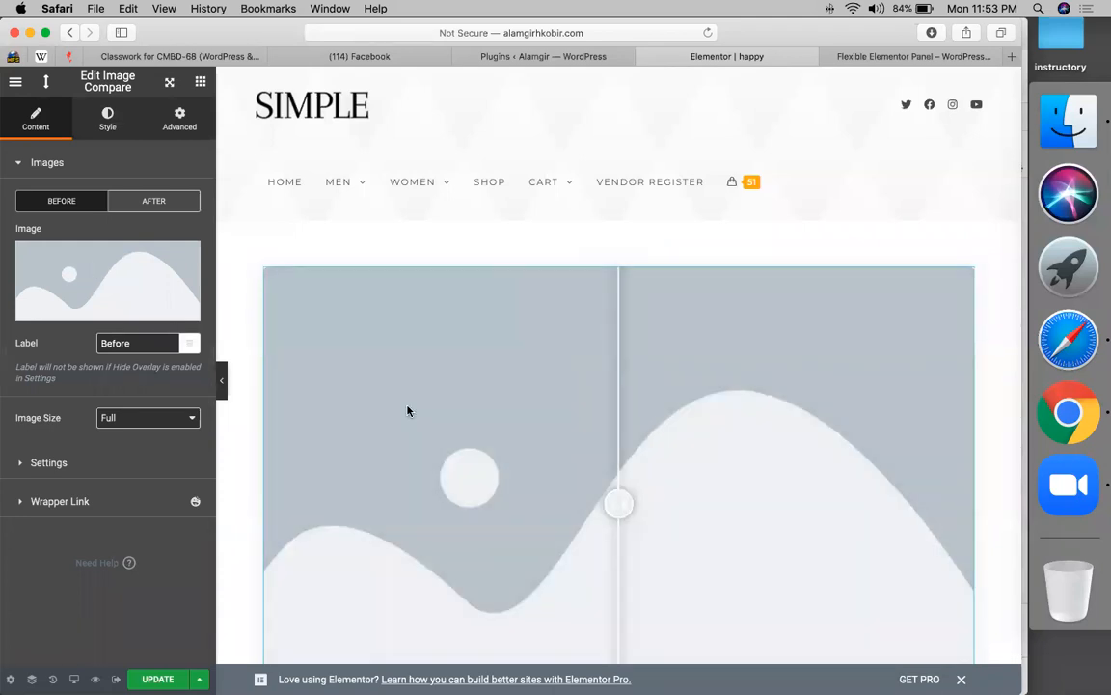
scroll(617, 453, down, 3)
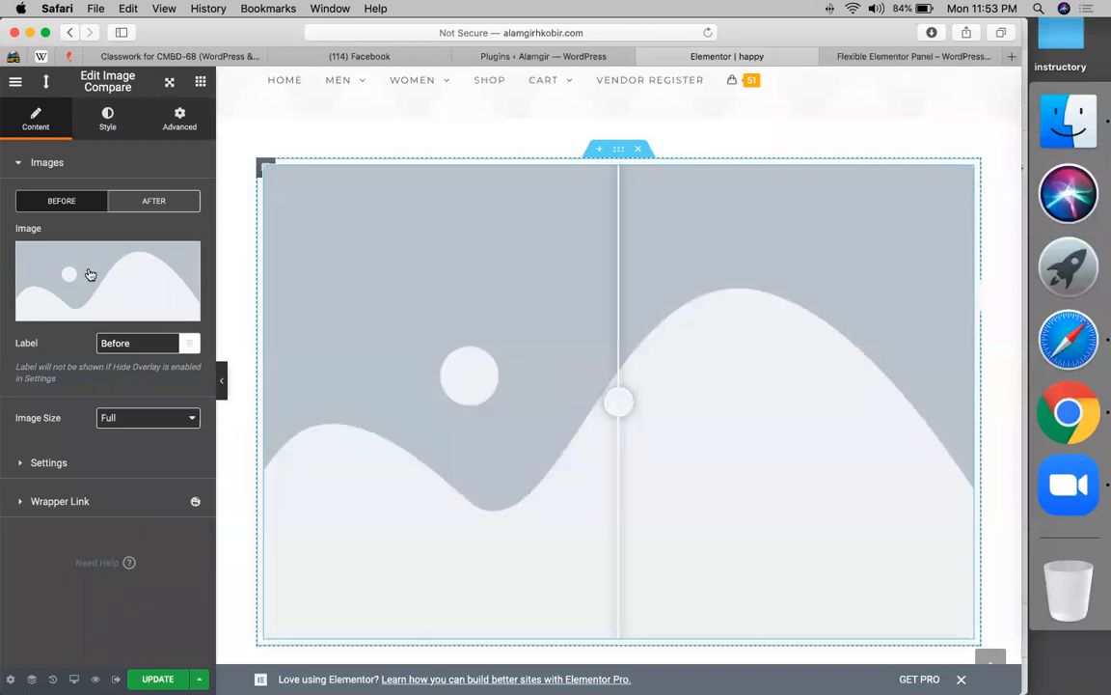
click(89, 275)
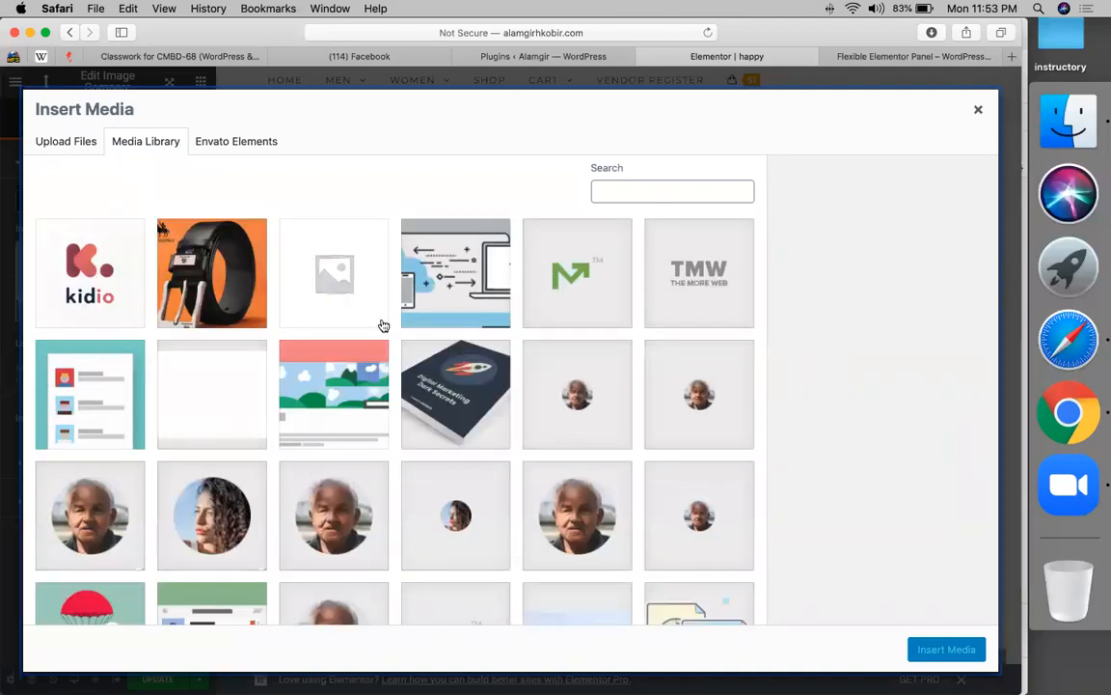
- Set the Image Compare's Before image to the group-of-people illustration
scroll(282, 488, down, 5)
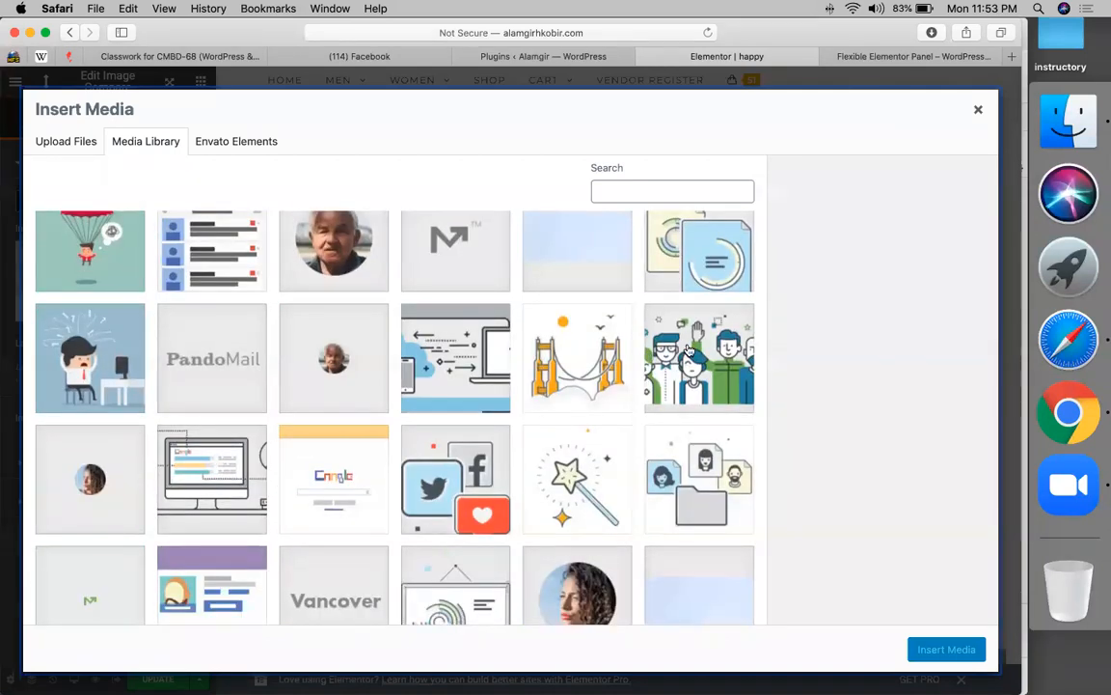
click(652, 357)
click(946, 649)
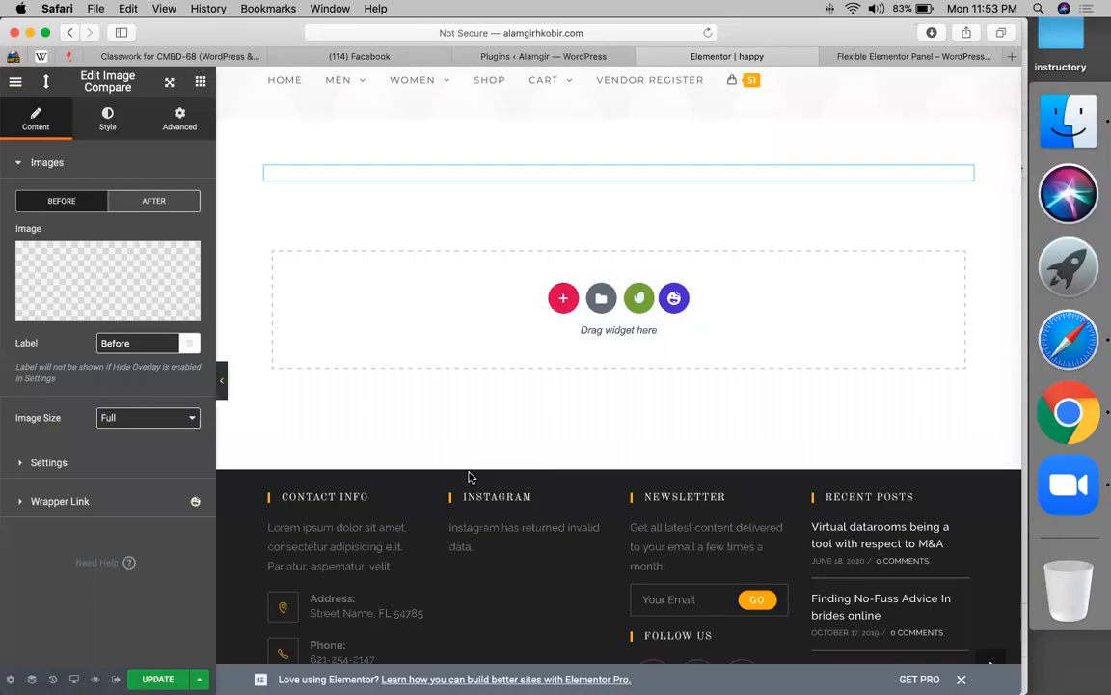
- Set the After image to the computer-screen illustration
click(160, 201)
click(112, 279)
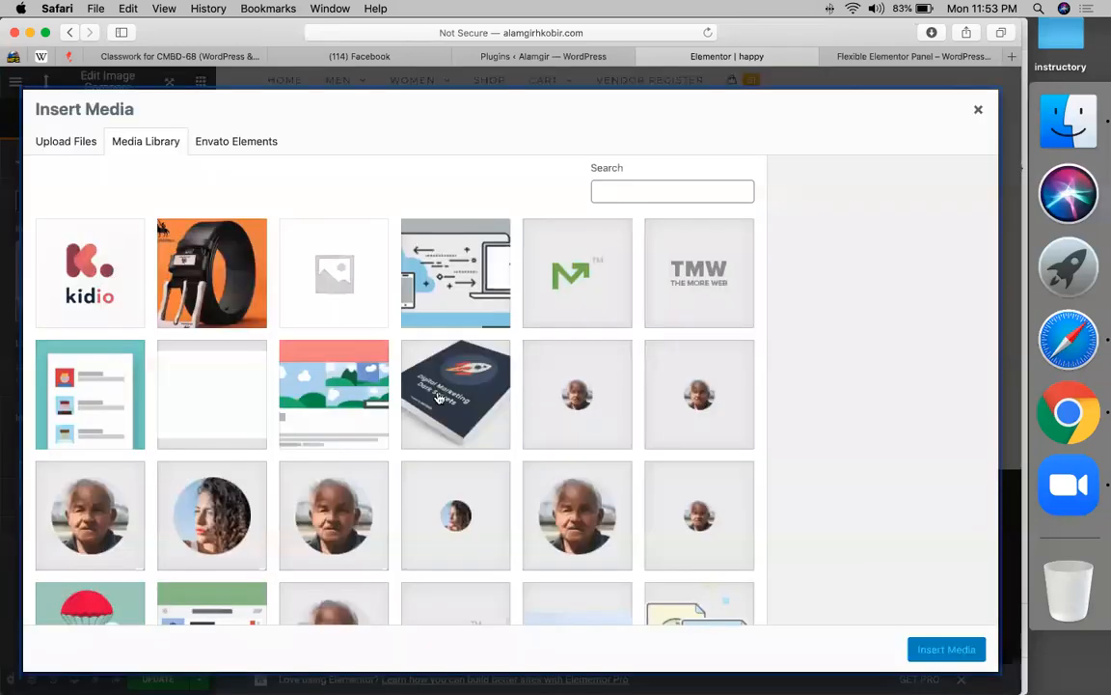
scroll(245, 446, down, 5)
scroll(245, 446, down, 3)
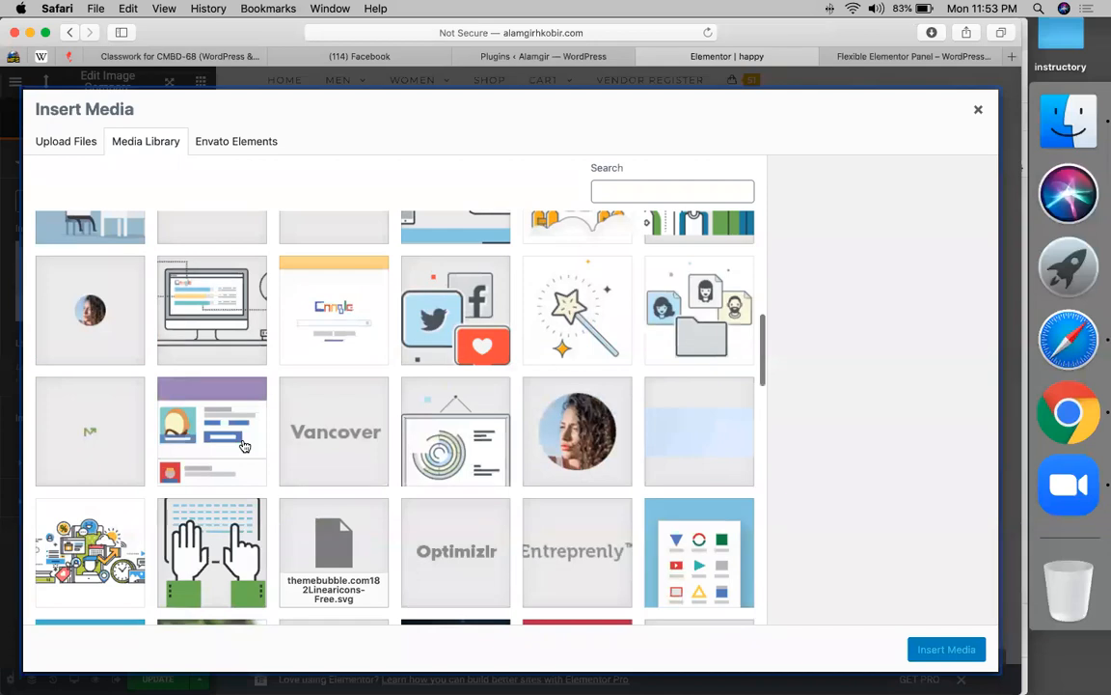
click(216, 333)
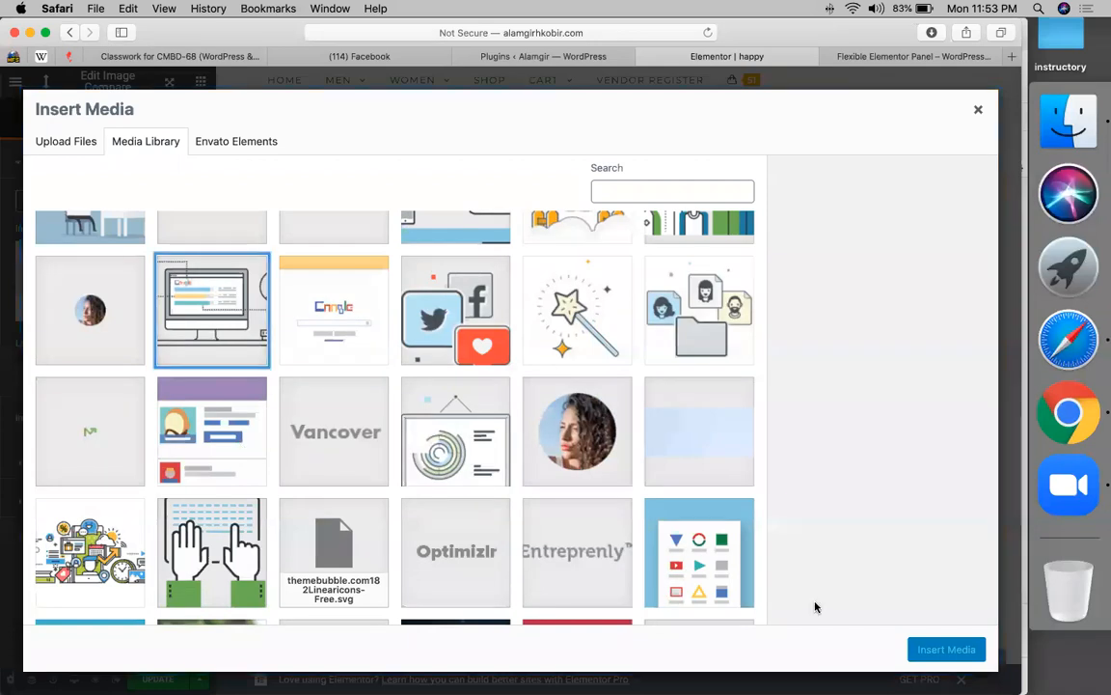
click(951, 649)
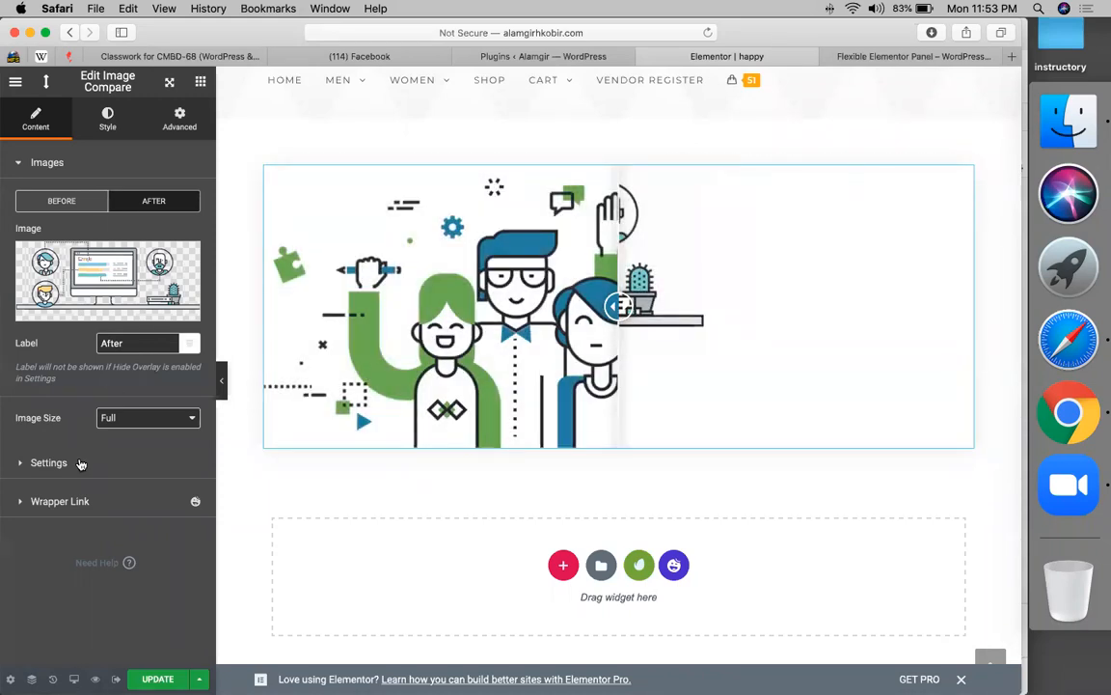
- In the Image Compare Settings section, change Move Handle from On Swipe to On Hover
click(91, 462)
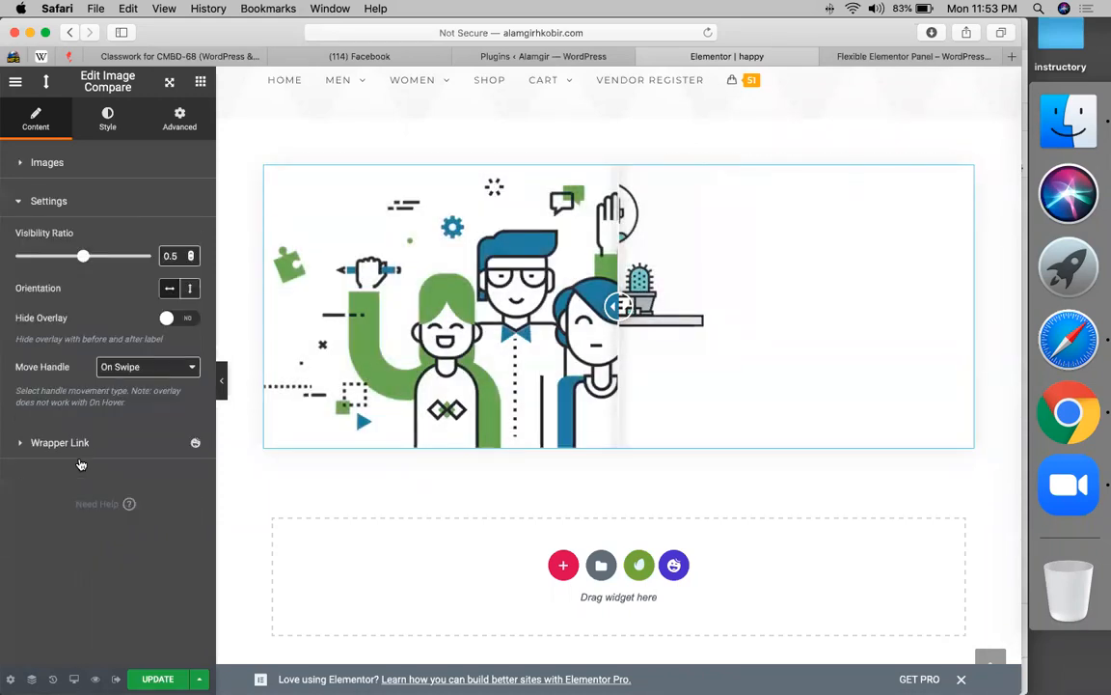
click(145, 369)
click(124, 340)
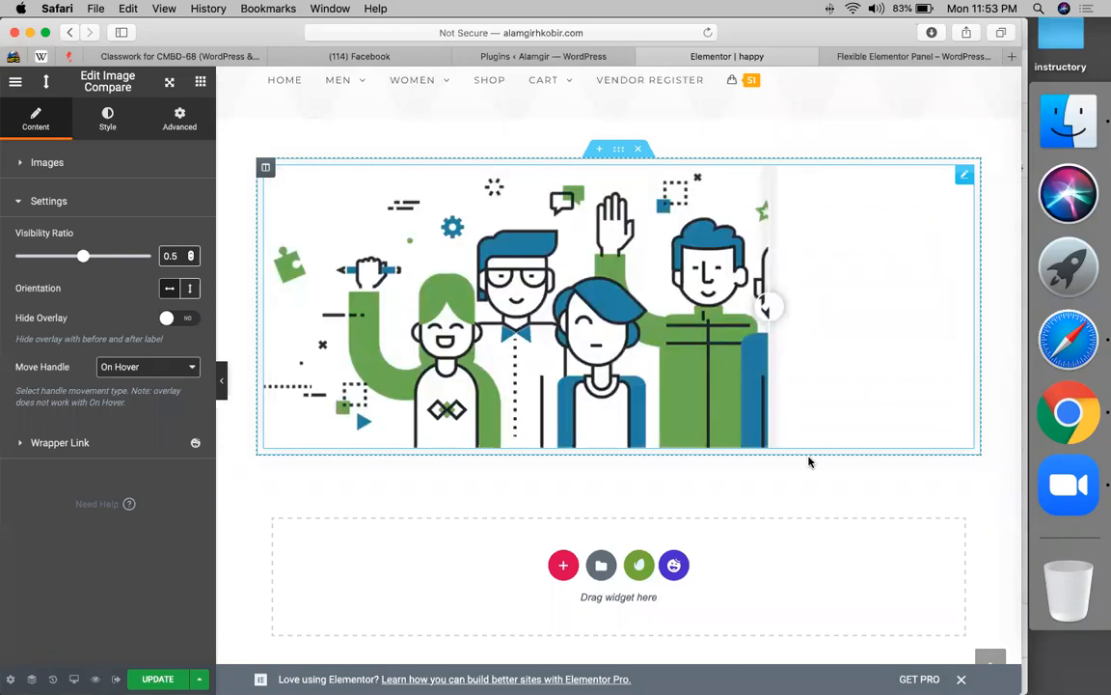
- Filter the Happy Library to Contact templates and insert the chosen contact template
click(675, 566)
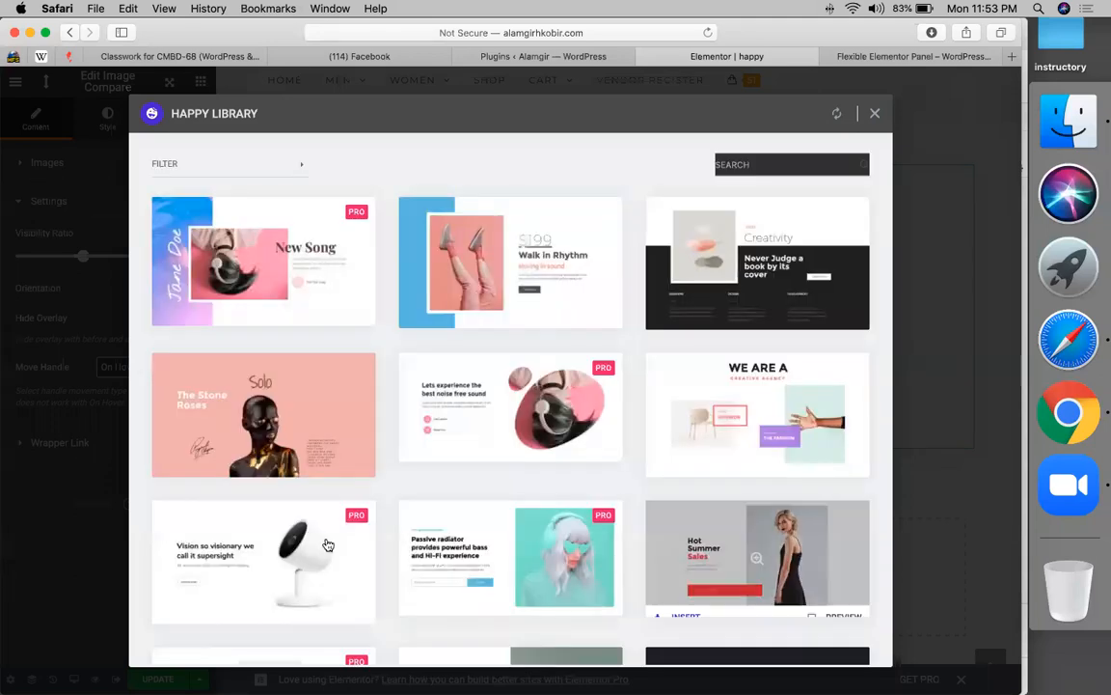
scroll(698, 206, down, 5)
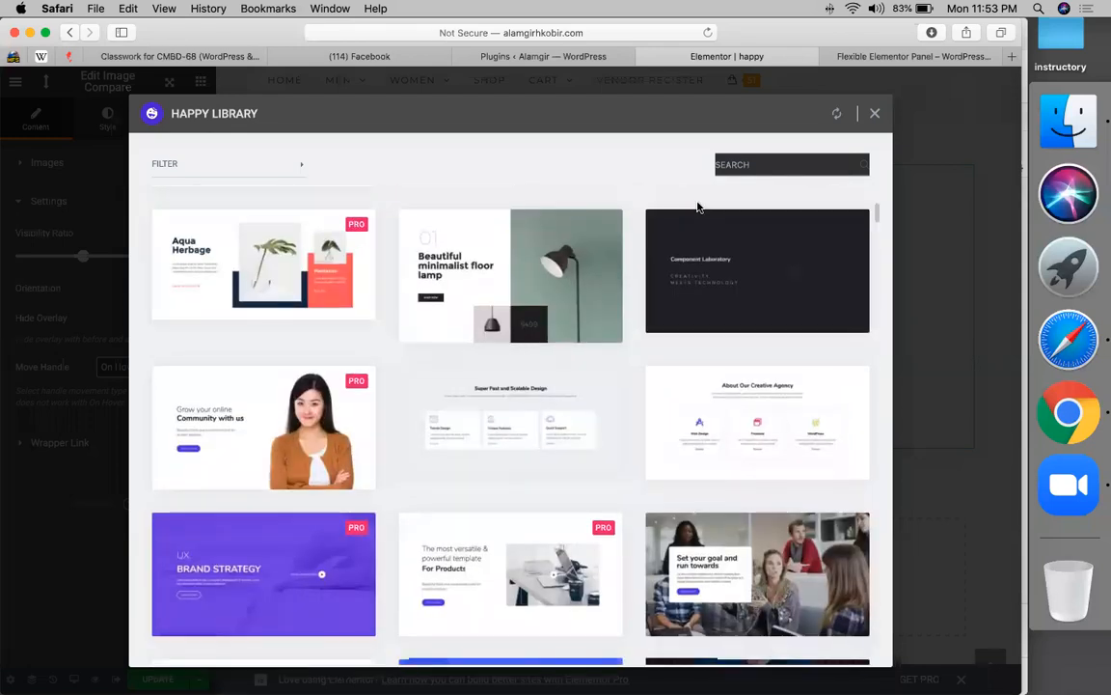
scroll(698, 207, down, 6)
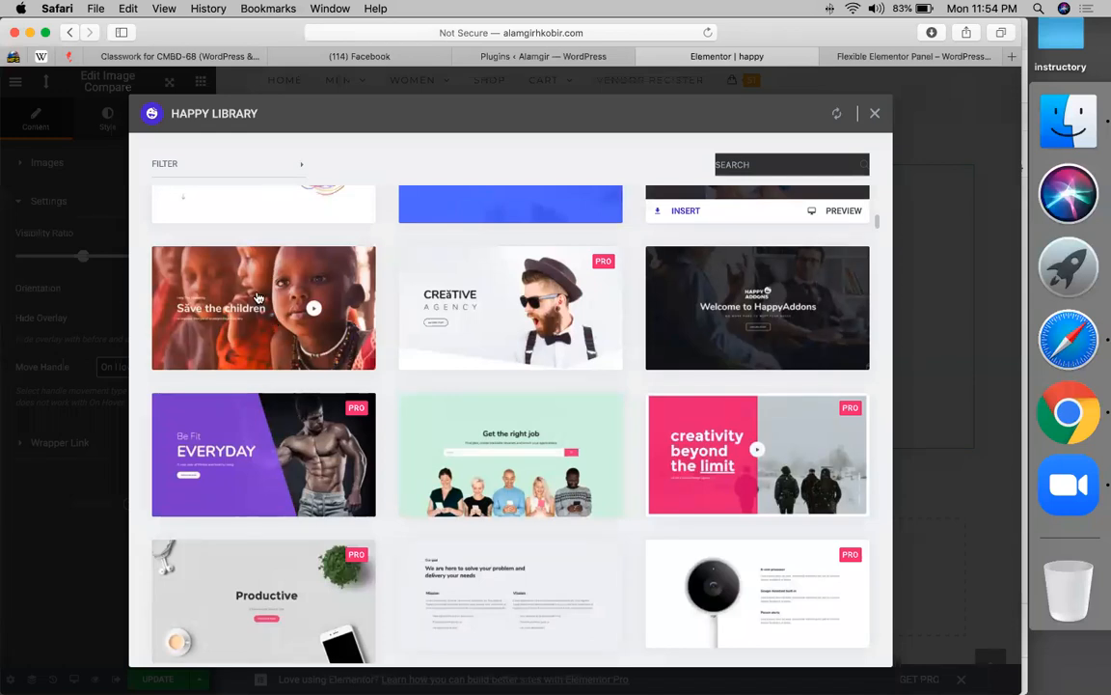
scroll(258, 299, down, 1)
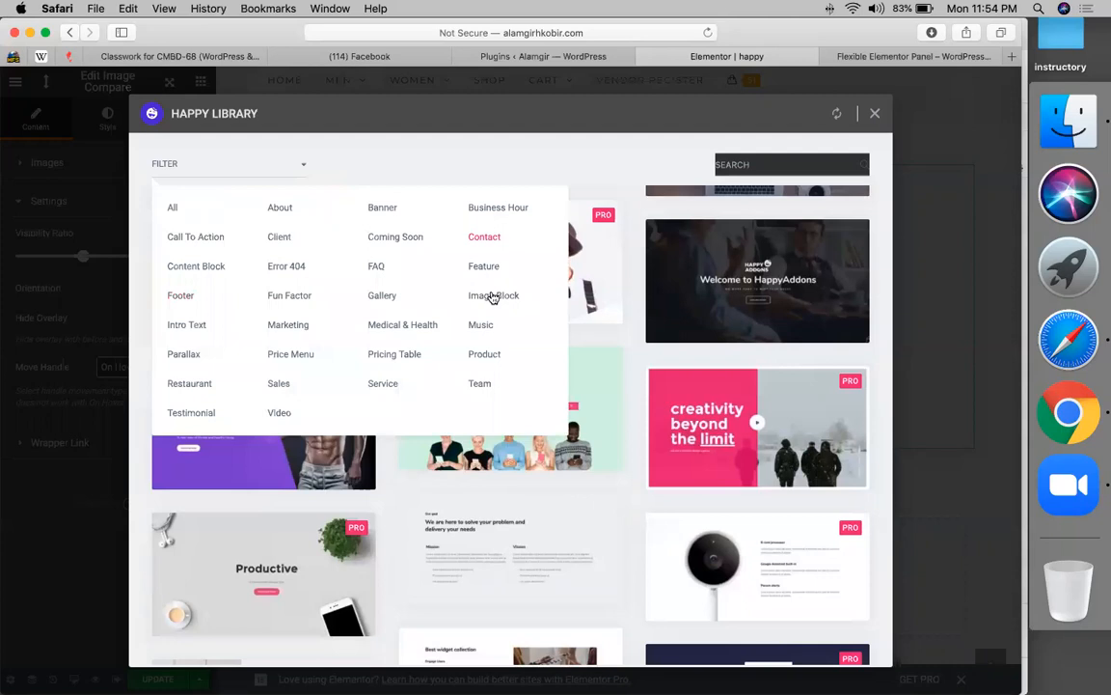
click(482, 238)
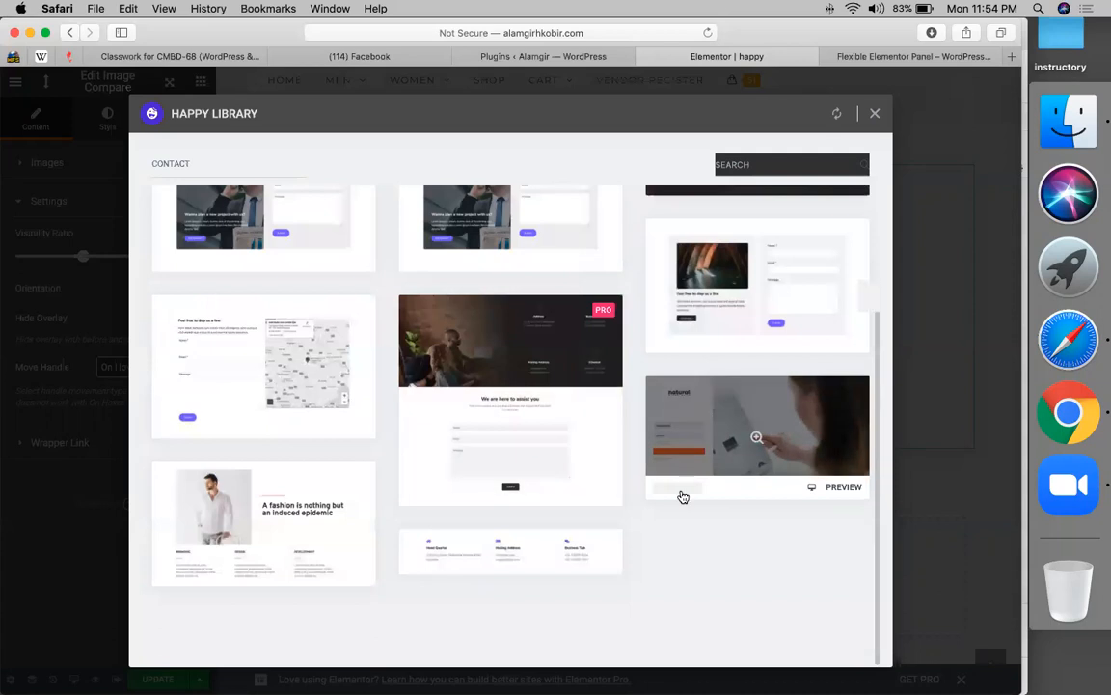
click(682, 497)
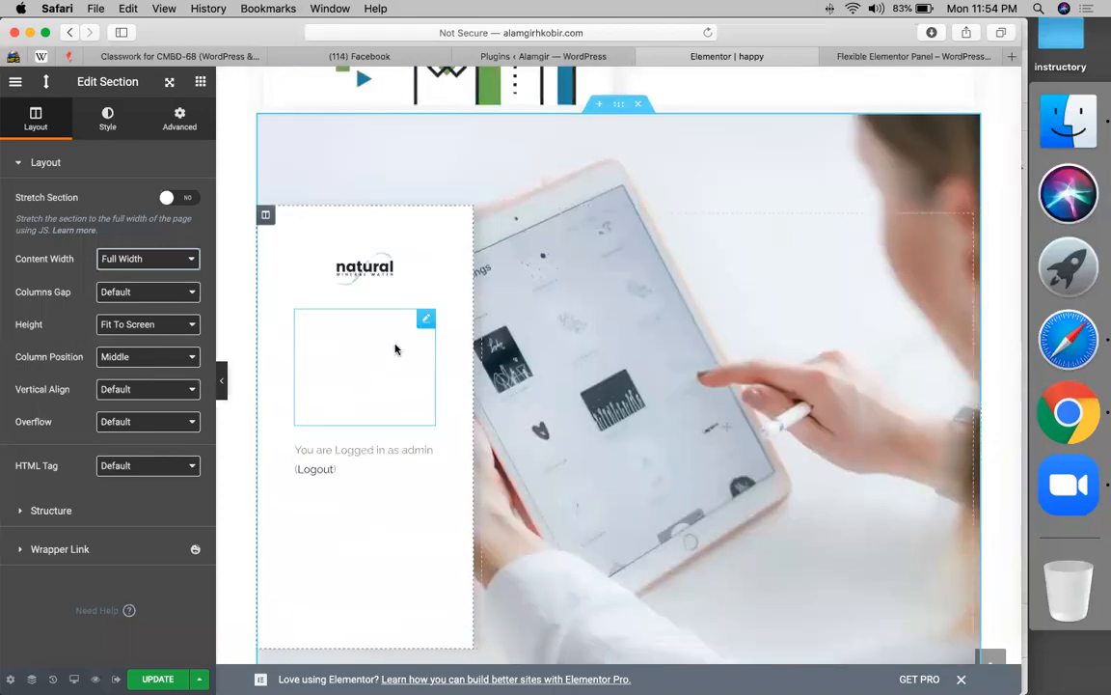
- Drag the HAPPY ADDONS Justified Grid widget into the empty section below the contact template
click(394, 349)
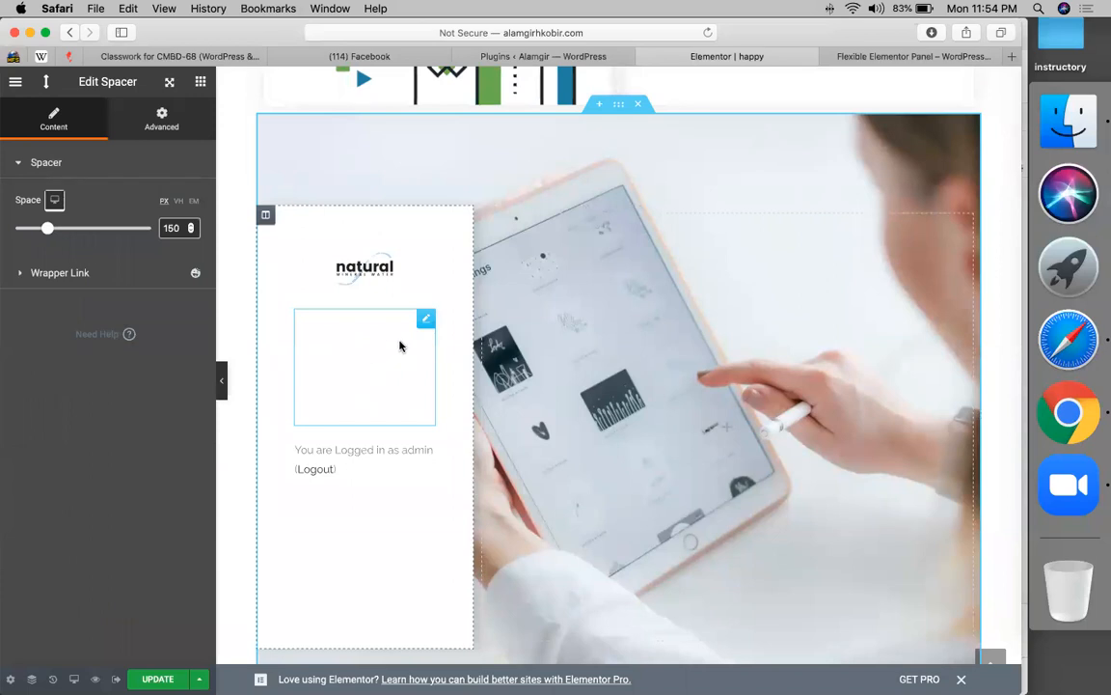
scroll(402, 347, down, 3)
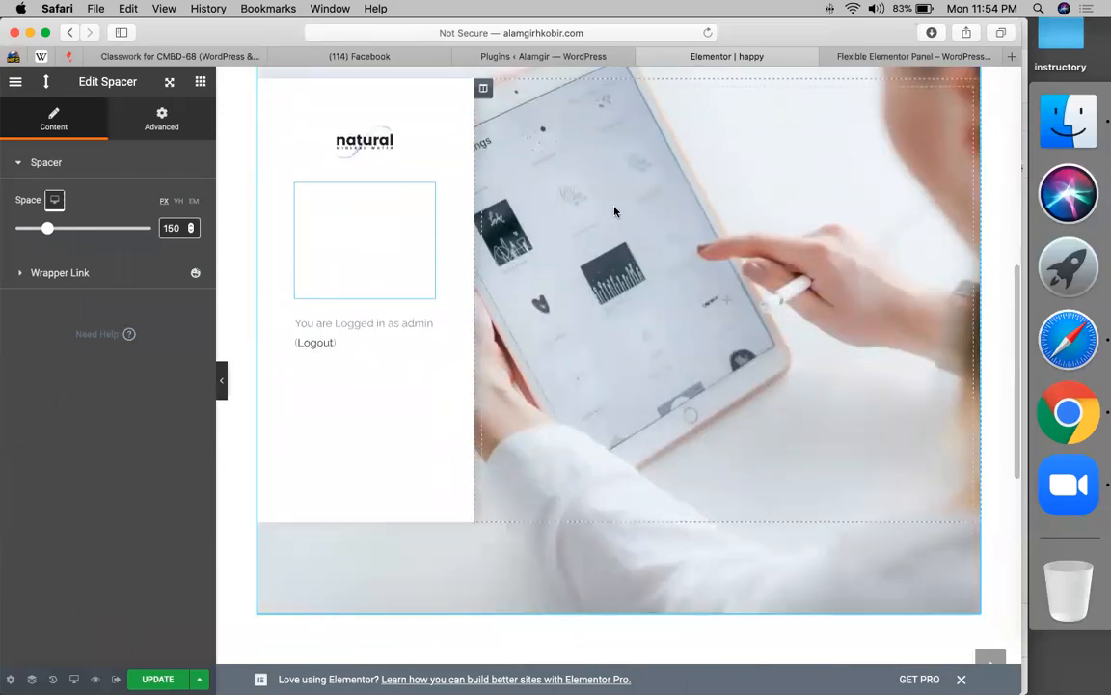
scroll(617, 212, up, 10)
scroll(616, 212, down, 15)
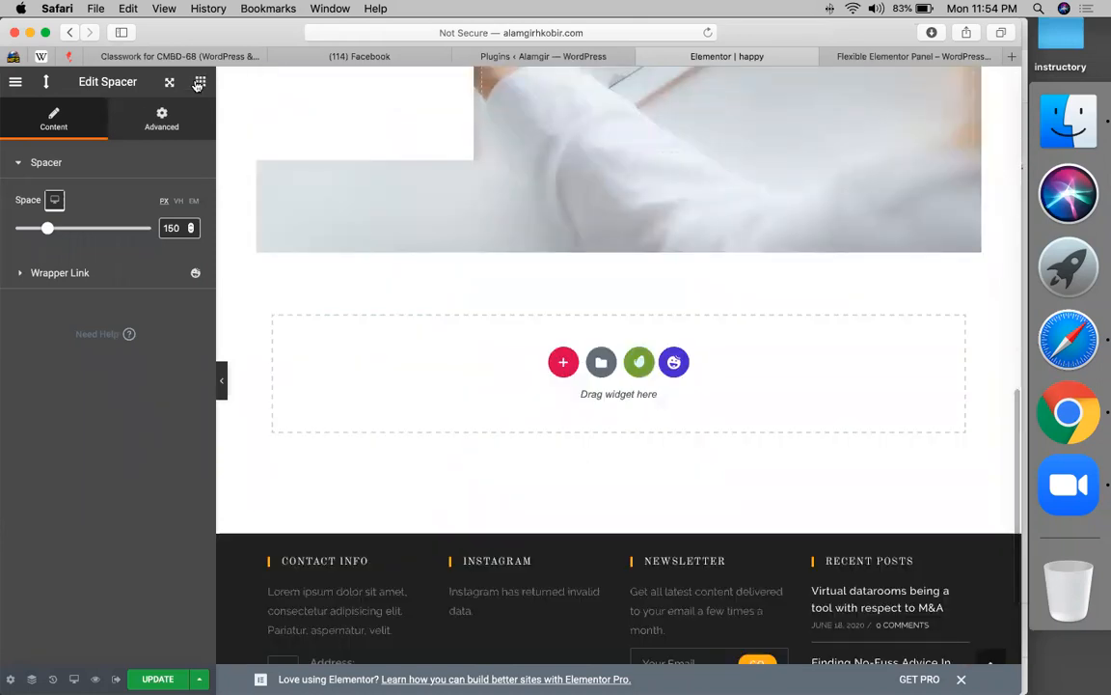
click(199, 84)
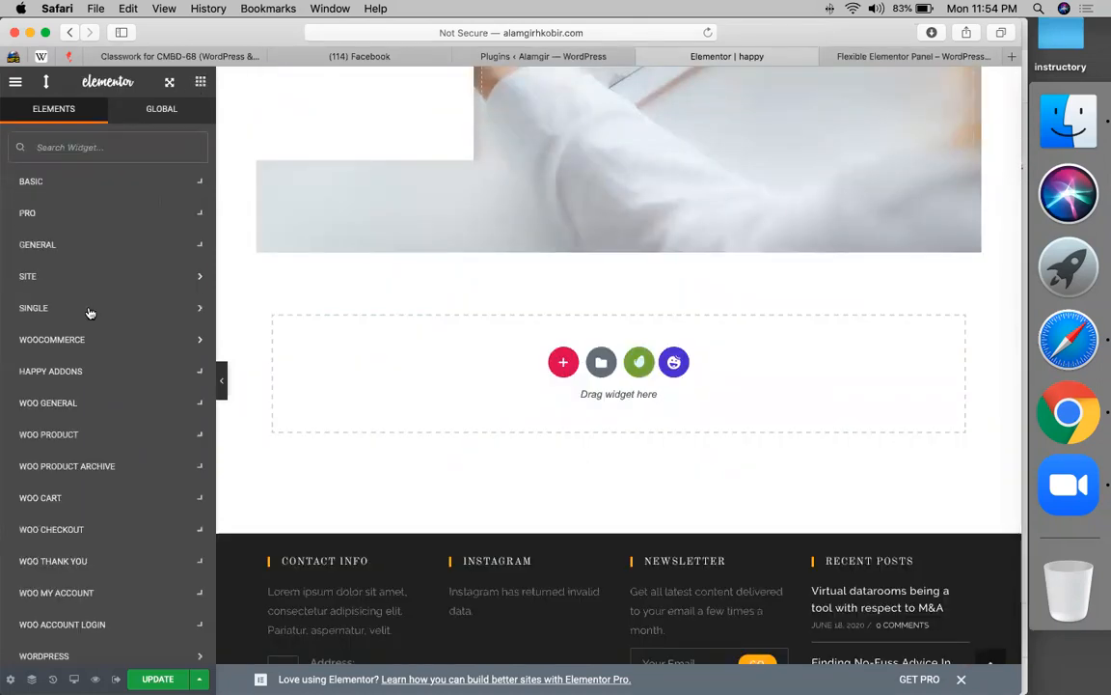
click(86, 380)
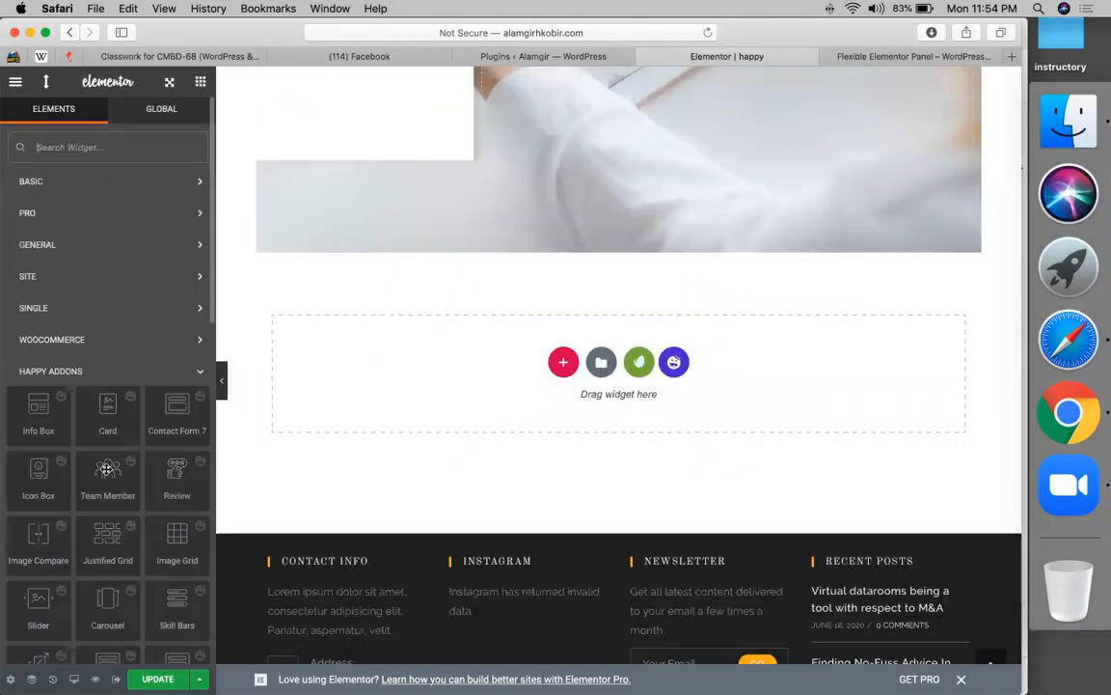
scroll(87, 444, down, 3)
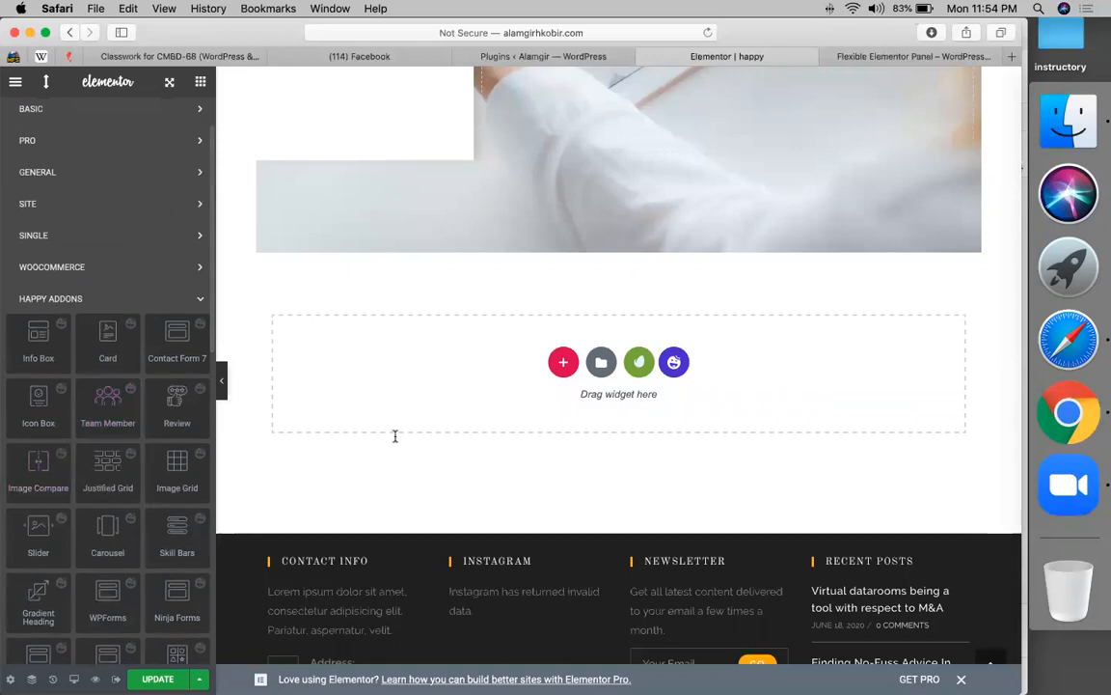
click(97, 298)
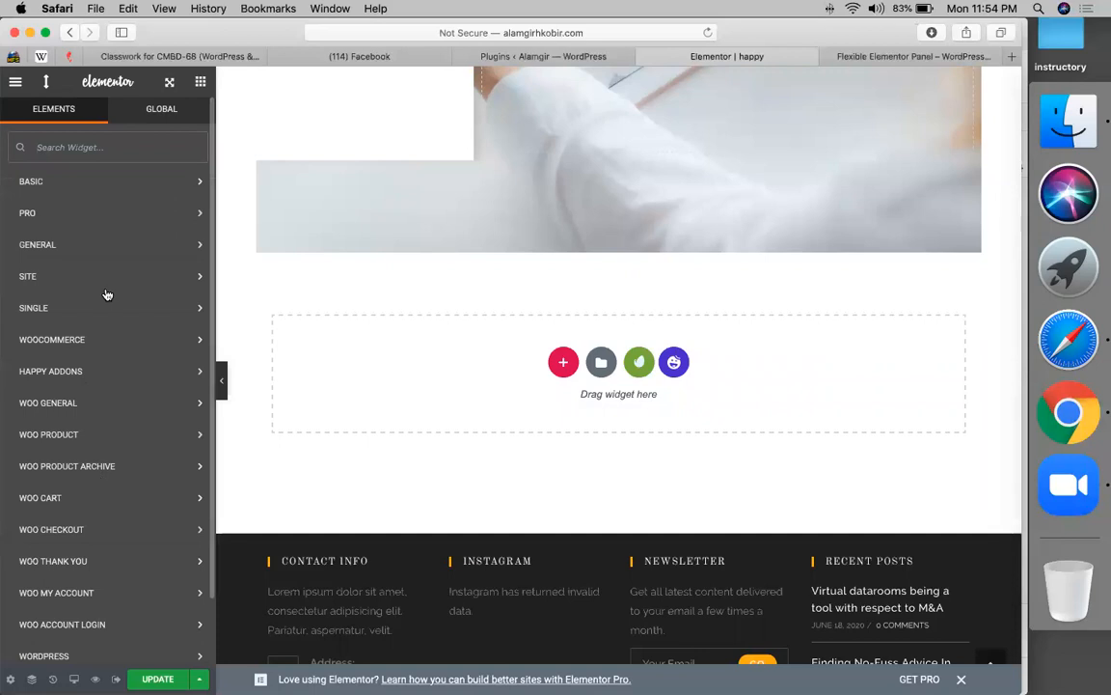
click(82, 370)
scroll(93, 469, down, 2)
drag(107, 478, 435, 377)
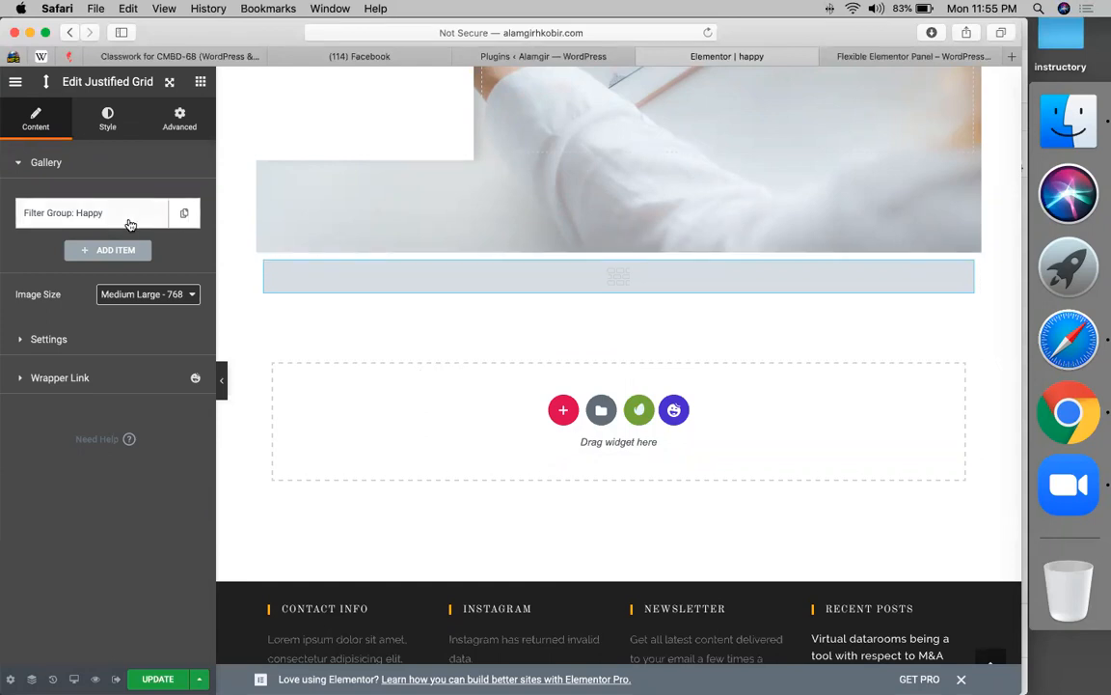
- Add a second Justified Grid filter group named 'landing pages'
click(117, 250)
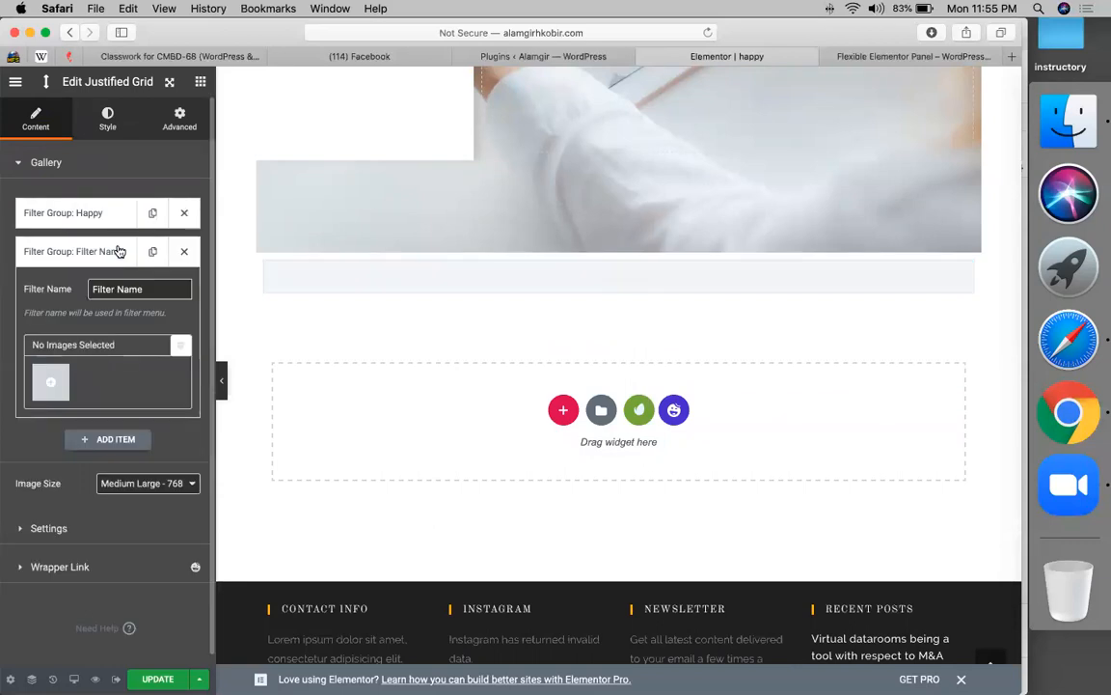
click(149, 289)
key(super+a)
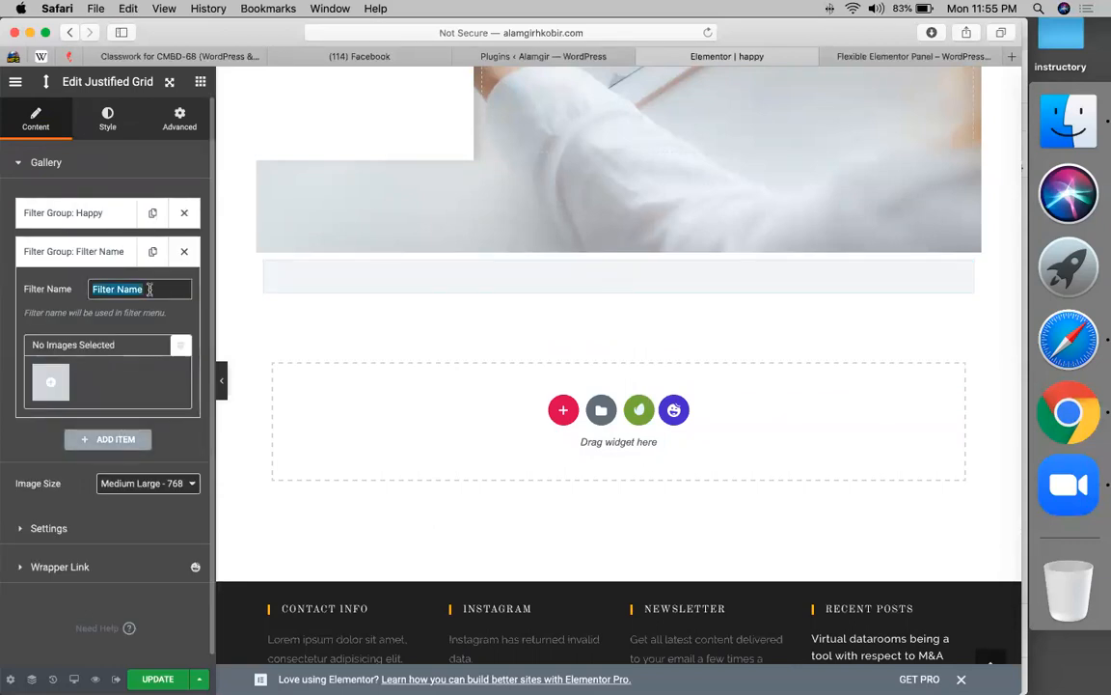
text(w)
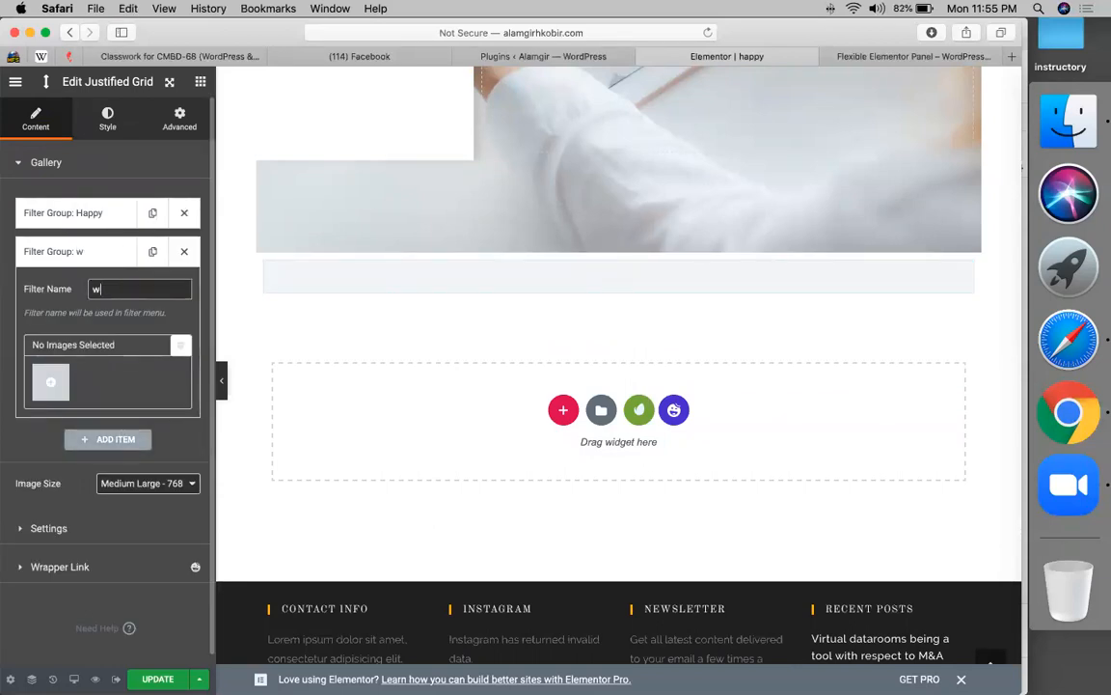
key(BackSpace)
text(landing )
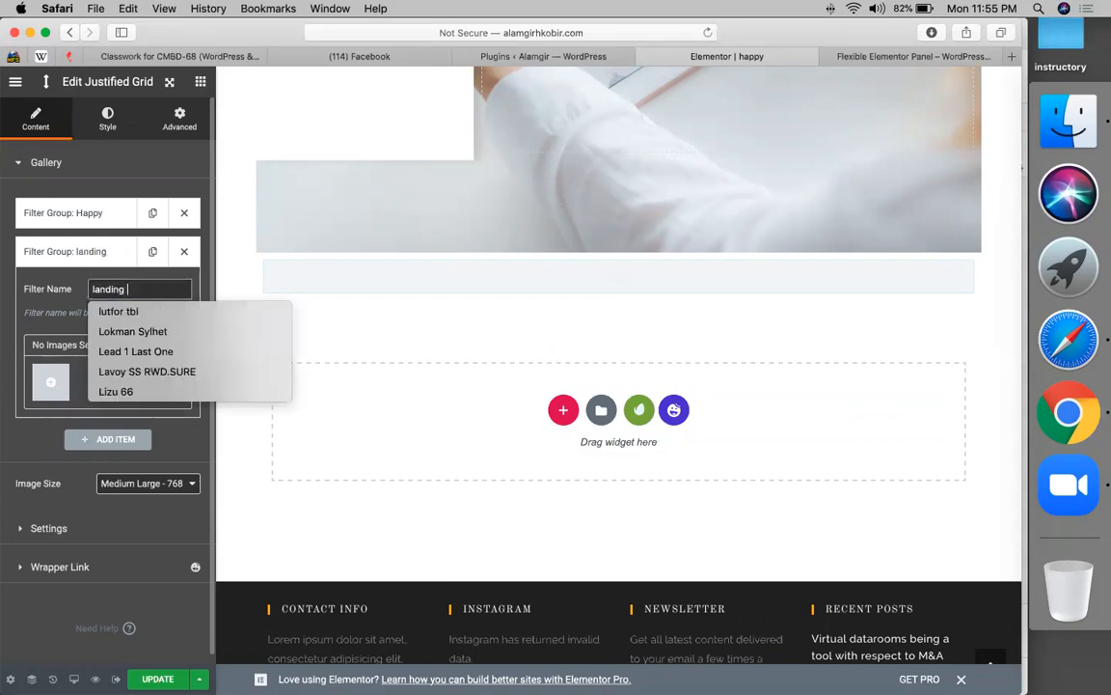
text(pages)
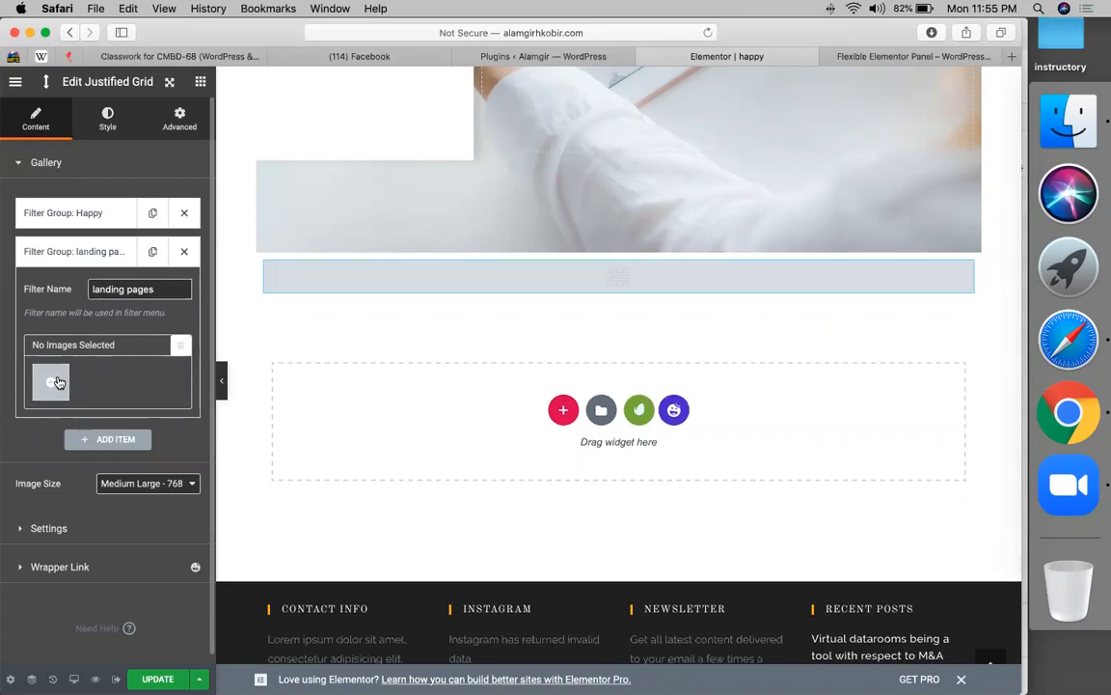
- Fill the landing pages group with the landscape, teal list and computer illustrations
click(56, 382)
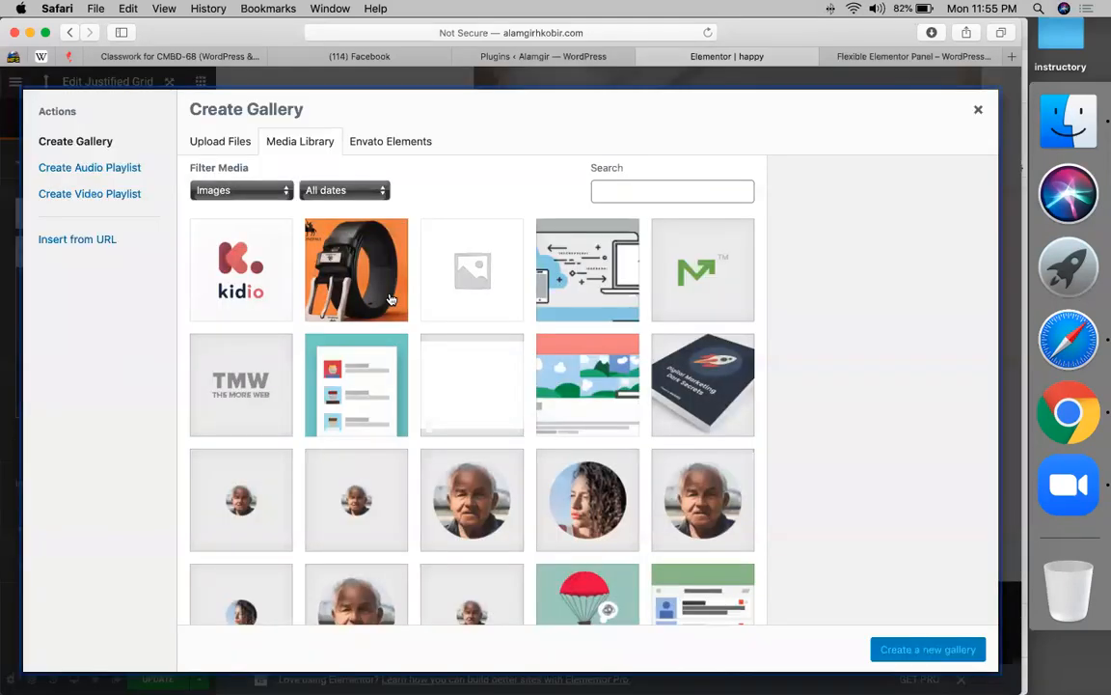
click(564, 372)
click(330, 359)
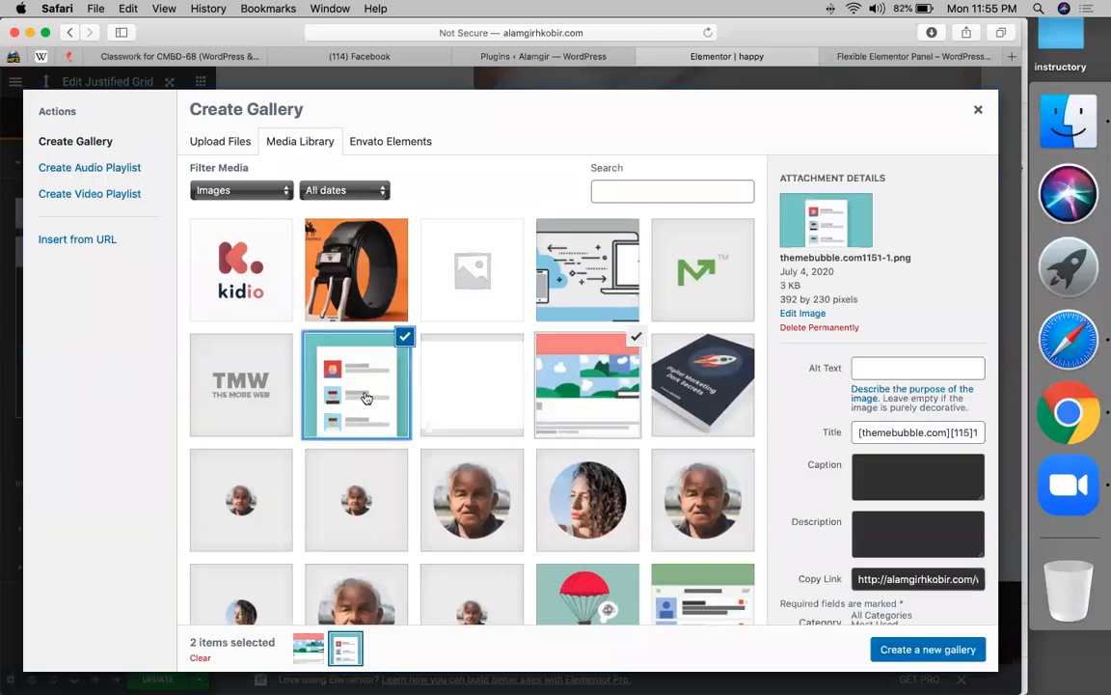
click(626, 274)
click(907, 658)
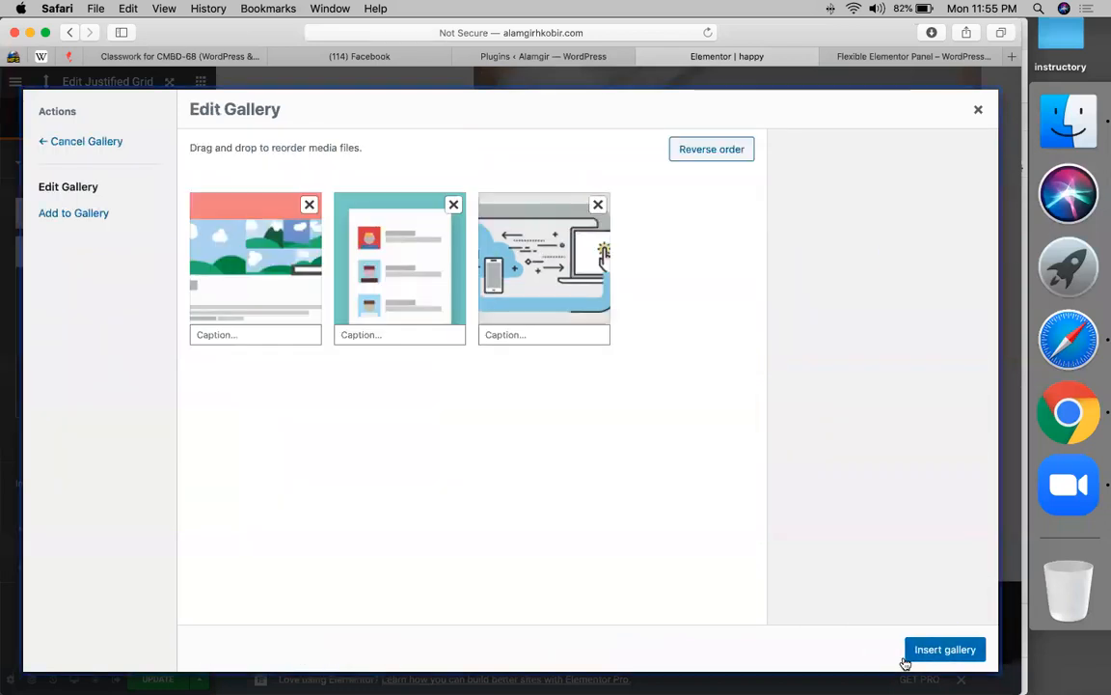
click(949, 650)
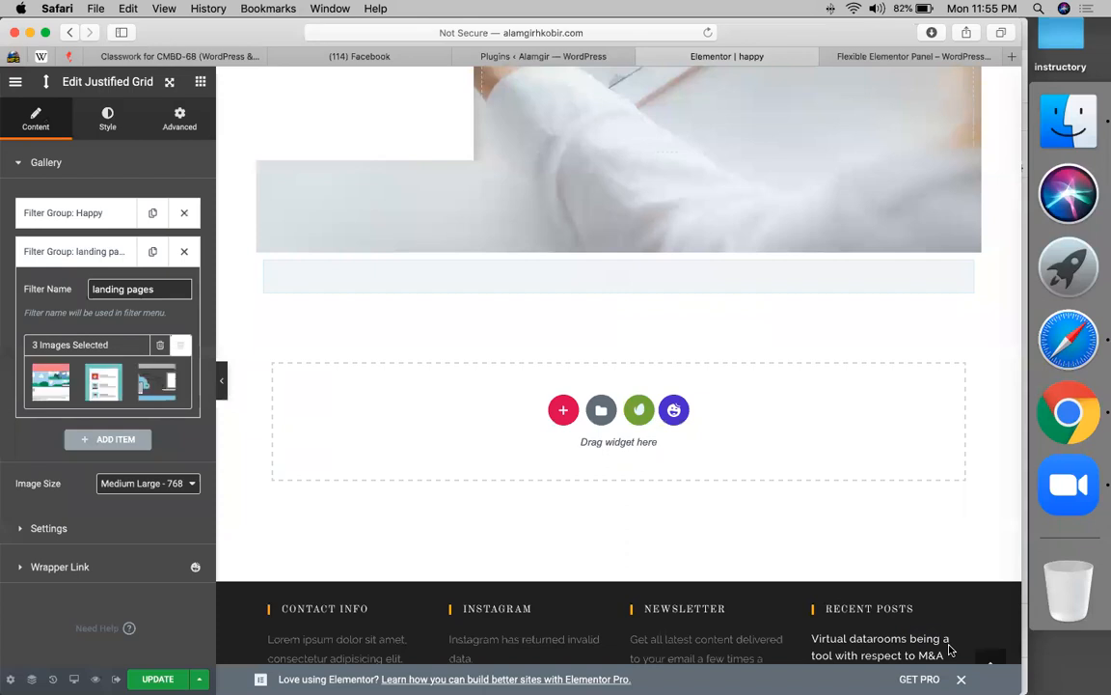
- Add a third filter group named 'Woocommerce site'
click(135, 441)
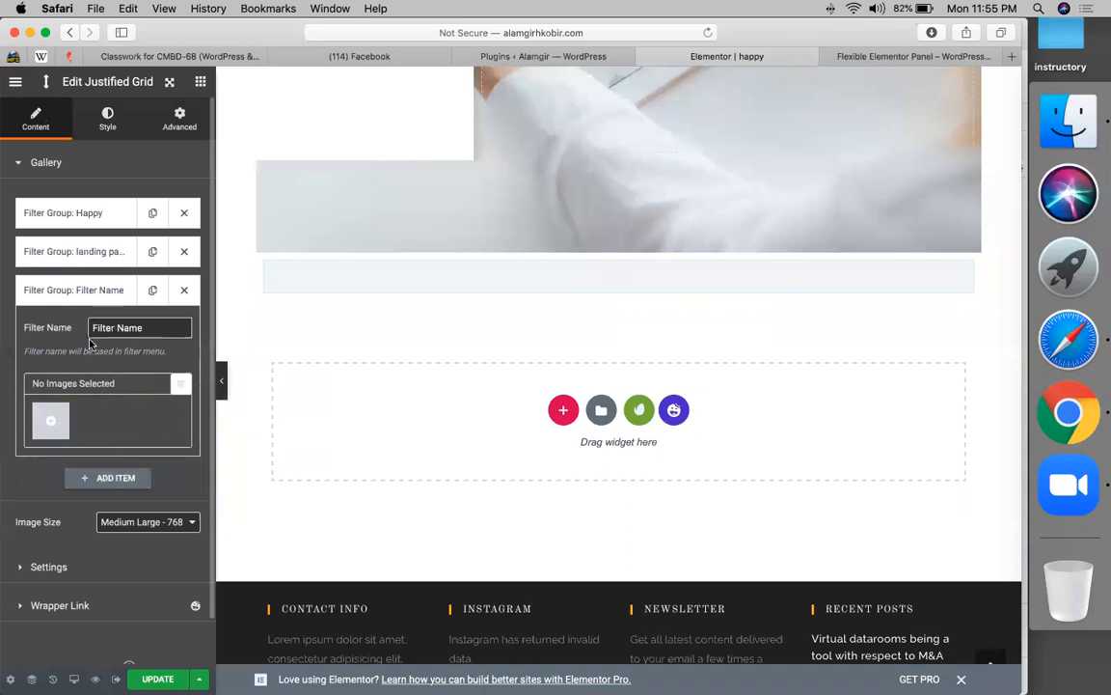
triple_click(137, 328)
text(woodcom)
key(BackSpace)
key(BackSpace)
key(BackSpace)
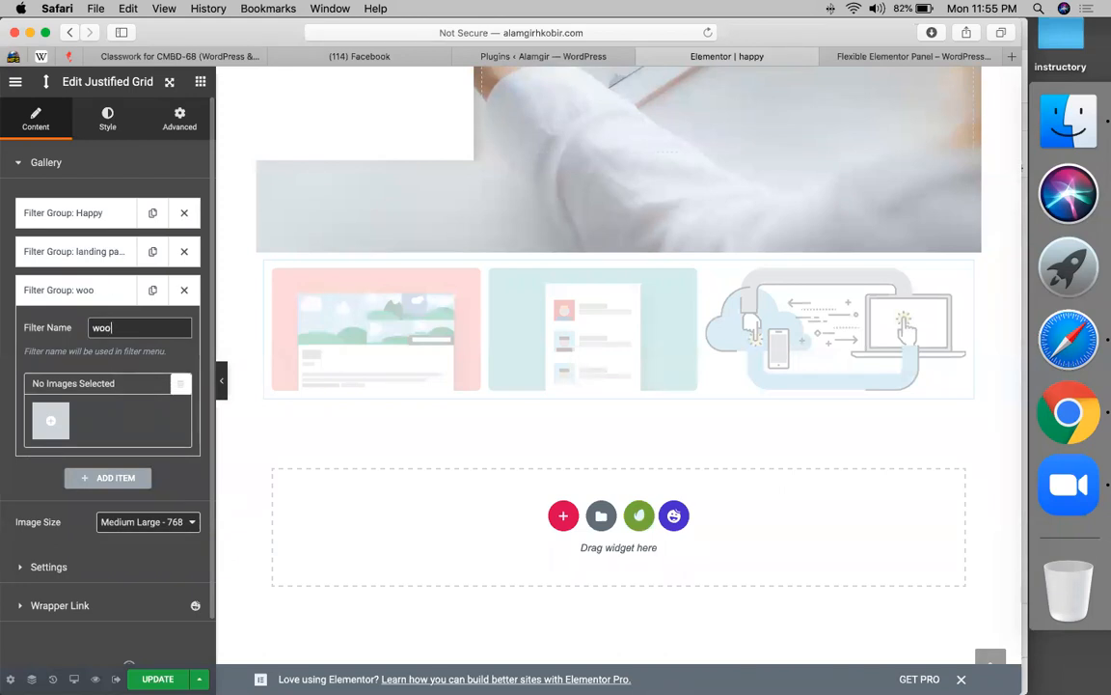
text(mmerce site)
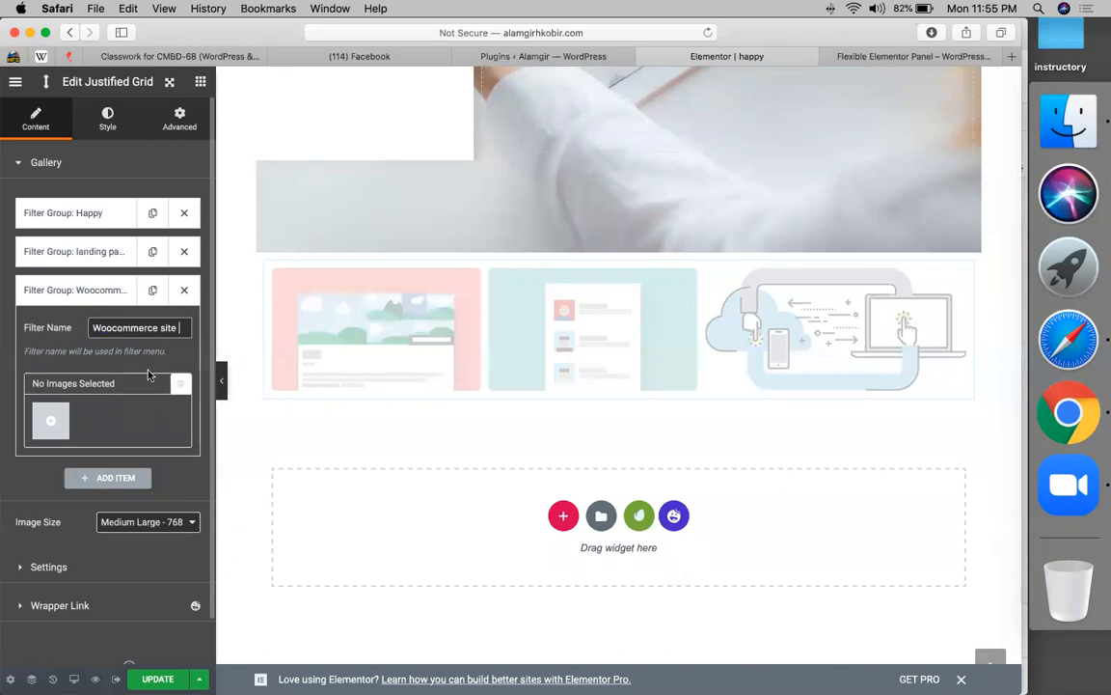
- Fill it with the belt photo, rocket book, landscape illustration and M logo
click(51, 421)
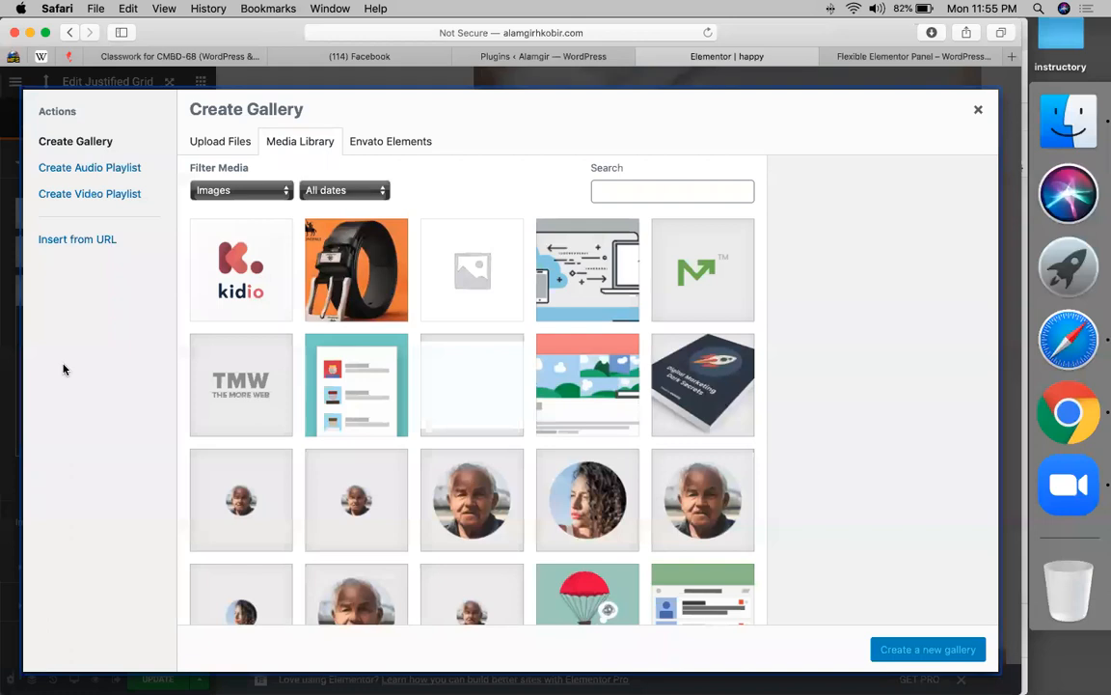
click(384, 319)
click(704, 385)
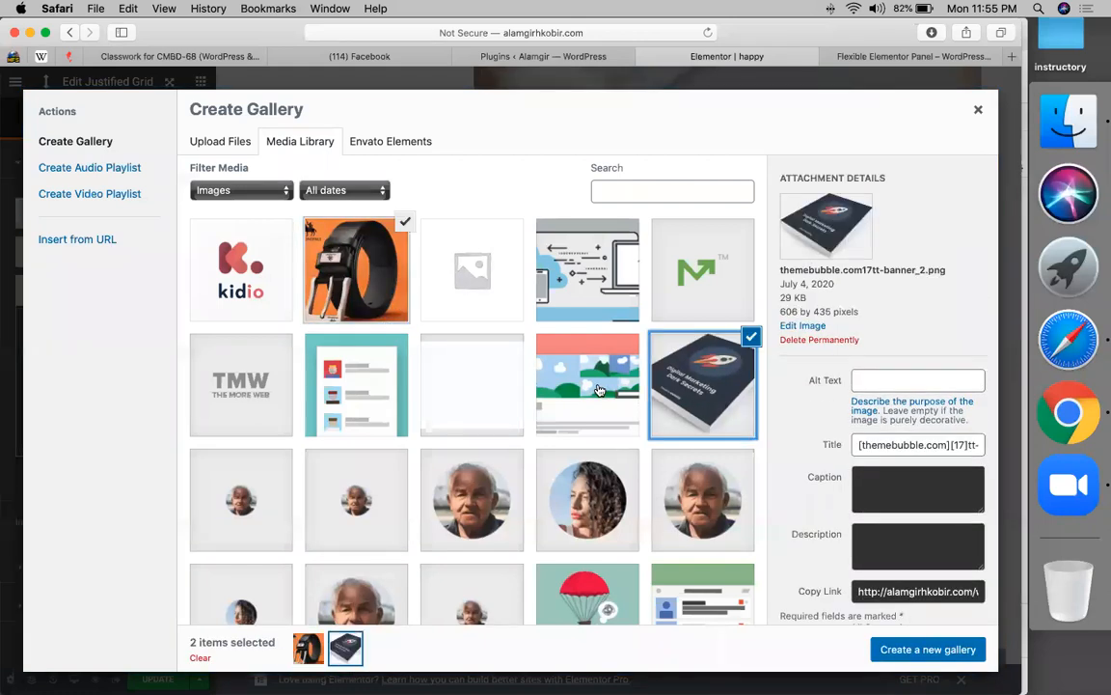
click(588, 385)
click(710, 279)
click(898, 648)
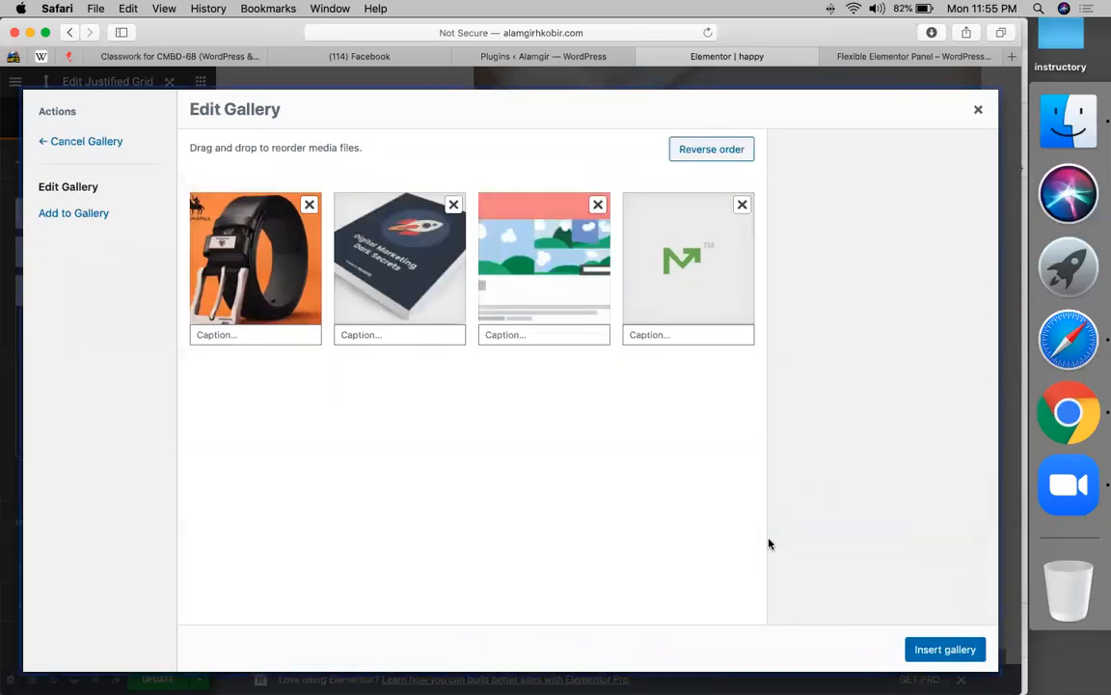
click(936, 650)
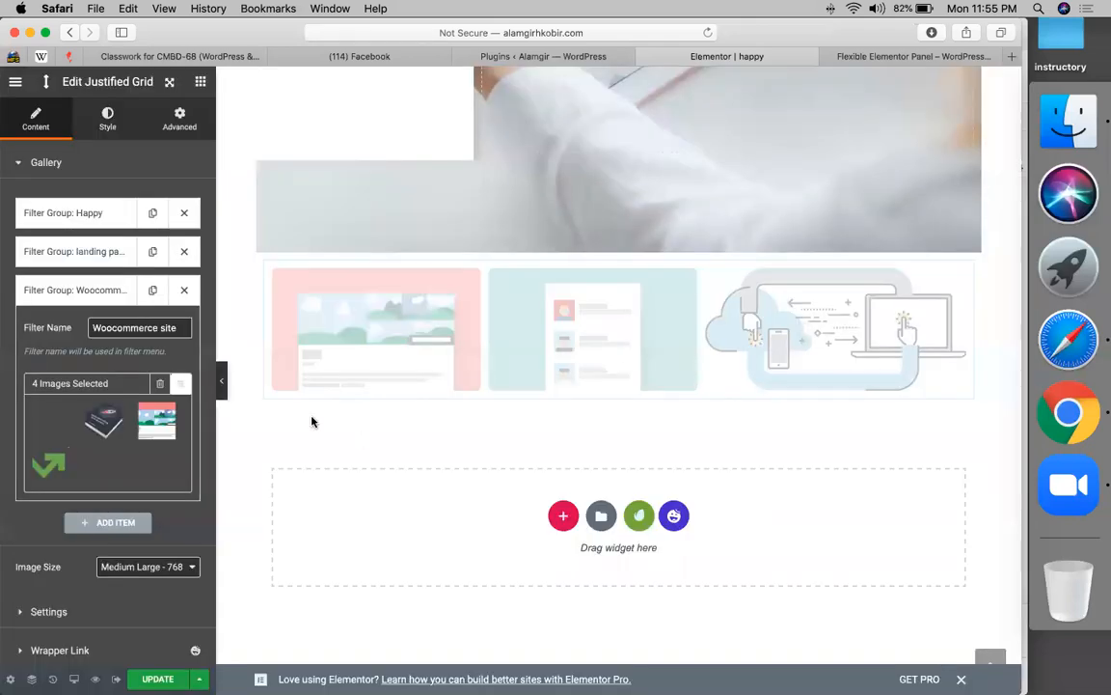
- Rename the first filter group from Happy to 'business website'
click(108, 214)
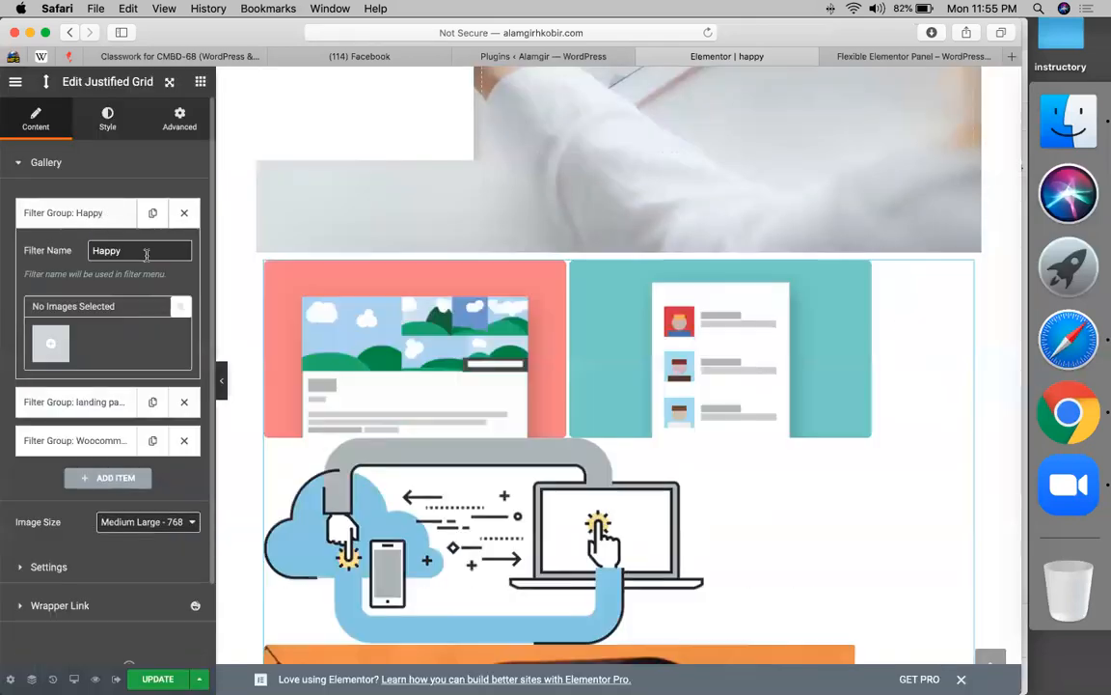
double_click(137, 250)
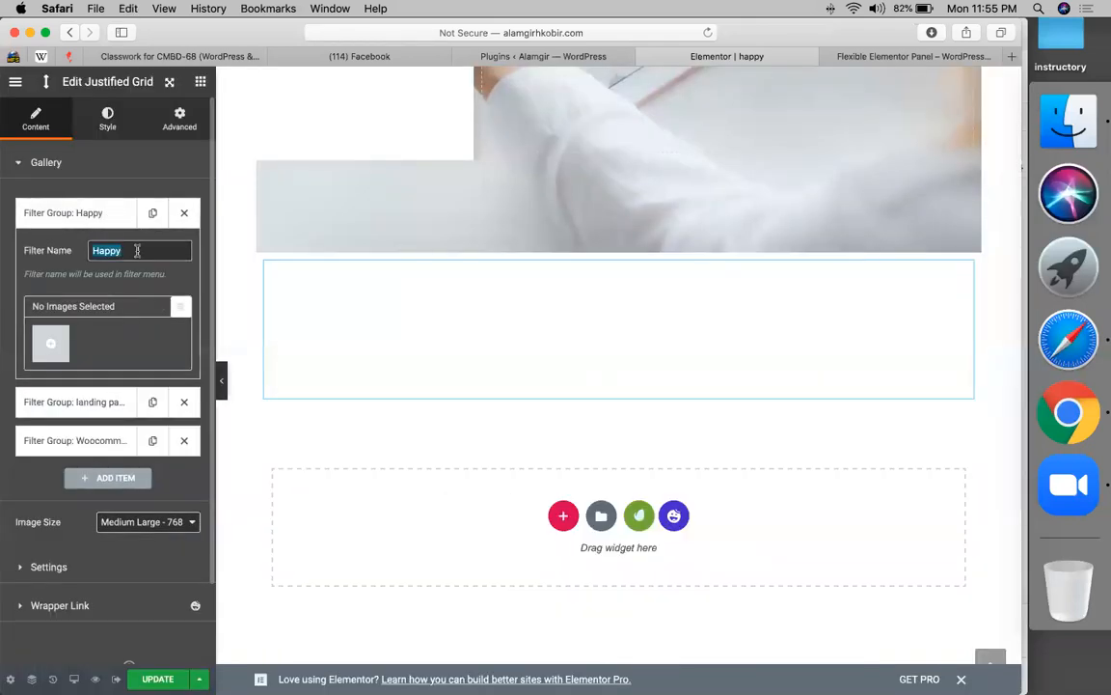
text(business website)
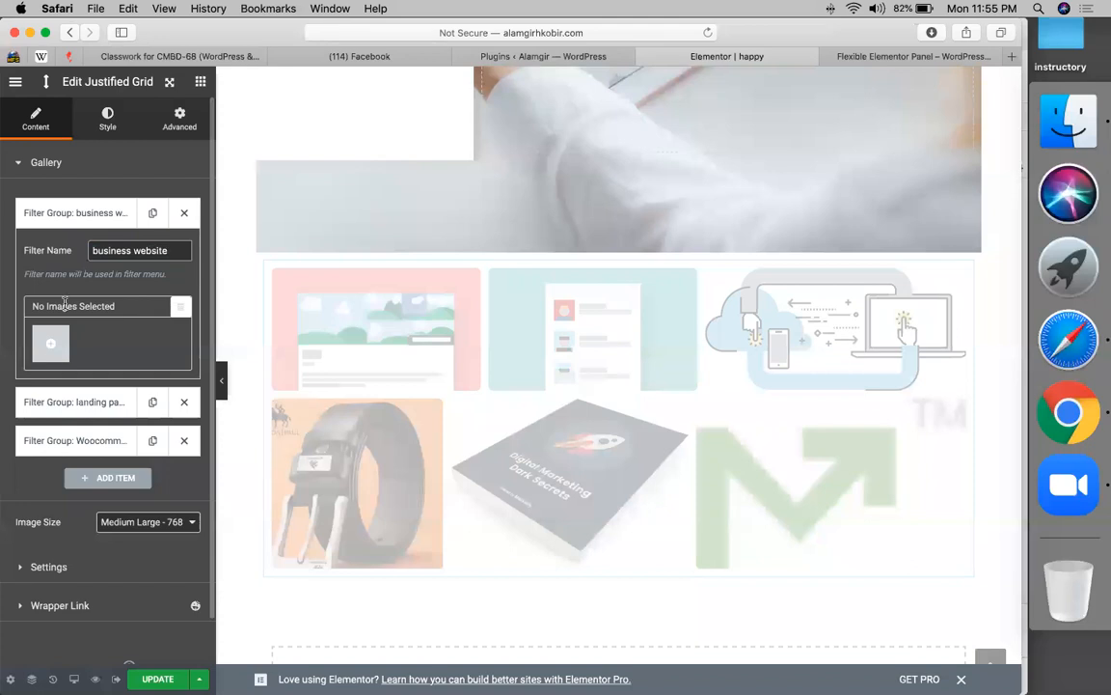
- Give the business website group a gallery of the D logo, desk photo and white box images
click(49, 345)
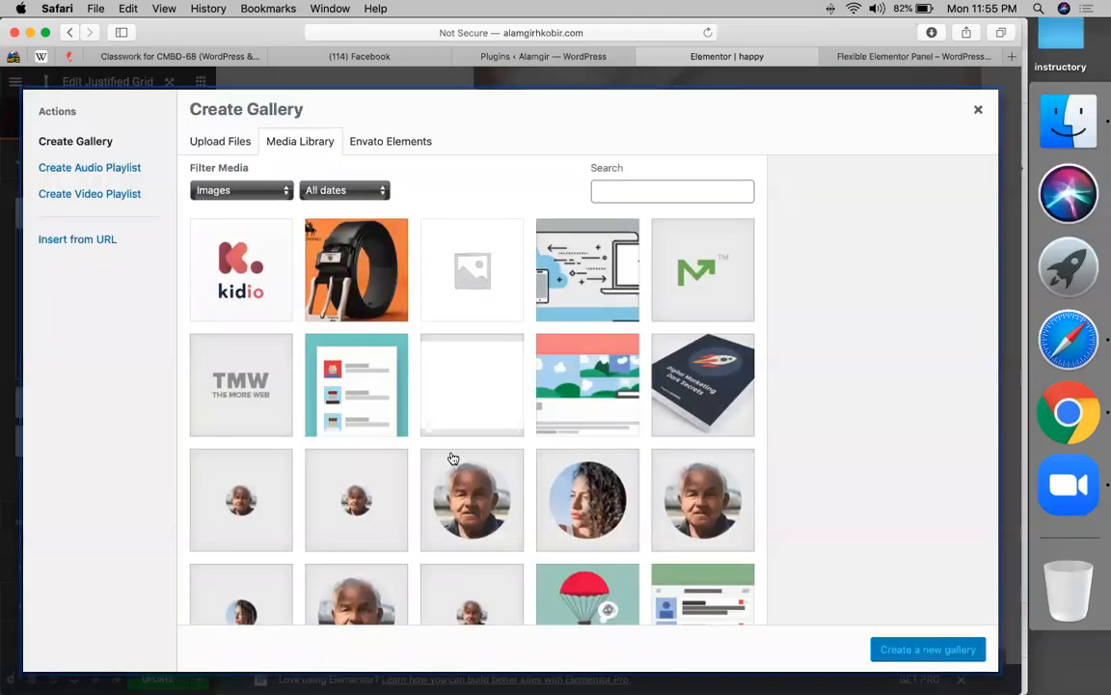
scroll(453, 458, down, 15)
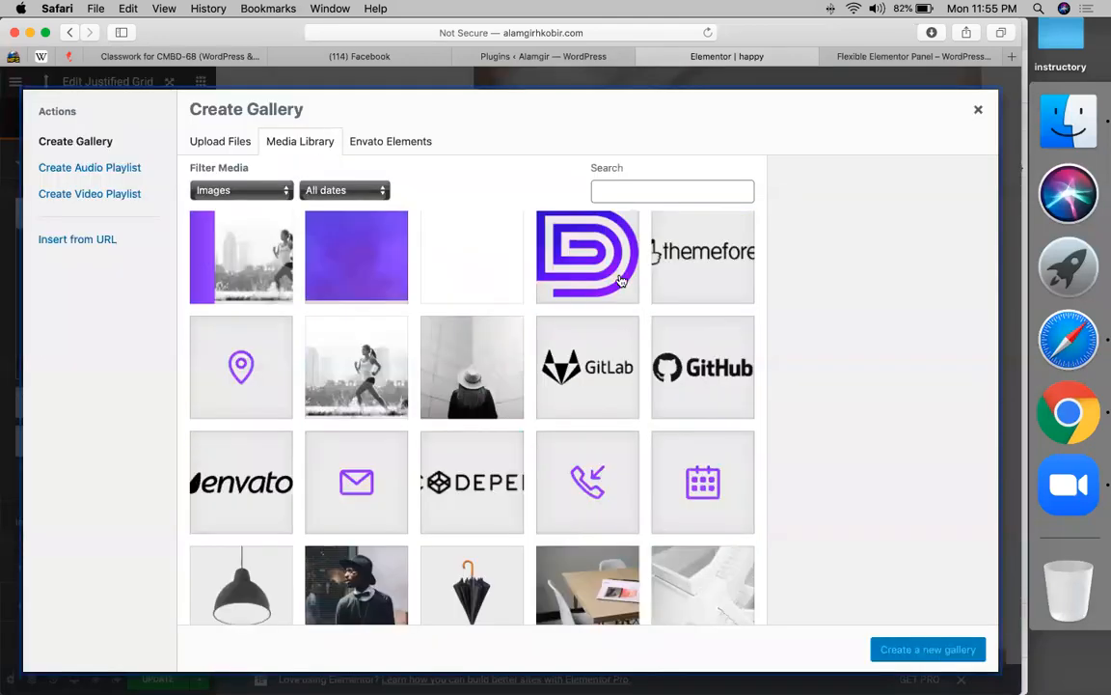
click(621, 280)
click(622, 577)
click(704, 584)
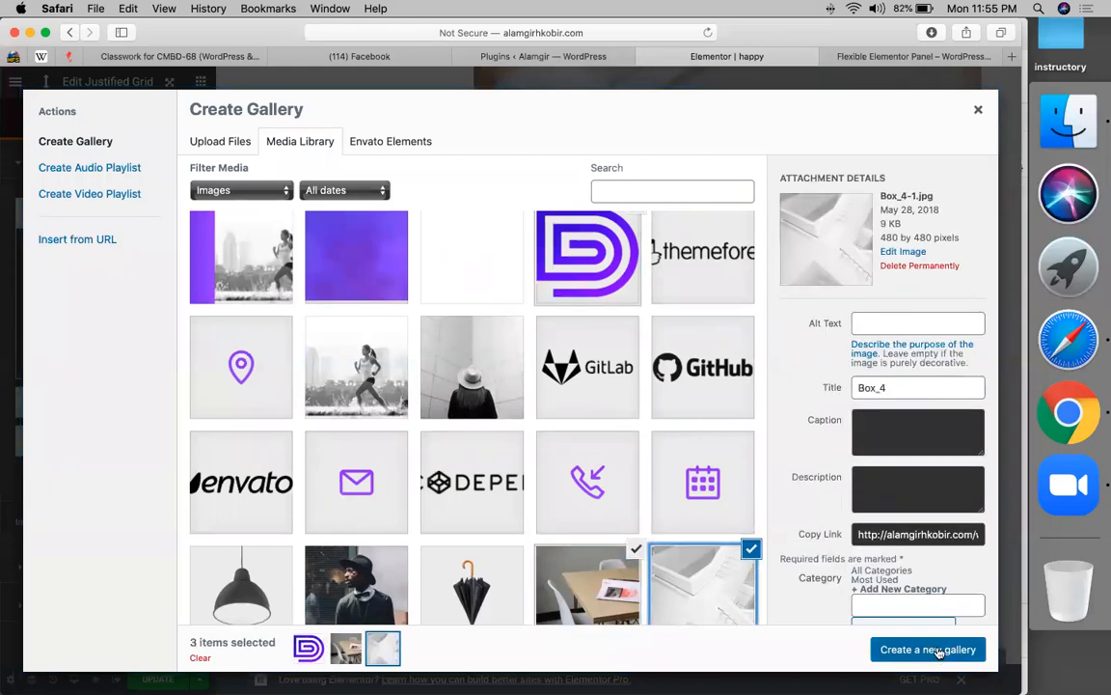
click(939, 652)
click(940, 651)
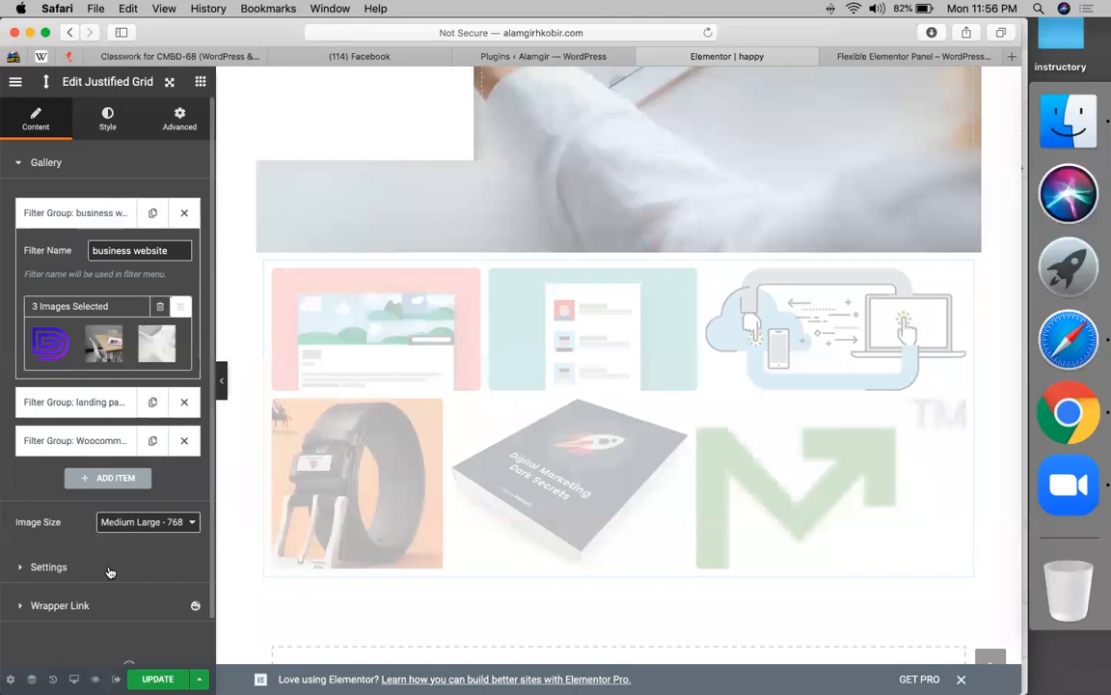
click(67, 575)
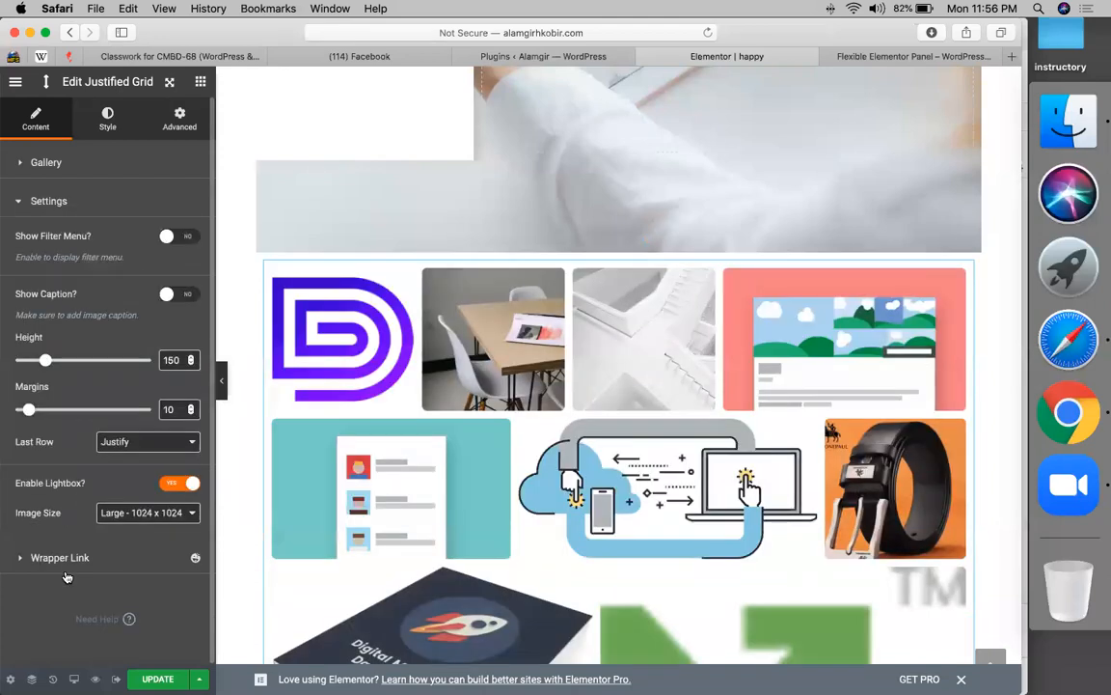
- Turn on Show Filter Menu and preview the Business Website, Landing Pages, WooCommerce Site and All filters
click(188, 237)
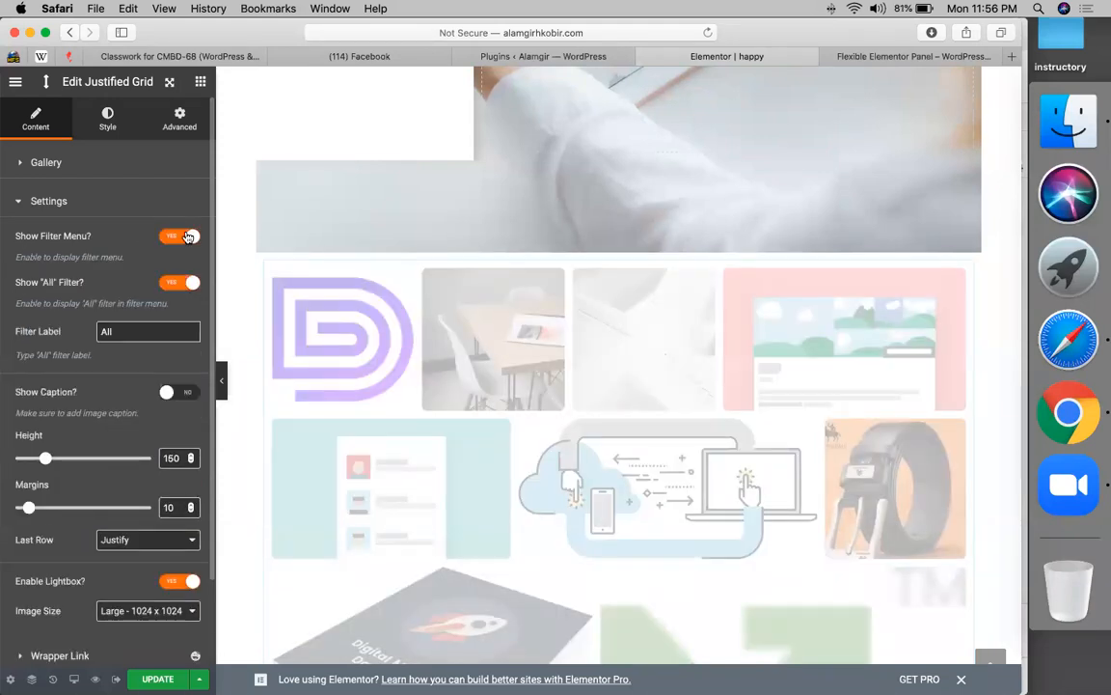
scroll(507, 234, down, 1)
click(453, 240)
click(569, 241)
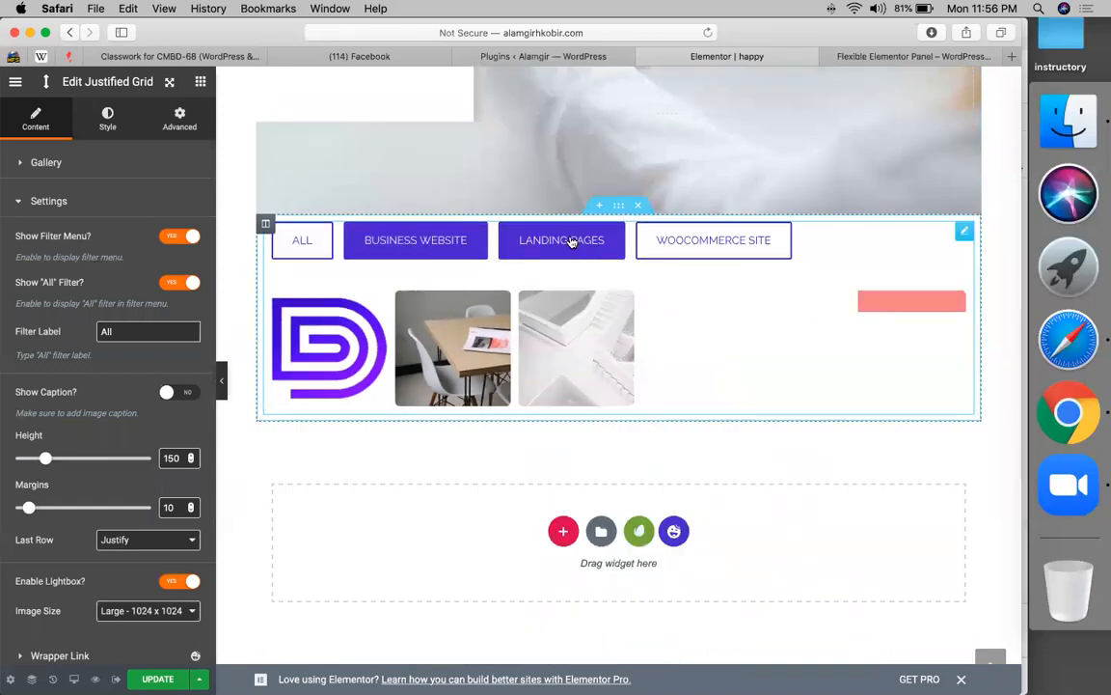
click(658, 247)
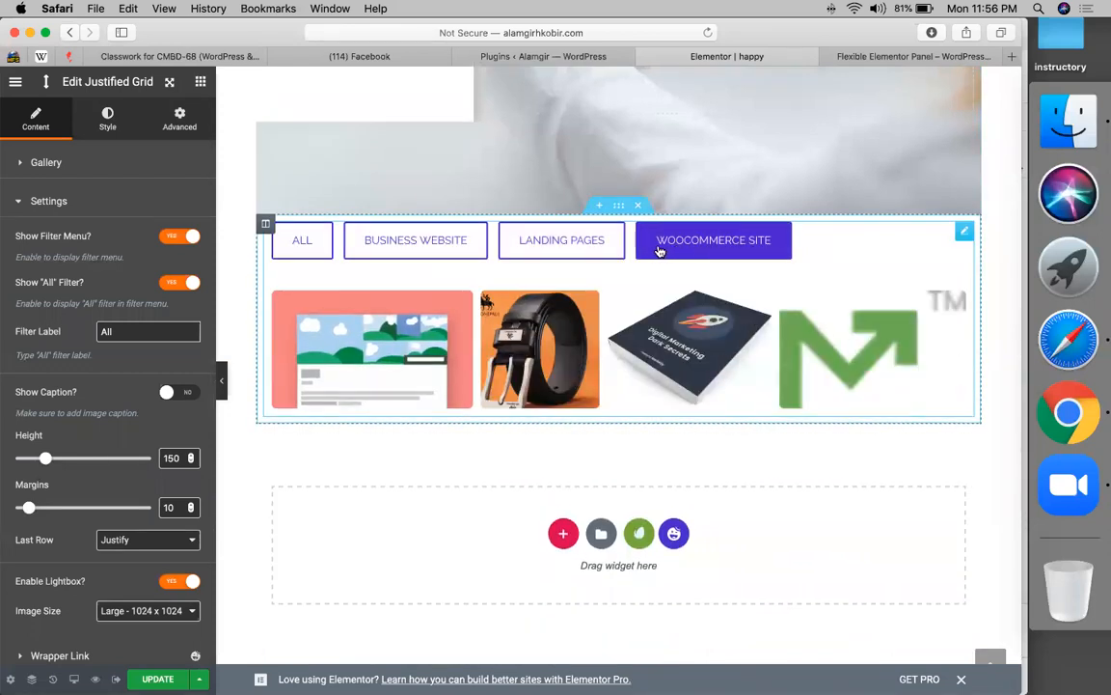
click(302, 241)
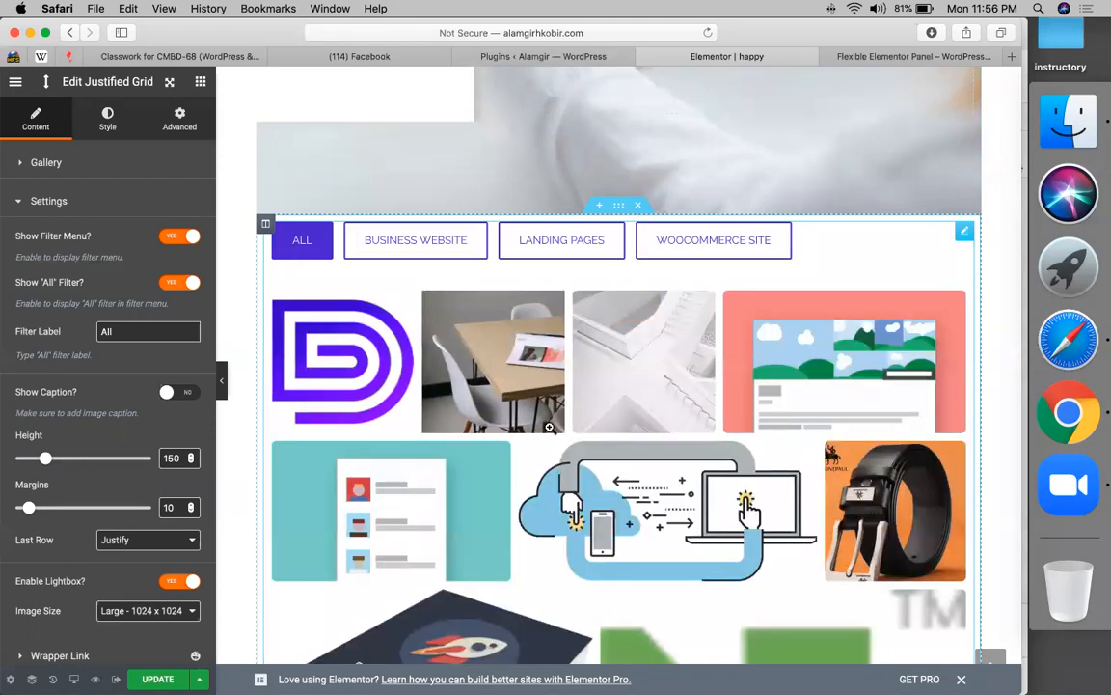
- Keep the grid's image size at Large - 1024 x 1024
scroll(550, 428, down, 2)
scroll(549, 427, up, 5)
scroll(550, 418, down, 3)
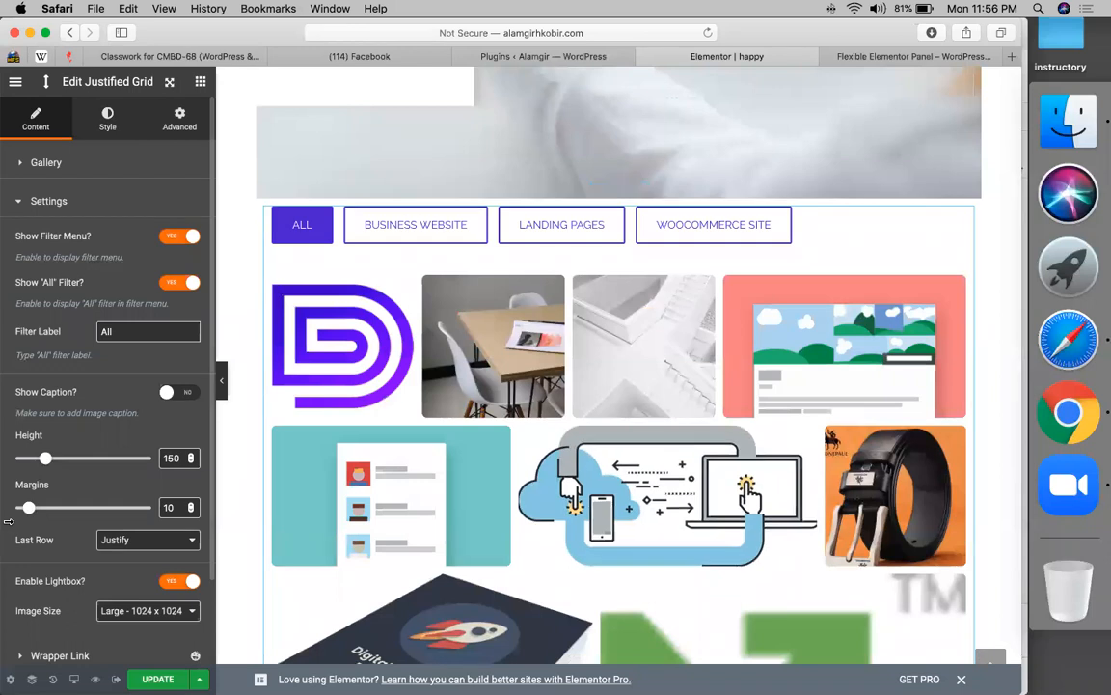
scroll(110, 529, down, 1)
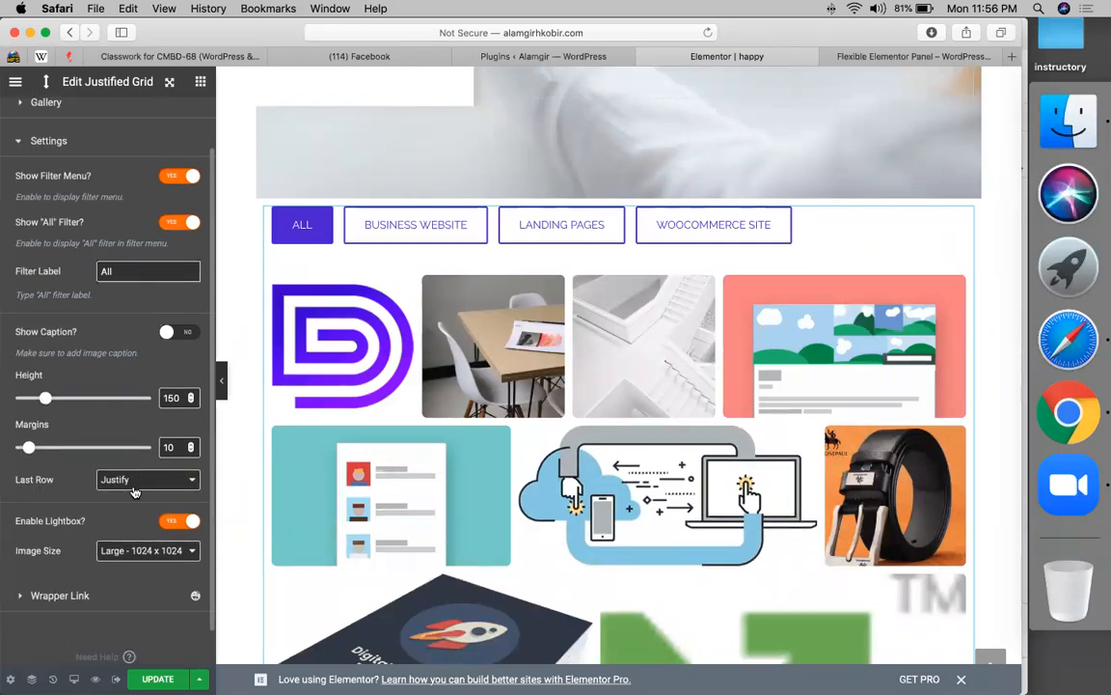
click(128, 552)
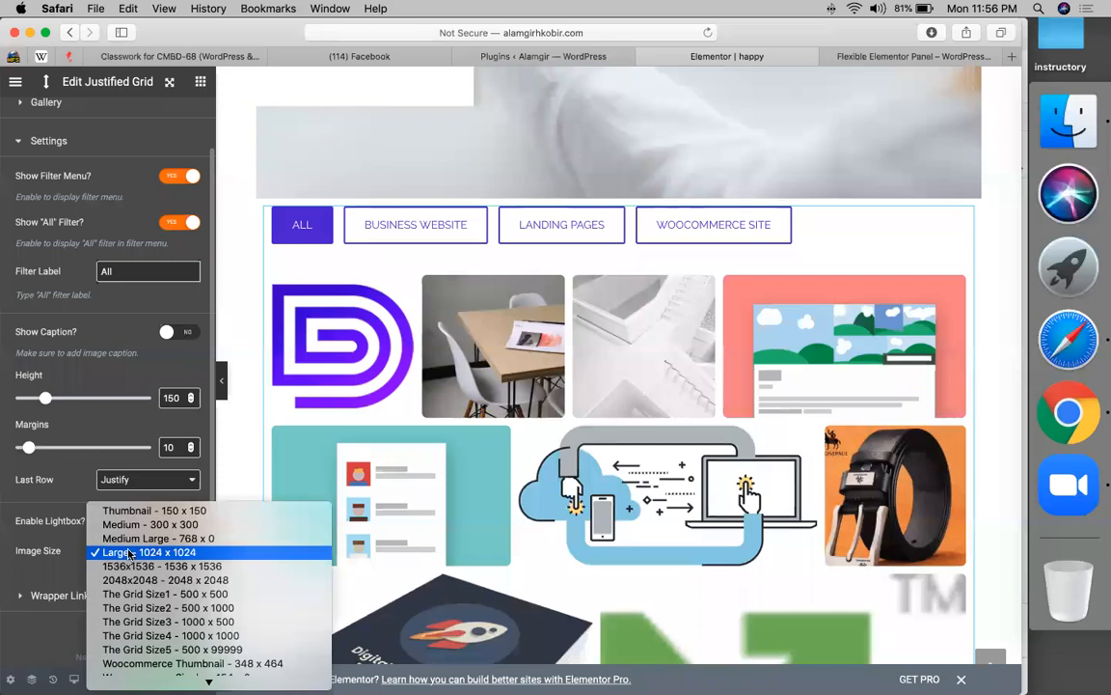
click(128, 551)
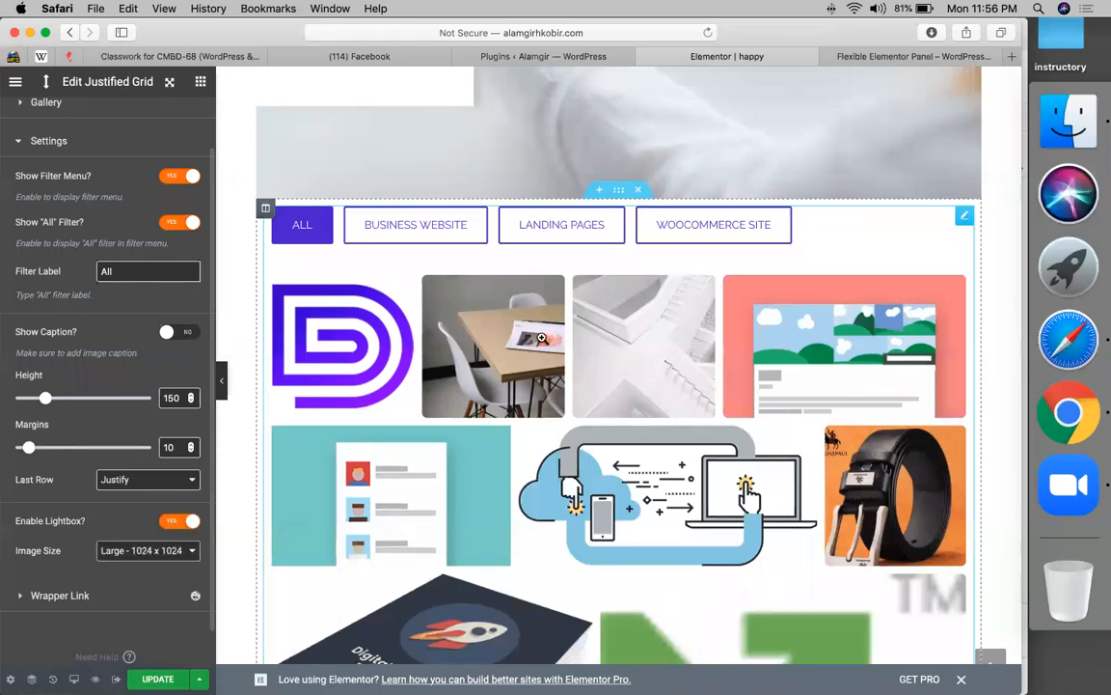
- Reopen the business website group's three images in the Edit Gallery dialog
scroll(200, 331, up, 1)
scroll(201, 331, up, 2)
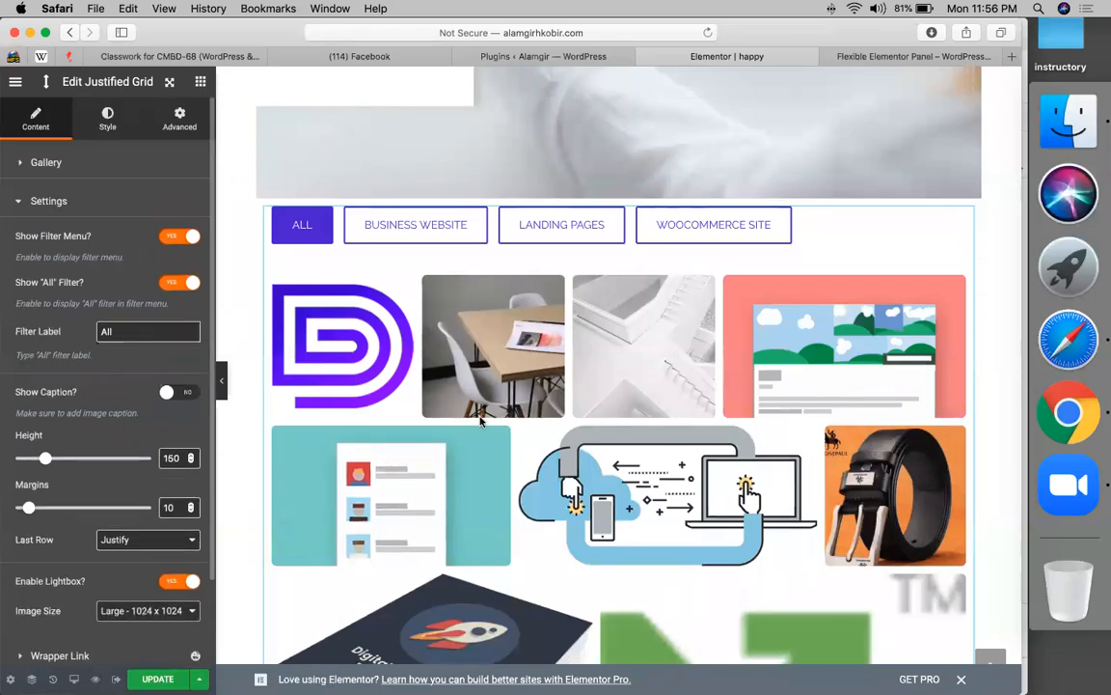
click(50, 164)
click(53, 213)
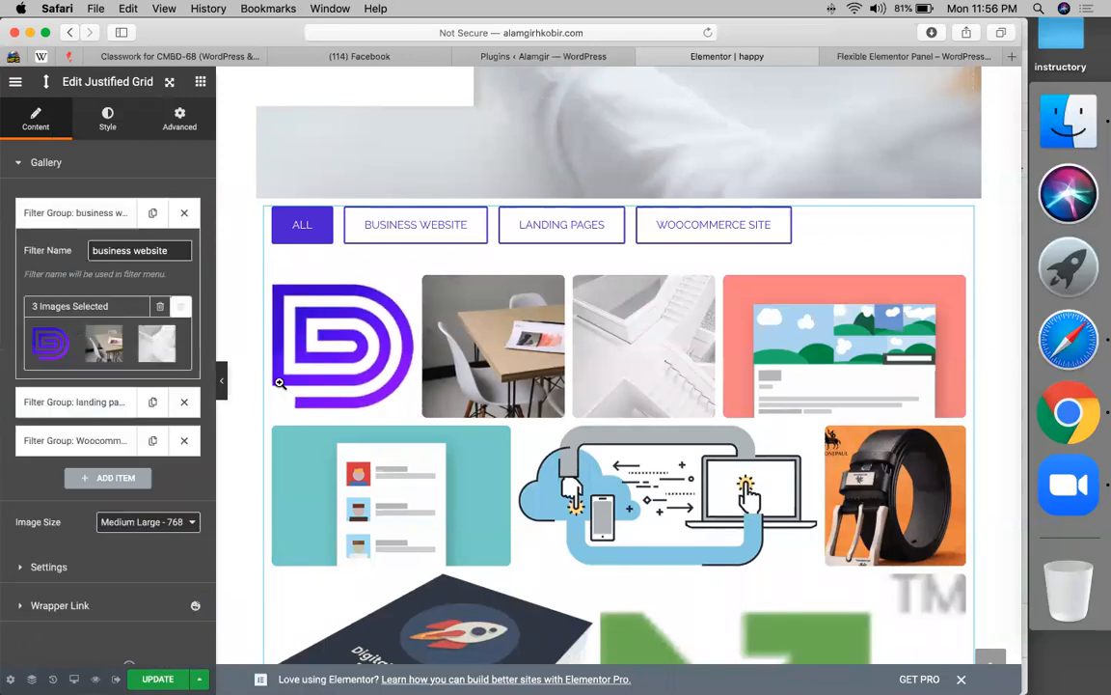
click(48, 341)
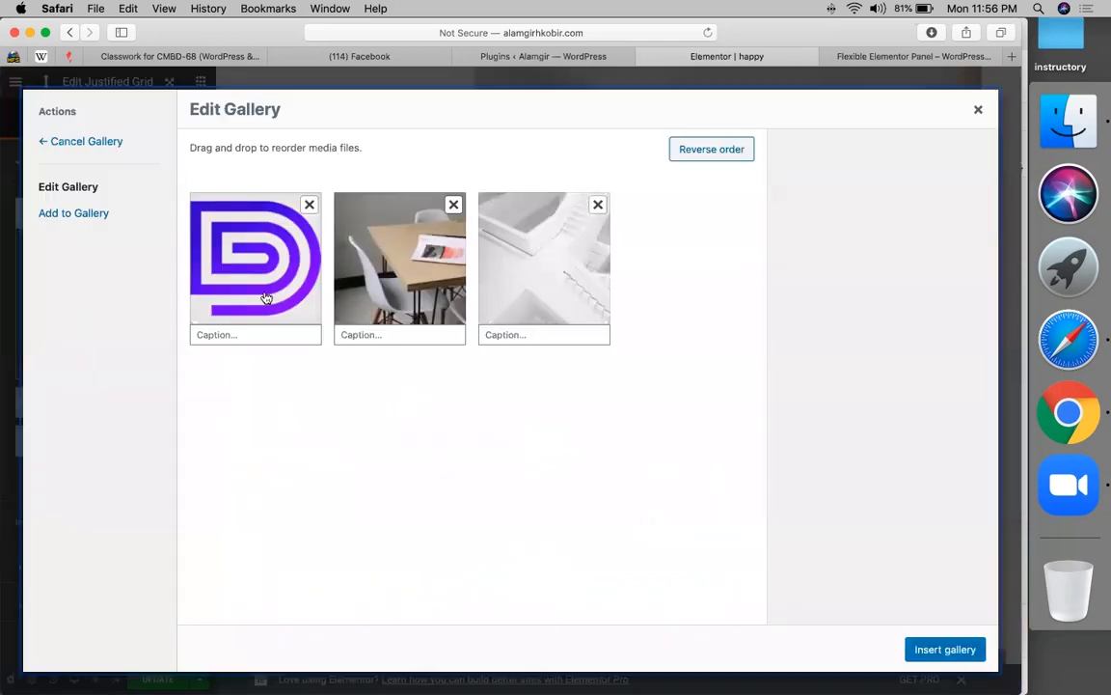
- Caption the D logo image 'agency website' and insert the gallery back into the grid
click(245, 336)
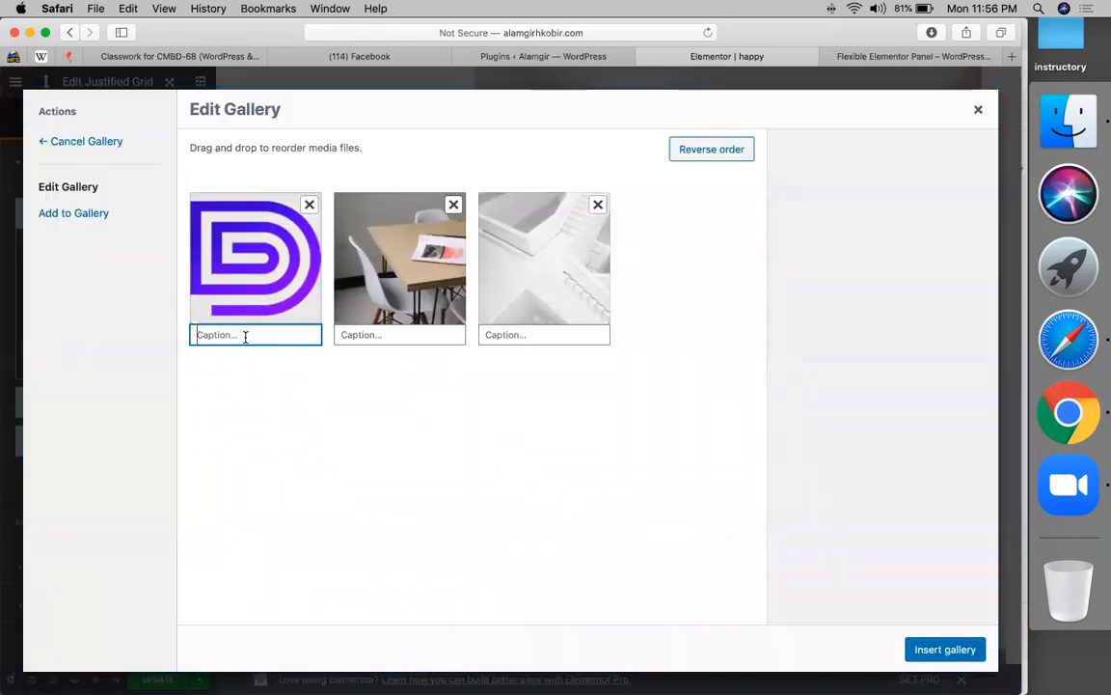
text(agency website)
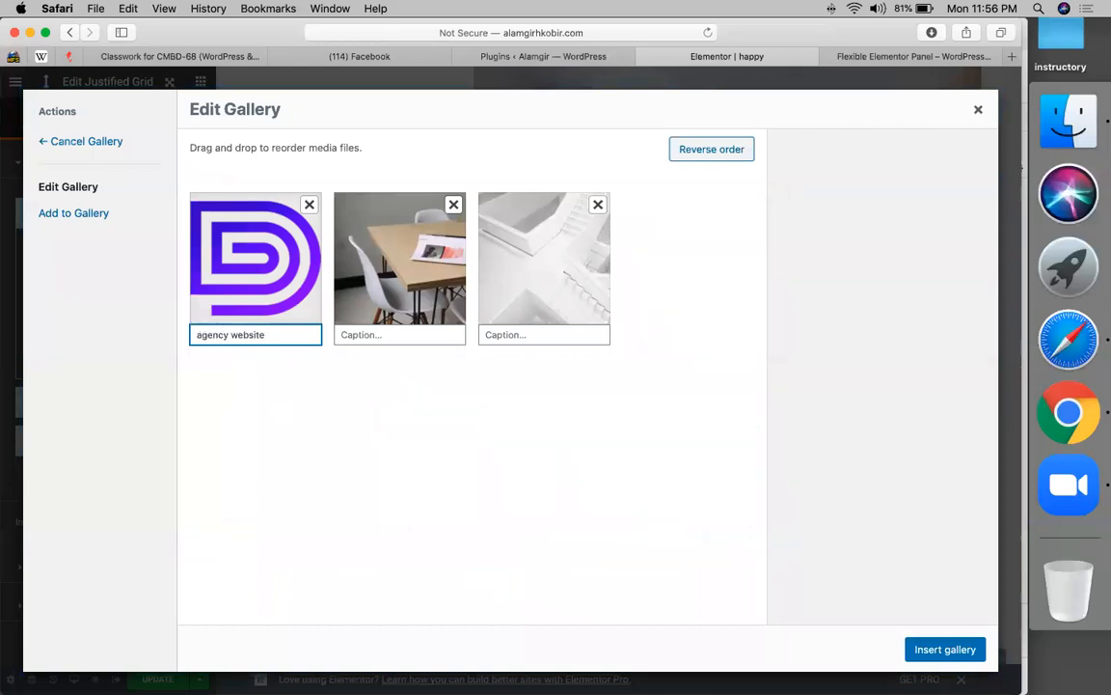
click(958, 650)
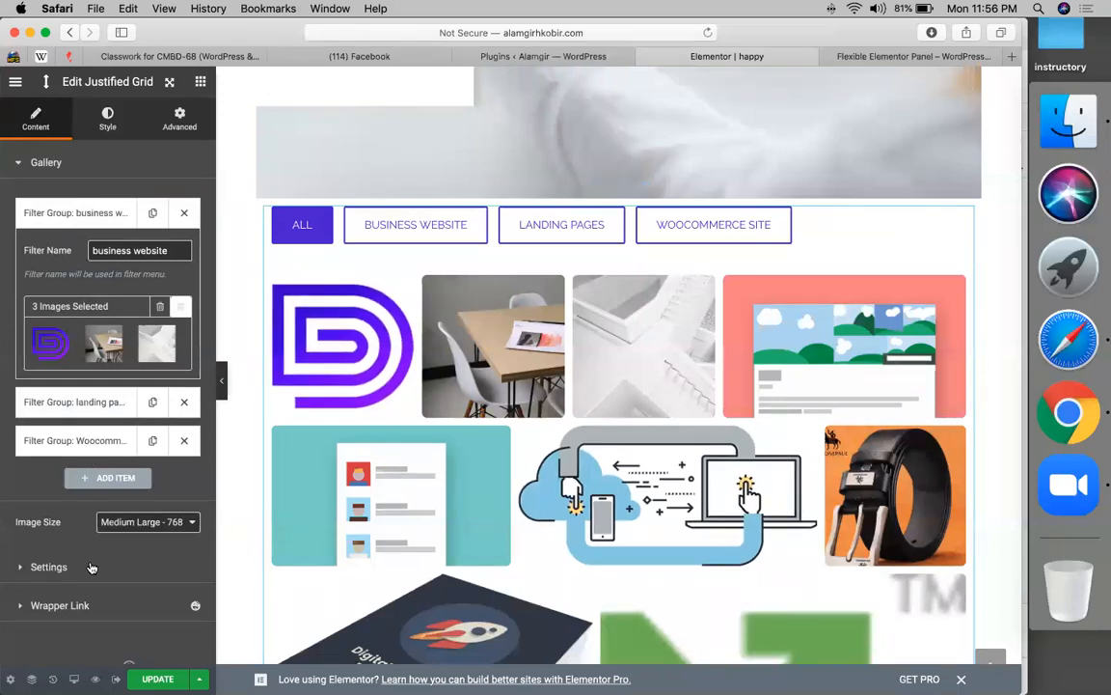
- Switch Show Caption to YES in the grid settings and check the D logo's 'agency website' caption
click(48, 567)
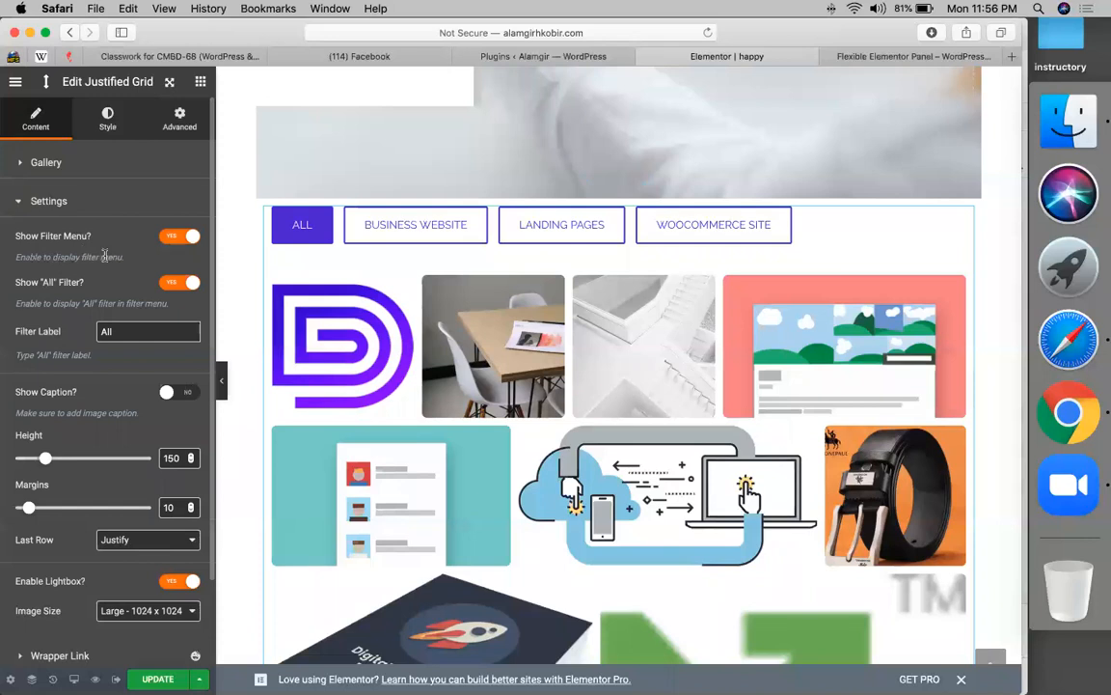
click(185, 394)
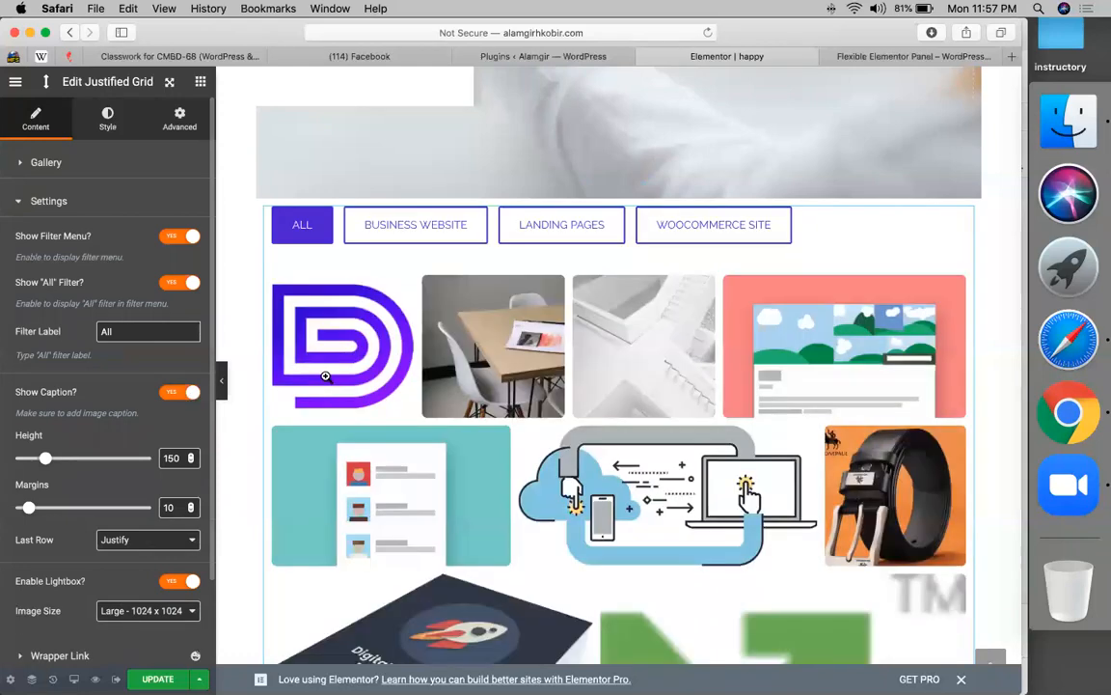
mouse_move(325, 378)
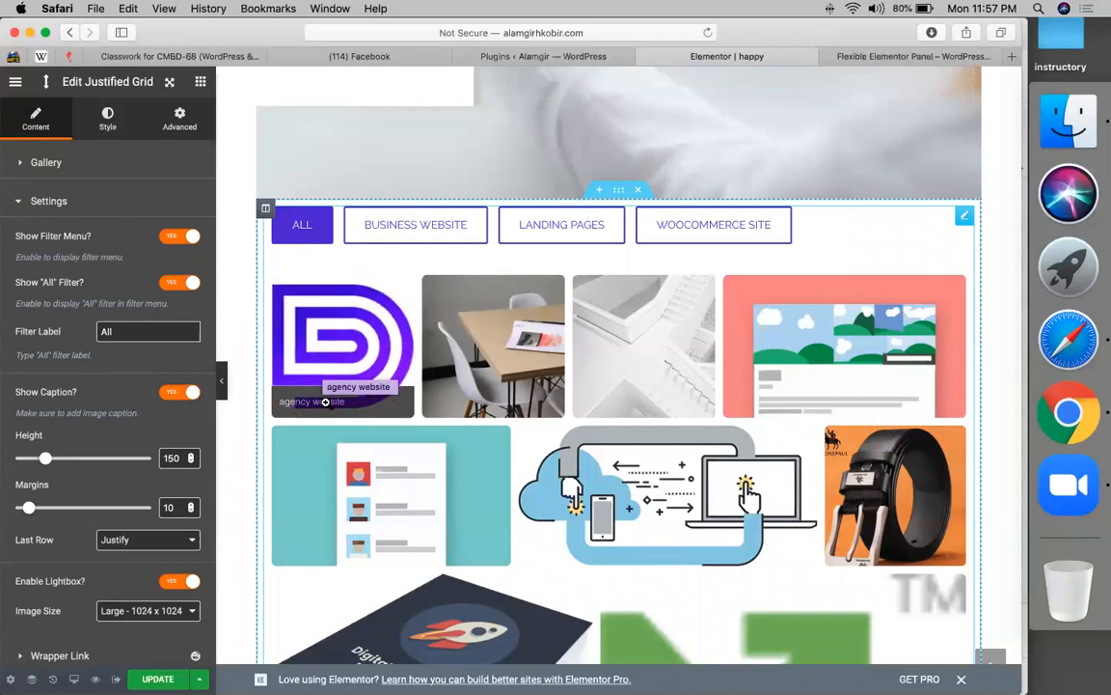
scroll(384, 424, down, 10)
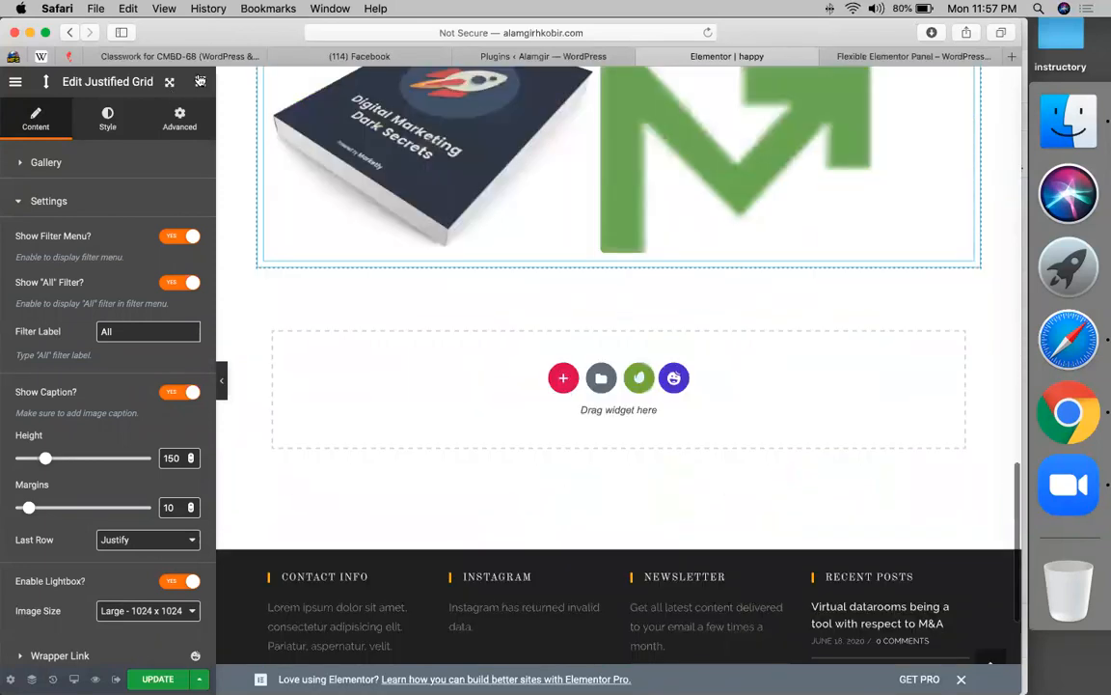
- Drag a Happy Addons Gradient Heading into the empty section below the gallery
click(200, 82)
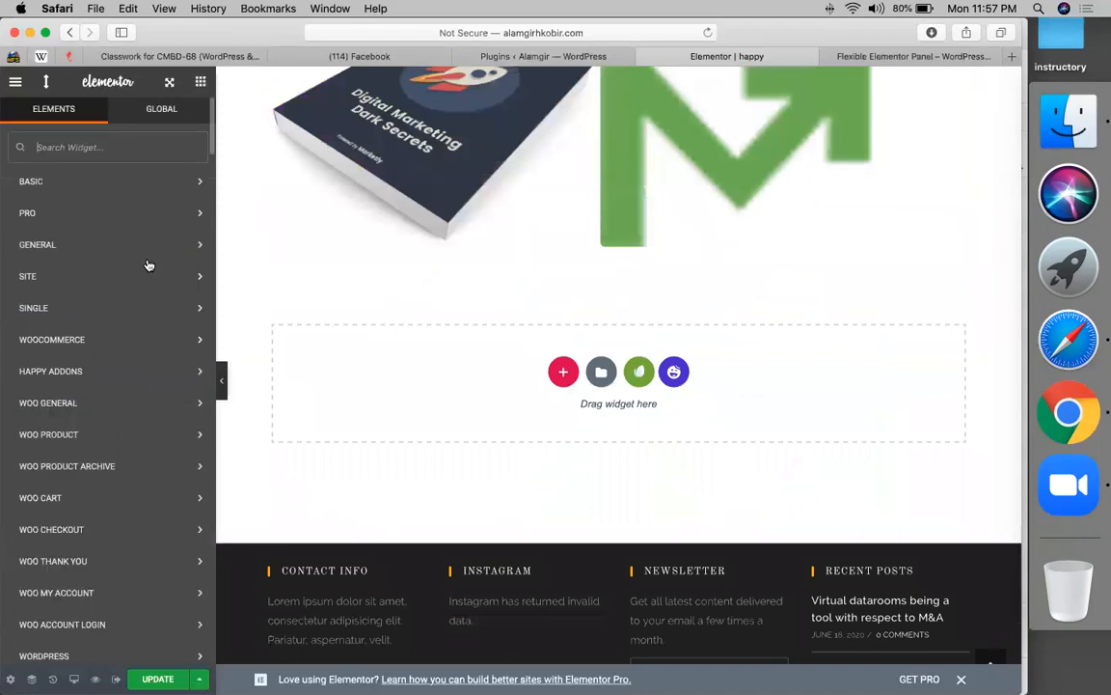
click(84, 372)
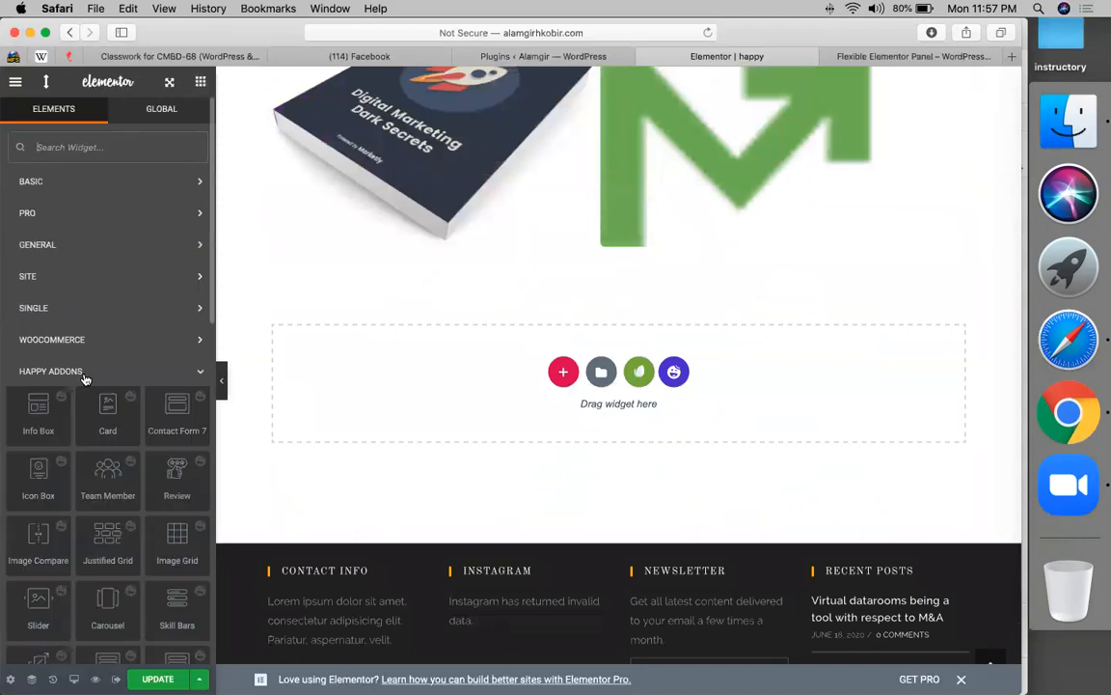
scroll(108, 424, down, 3)
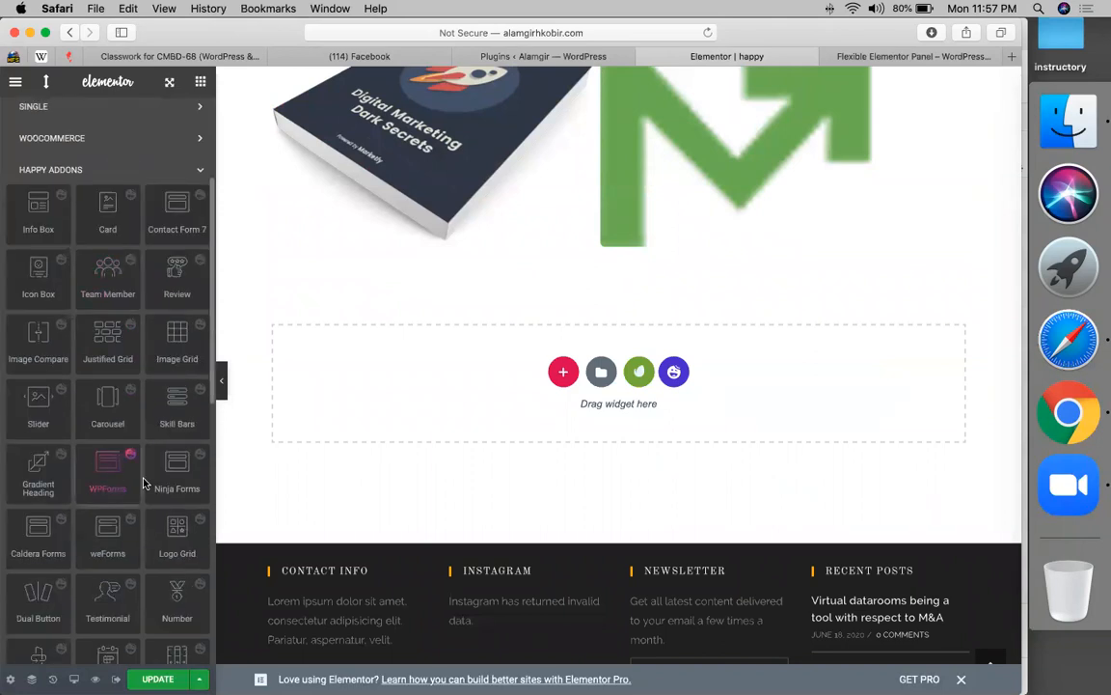
scroll(46, 490, down, 1)
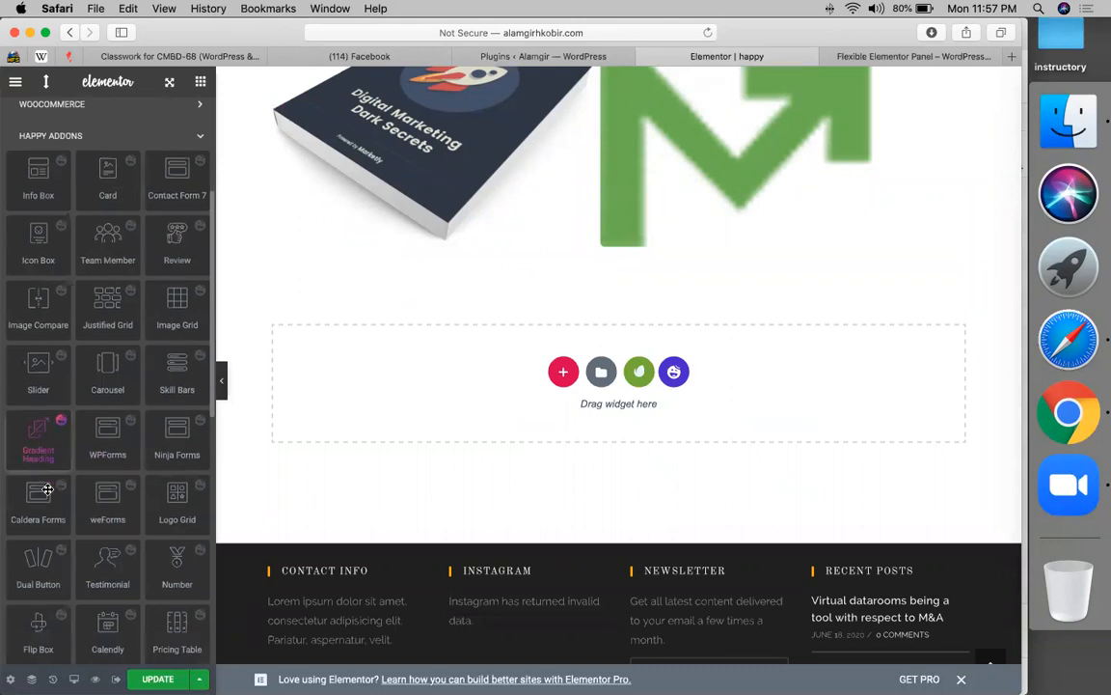
drag(33, 454, 613, 373)
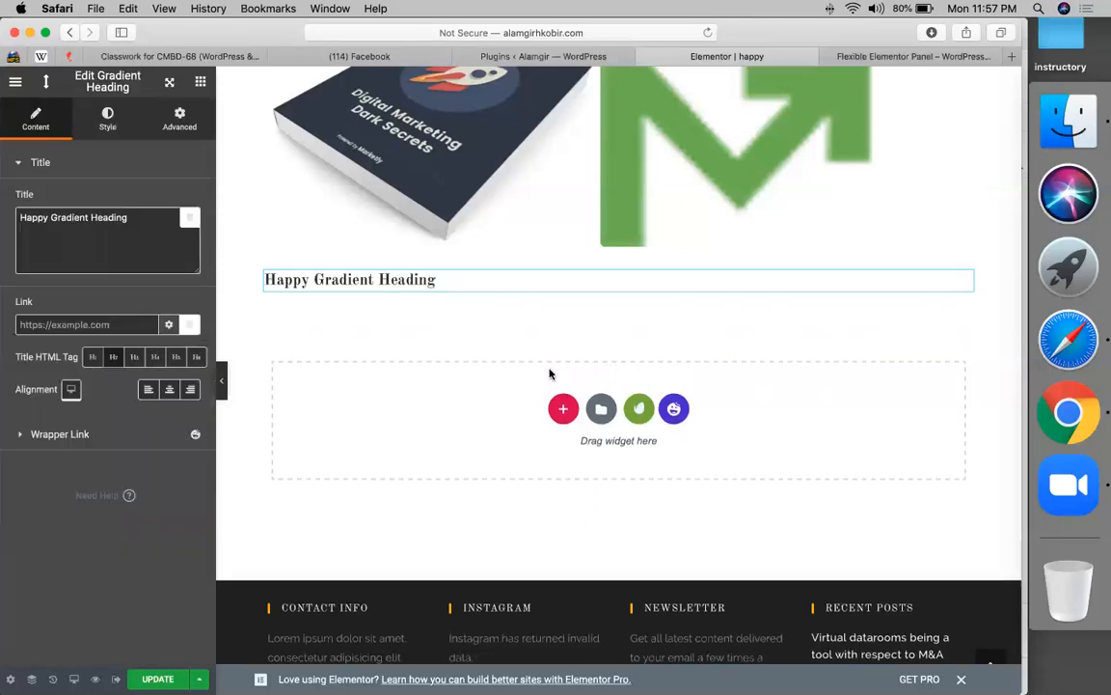
- Replace the Gradient Heading's default title with a person's name
click(99, 231)
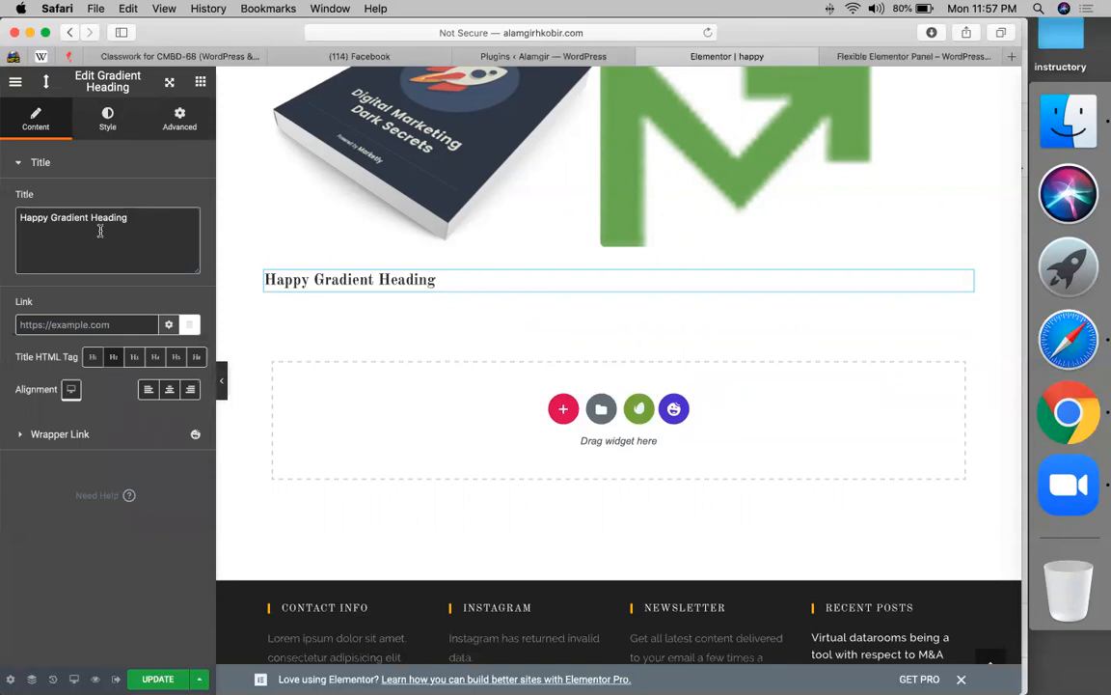
key(super+a)
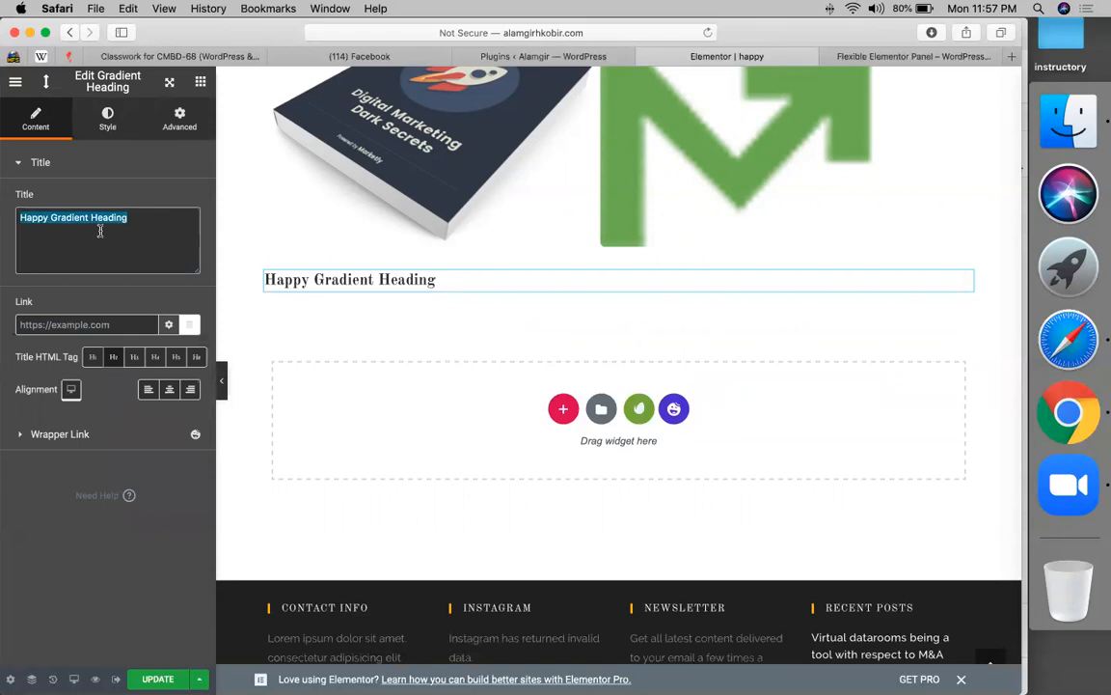
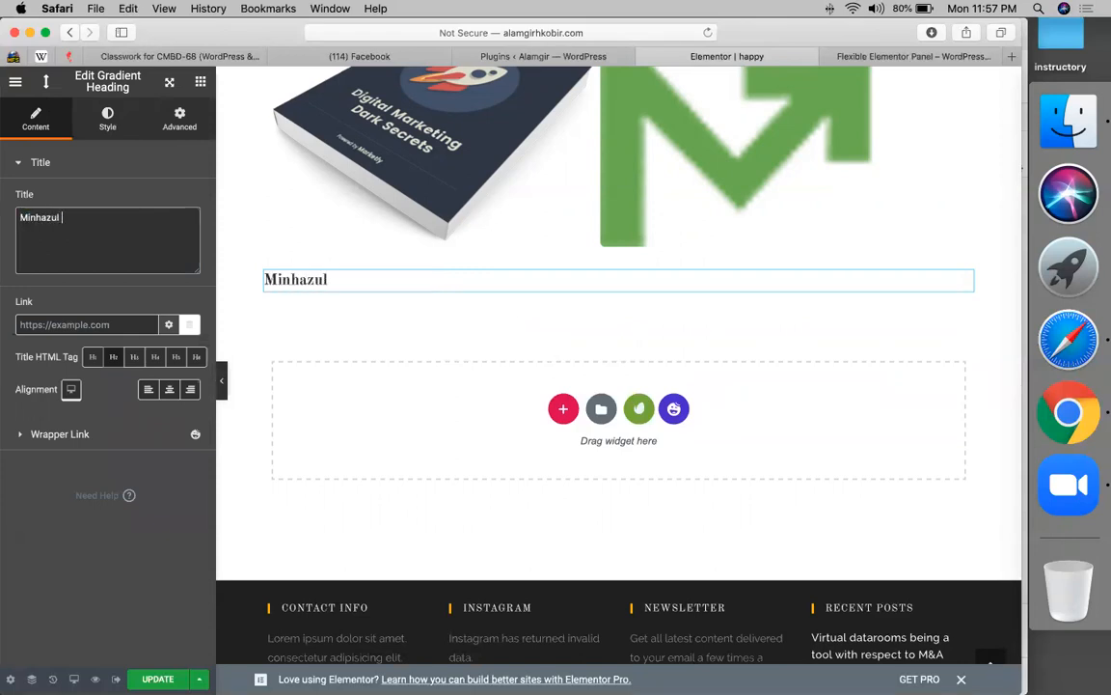
click(108, 118)
- Color the heading text orange and set its typography size to 35
click(169, 233)
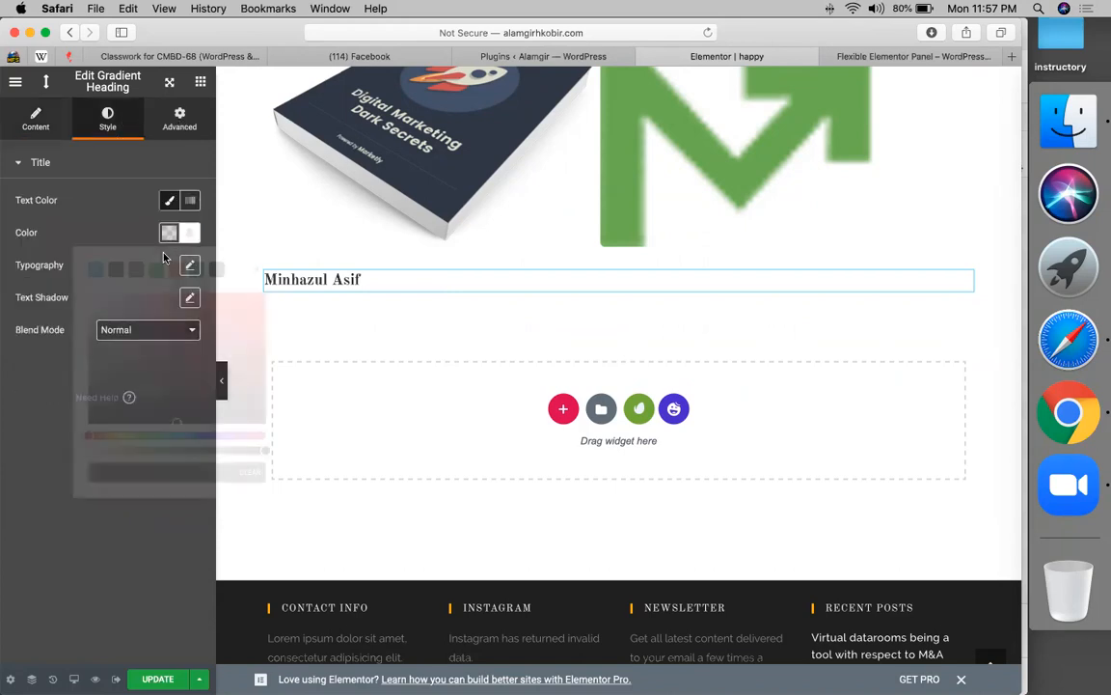
click(176, 269)
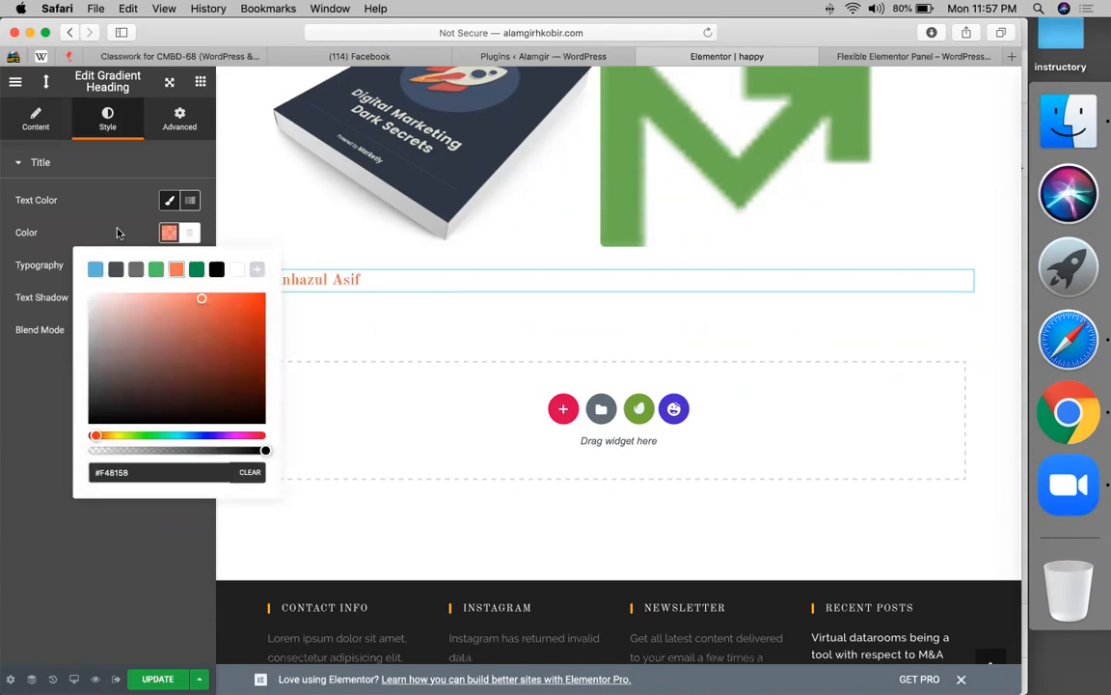
click(153, 209)
click(190, 266)
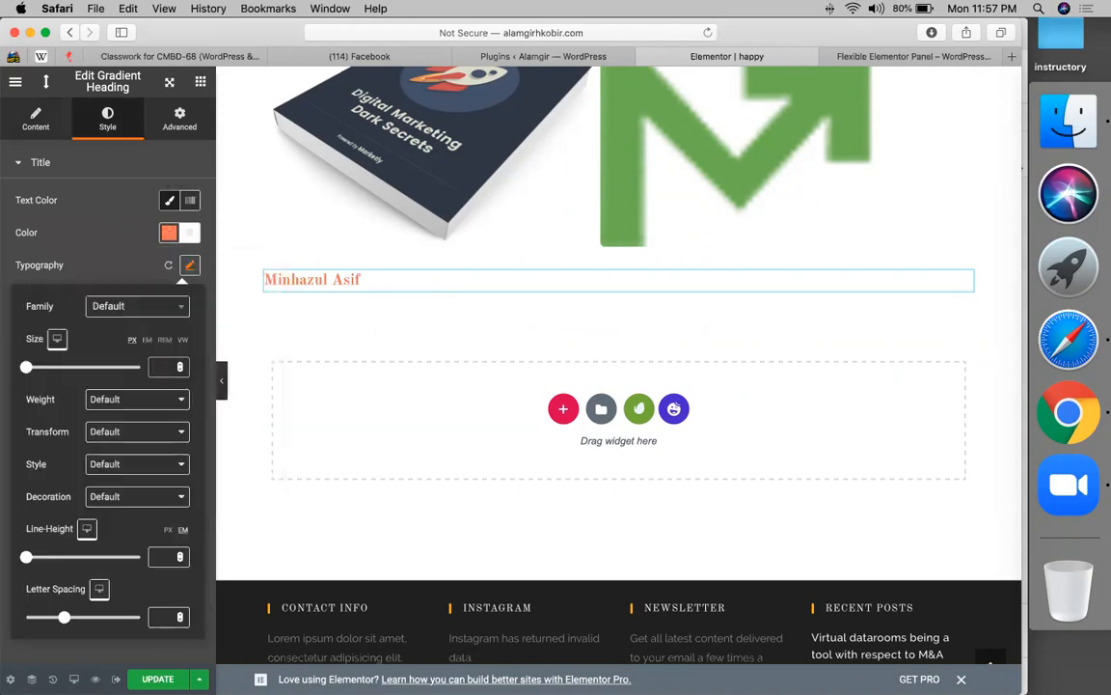
text(35)
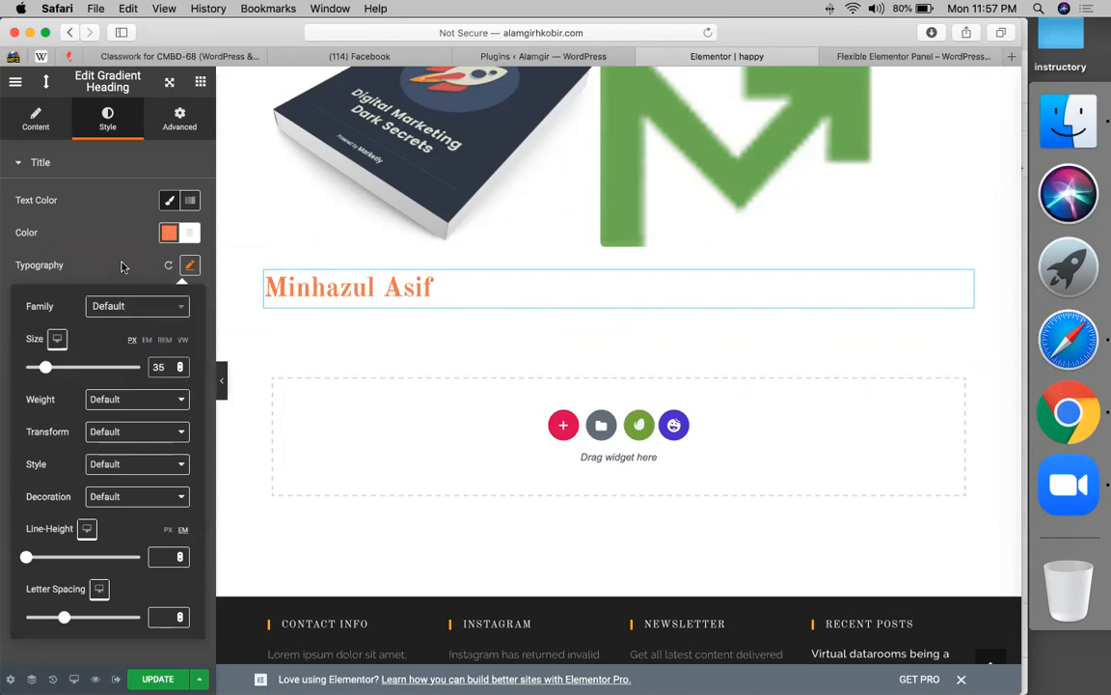
click(122, 267)
- Switch the heading text color to Gradient with a black second color
click(190, 200)
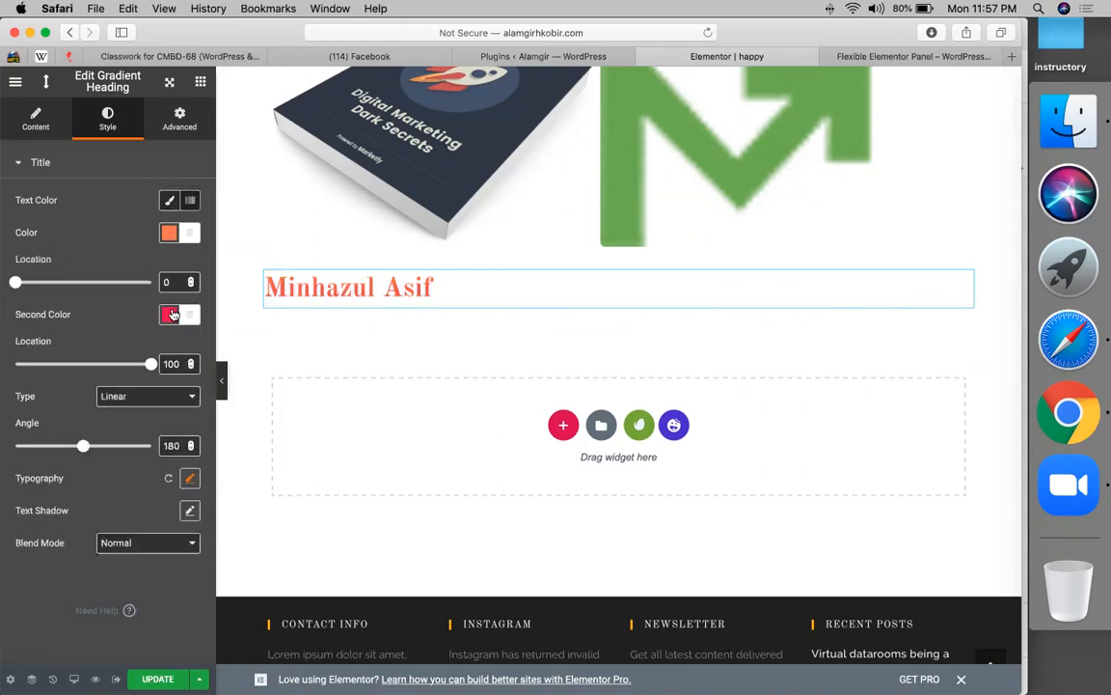
click(170, 317)
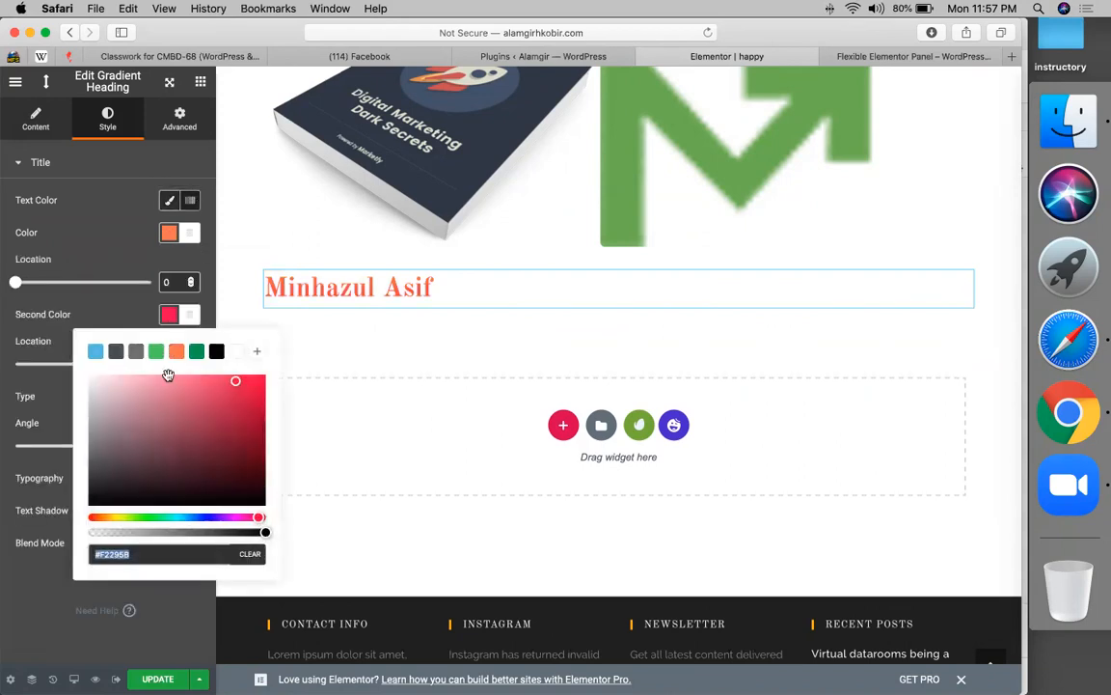
click(217, 352)
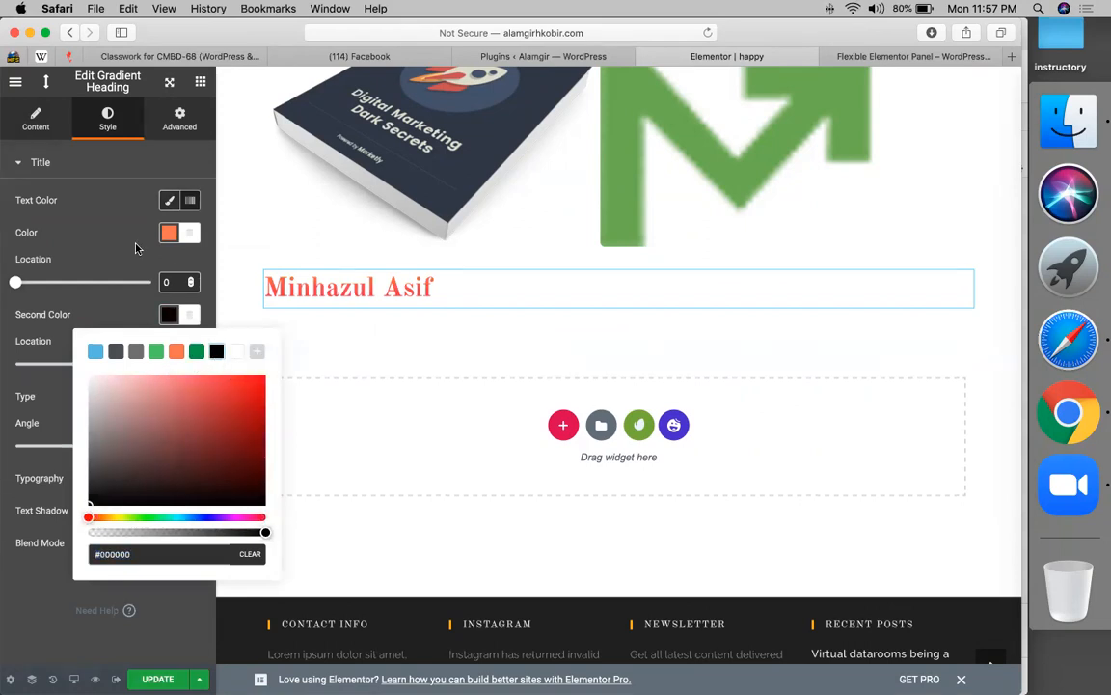
click(121, 219)
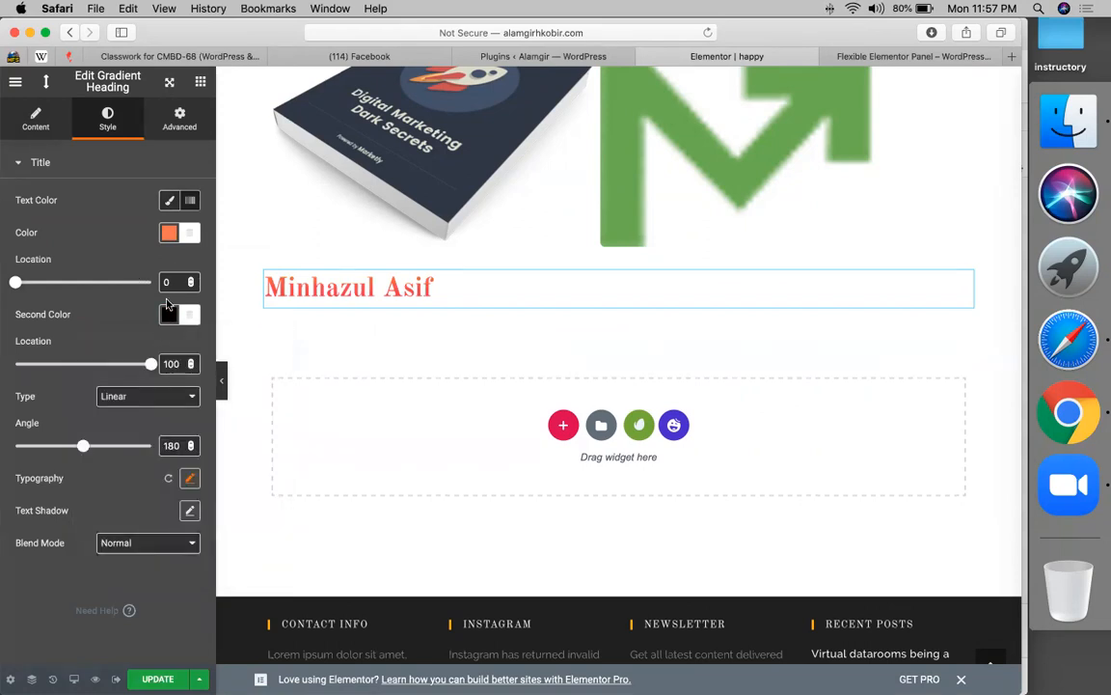
click(192, 202)
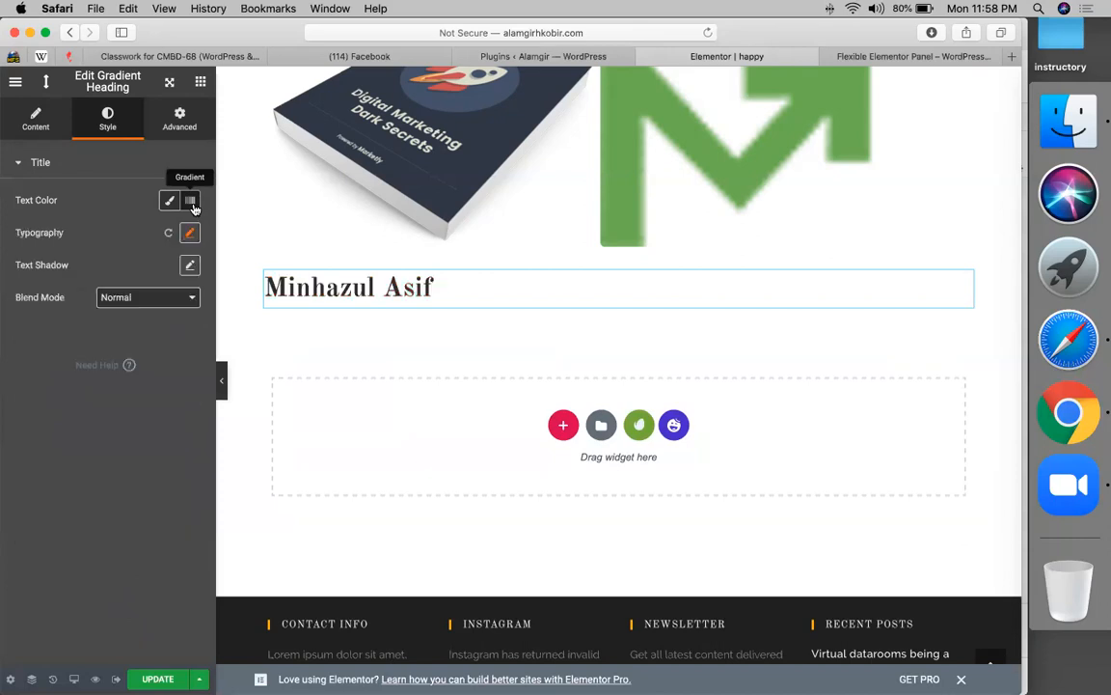
click(192, 202)
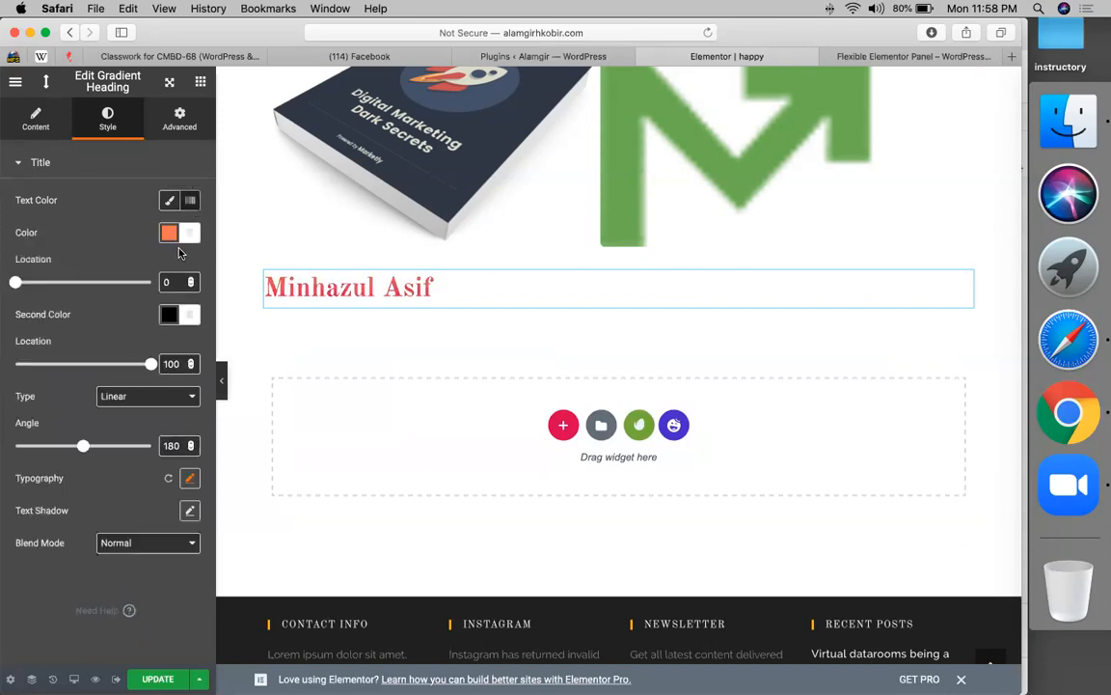
- Make the gradient's first color dark green at location 5
click(51, 282)
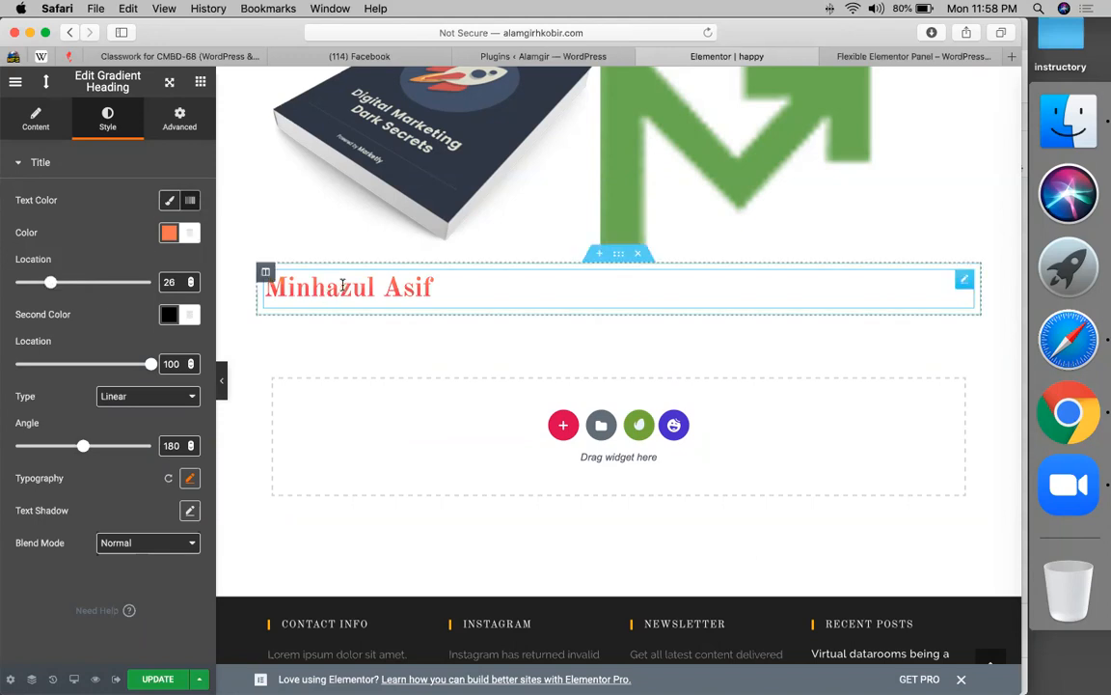
click(169, 234)
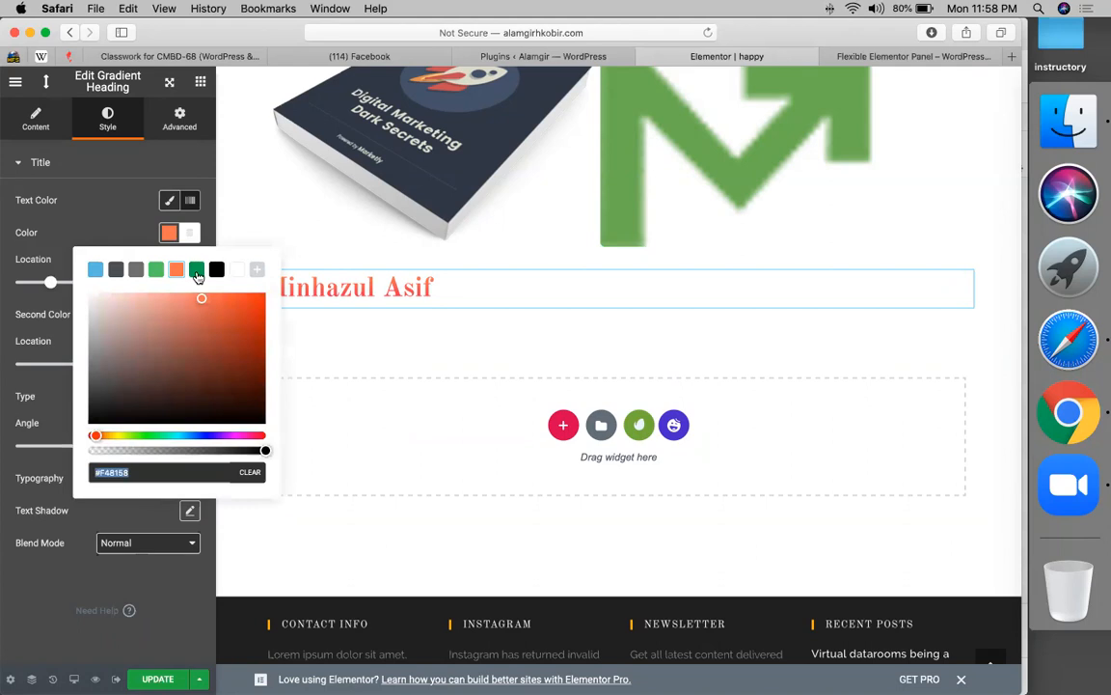
click(197, 270)
click(362, 287)
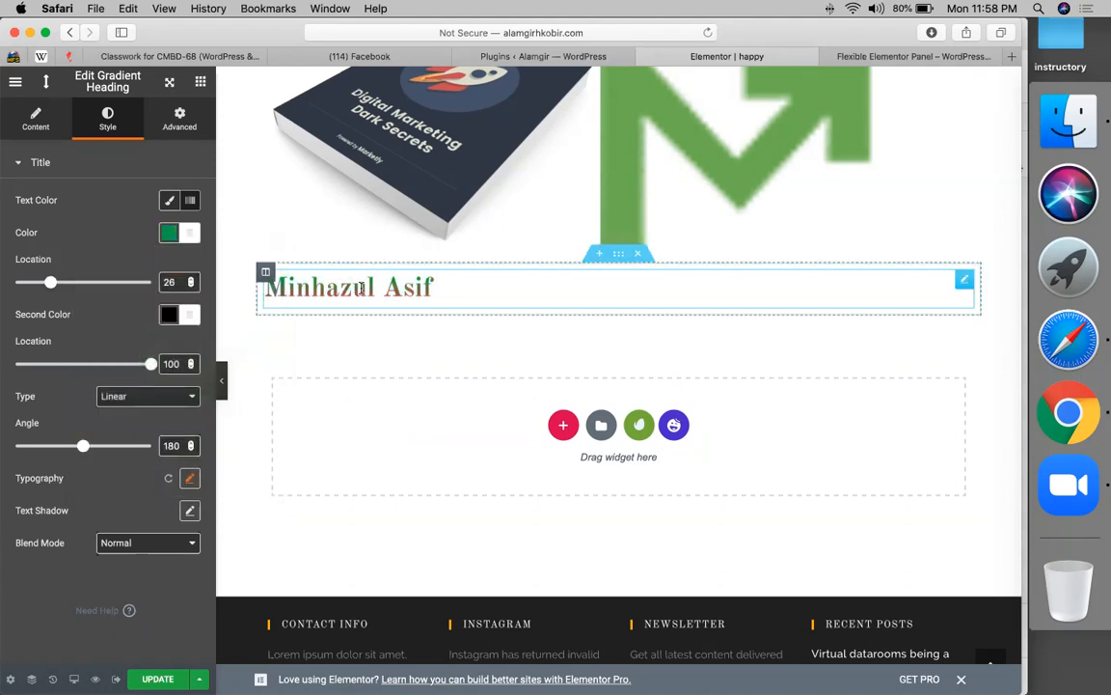
click(20, 284)
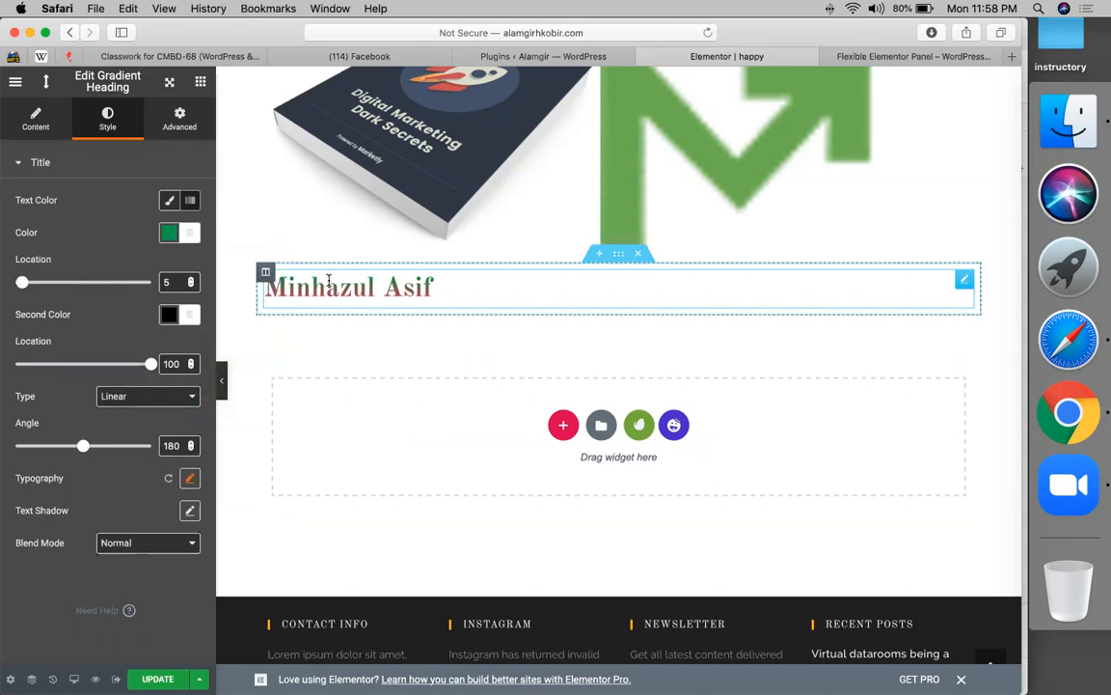
scroll(329, 281, up, 5)
scroll(329, 281, down, 5)
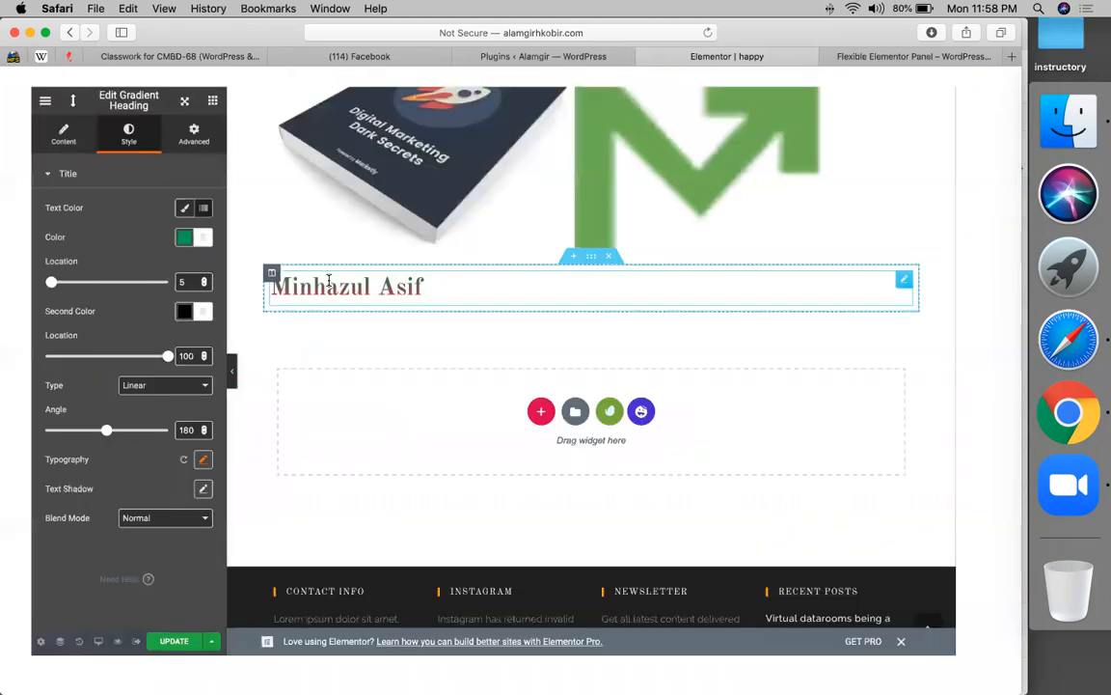
- Move the gradient's second color stop to 63 and change its type to Radial
click(100, 366)
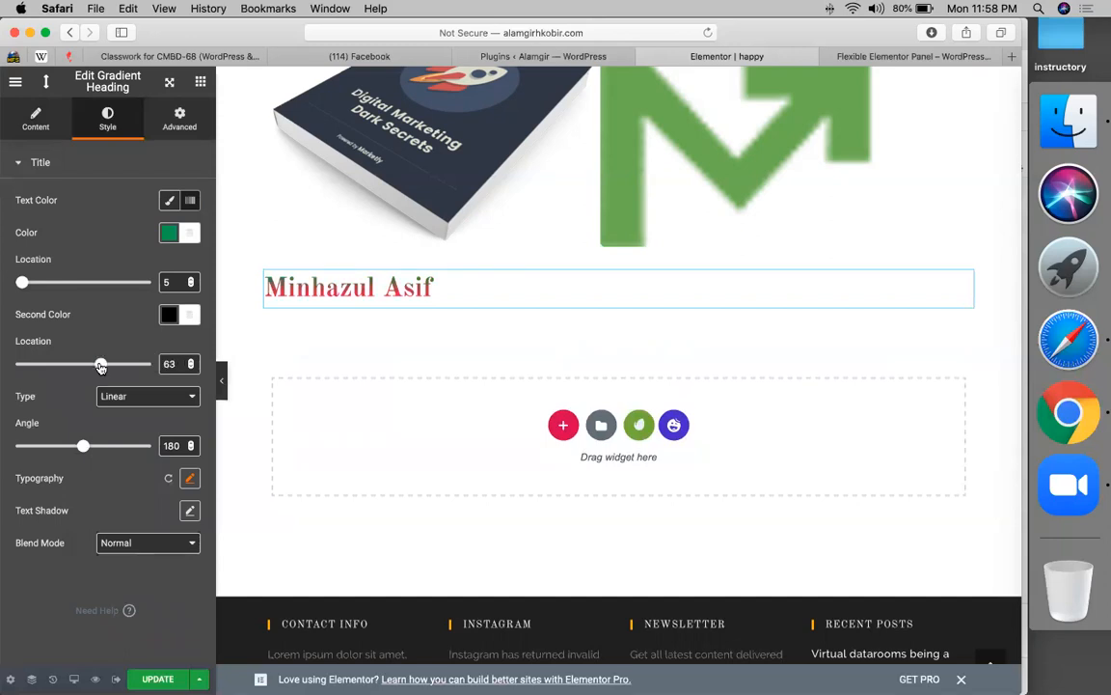
click(133, 397)
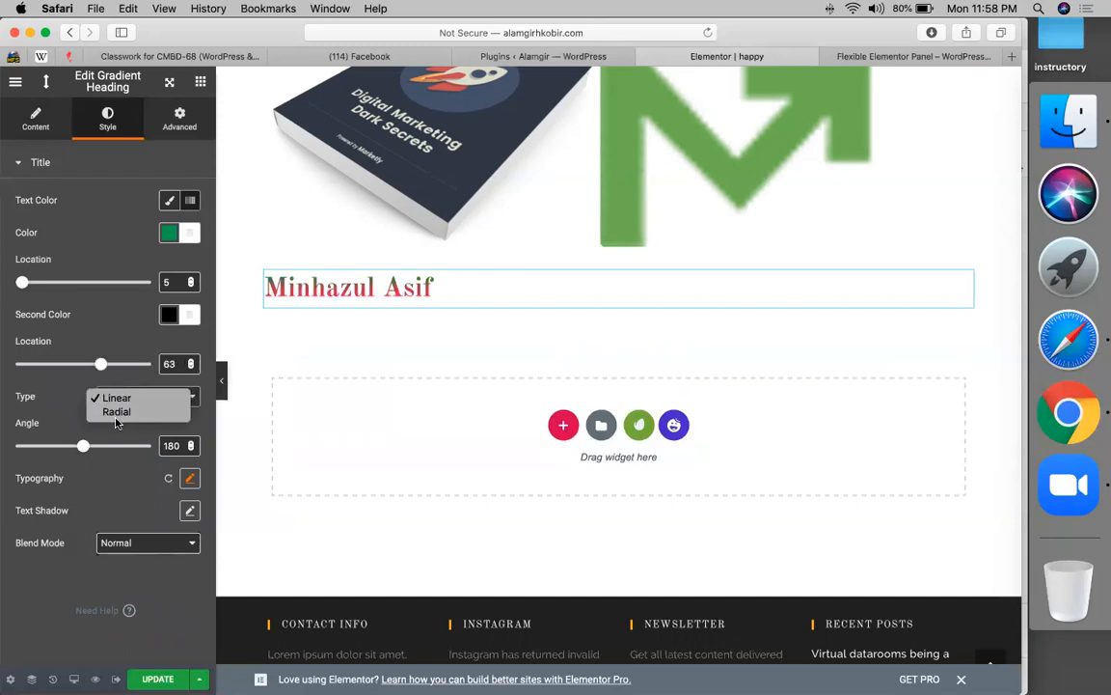
click(117, 412)
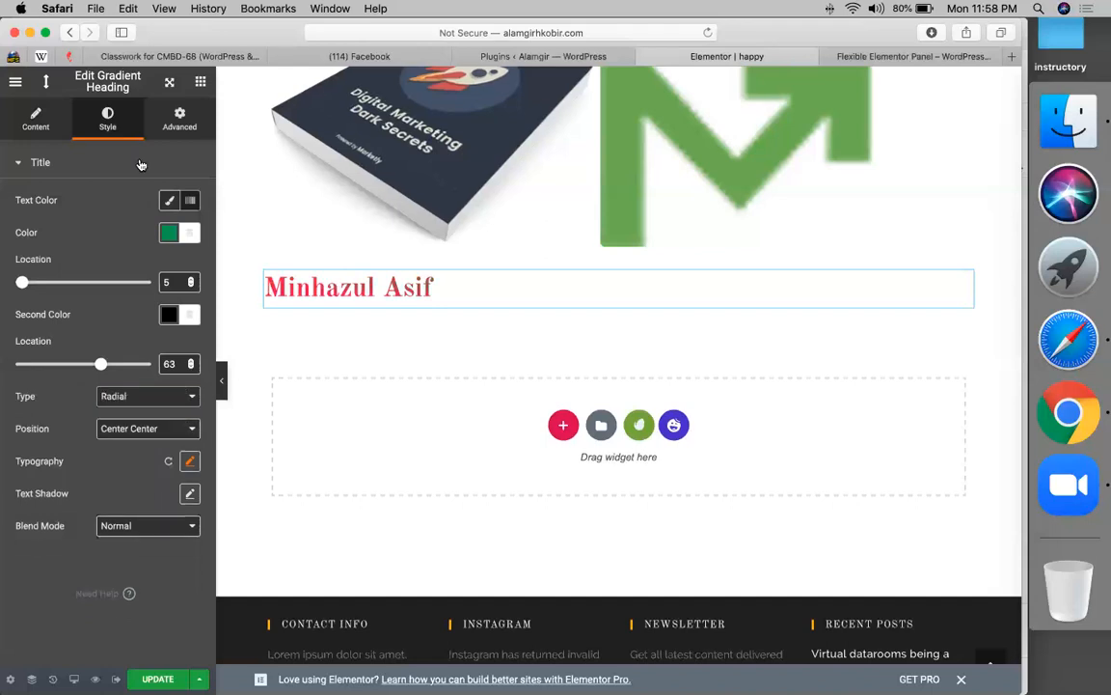
click(169, 206)
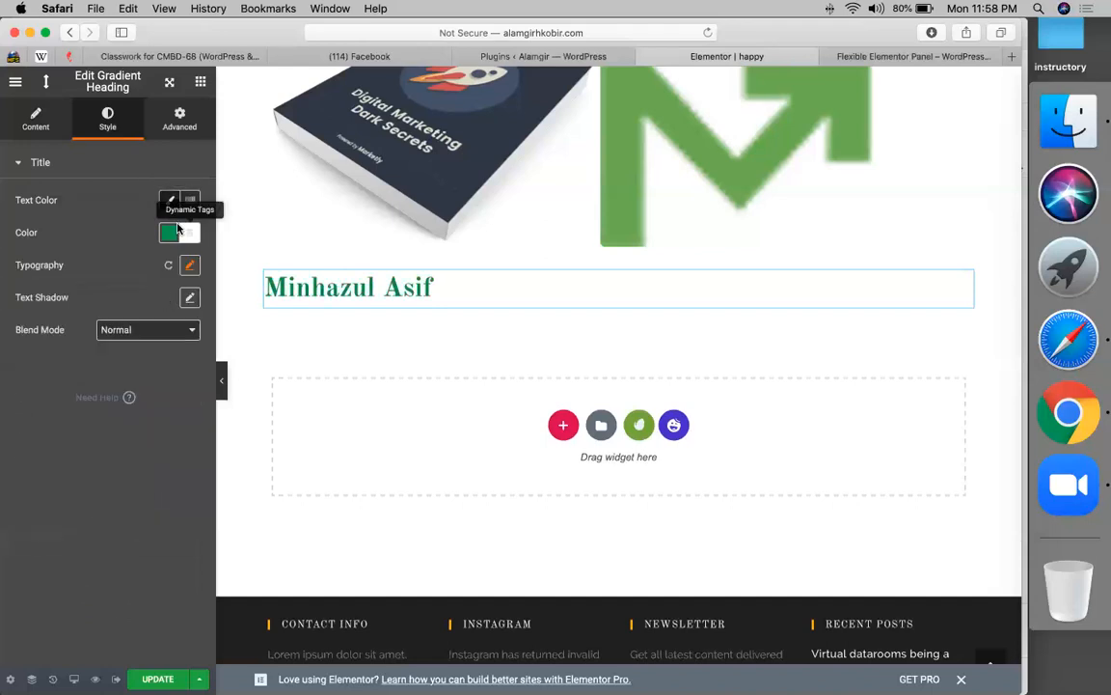
click(171, 205)
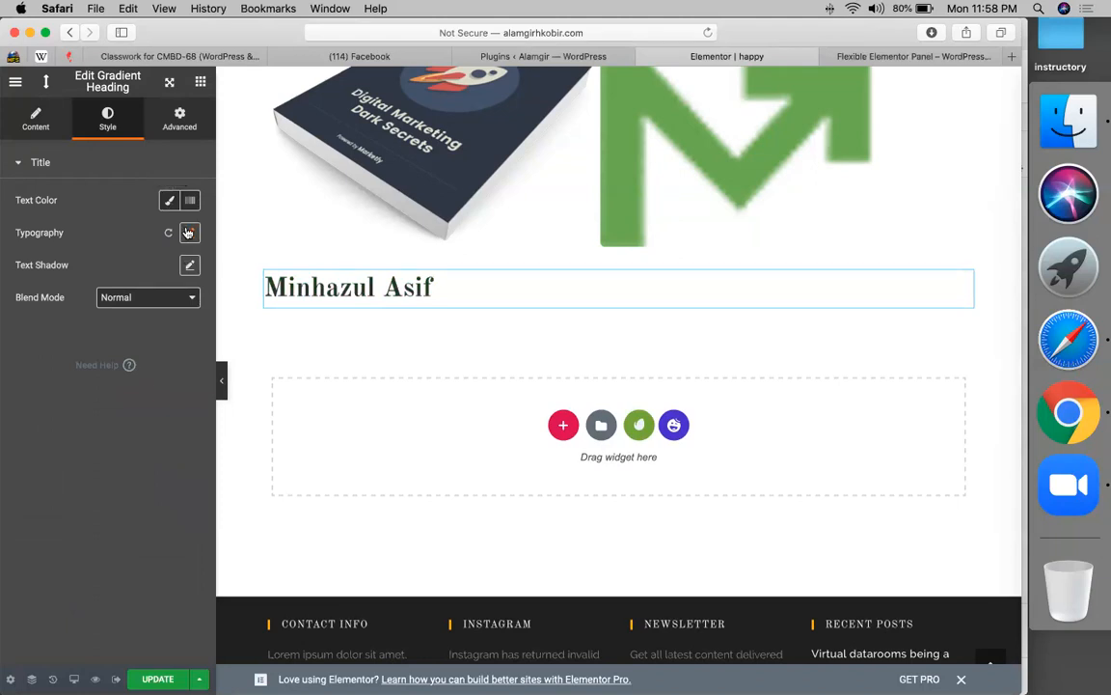
- Set the heading size to 55, re-enable the gradient, and position it Center Left
click(189, 233)
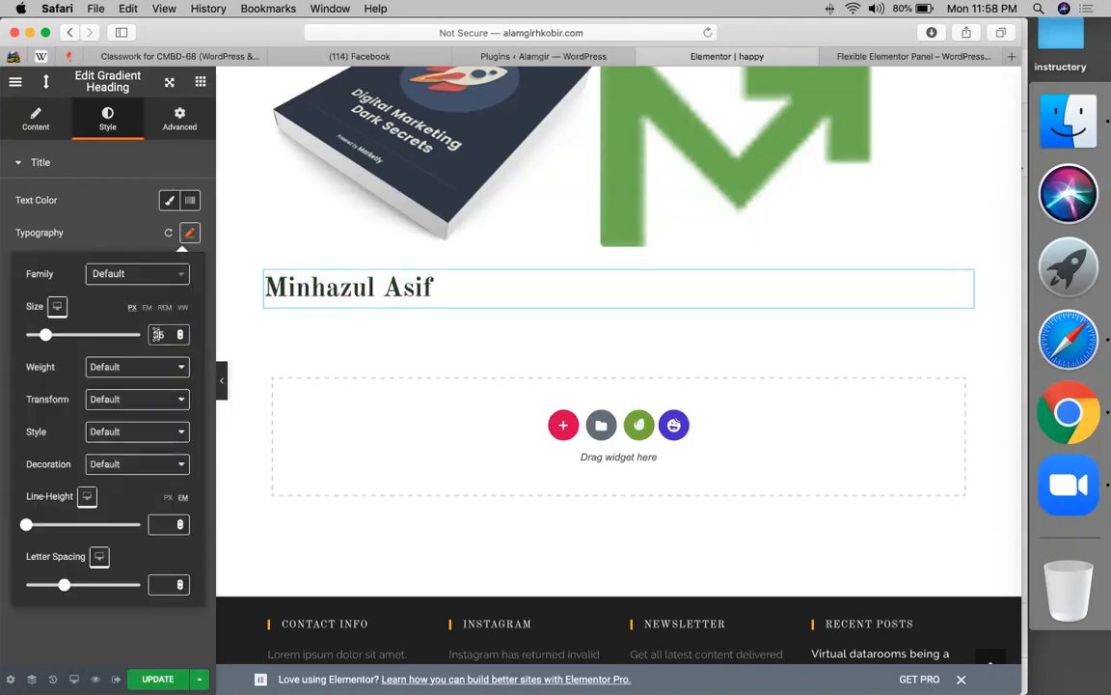
text(55)
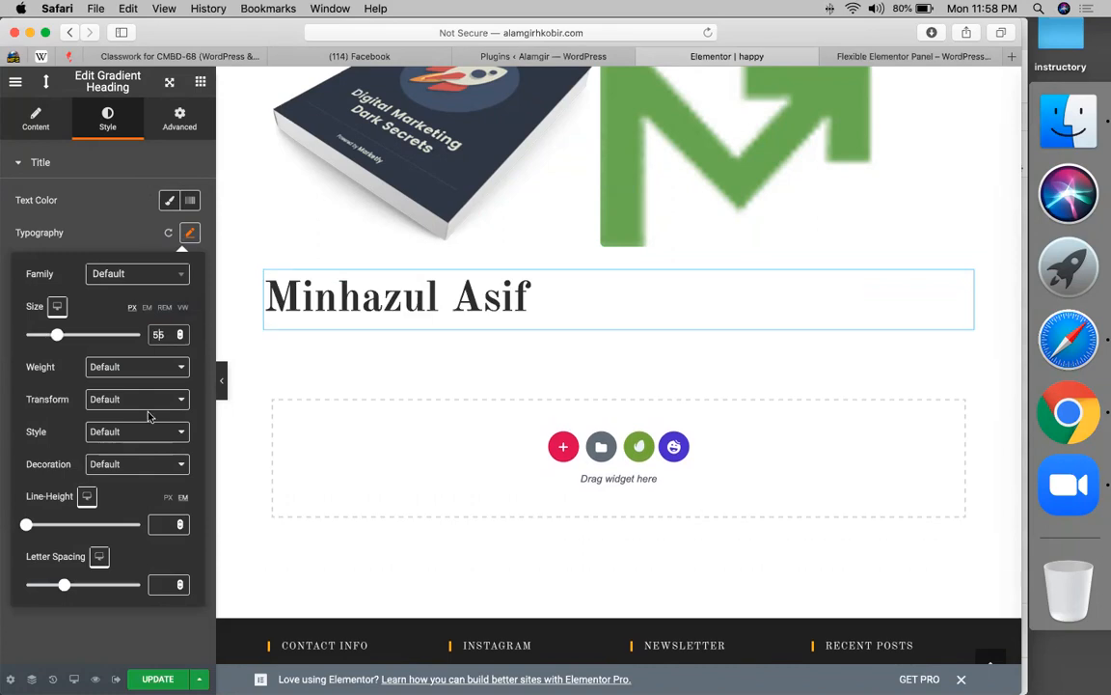
click(190, 235)
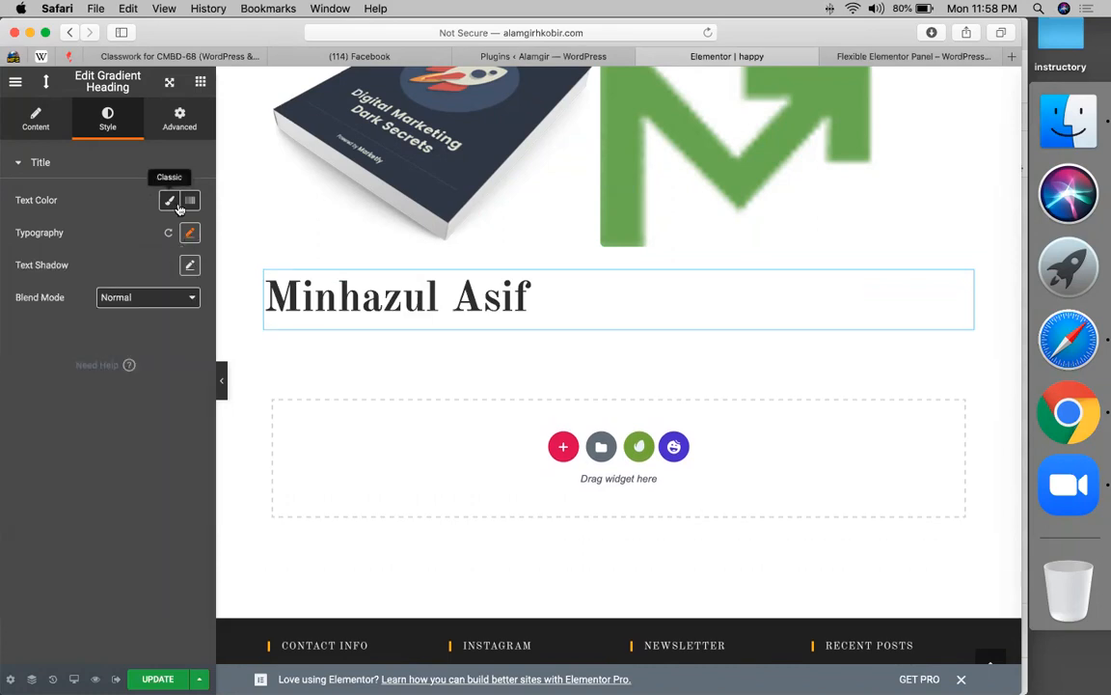
click(189, 203)
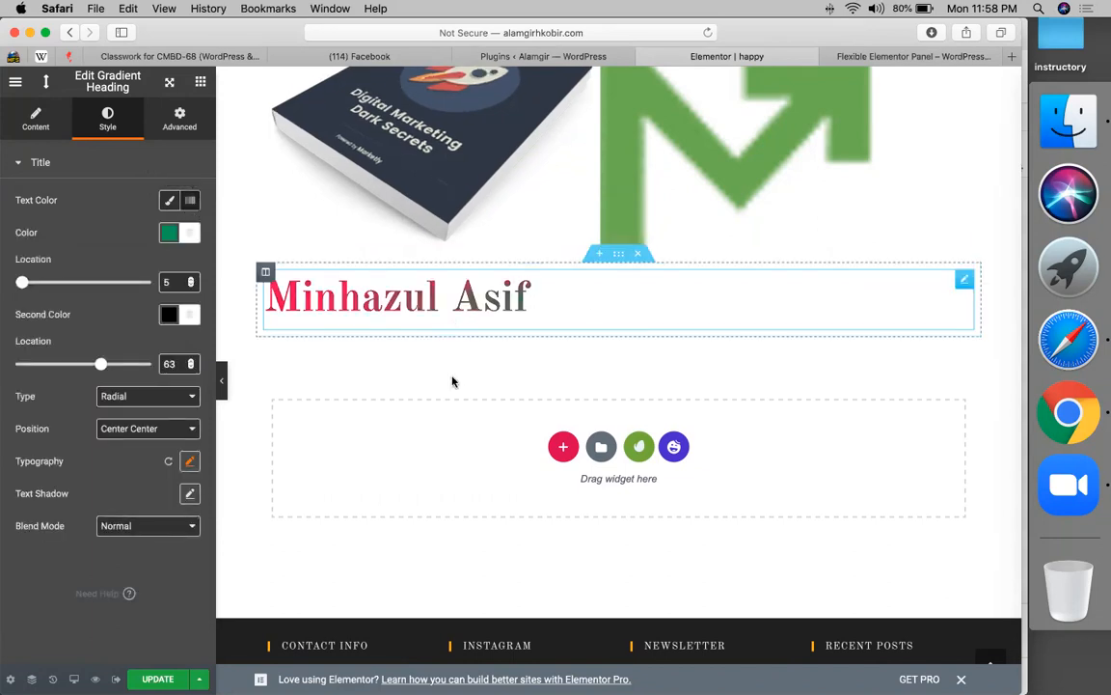
click(125, 433)
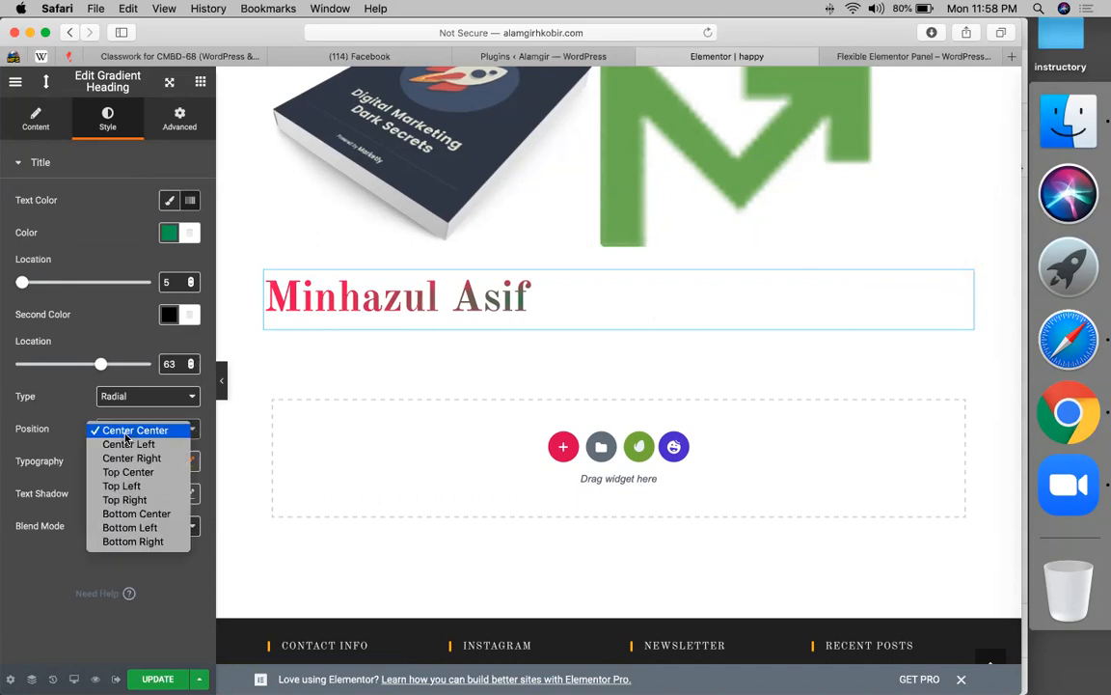
click(126, 444)
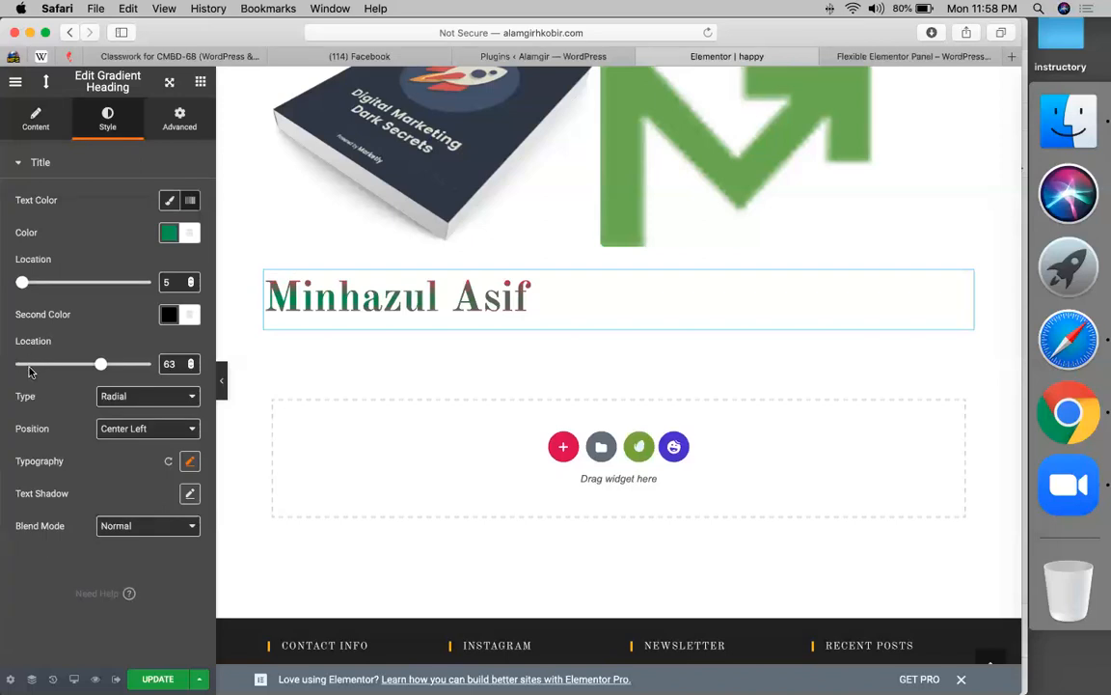
- Move the heading gradient's second color stop to 29 and go back to the widget list
click(22, 368)
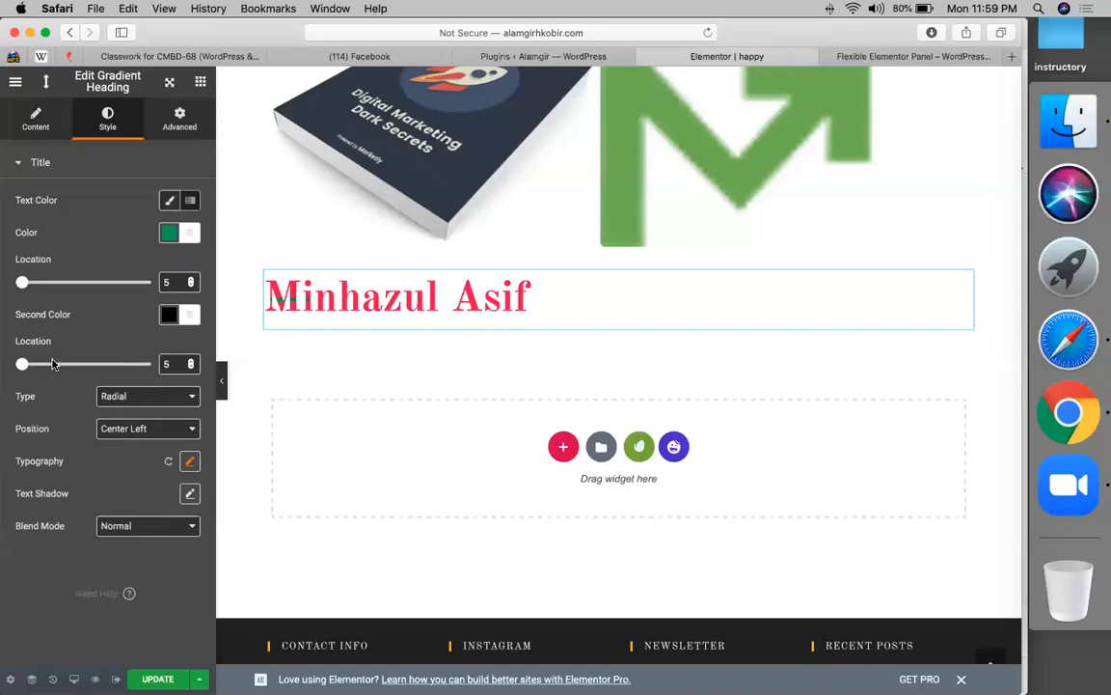
click(55, 366)
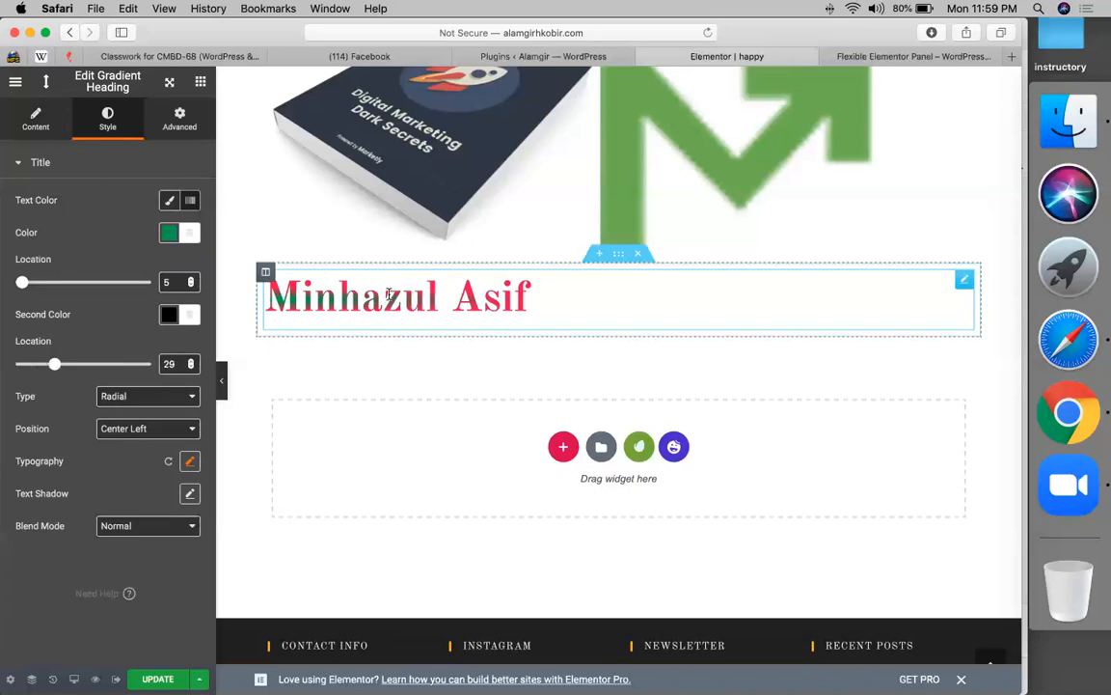
click(201, 83)
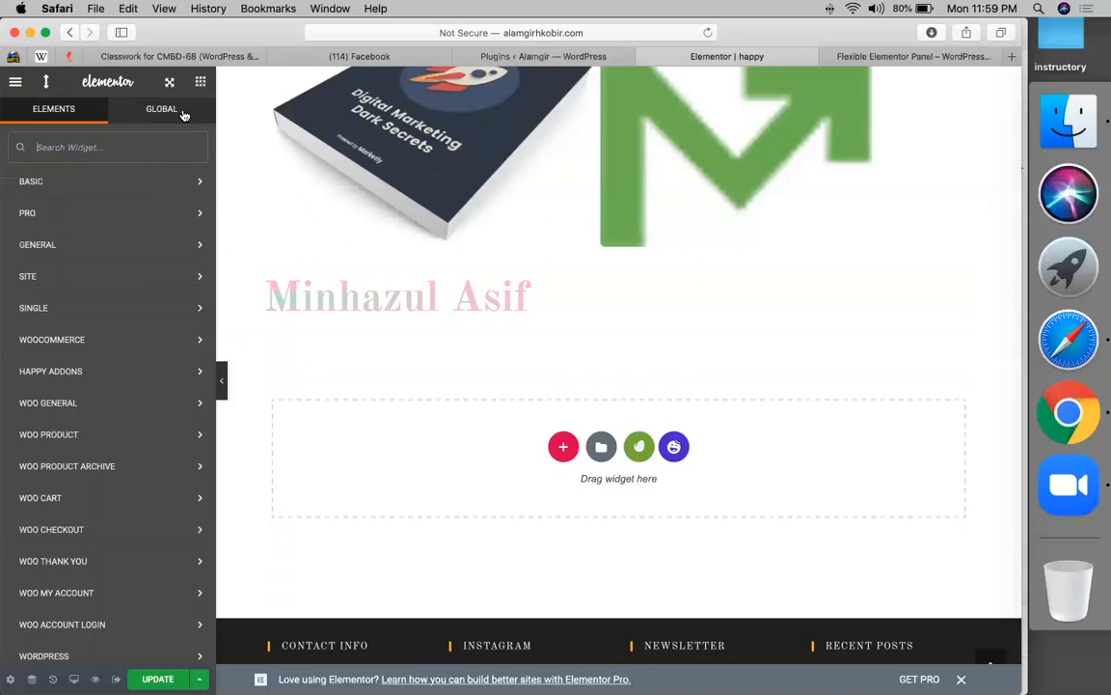
- Place a Happy Addons Number widget showing 7 below the heading, with Animate set to YES
click(84, 375)
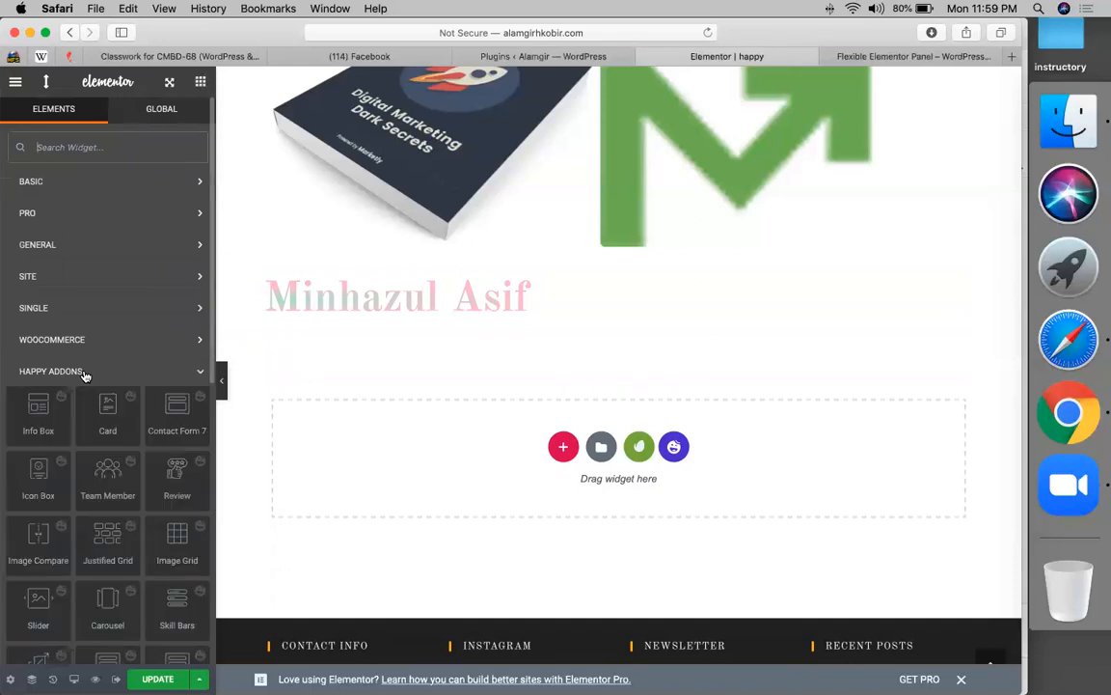
scroll(87, 454, down, 10)
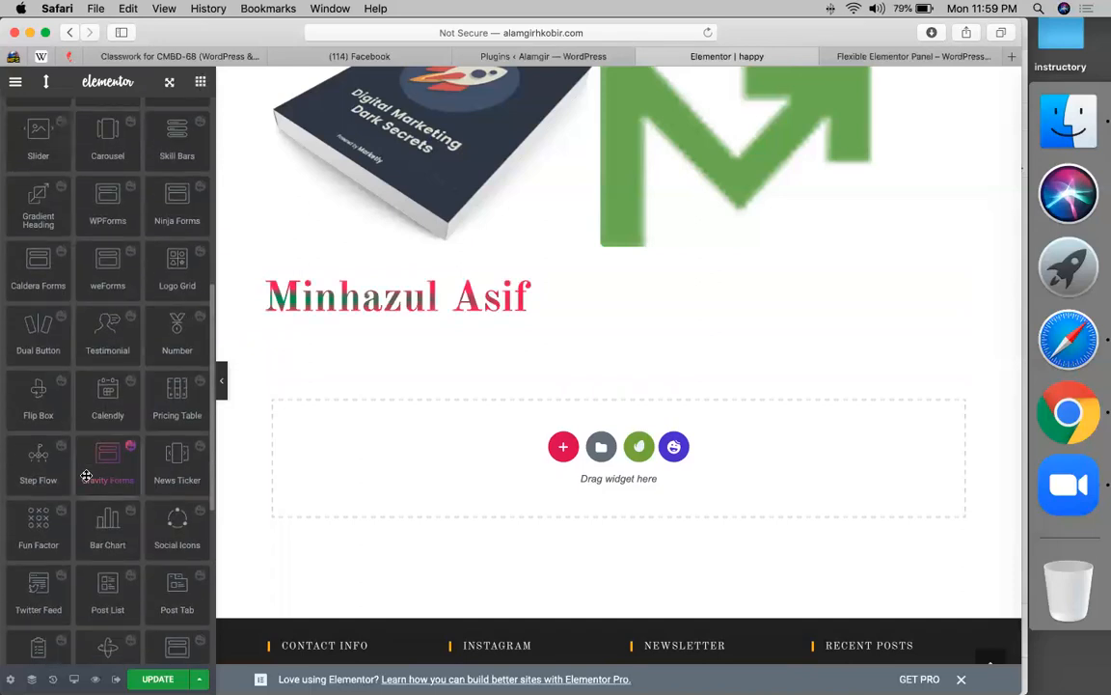
drag(177, 330, 409, 322)
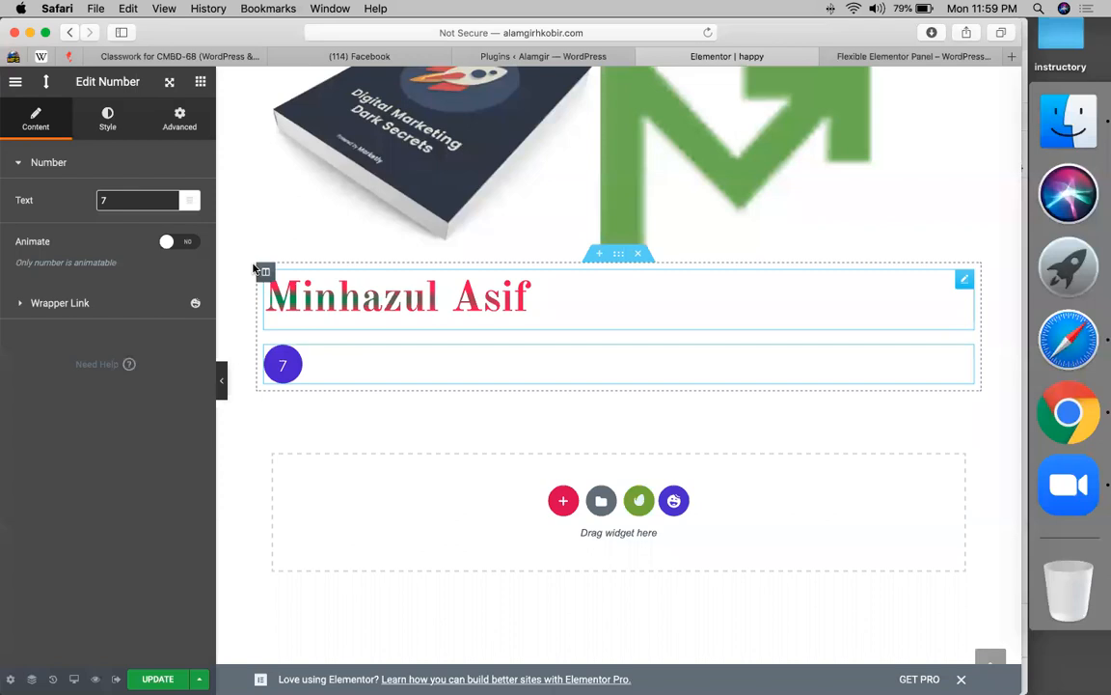
click(192, 242)
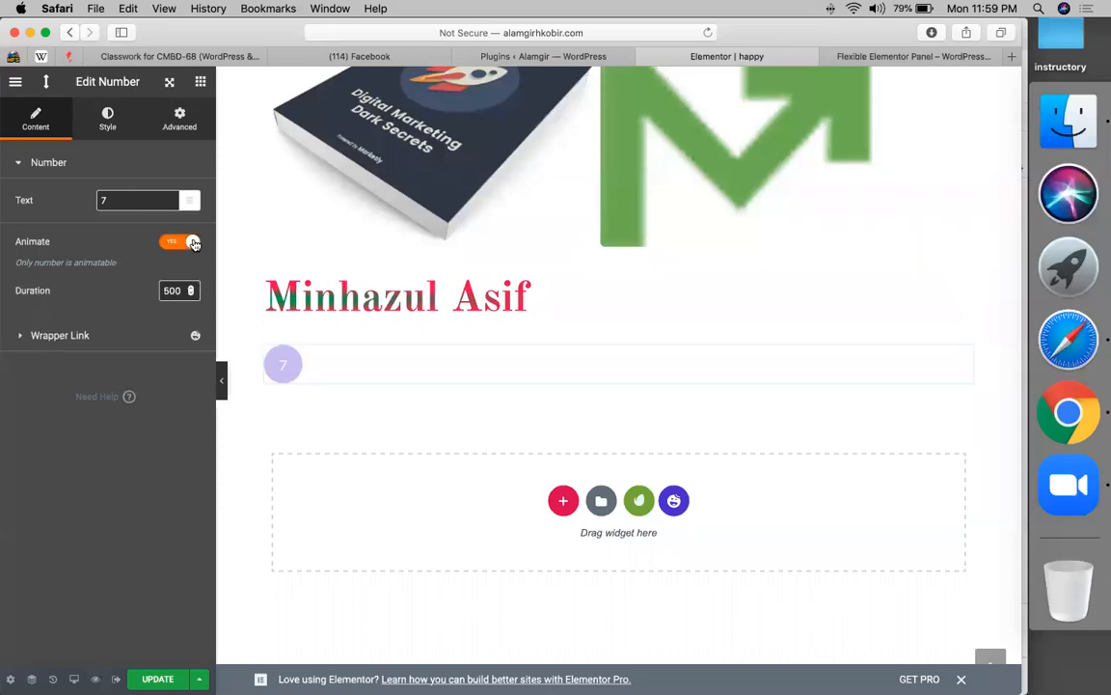
- Add a Happy Addons Dual Button widget to the section and dismiss the icon library upgrade prompt
click(200, 82)
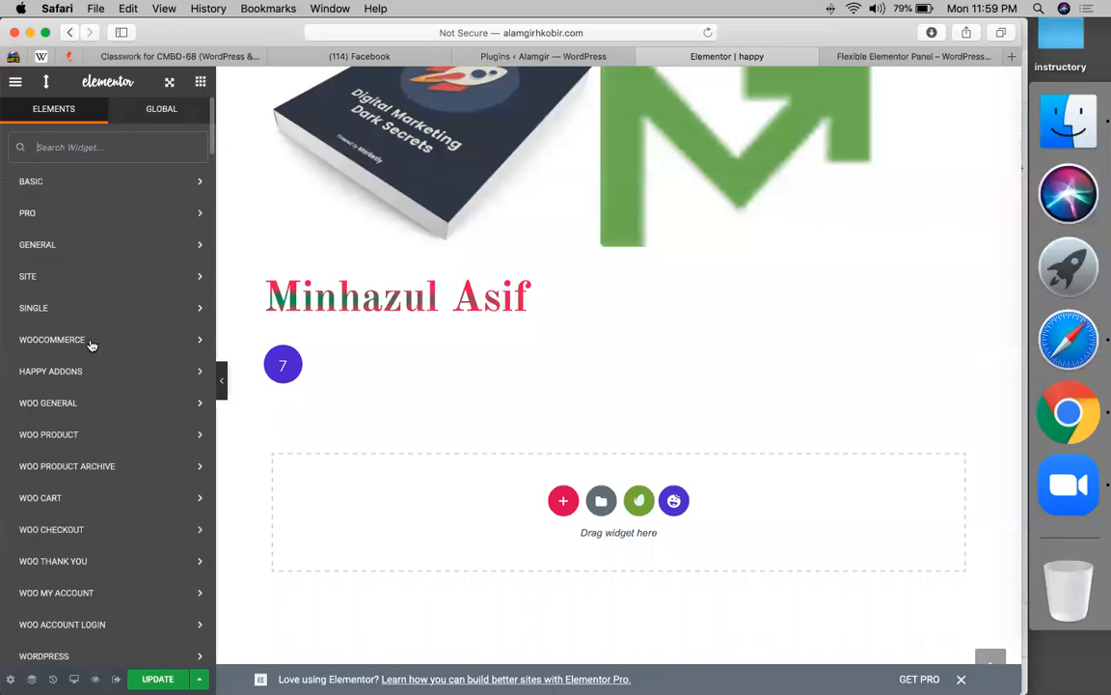
click(85, 371)
scroll(105, 416, down, 5)
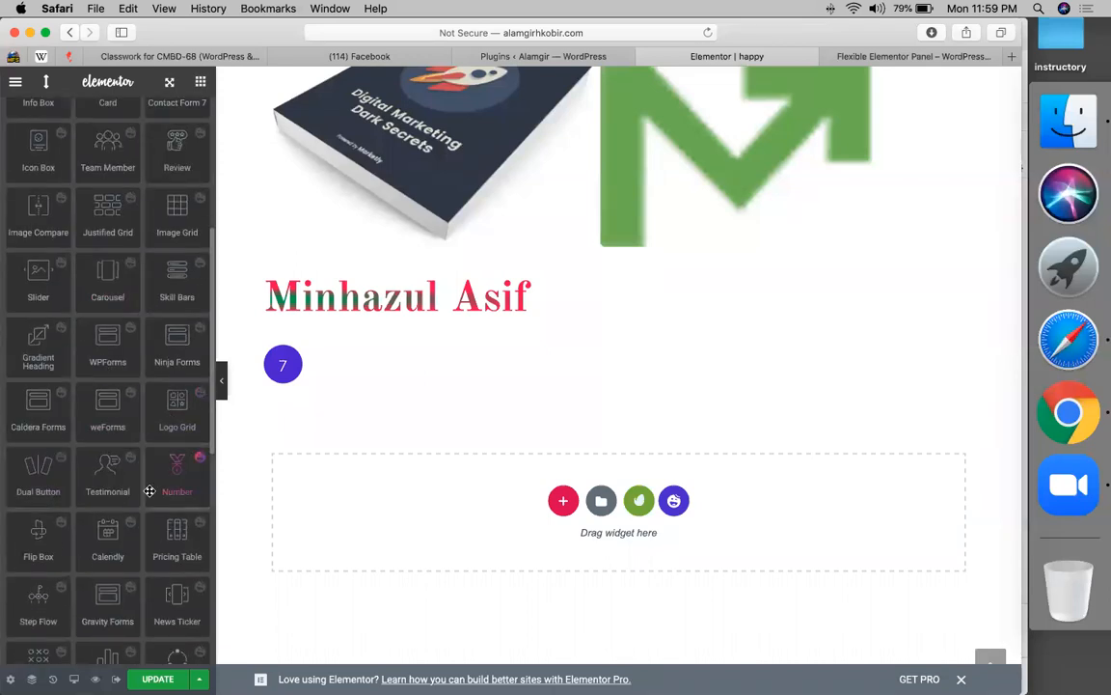
drag(35, 486, 488, 362)
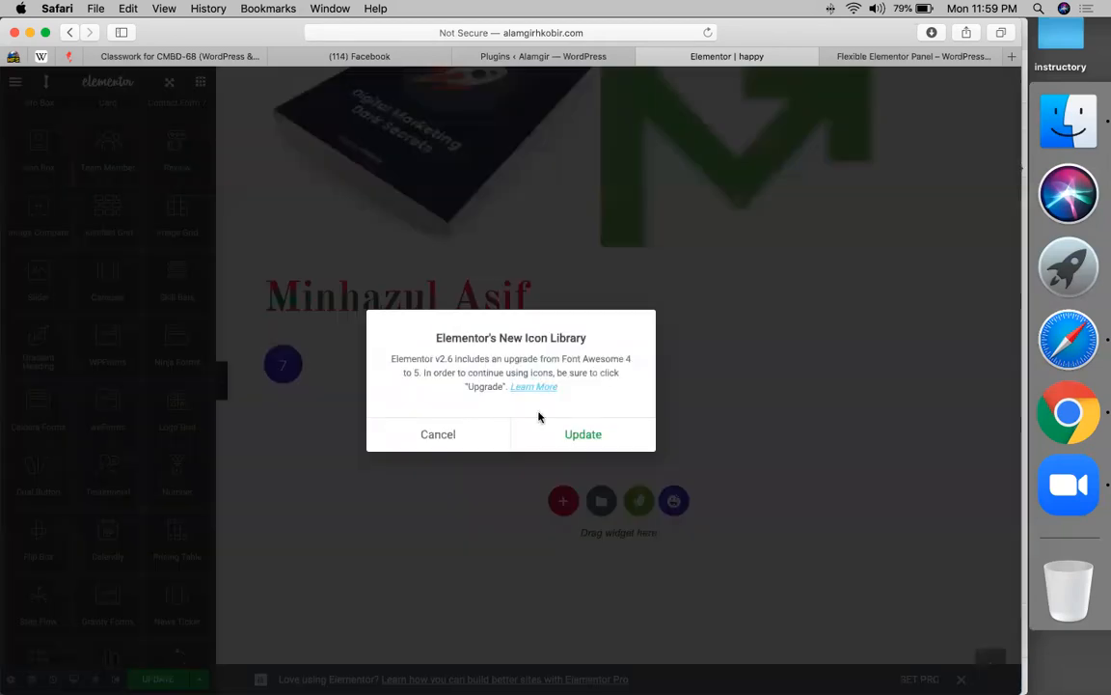
click(449, 434)
scroll(104, 483, down, 3)
scroll(104, 482, down, 2)
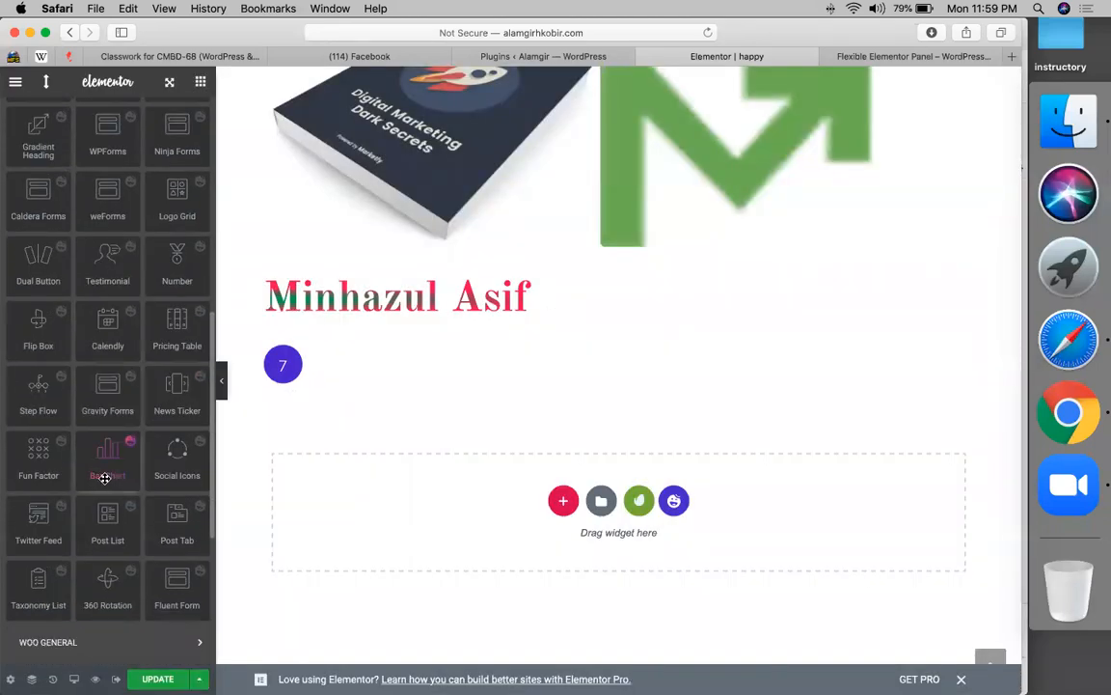
scroll(105, 483, up, 3)
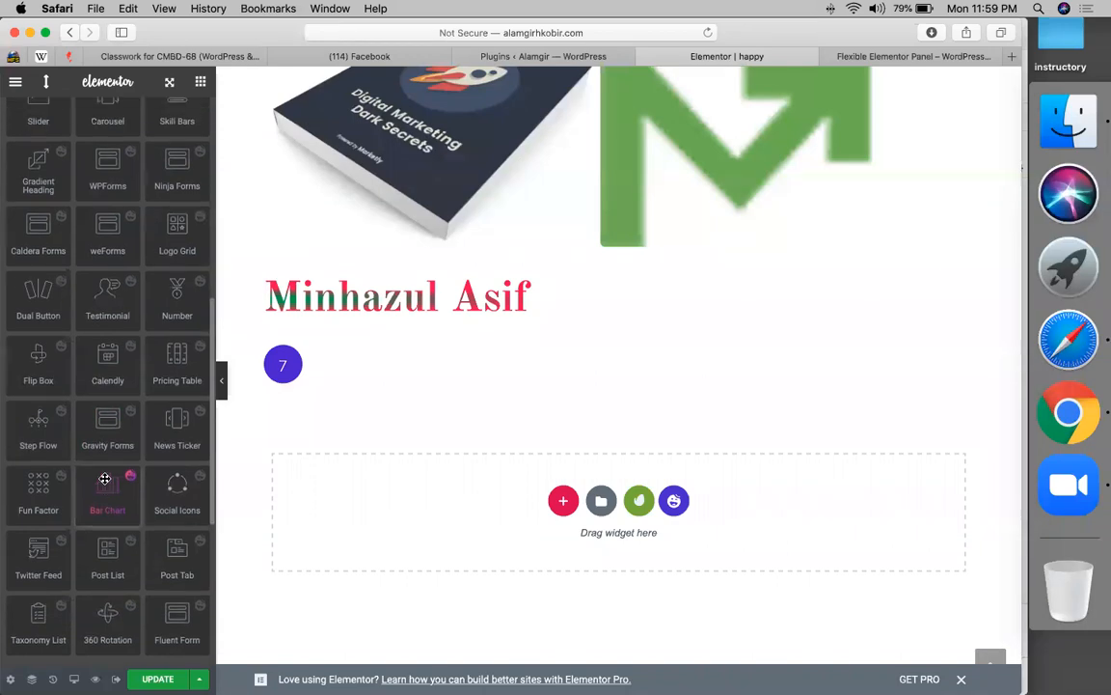
scroll(159, 400, up, 3)
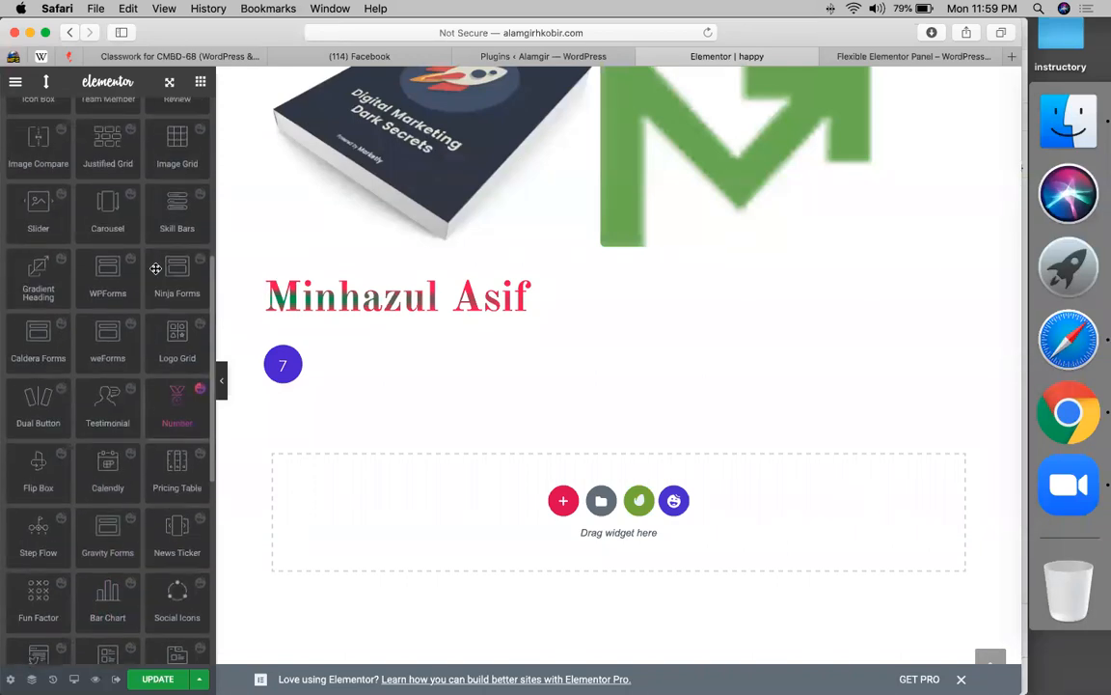
scroll(156, 268, up, 5)
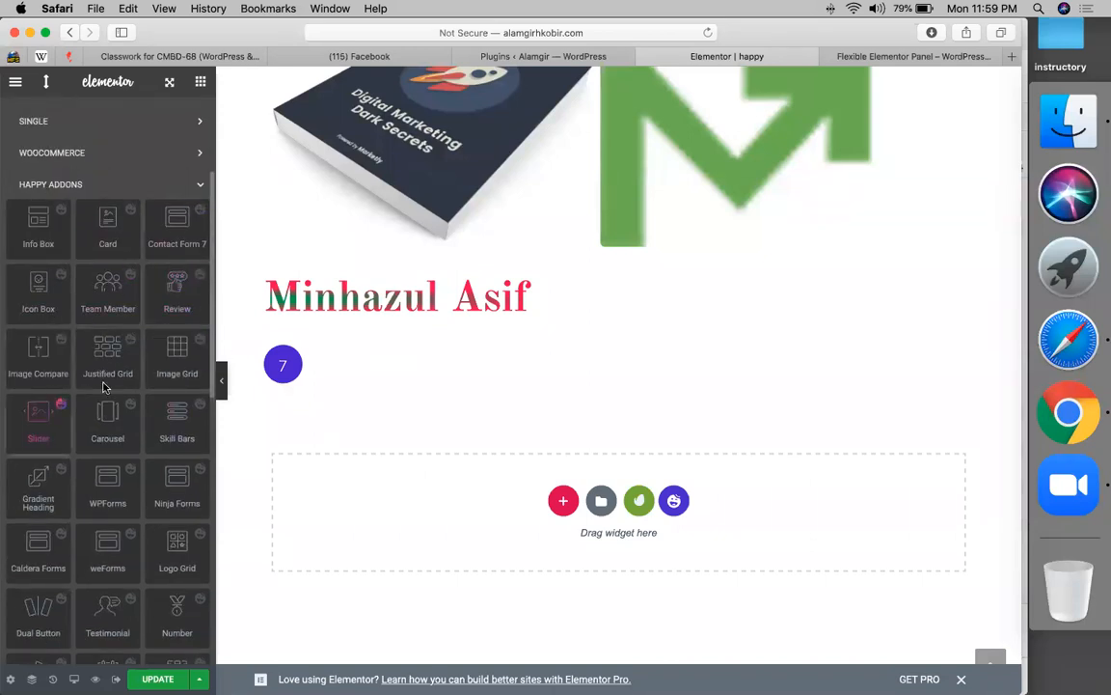
scroll(101, 315, down, 3)
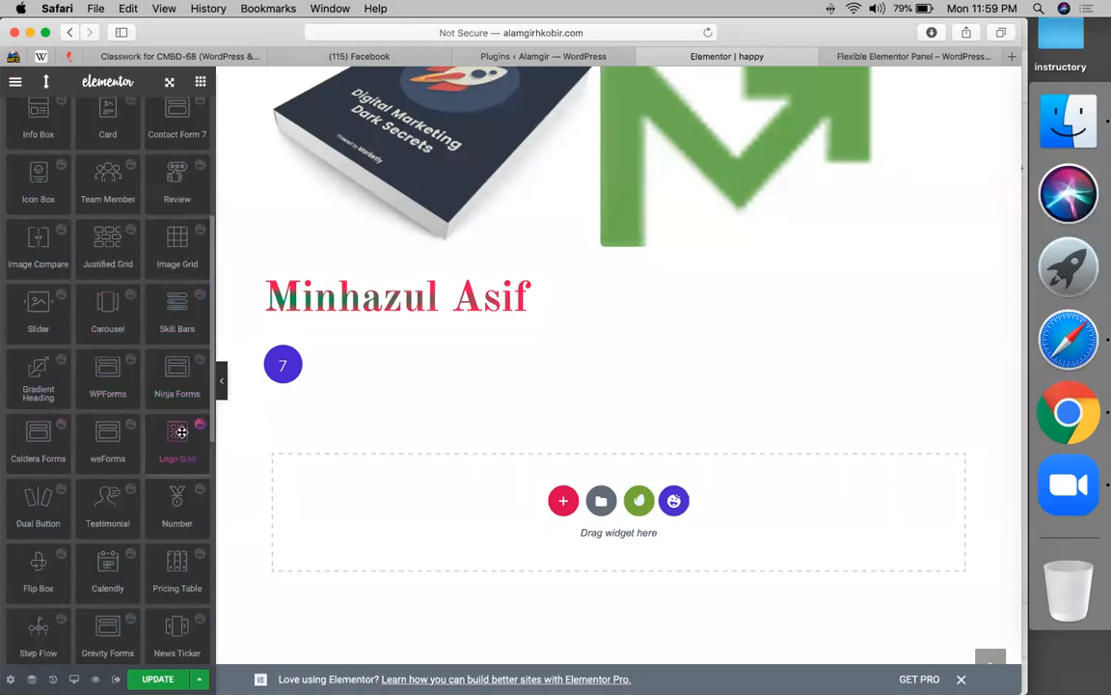
scroll(108, 424, down, 2)
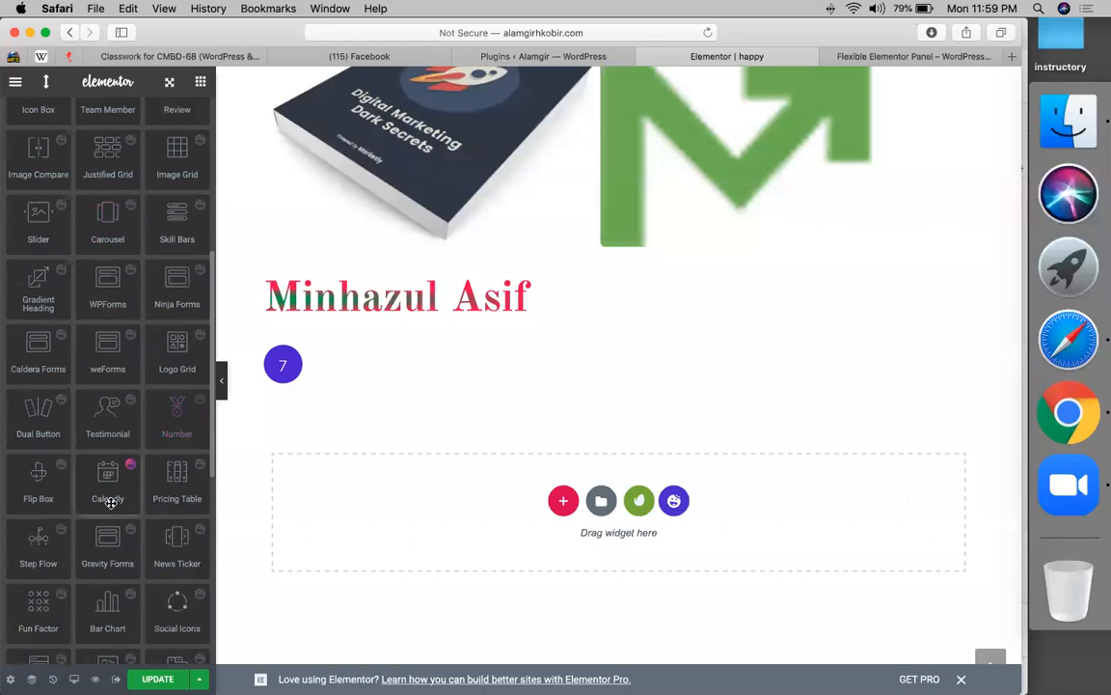
scroll(111, 501, down, 1)
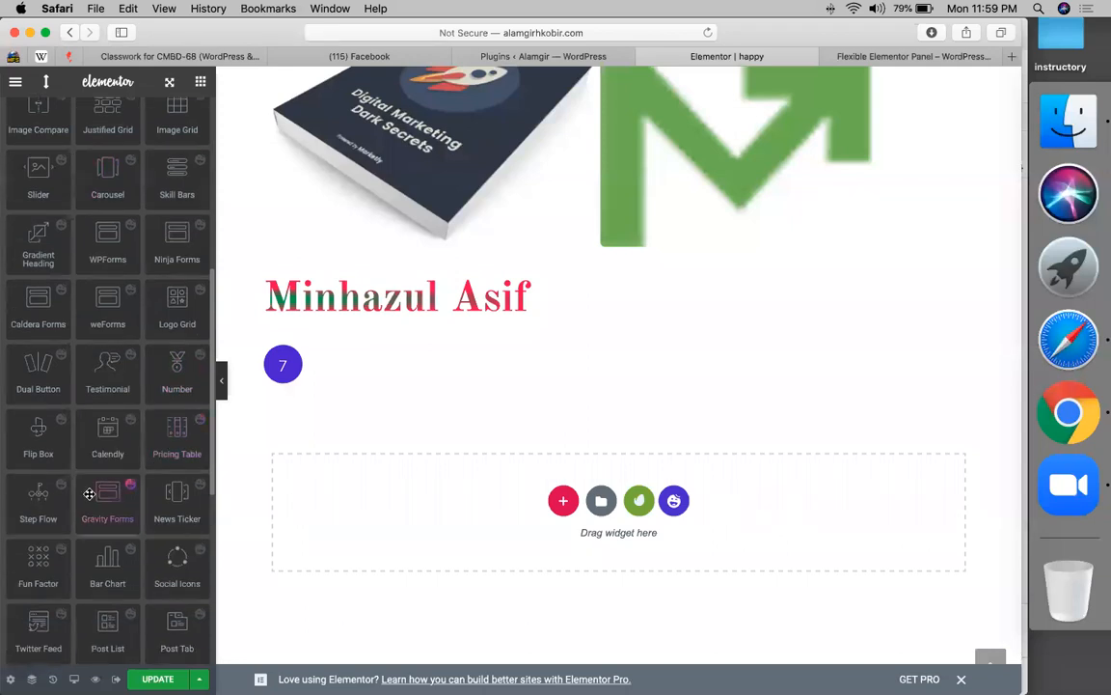
scroll(181, 524, down, 1)
scroll(182, 524, down, 1)
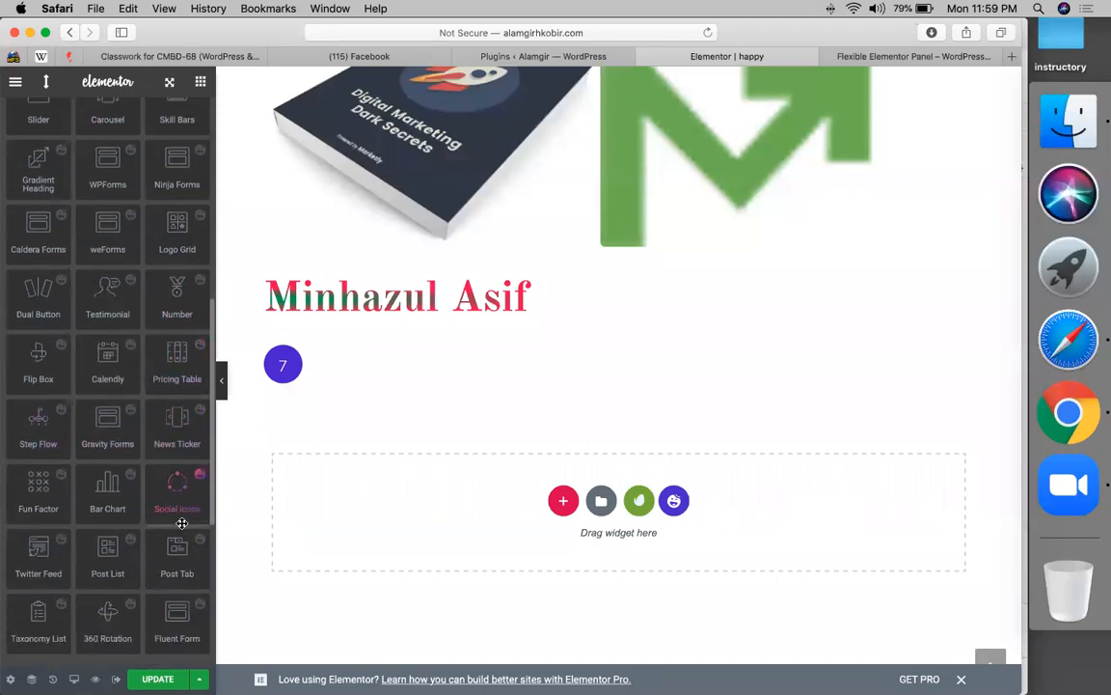
scroll(135, 540, down, 1)
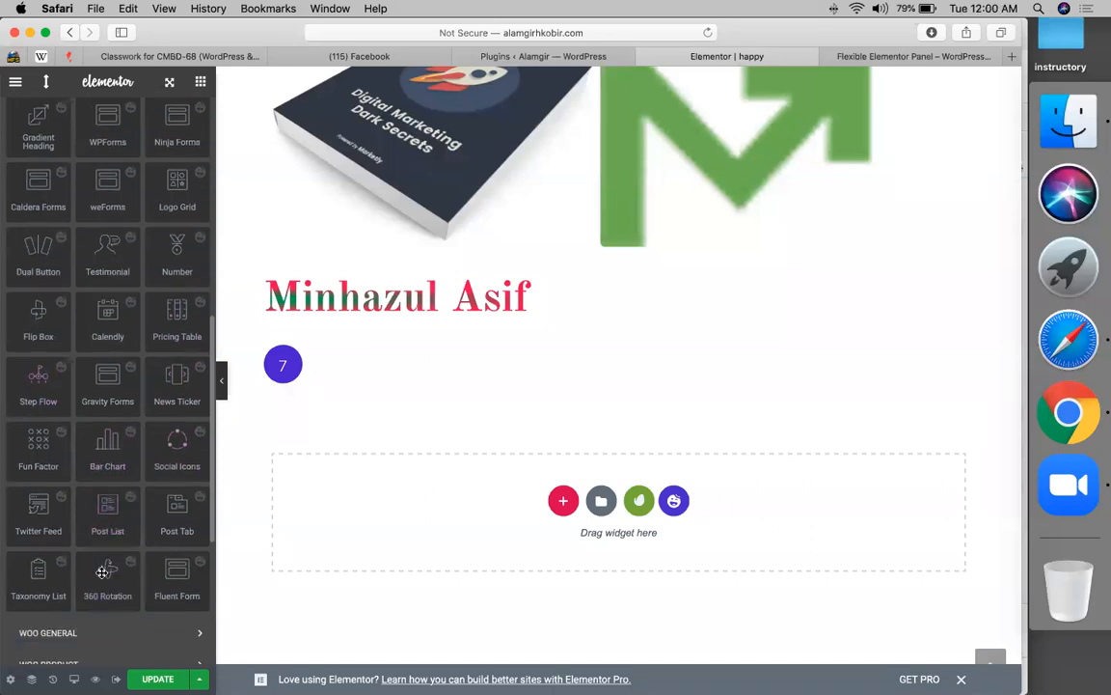
- Add a 360 Rotation widget under the heading with a 143-image suit gallery, then reopen the gallery
drag(103, 572, 426, 305)
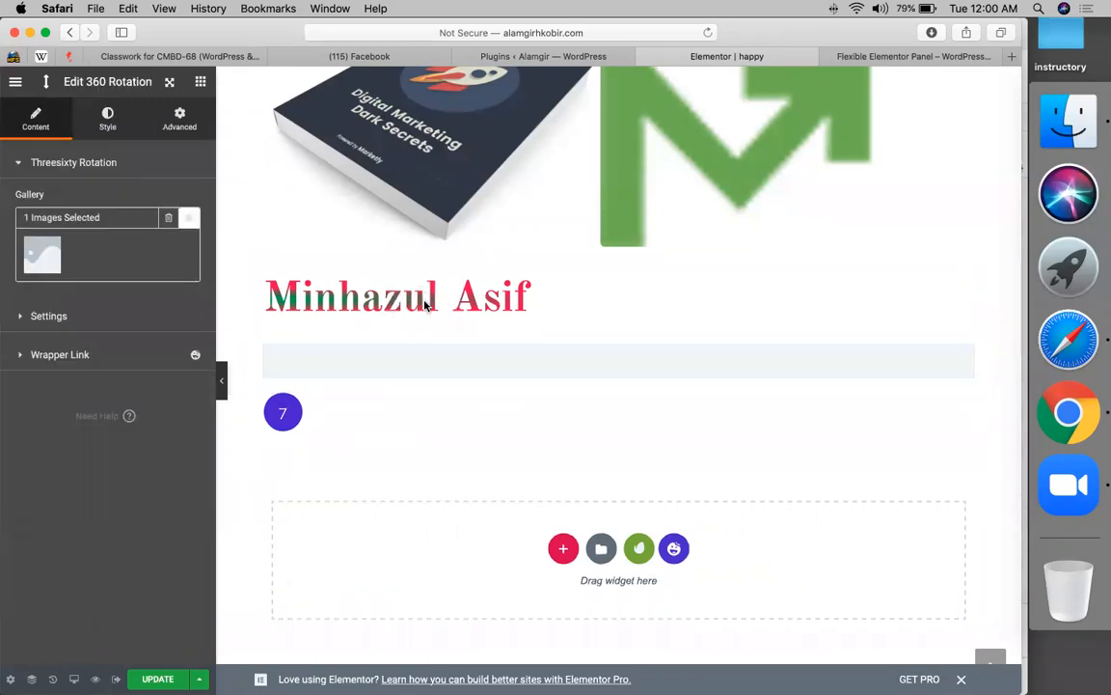
click(40, 253)
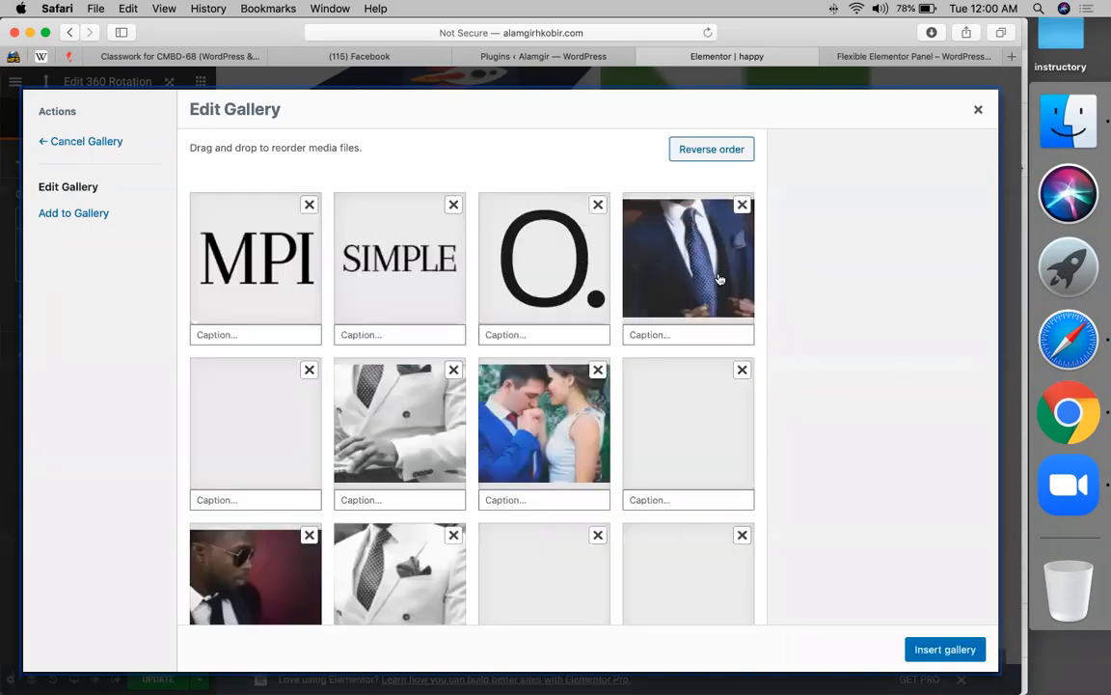
click(728, 274)
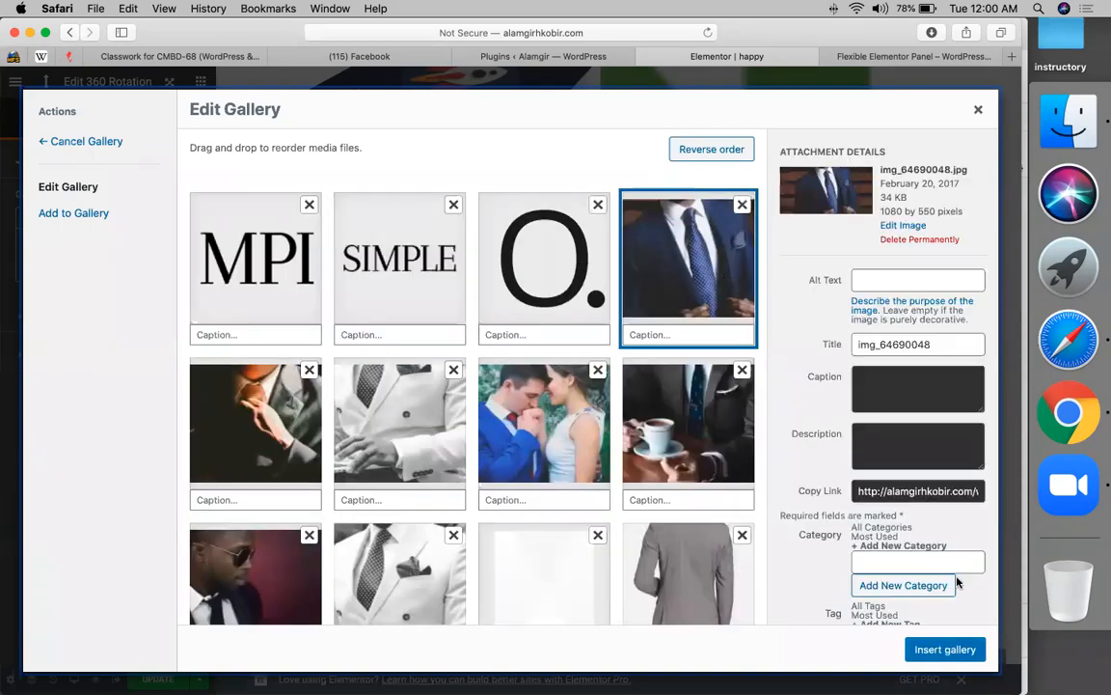
click(947, 649)
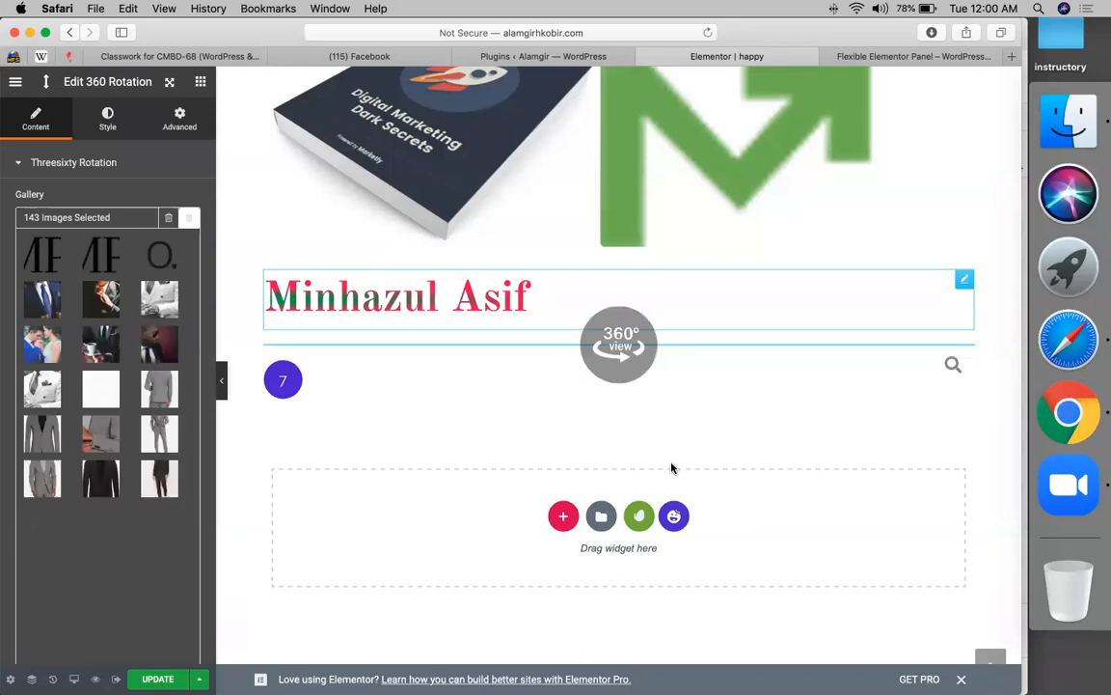
click(163, 398)
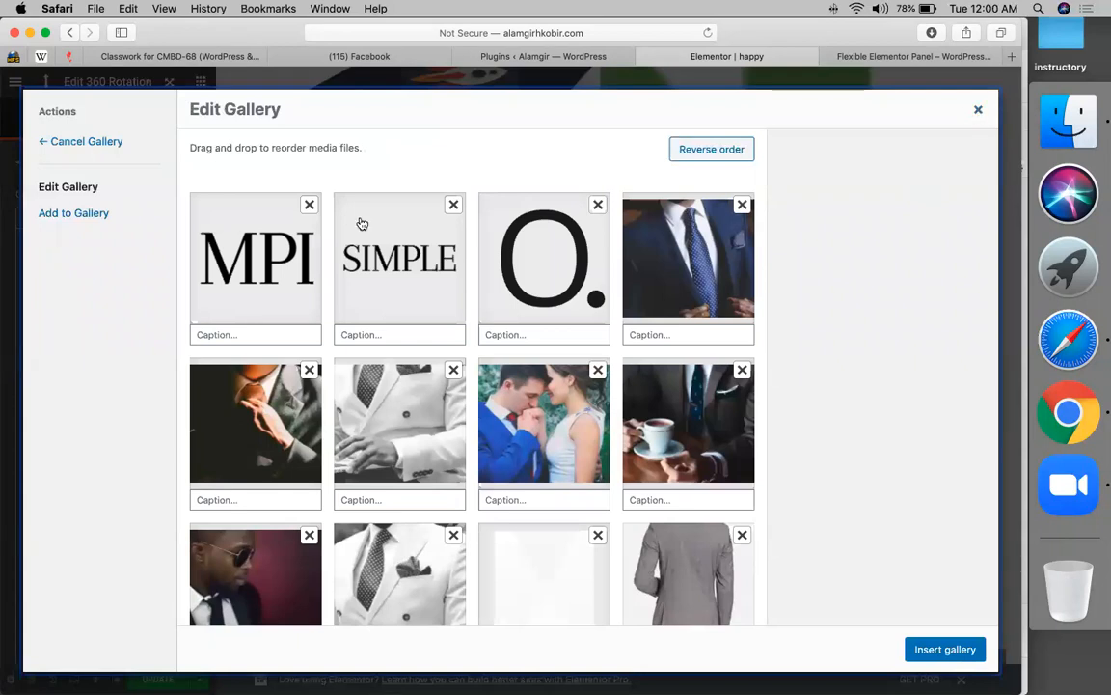
- Delete the leading images from the rotation gallery until 46 remain, and insert the trimmed gallery
click(309, 204)
click(308, 204)
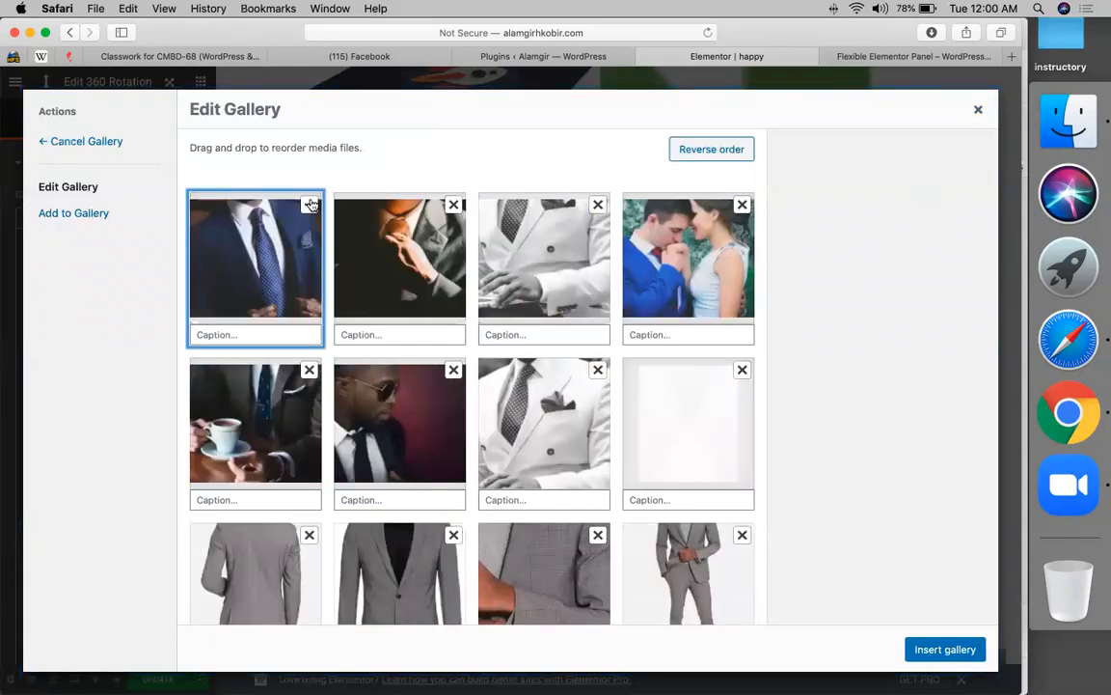
click(308, 204)
click(309, 205)
click(308, 205)
click(308, 205)
click(309, 205)
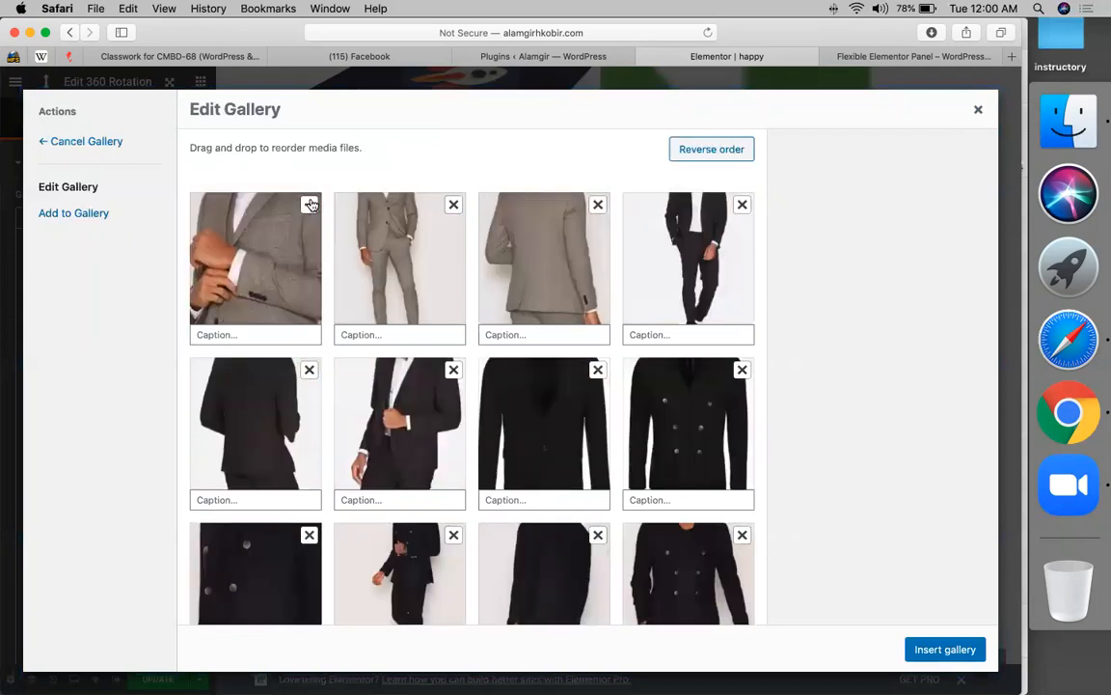
click(309, 204)
click(309, 205)
click(308, 204)
click(308, 205)
click(308, 205)
click(309, 205)
click(309, 205)
click(309, 204)
click(309, 205)
click(308, 205)
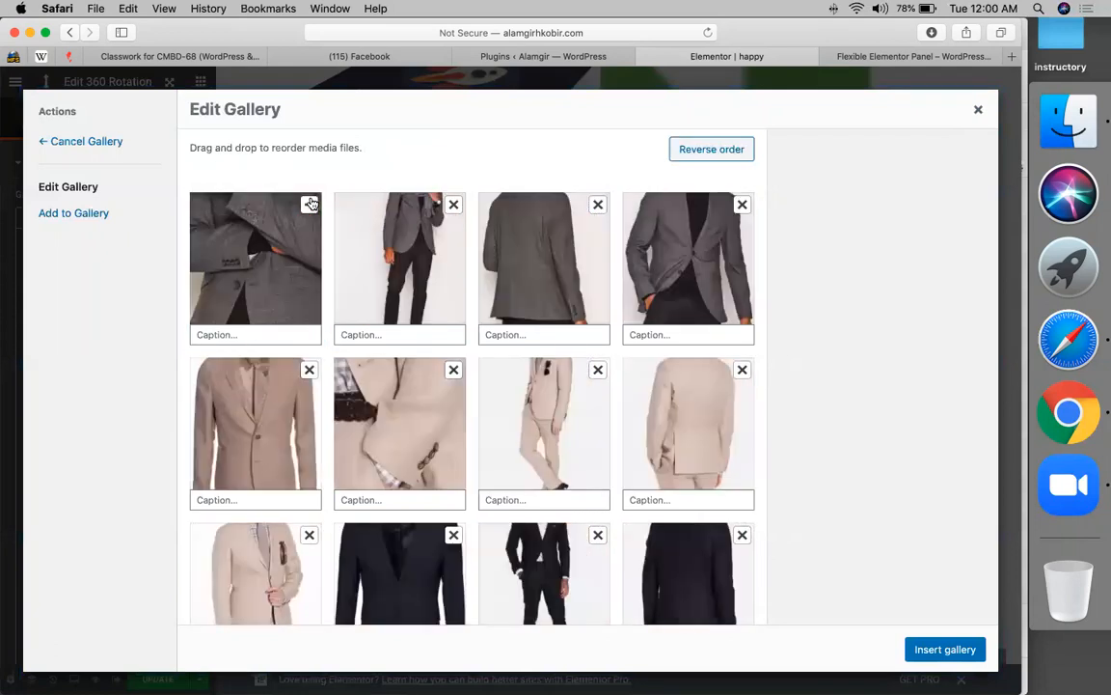
click(309, 204)
click(309, 204)
click(308, 205)
click(305, 206)
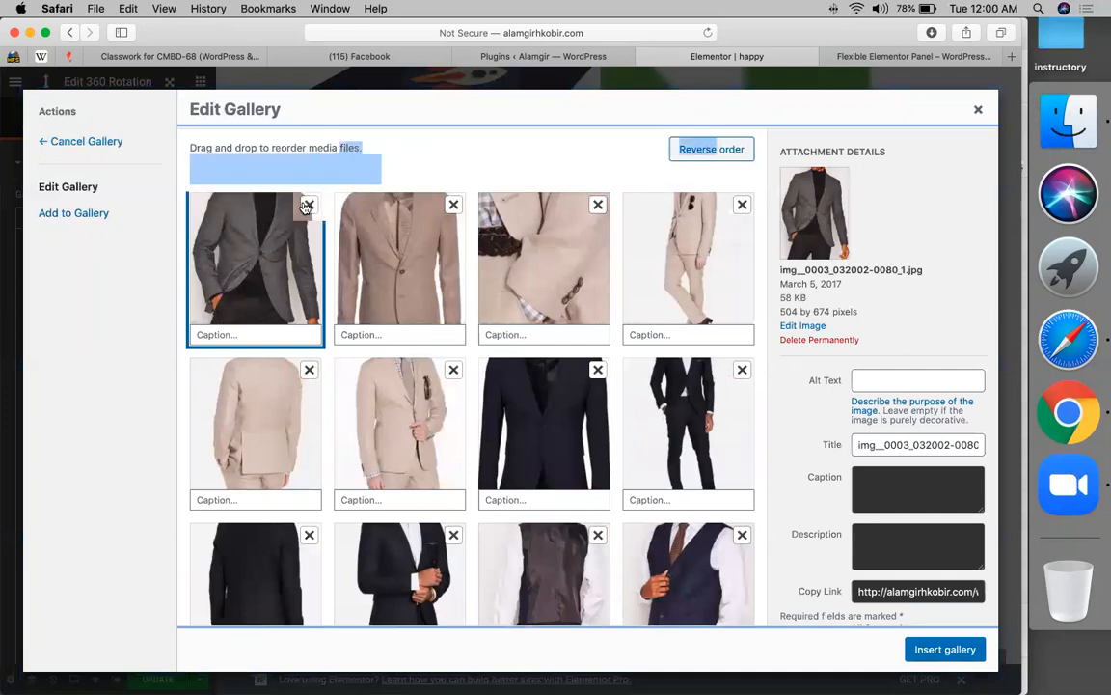
click(307, 205)
click(307, 204)
click(307, 205)
click(307, 204)
click(306, 204)
click(307, 204)
click(306, 205)
click(307, 205)
double_click(306, 205)
double_click(307, 204)
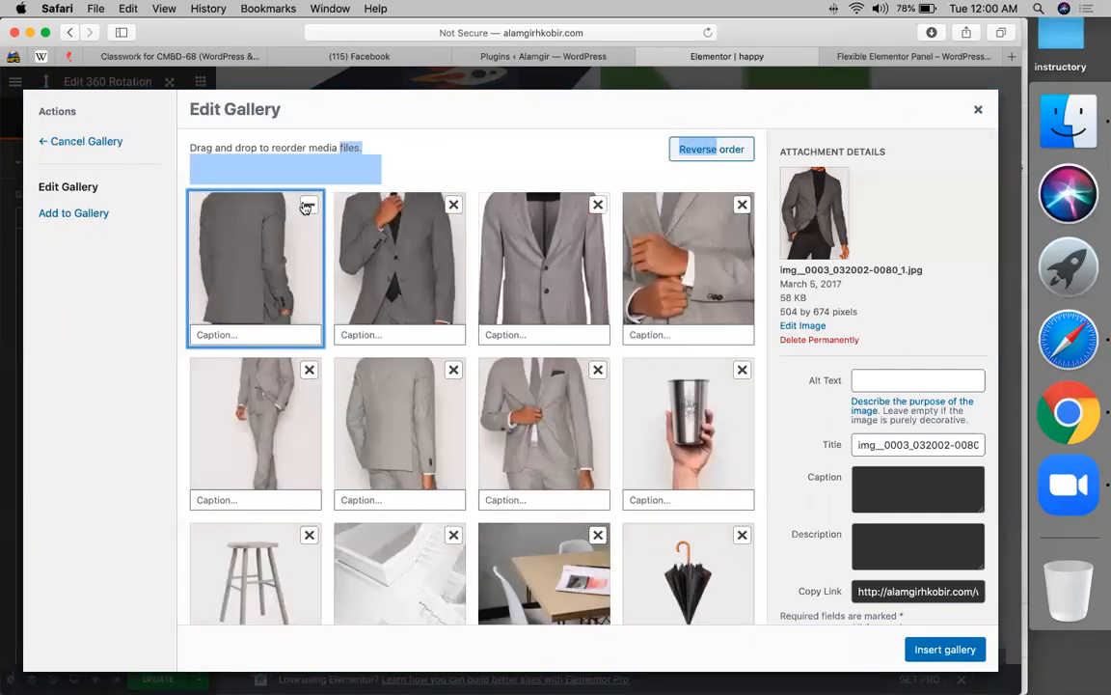
double_click(307, 204)
double_click(307, 204)
double_click(306, 204)
double_click(306, 204)
double_click(306, 205)
triple_click(307, 205)
triple_click(307, 204)
triple_click(307, 204)
triple_click(307, 204)
double_click(307, 205)
double_click(306, 204)
double_click(307, 204)
double_click(307, 205)
double_click(307, 204)
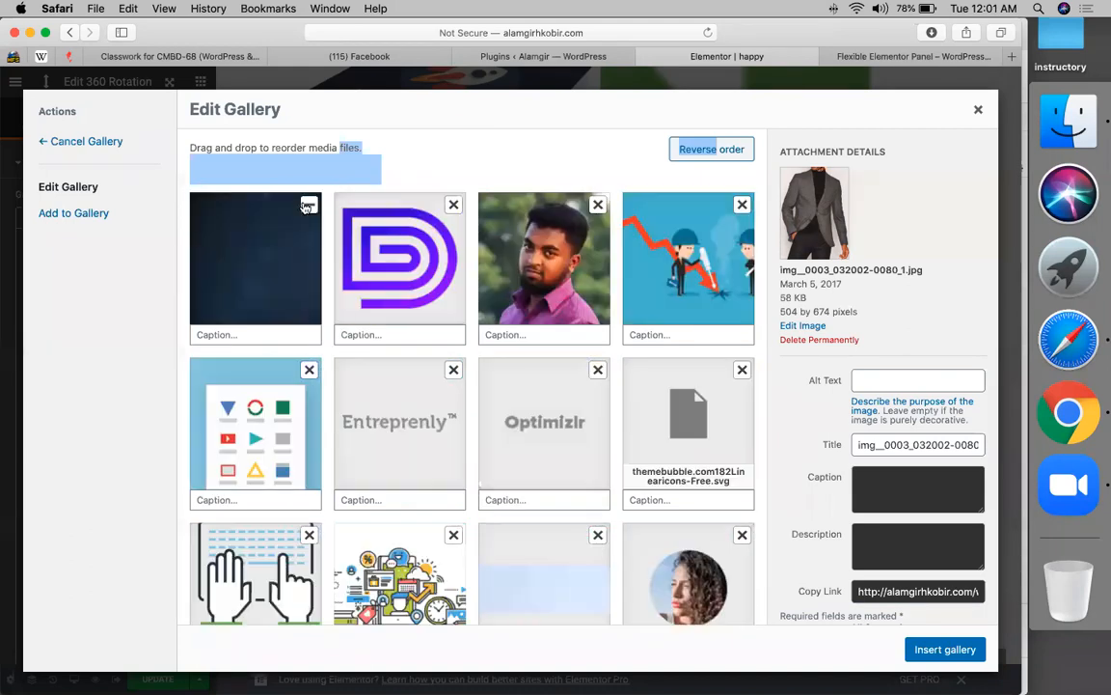
double_click(307, 204)
double_click(307, 204)
double_click(307, 204)
double_click(307, 205)
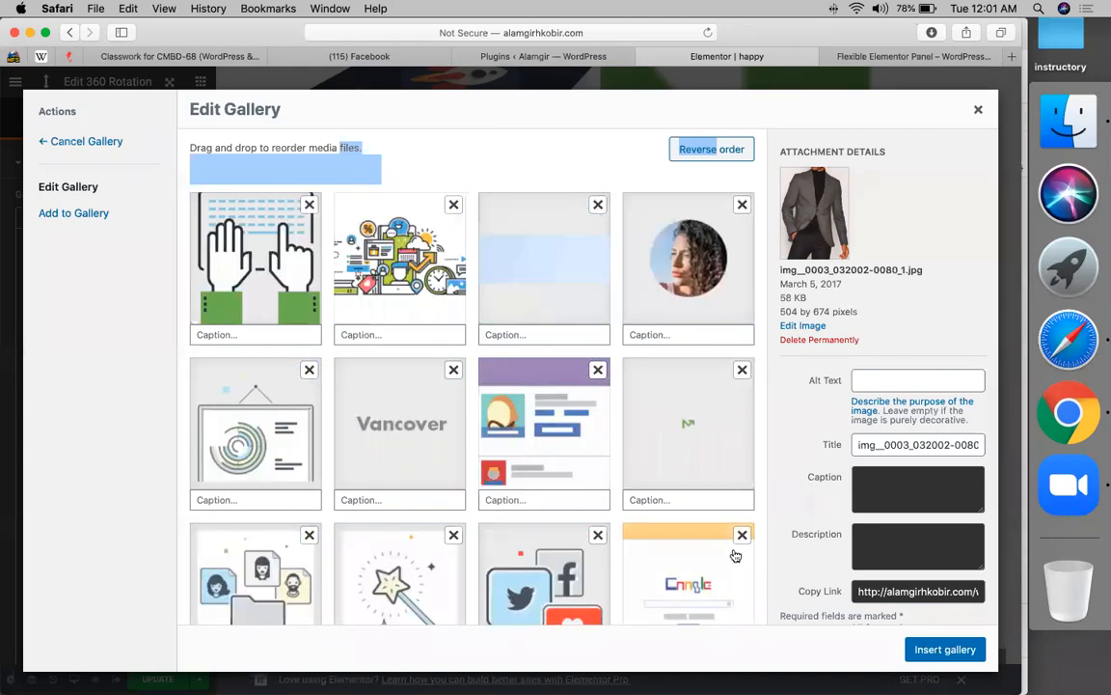
click(939, 651)
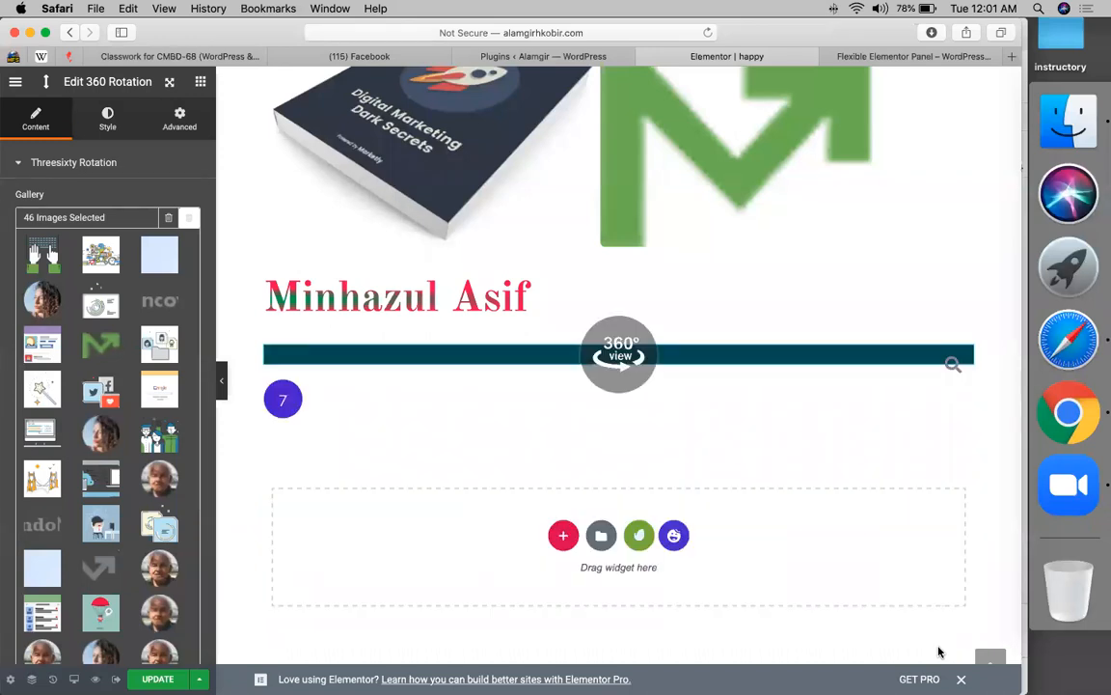
- Review the 46-image rotation gallery on the page and save the changes with UPDATE
scroll(801, 516, down, 5)
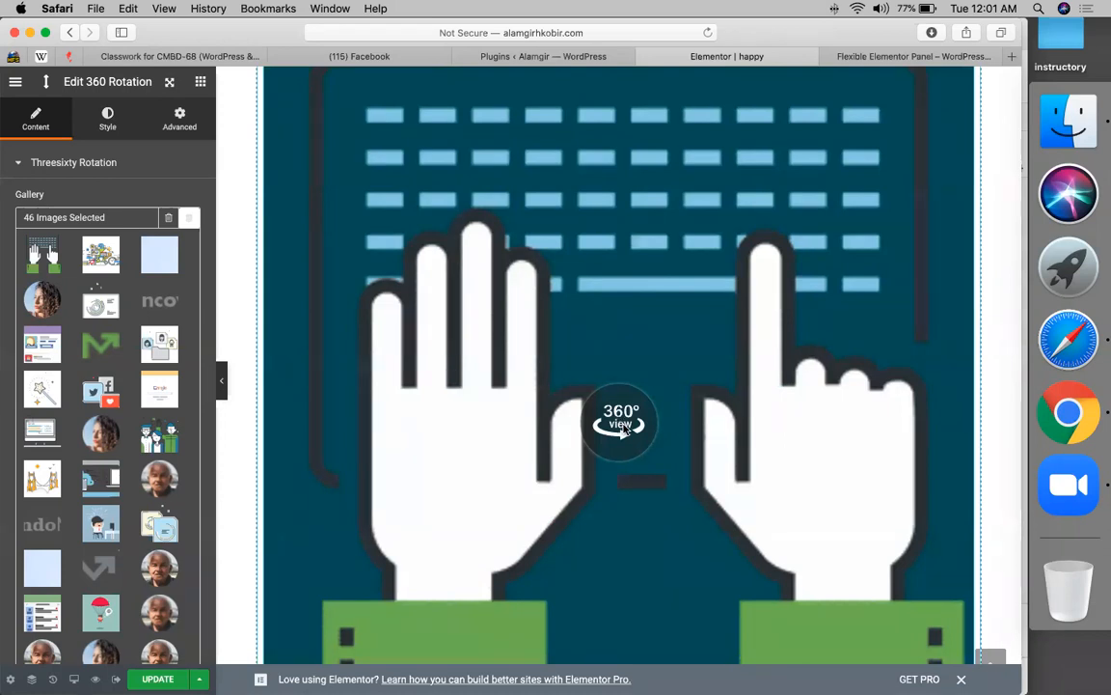
scroll(623, 429, down, 7)
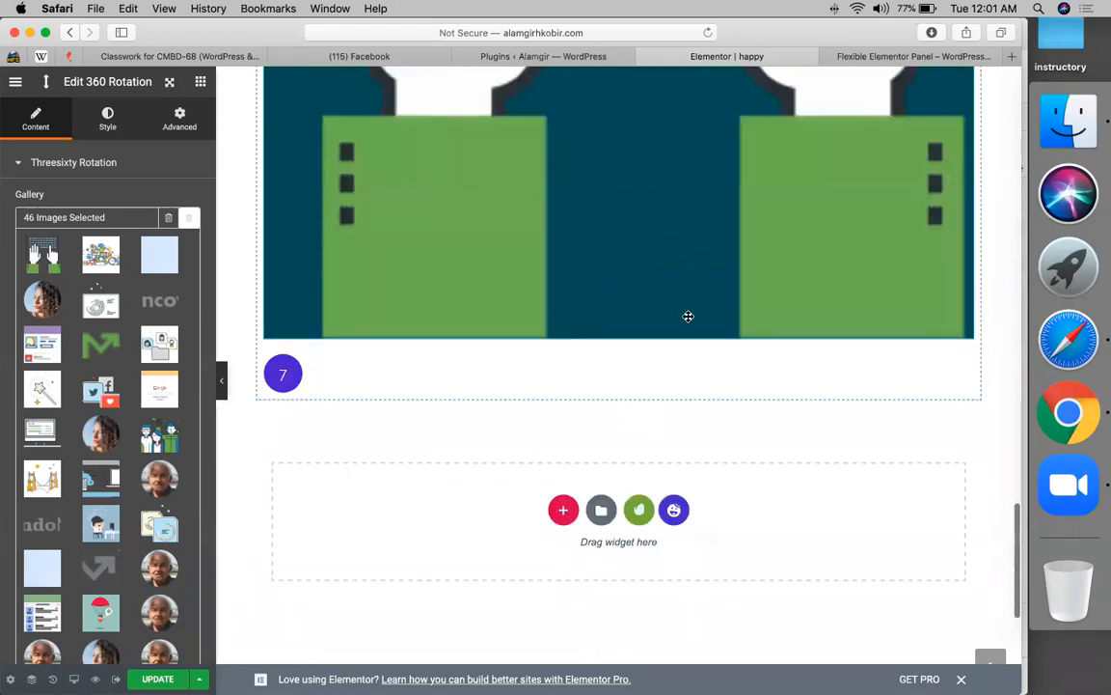
scroll(665, 323, up, 2)
scroll(103, 511, down, 4)
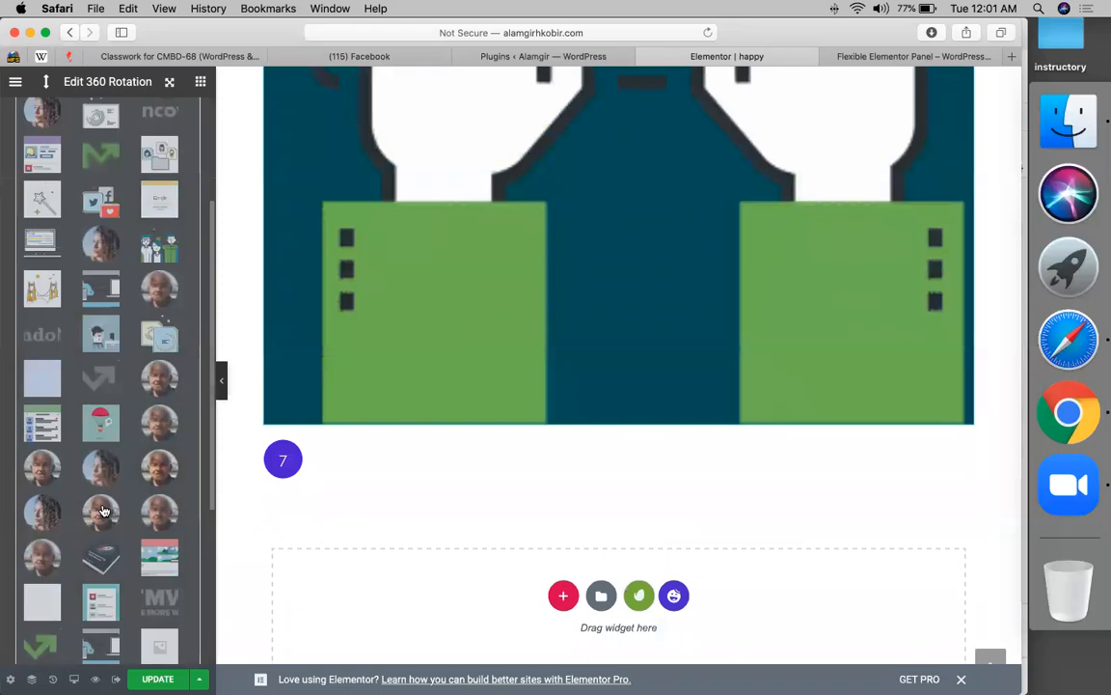
scroll(104, 511, down, 4)
scroll(7, 342, up, 3)
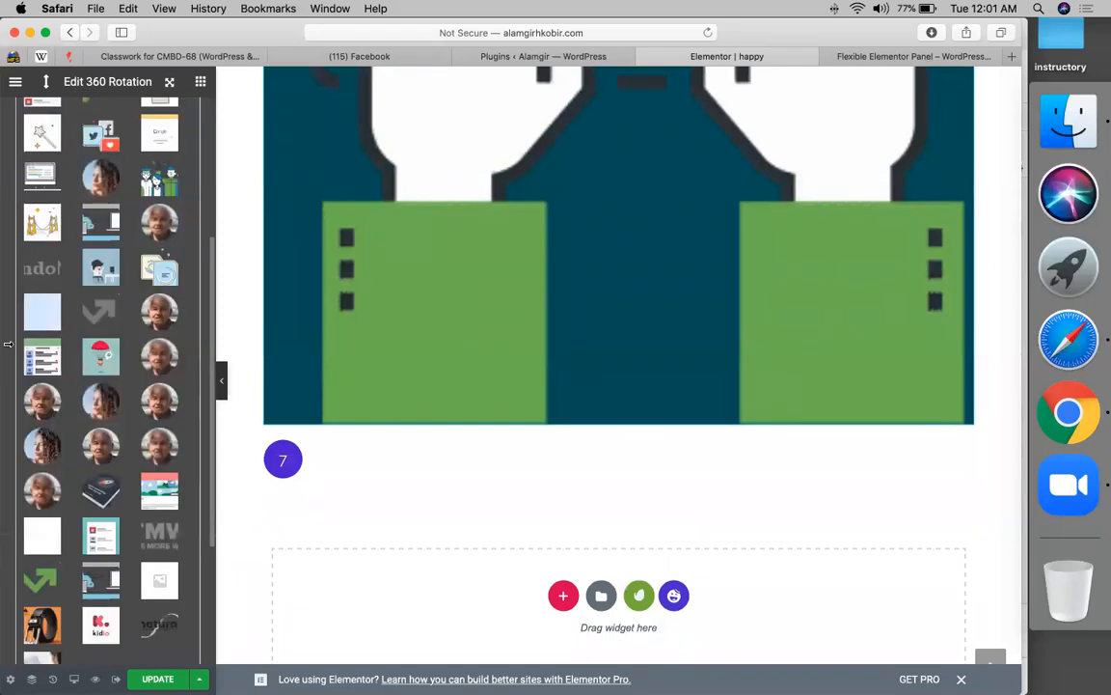
scroll(8, 342, up, 5)
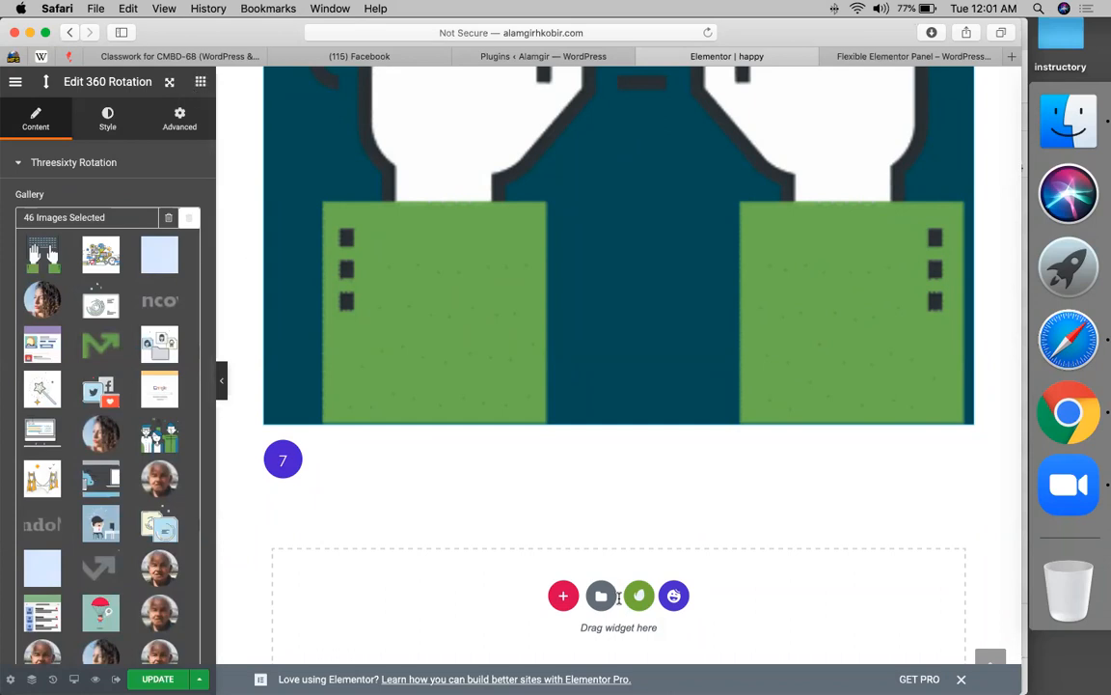
click(158, 679)
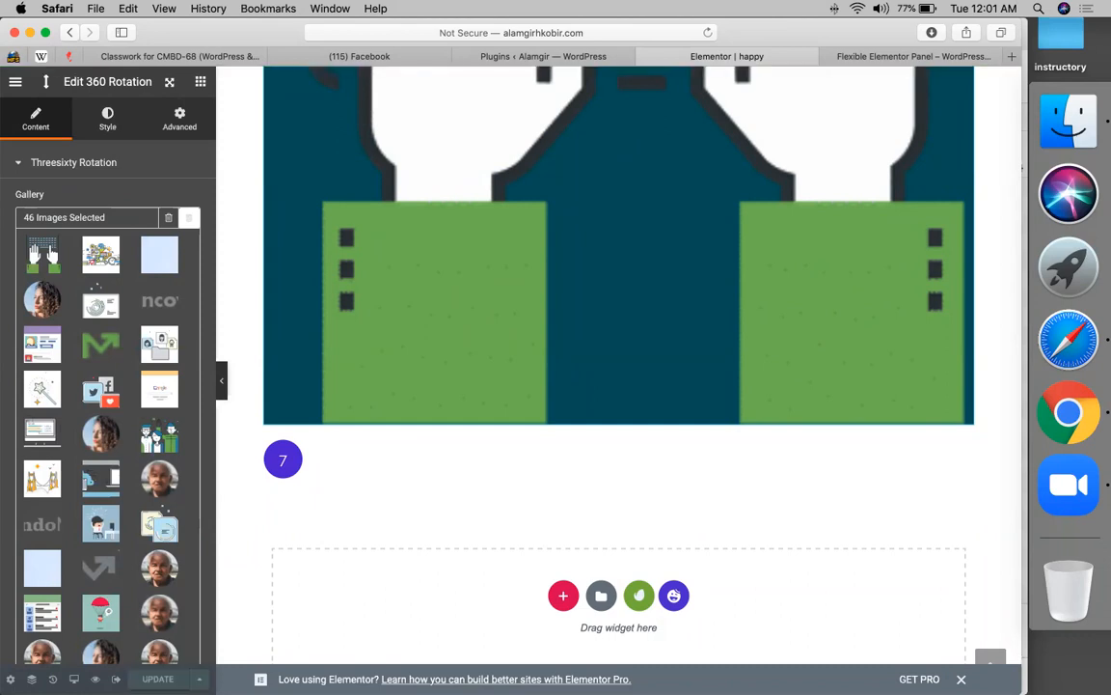
- Exit Elementor to the dashboard, glance at the Plugins tab, and return to the Edit Page tab
click(16, 82)
click(83, 613)
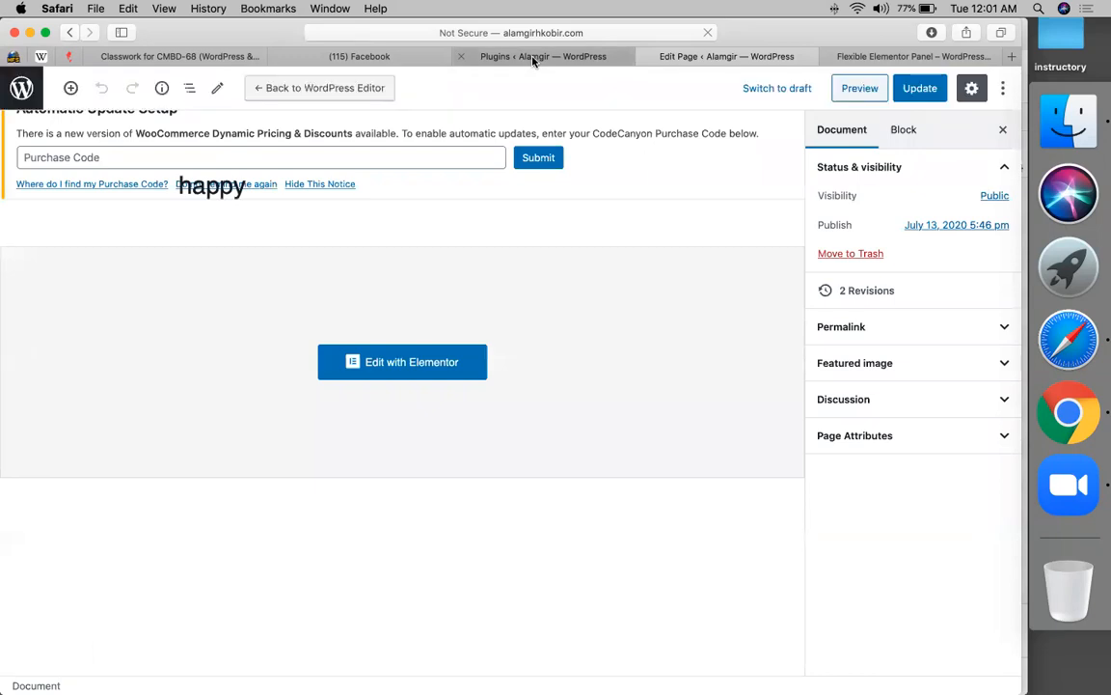
click(532, 60)
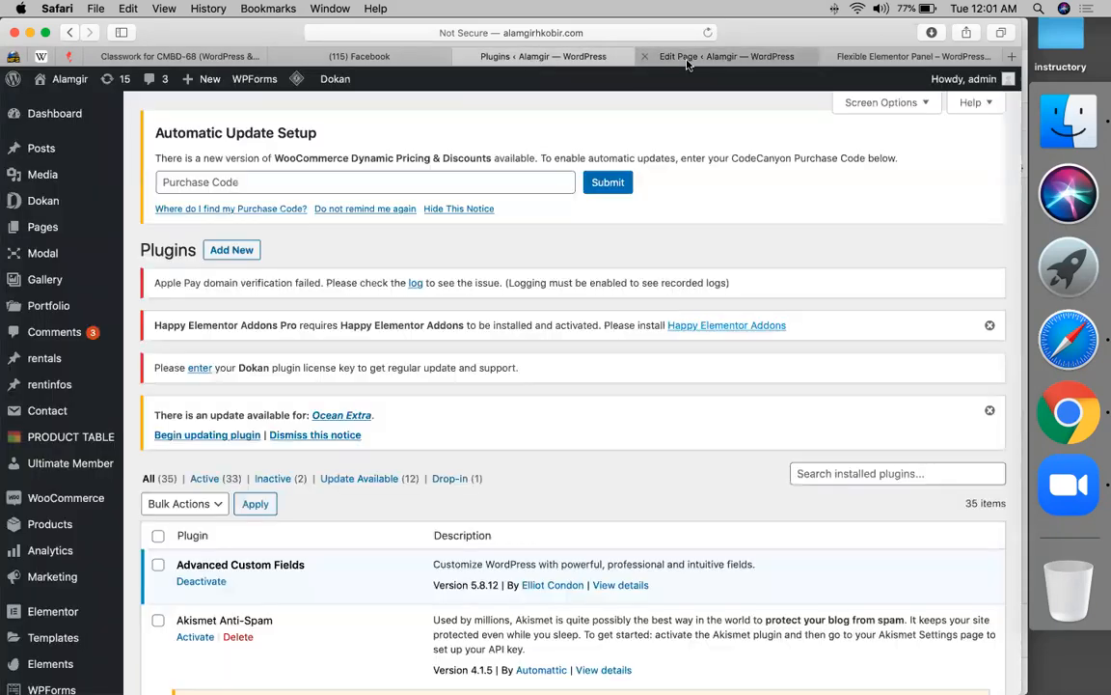
click(687, 59)
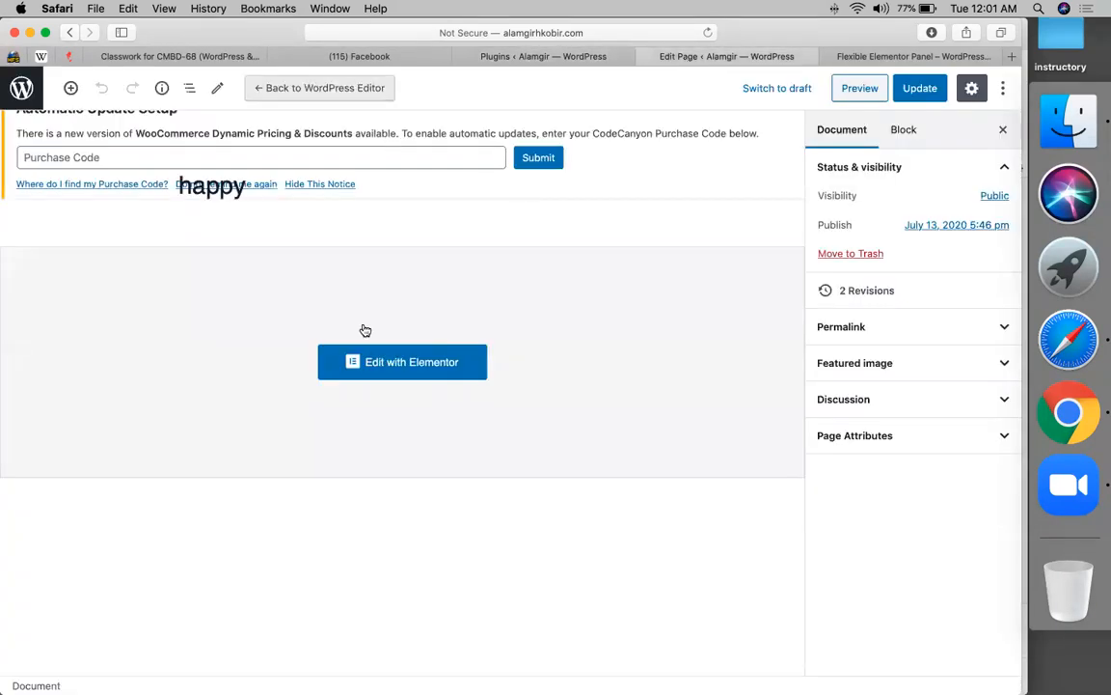
- Reopen the happy page in Elementor using Edit with Elementor
click(363, 358)
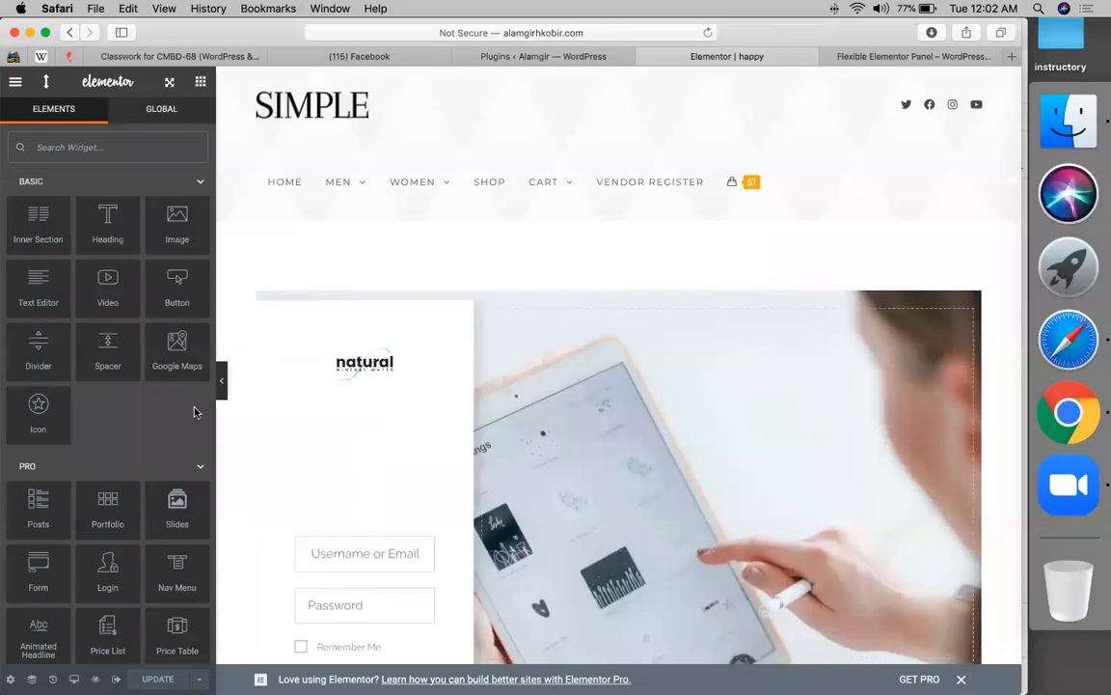
- Expand the HAPPY ADDONS category and browse through its widgets
scroll(140, 455, down, 15)
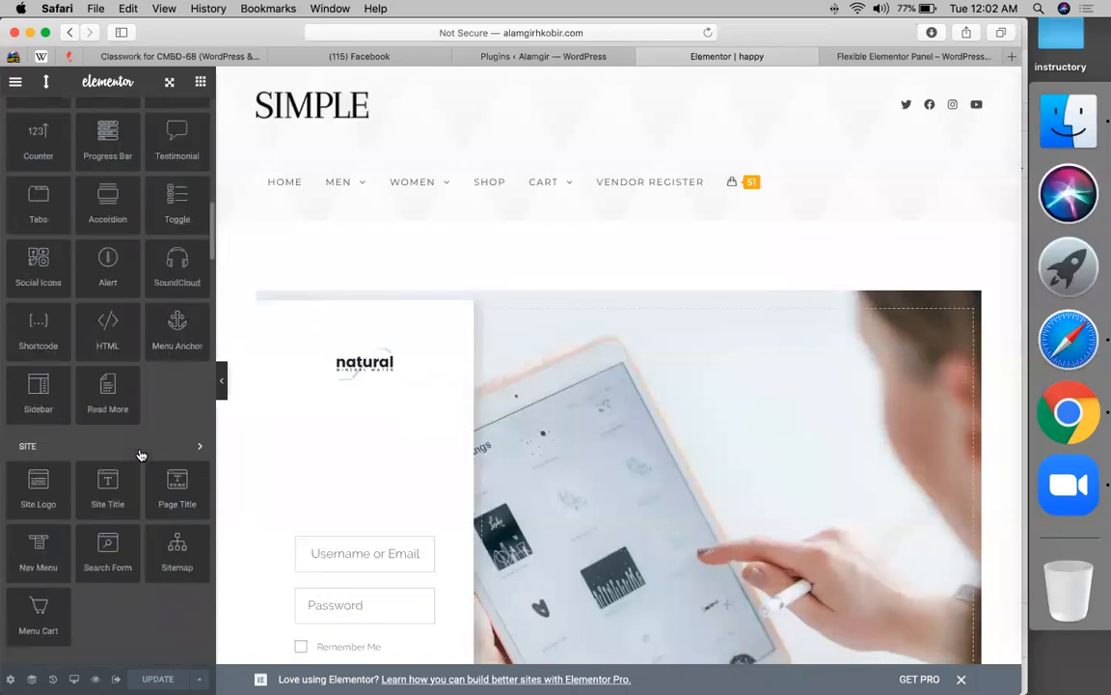
scroll(141, 454, down, 15)
scroll(141, 454, up, 20)
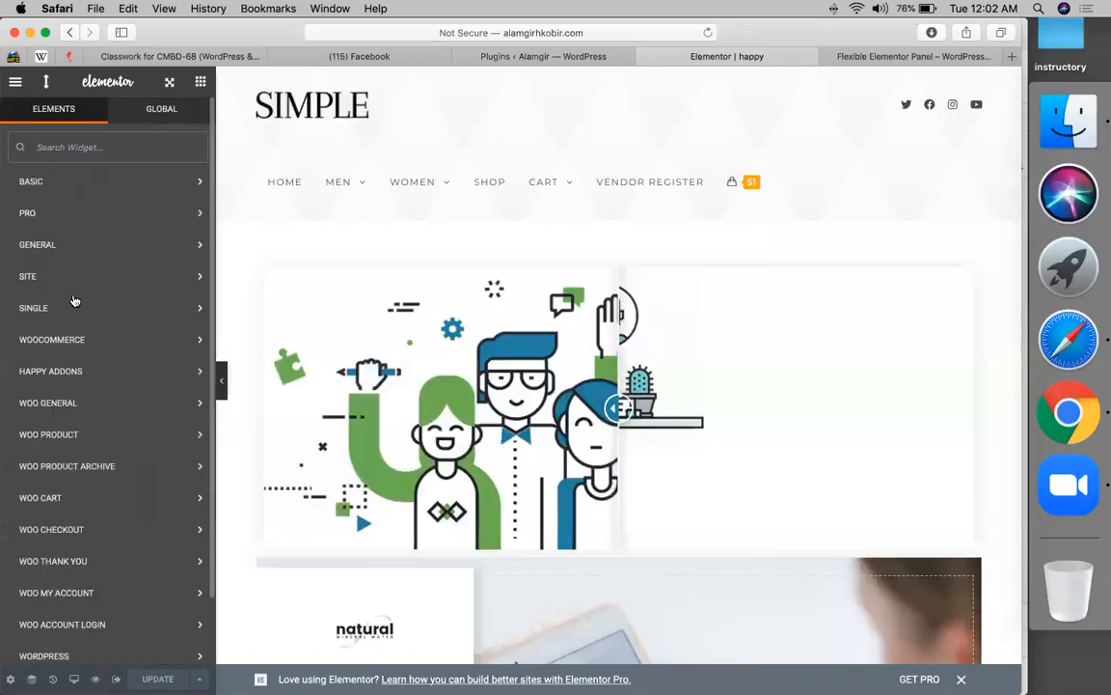
click(73, 376)
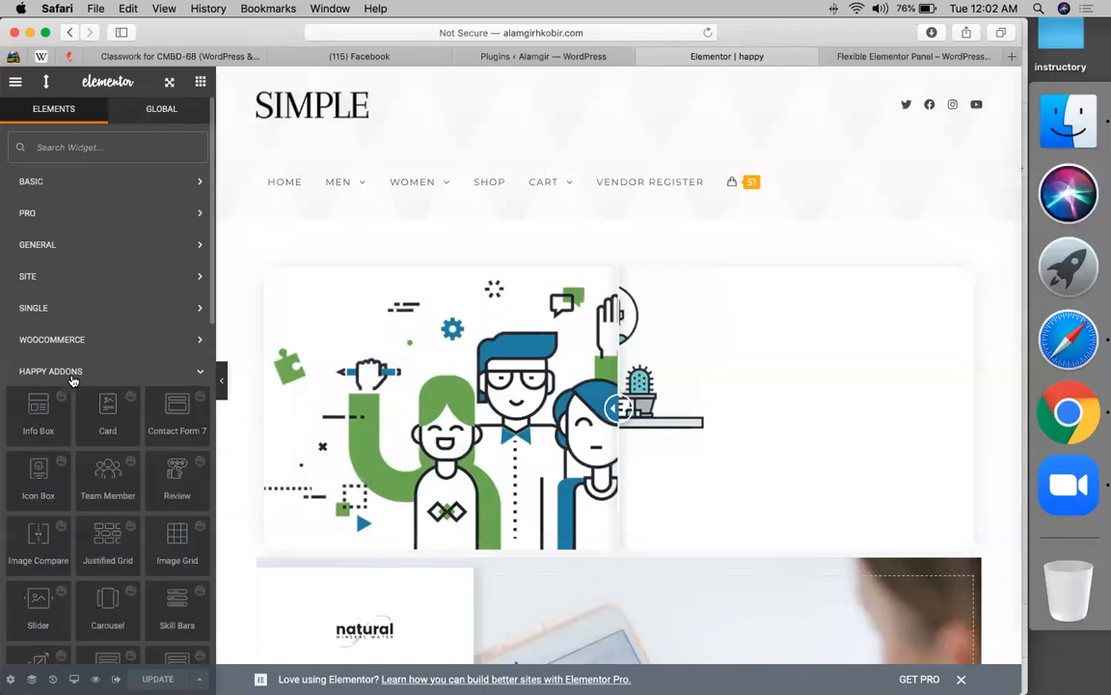
scroll(72, 380, down, 10)
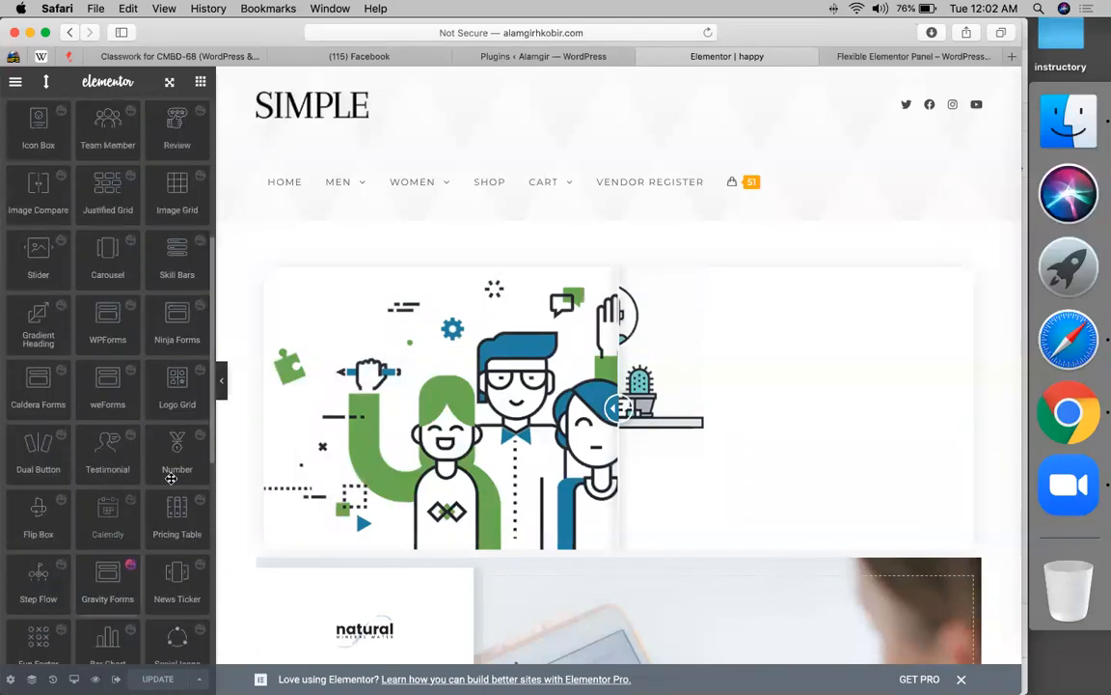
scroll(140, 602, down, 1)
scroll(140, 602, down, 3)
scroll(165, 530, down, 9)
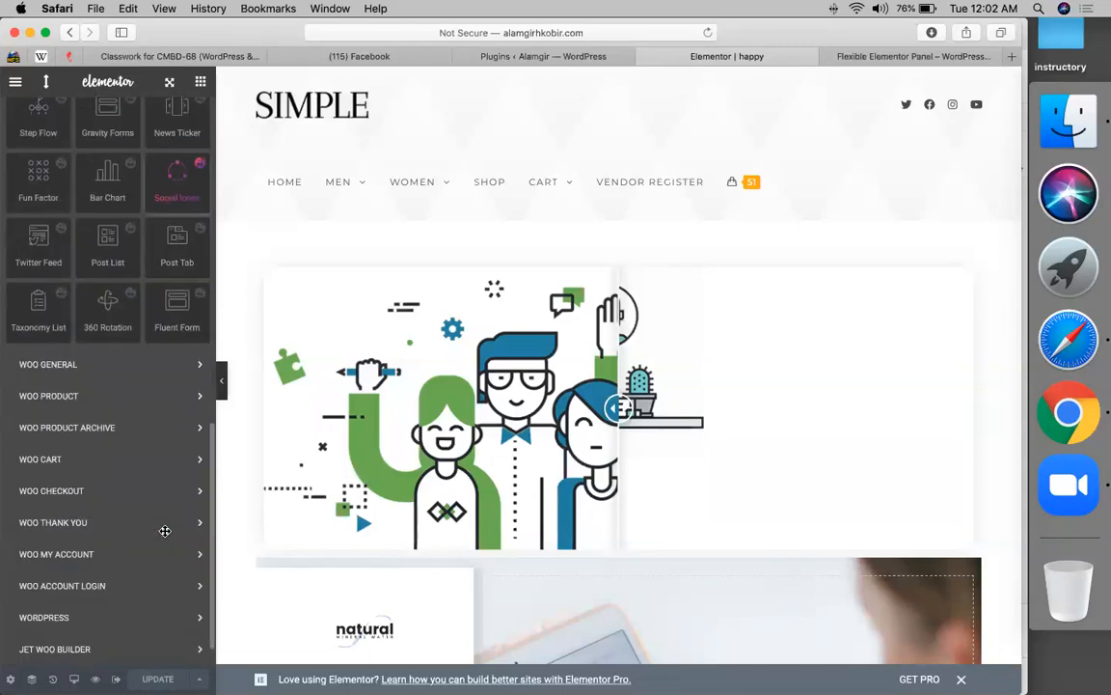
scroll(165, 531, up, 13)
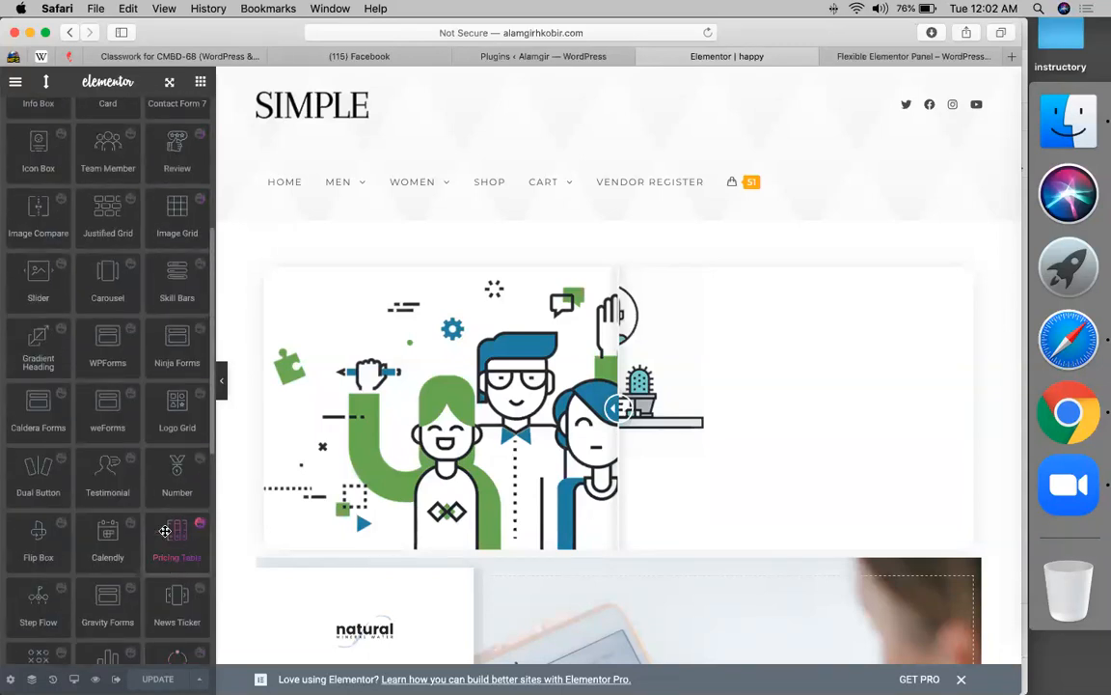
scroll(165, 530, up, 8)
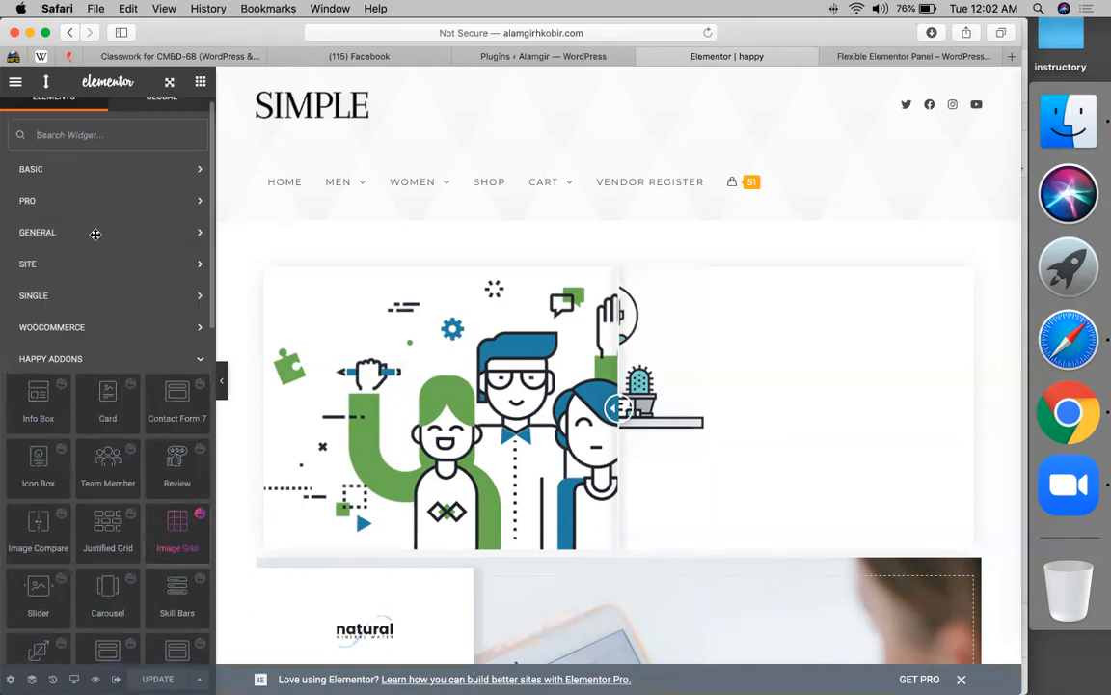
- Search the widgets for 'hot', clear the search, and switch to the Plugins page
click(139, 131)
text(h)
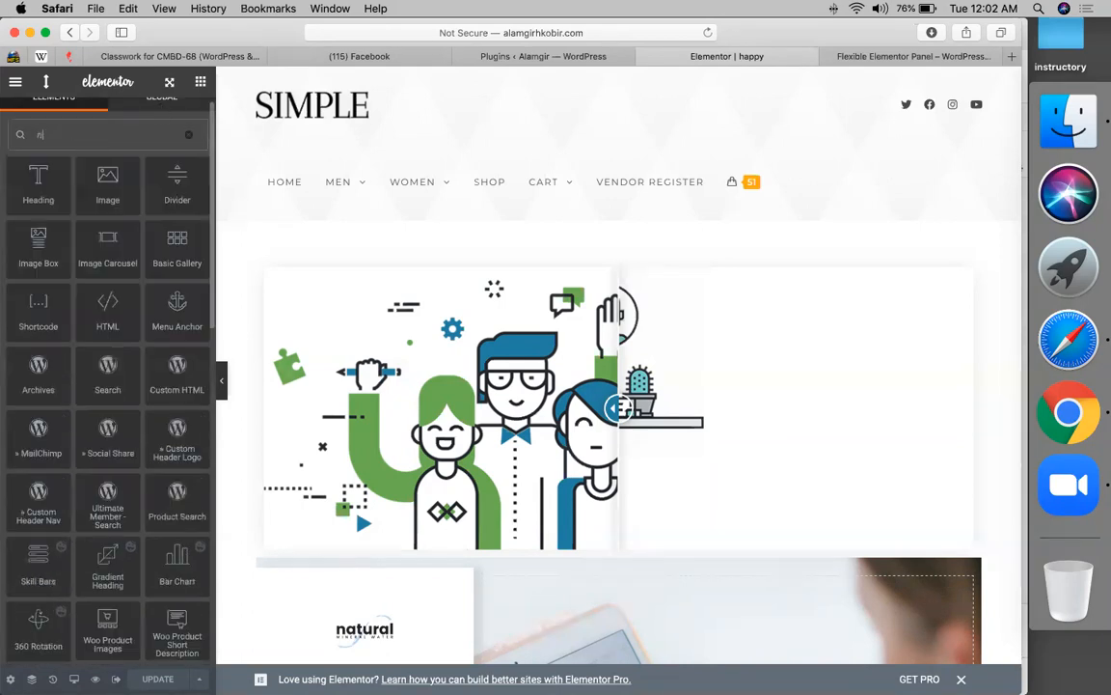
text(ot)
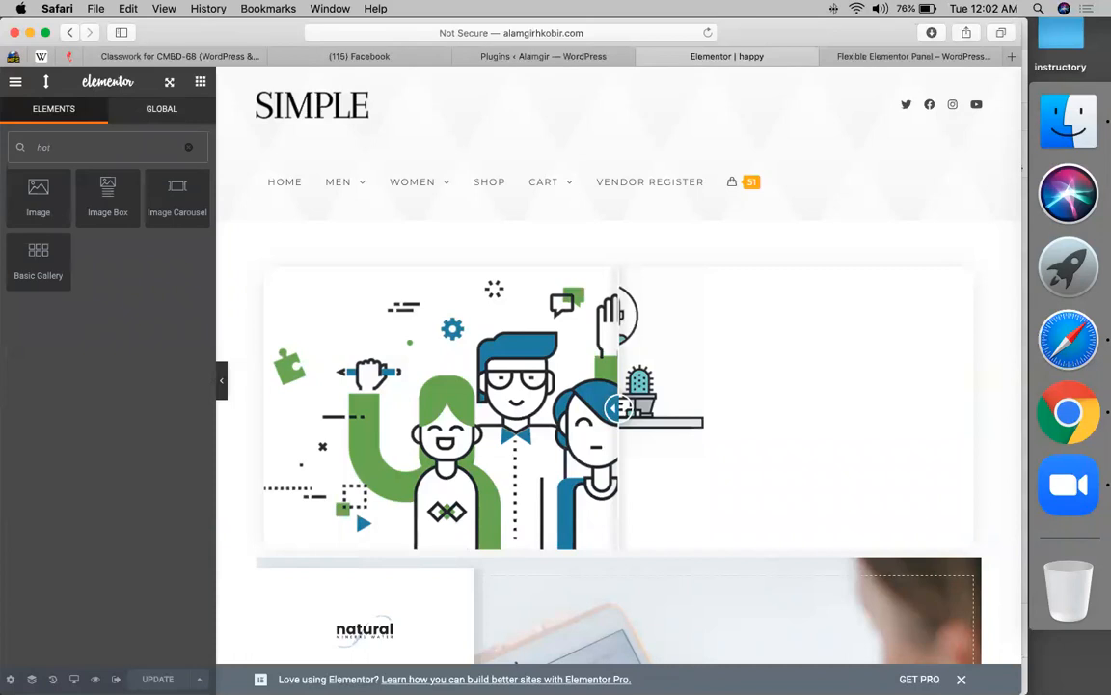
click(188, 149)
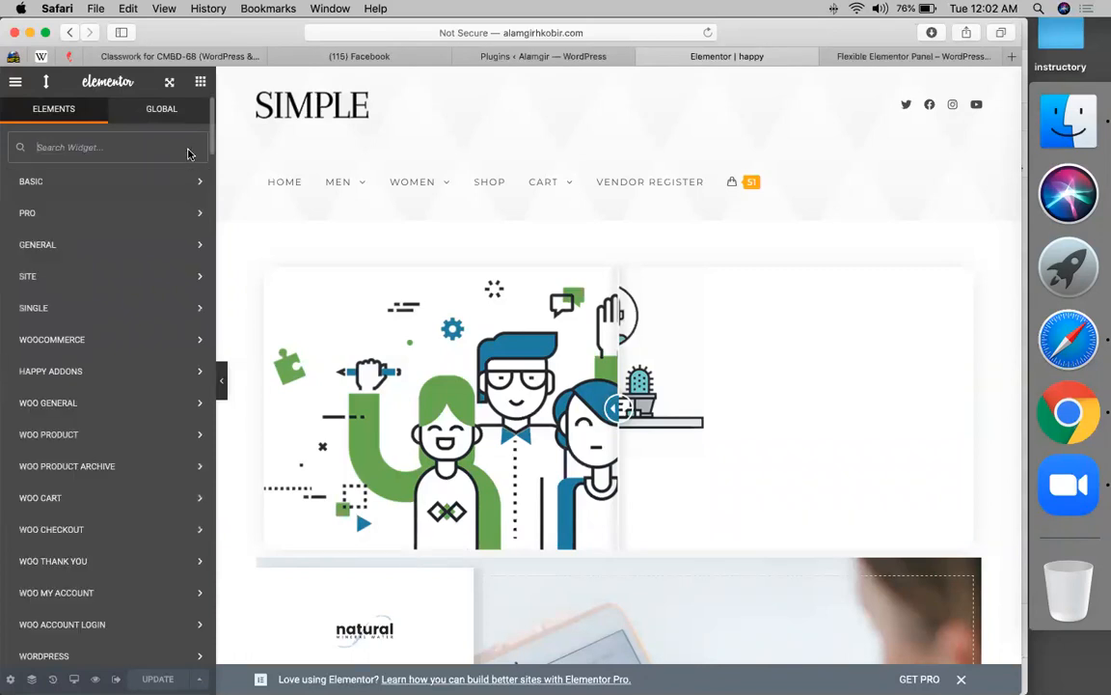
click(492, 57)
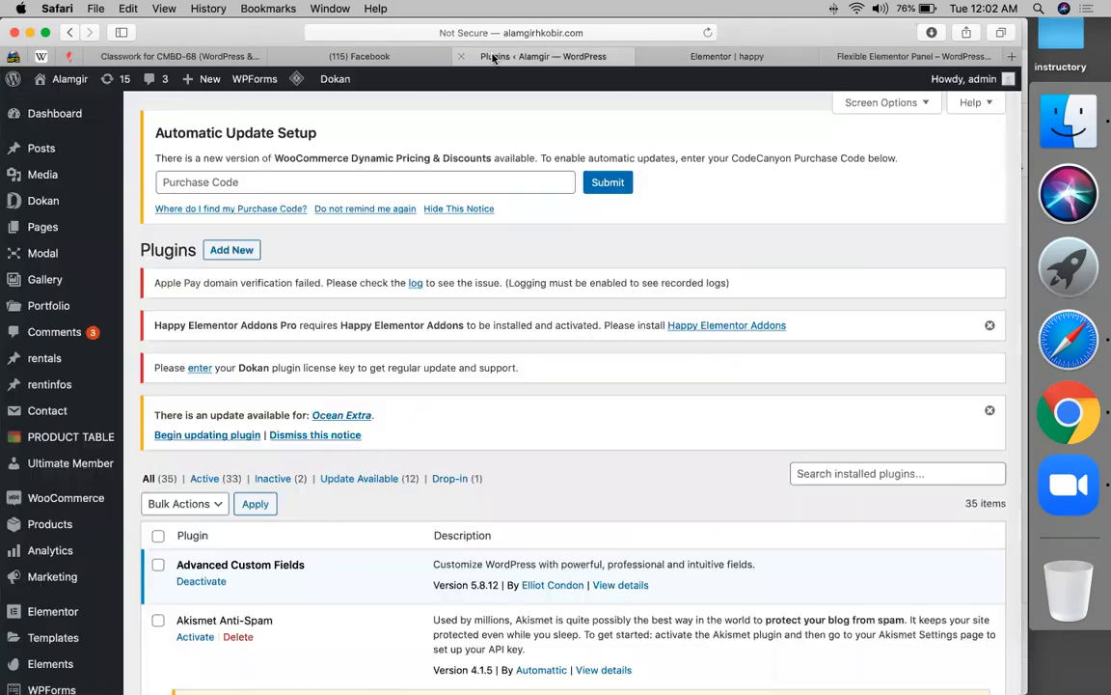
- Go to the Add Plugins page and reveal the plugin zip upload form
scroll(40, 492, down, 5)
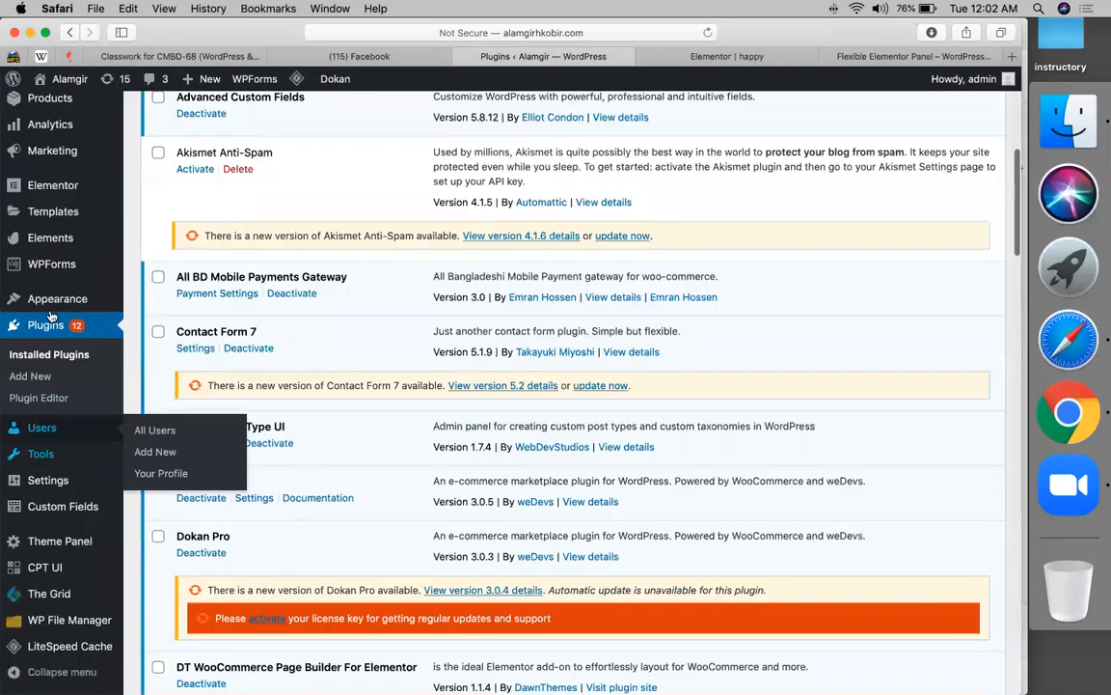
scroll(48, 280, up, 2)
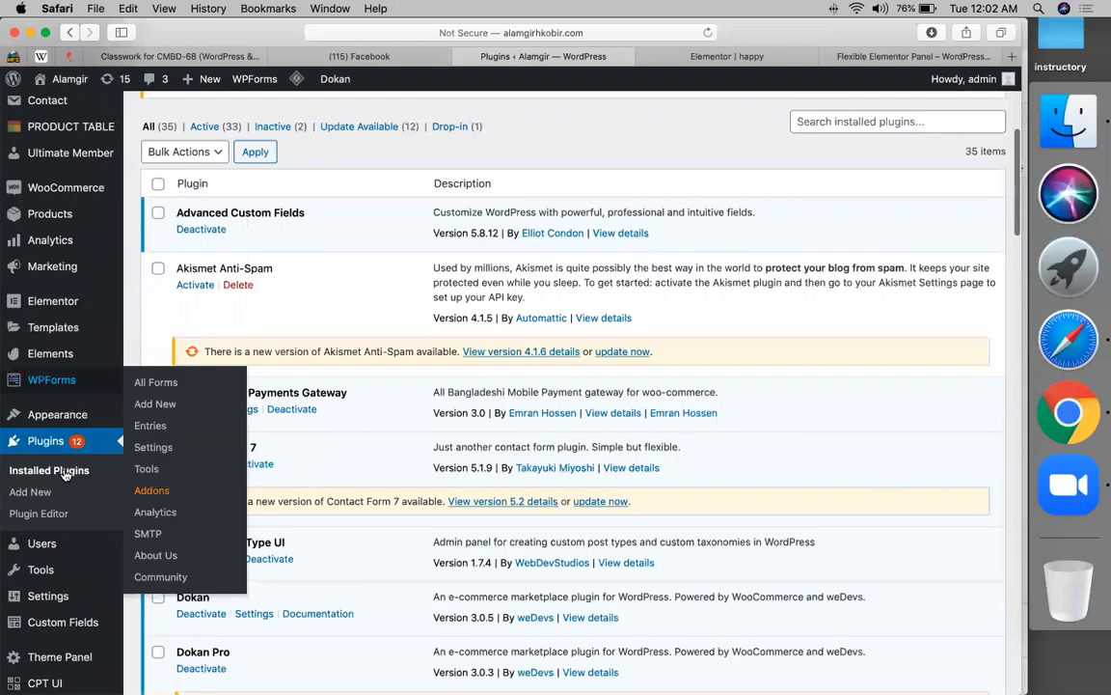
scroll(255, 162, up, 3)
click(236, 181)
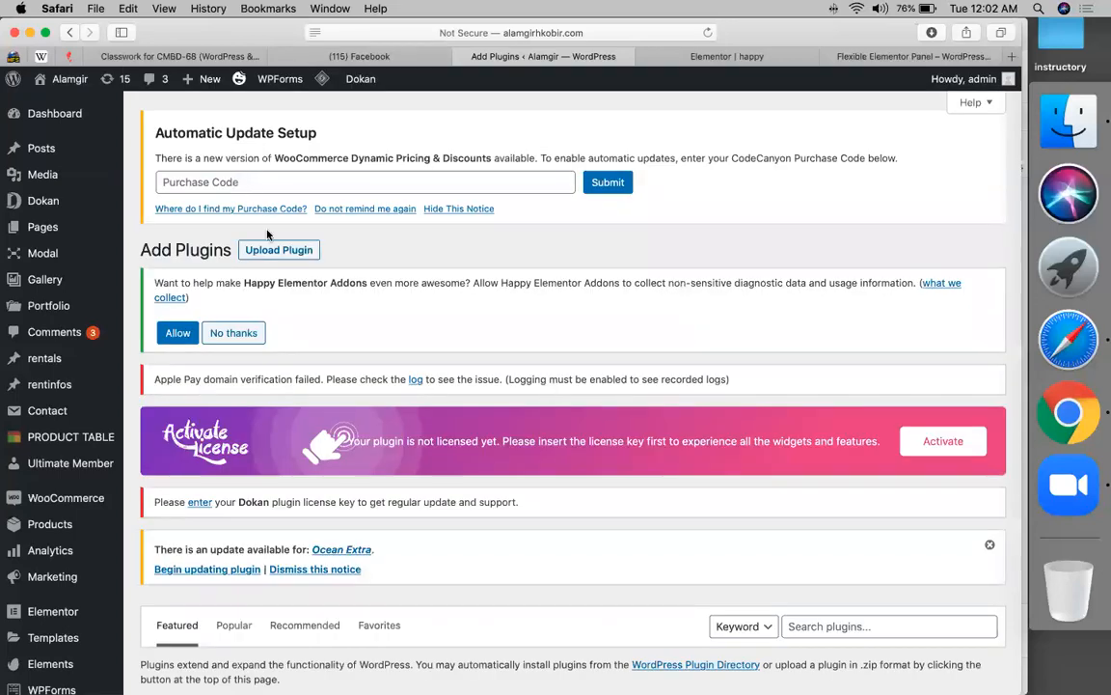
click(268, 253)
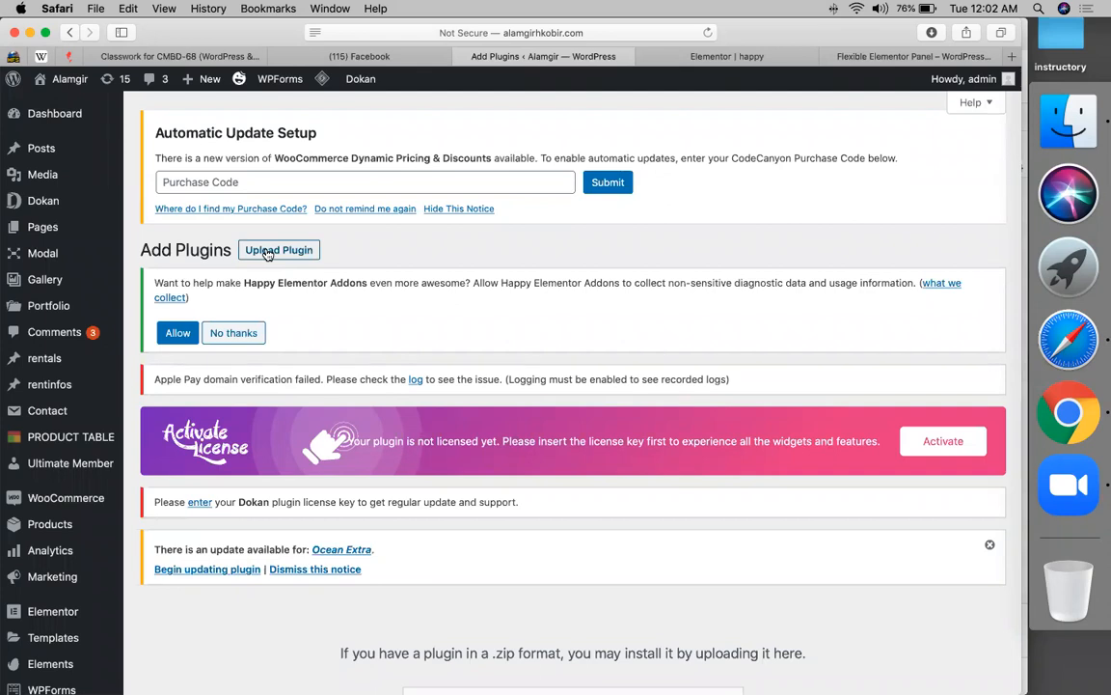
scroll(468, 526, down, 4)
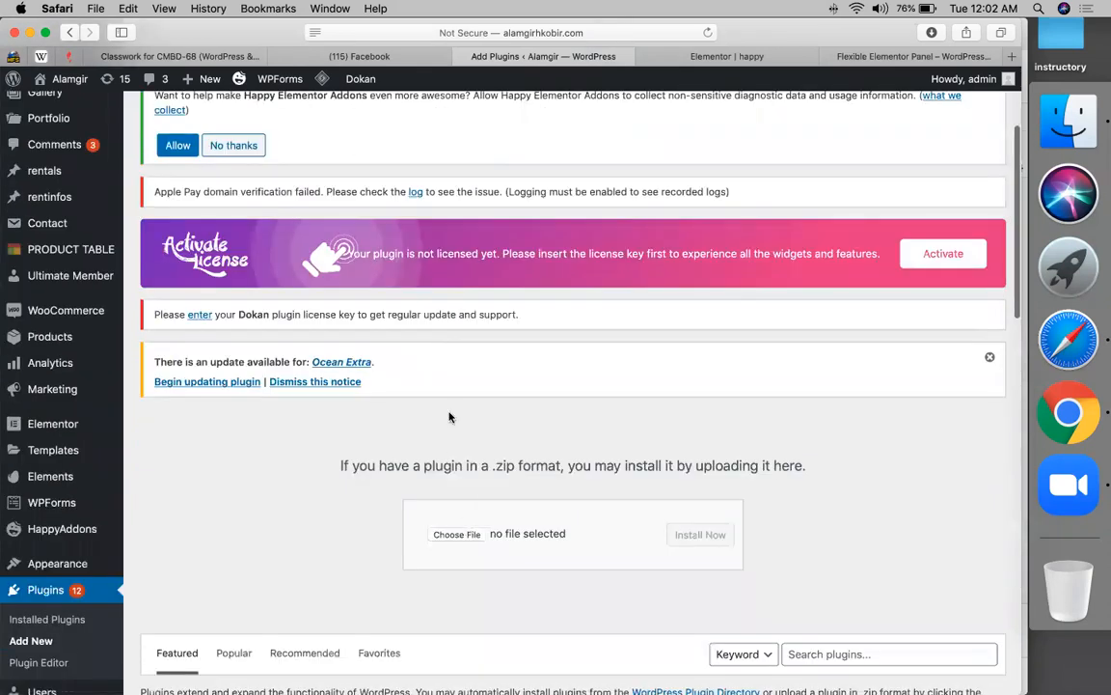
scroll(449, 417, up, 3)
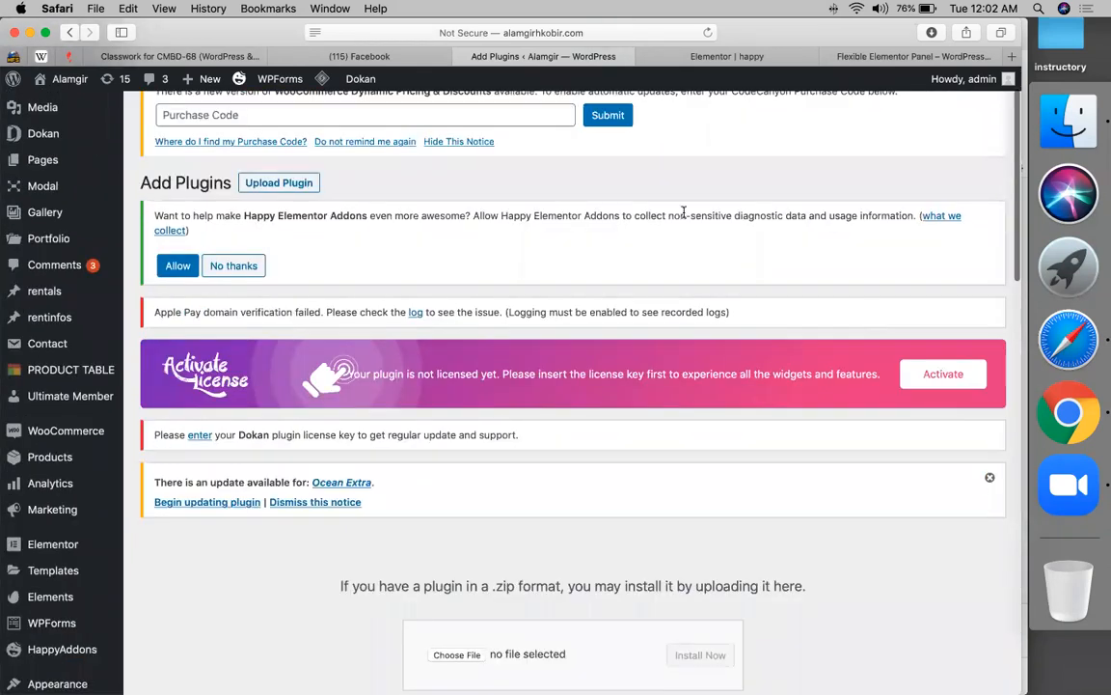
scroll(665, 180, up, 2)
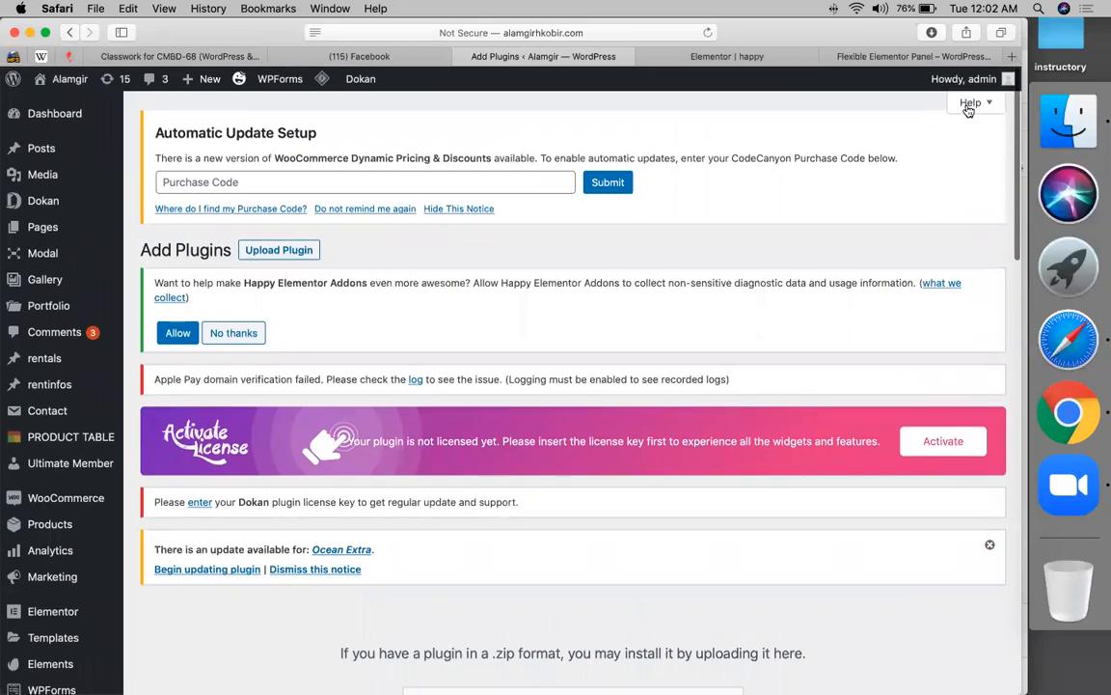
- Look through the Help topics about adding plugins, then close Help
click(971, 104)
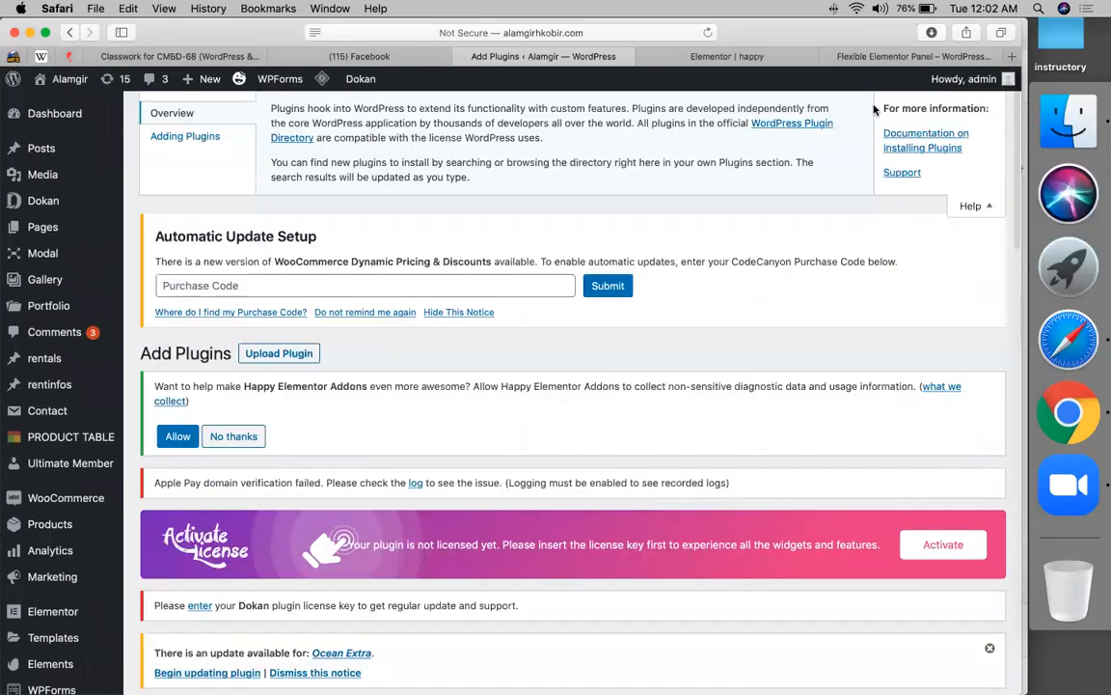
click(168, 140)
click(171, 113)
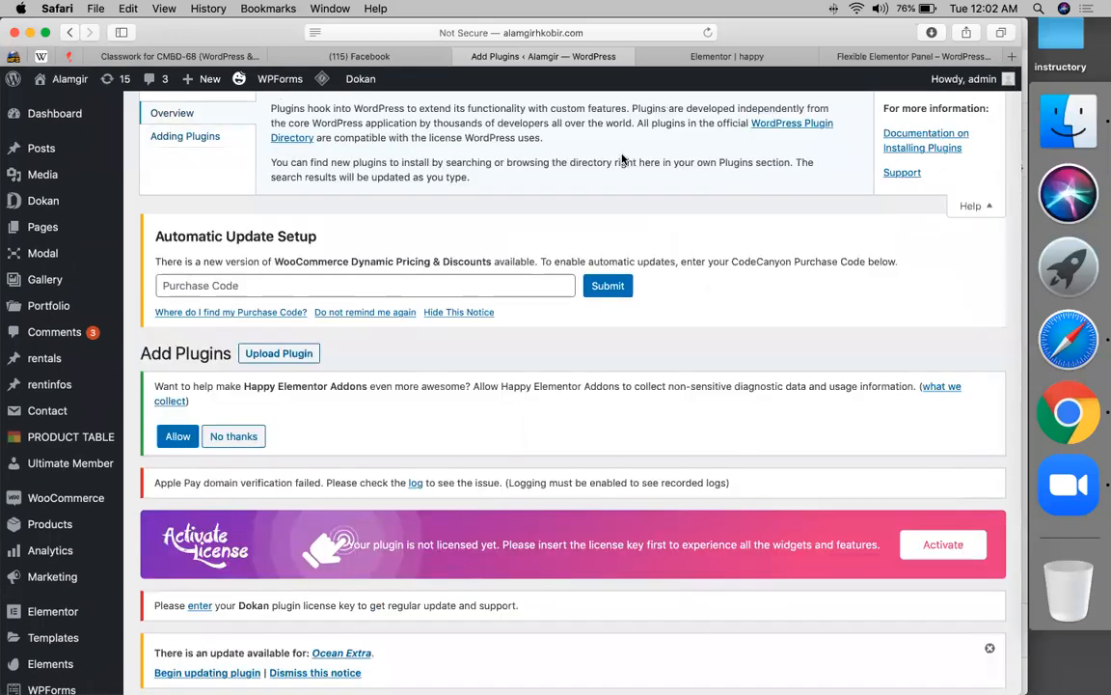
click(969, 207)
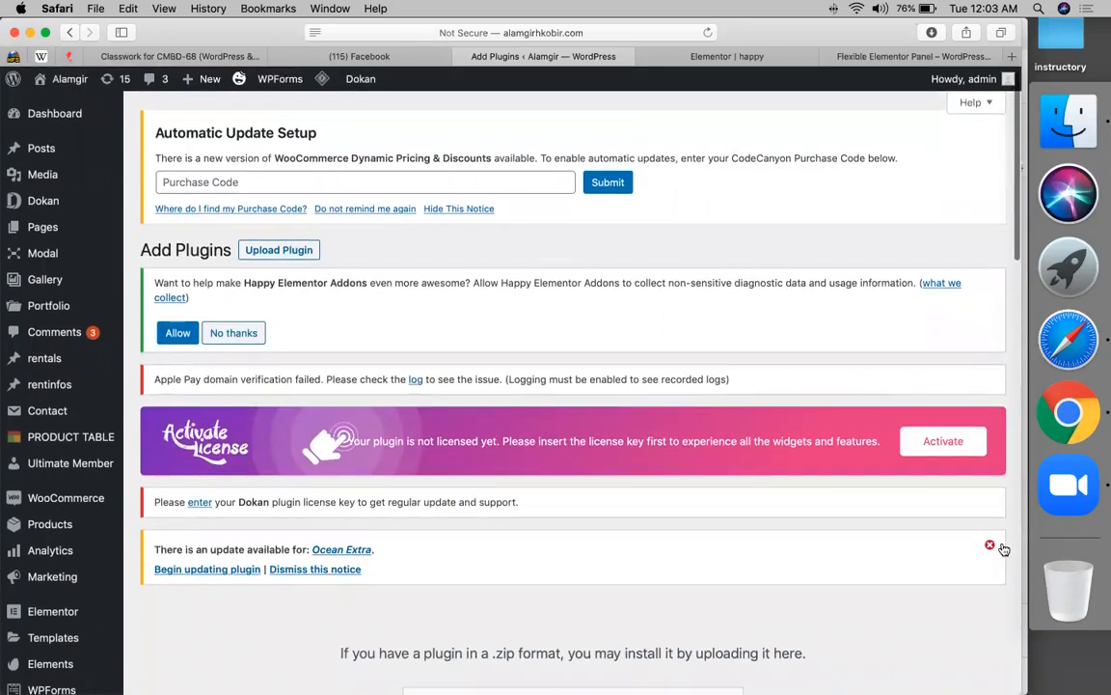
- Dismiss the Ocean Extra notice, allow Happy Addons data sharing, and hide the auto-update notice
click(991, 545)
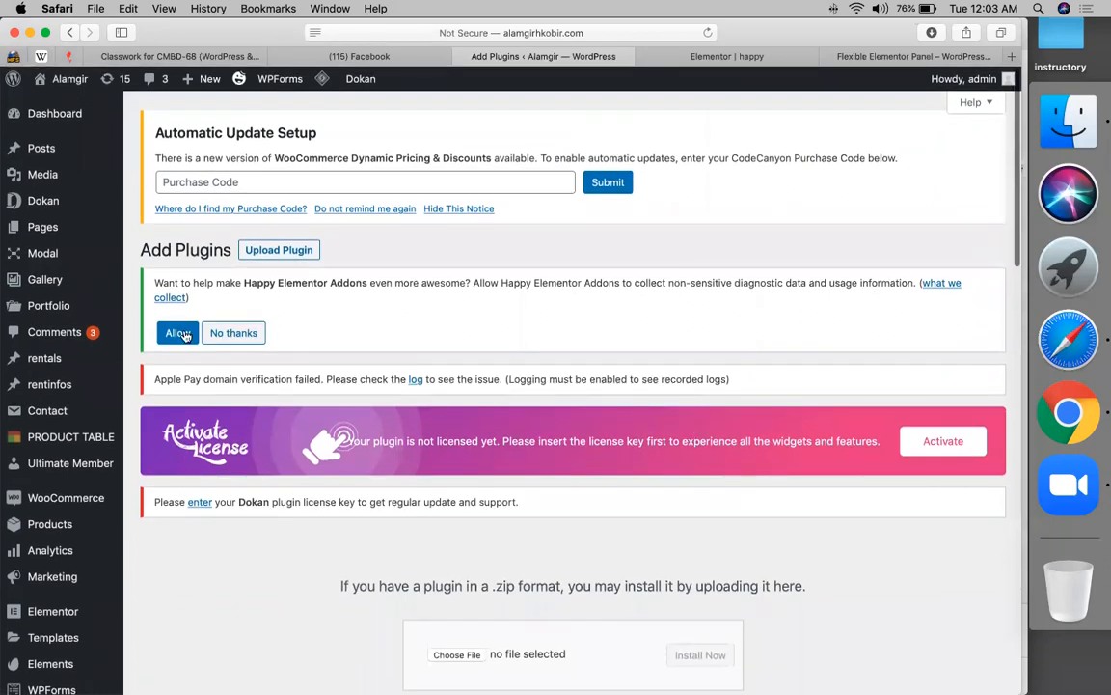
click(234, 333)
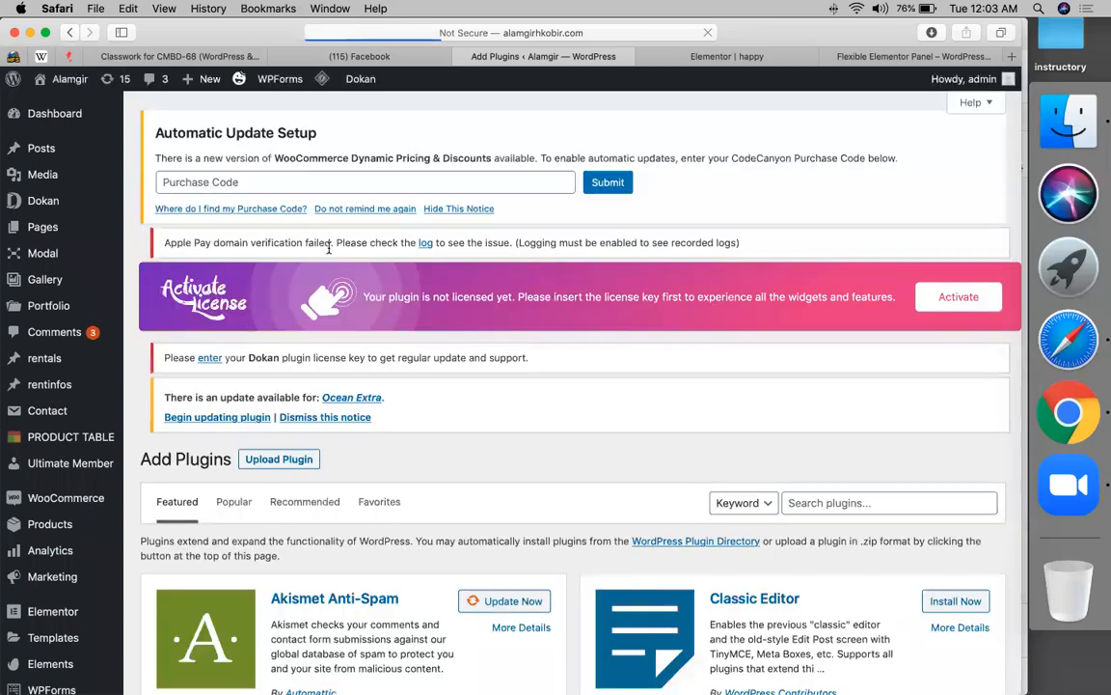
click(474, 209)
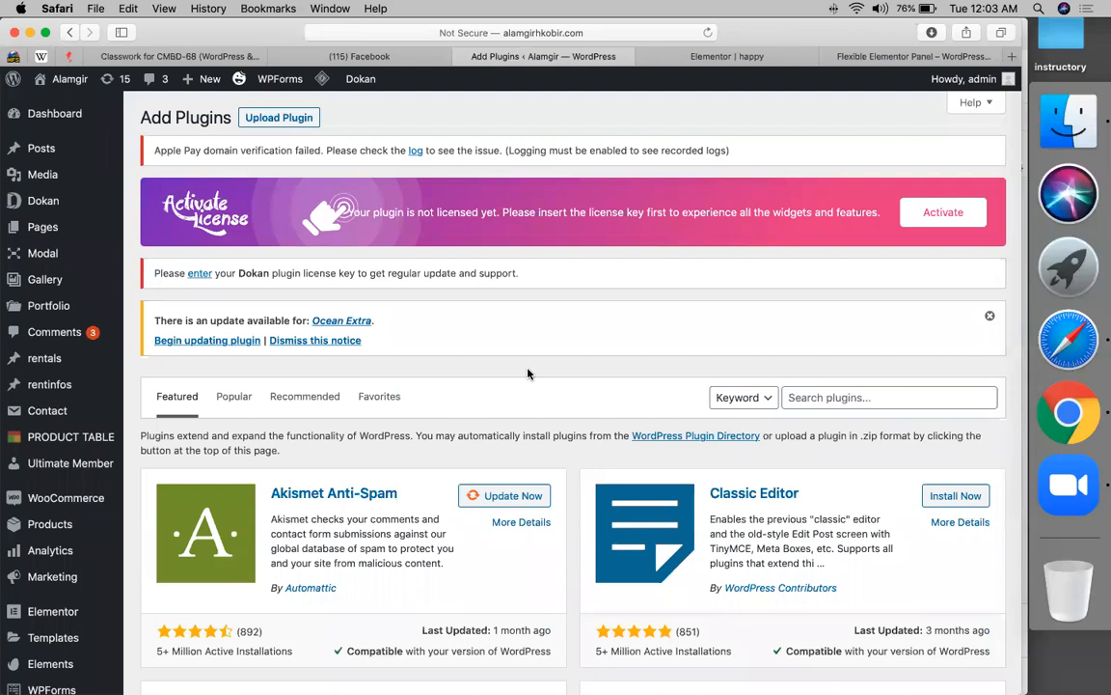
- Upload the wpkoi.zip plugin file and install it
scroll(529, 373, down, 4)
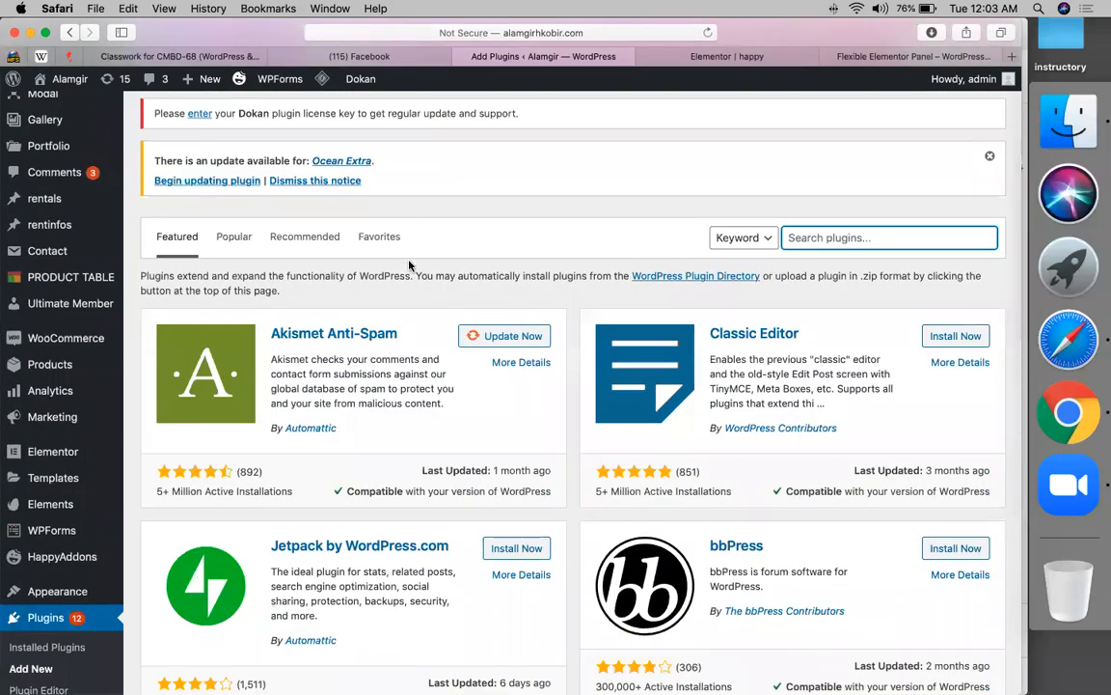
scroll(367, 412, up, 4)
click(457, 493)
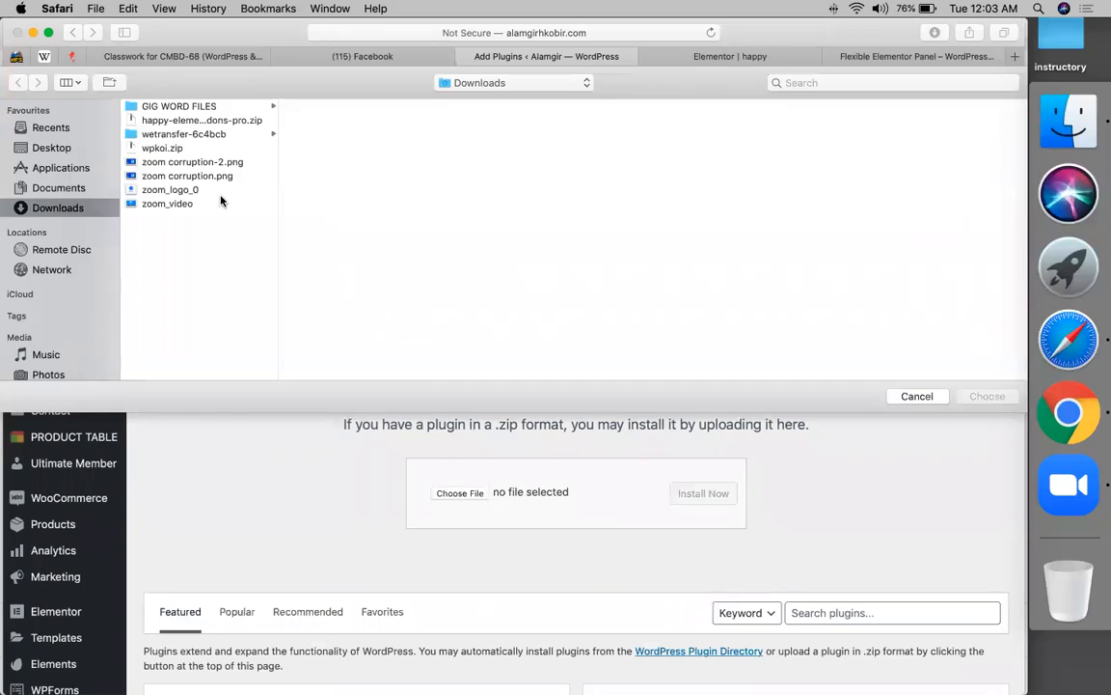
double_click(180, 146)
click(713, 494)
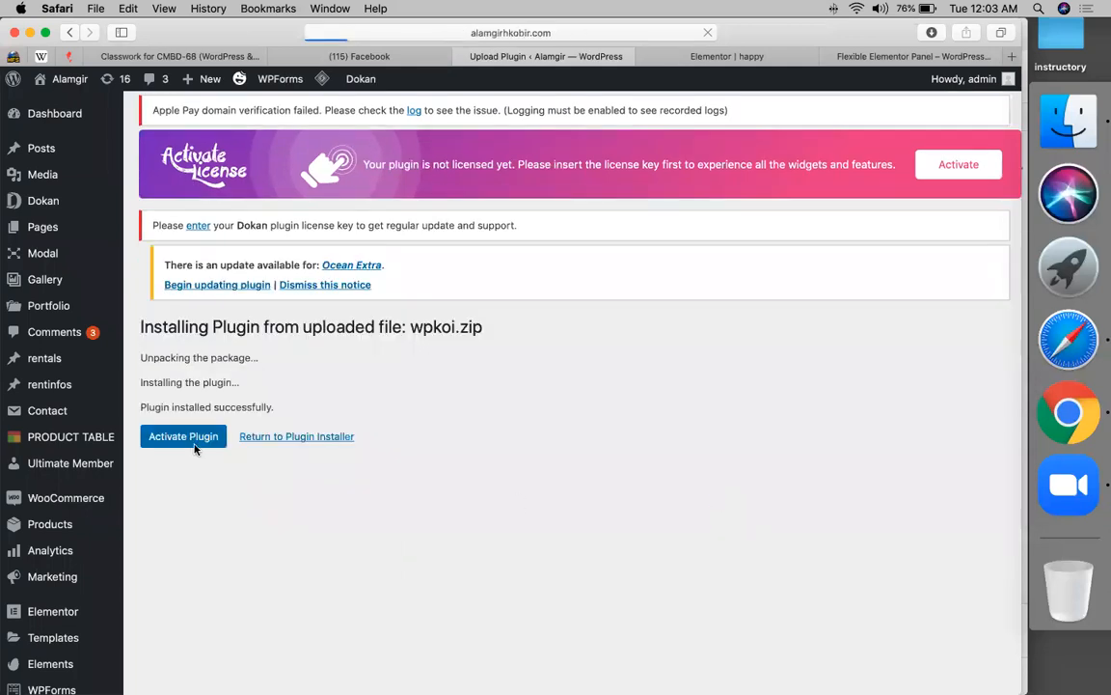
- Reload the Elementor editor for the happy page, checking the plugin install page in between
click(664, 54)
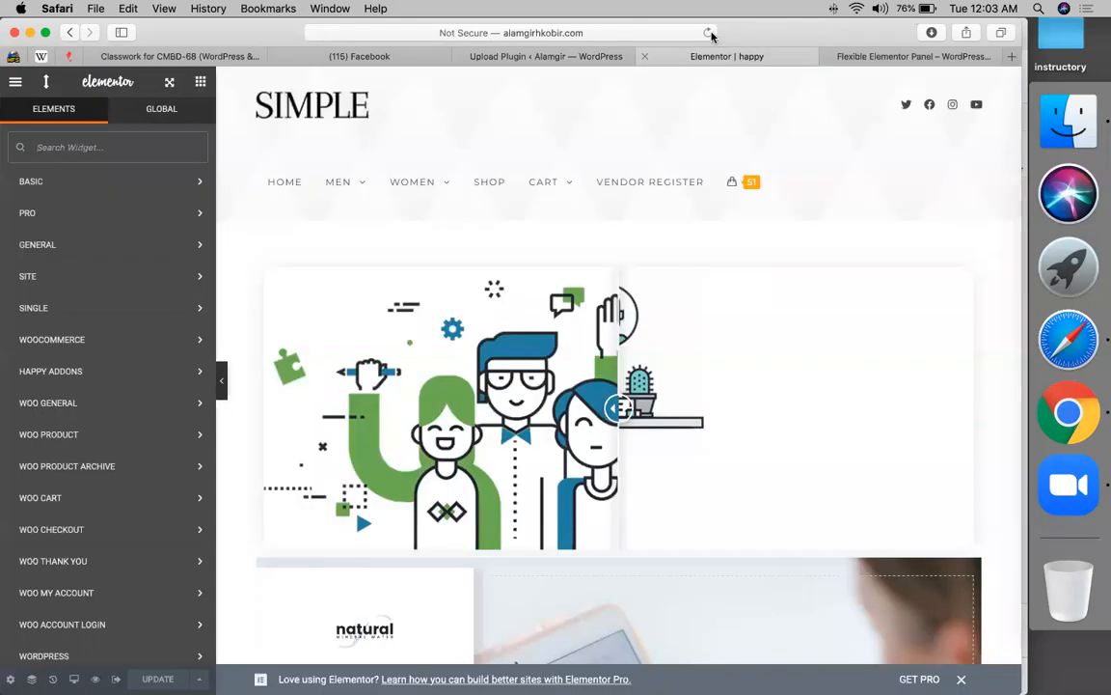
click(709, 33)
click(570, 55)
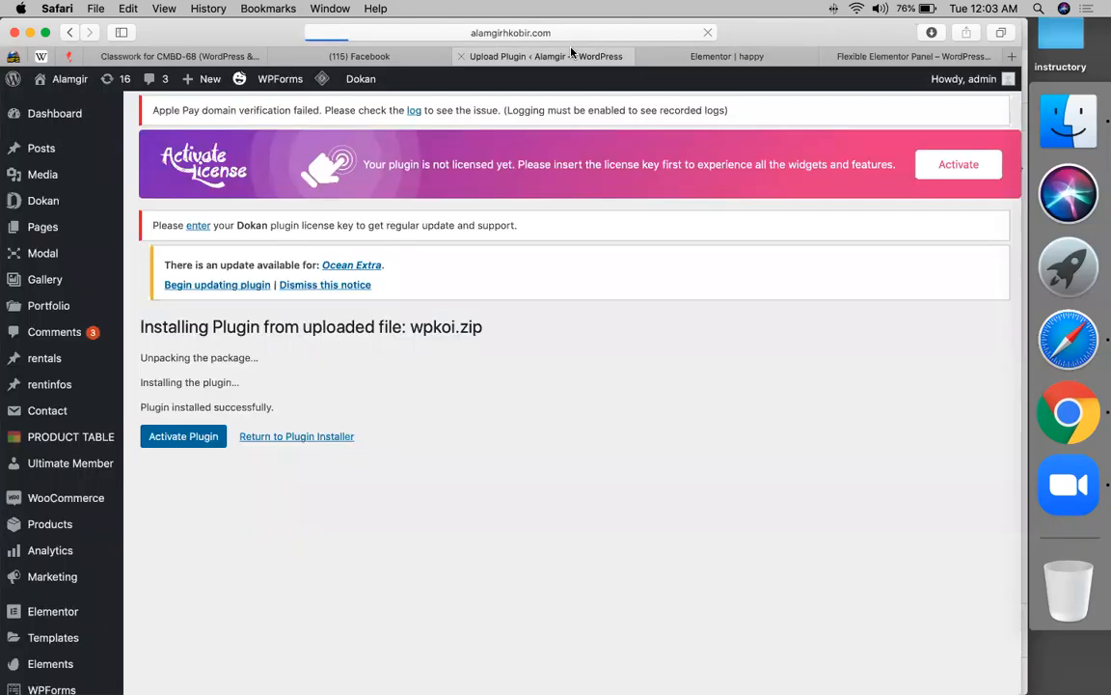
click(714, 58)
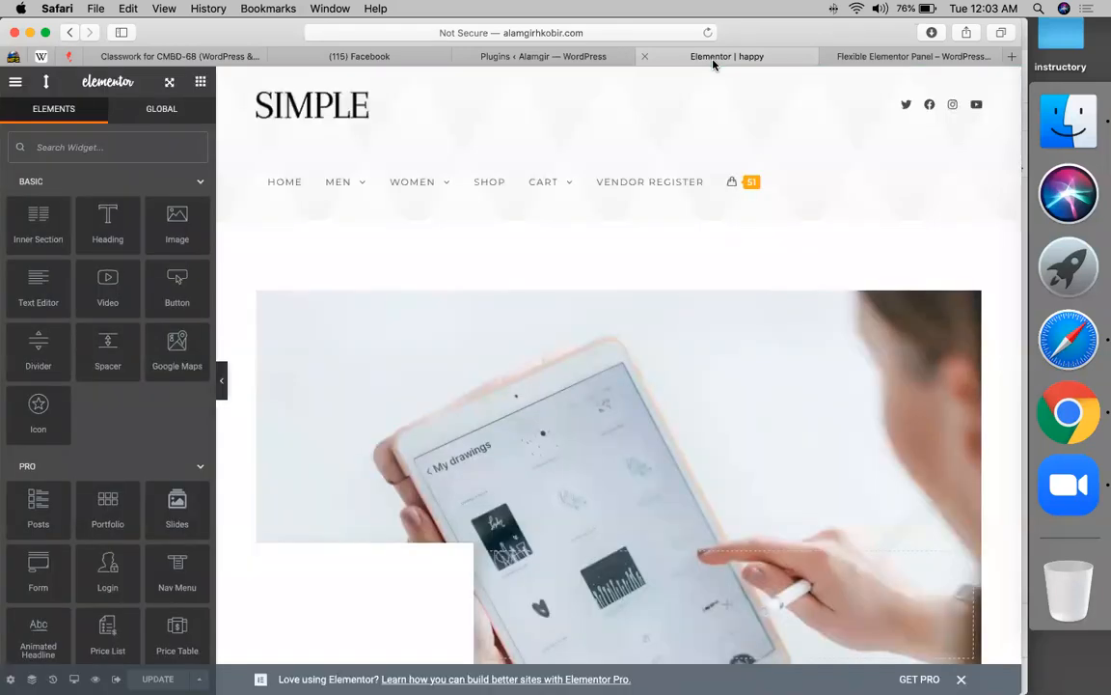
scroll(612, 526, down, 15)
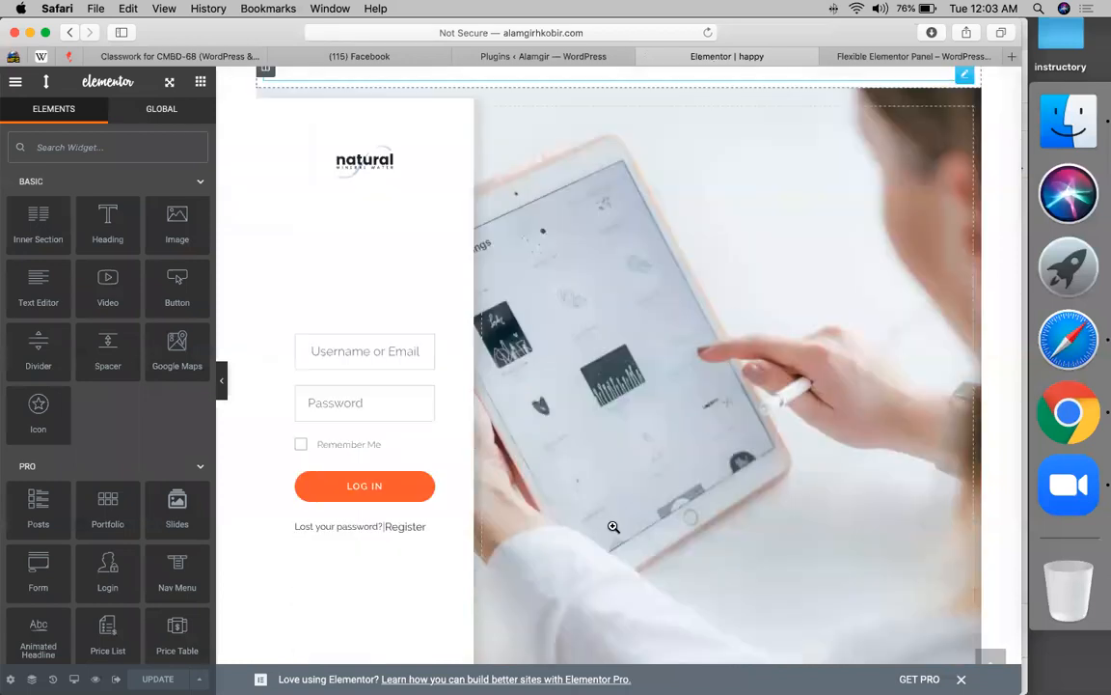
scroll(612, 525, down, 15)
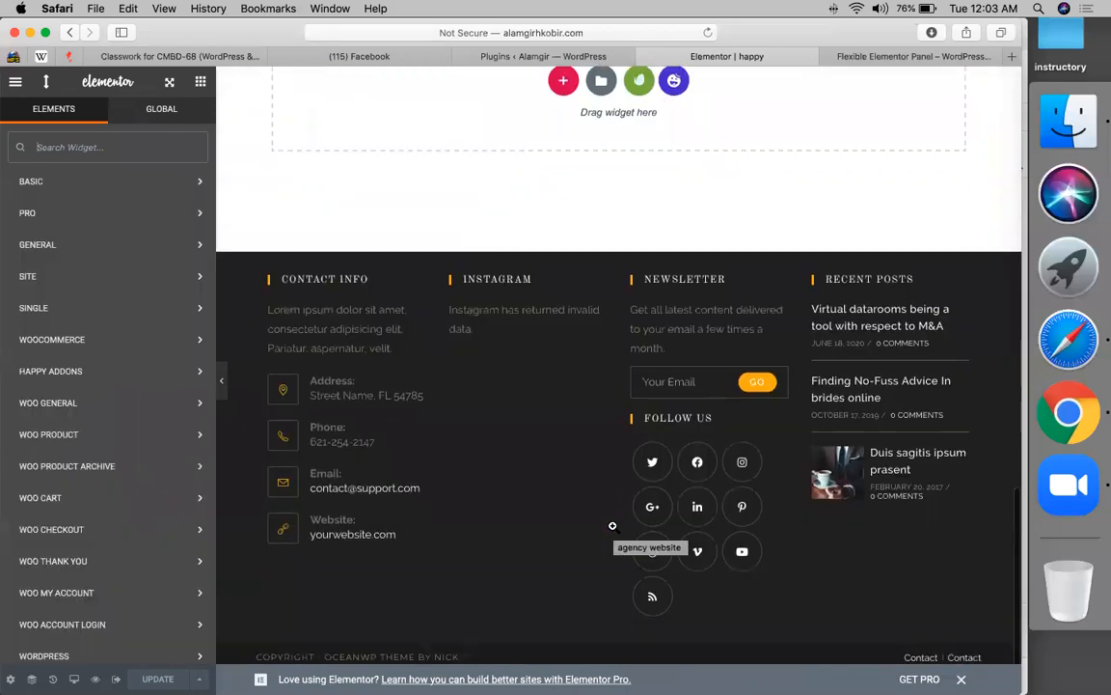
scroll(612, 525, up, 20)
click(708, 33)
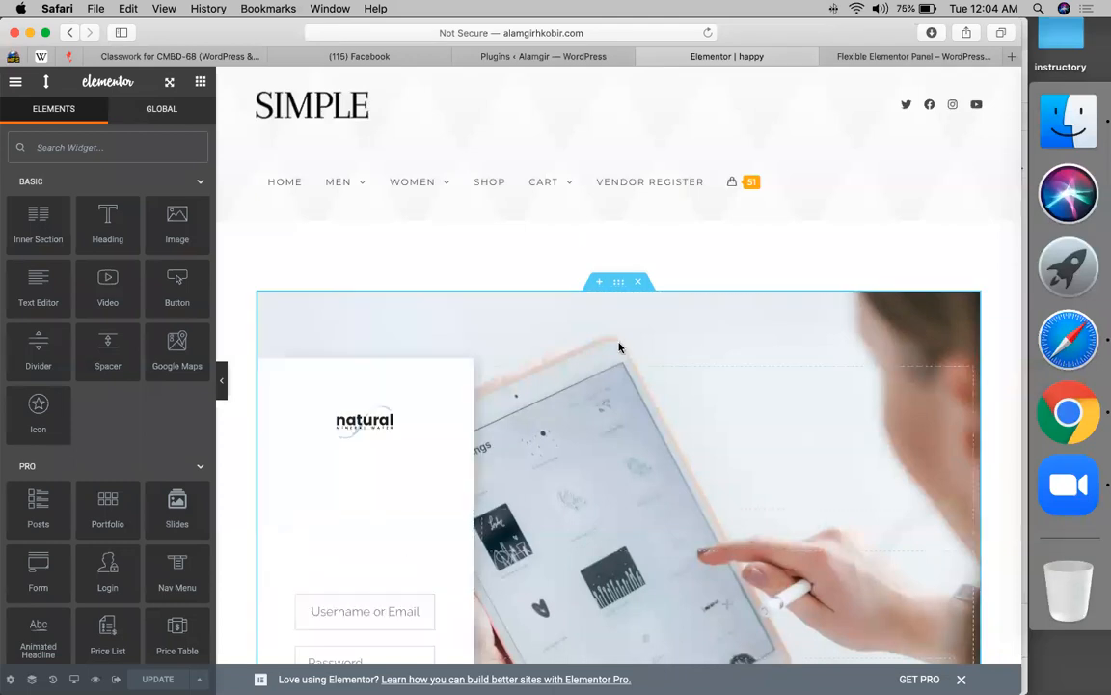
scroll(620, 311, down, 3)
scroll(619, 311, down, 20)
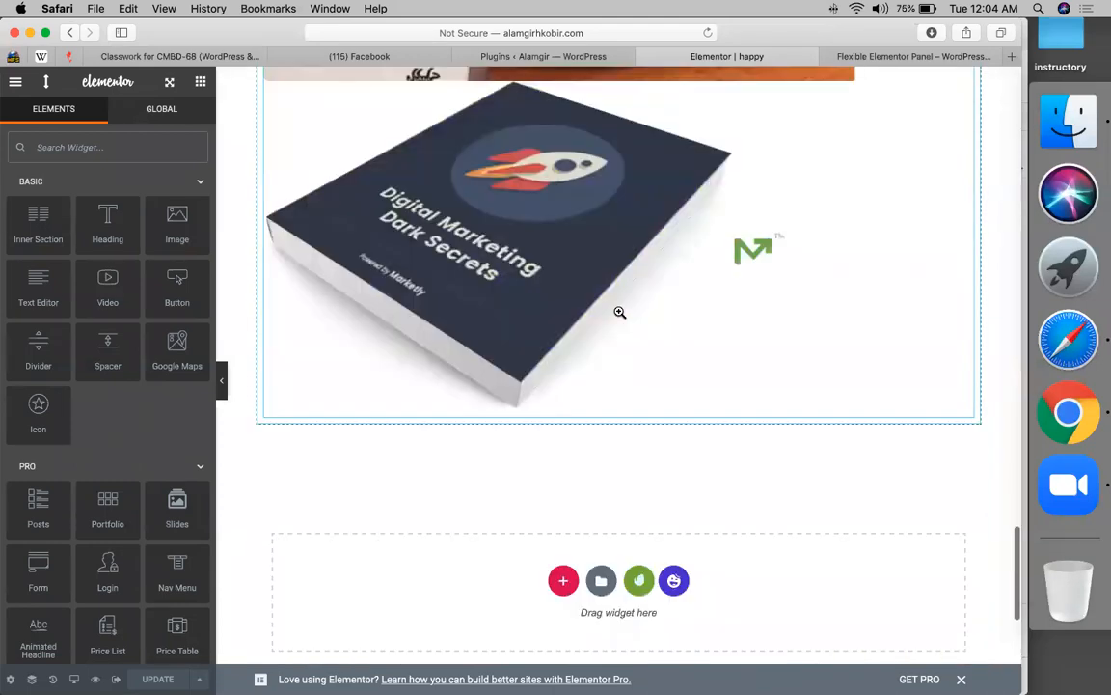
scroll(619, 312, up, 2)
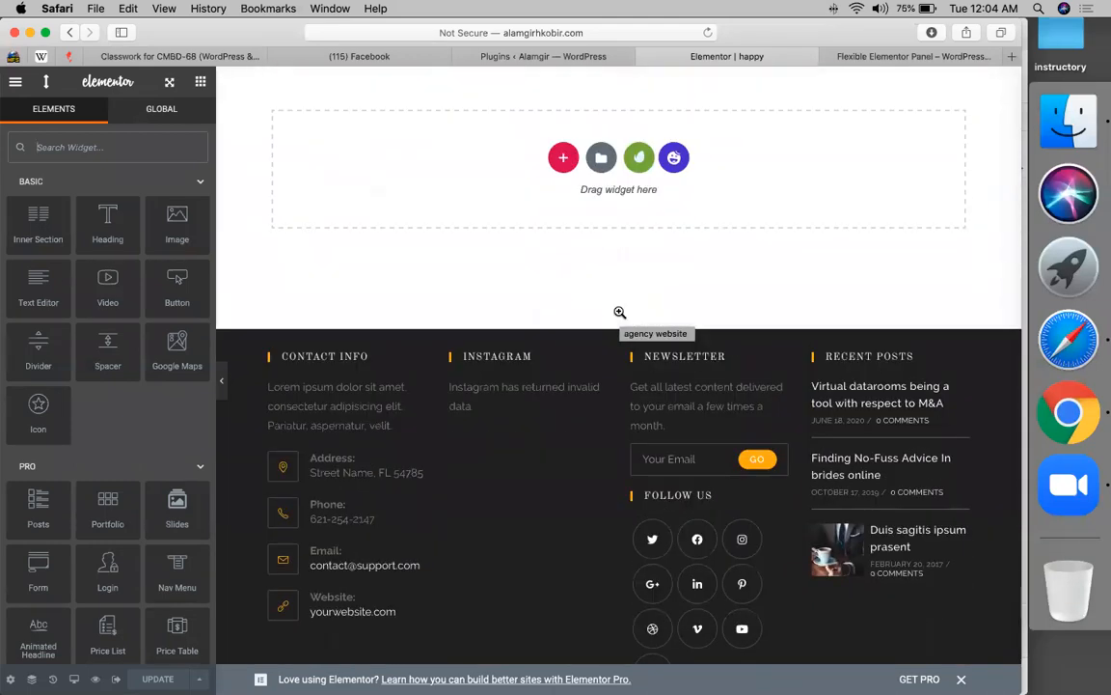
scroll(619, 313, up, 20)
scroll(621, 317, down, 15)
scroll(620, 315, down, 15)
scroll(619, 315, up, 2)
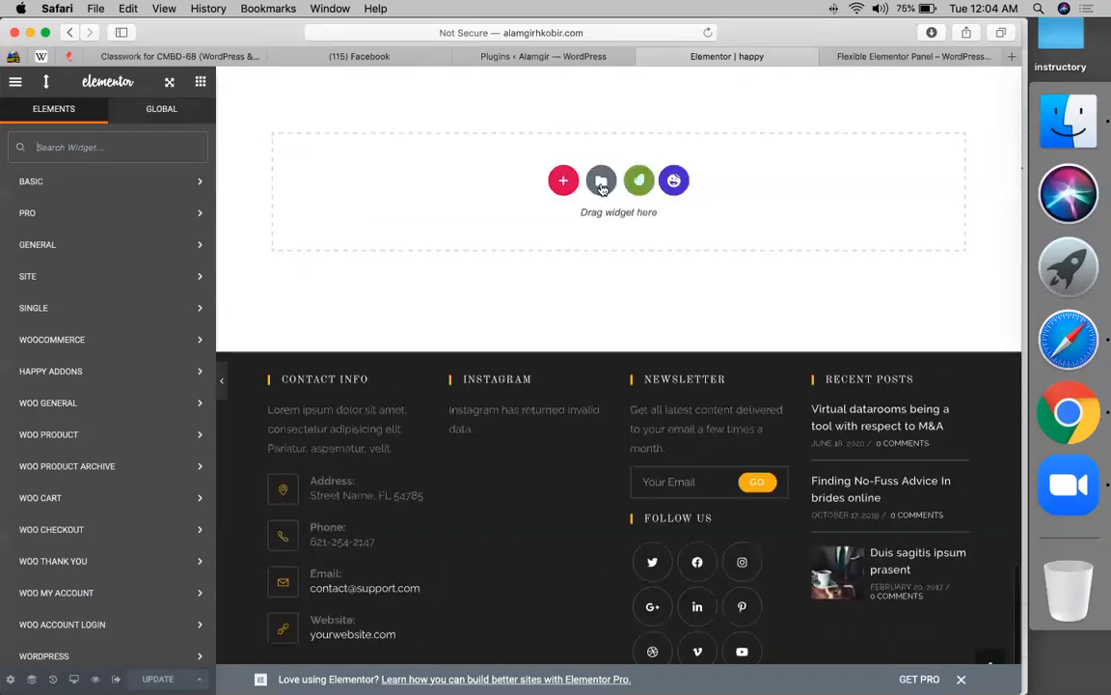
- Browse the template library's Pages and insert the Narayana About Us template
click(601, 181)
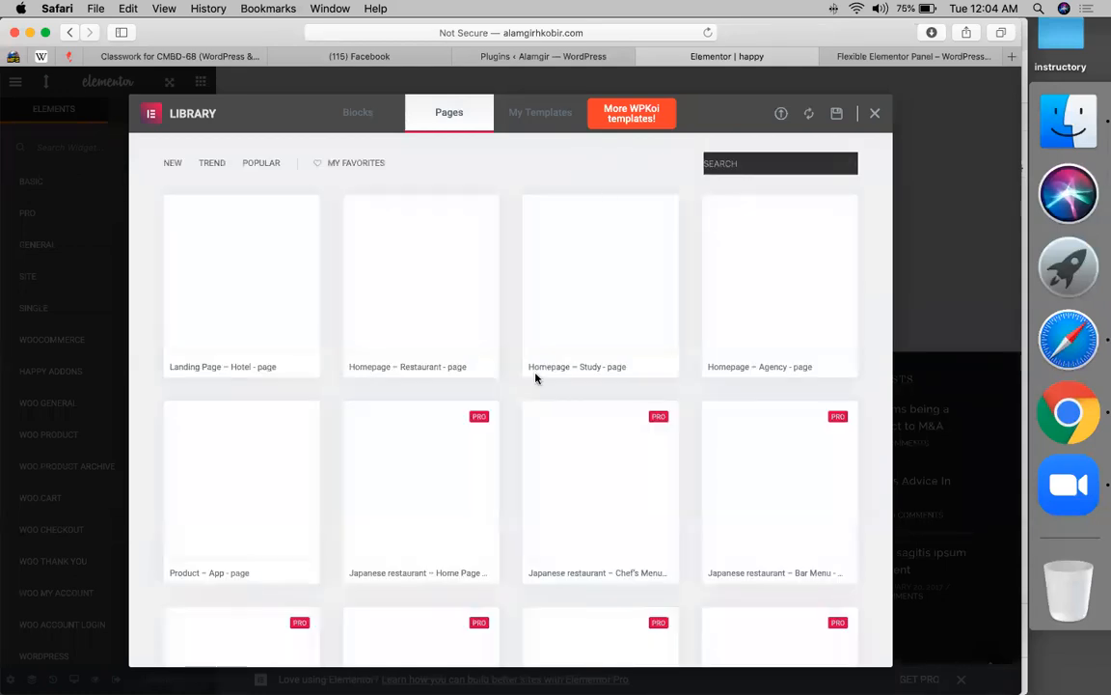
mouse_move(536, 378)
scroll(537, 377, down, 10)
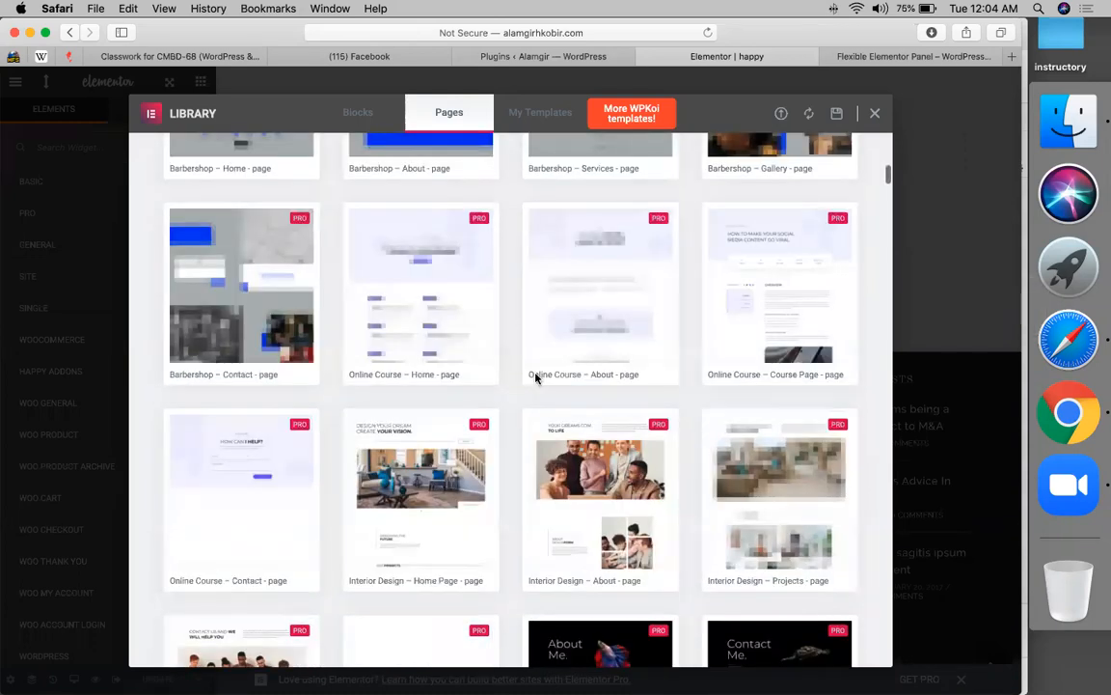
scroll(537, 377, down, 10)
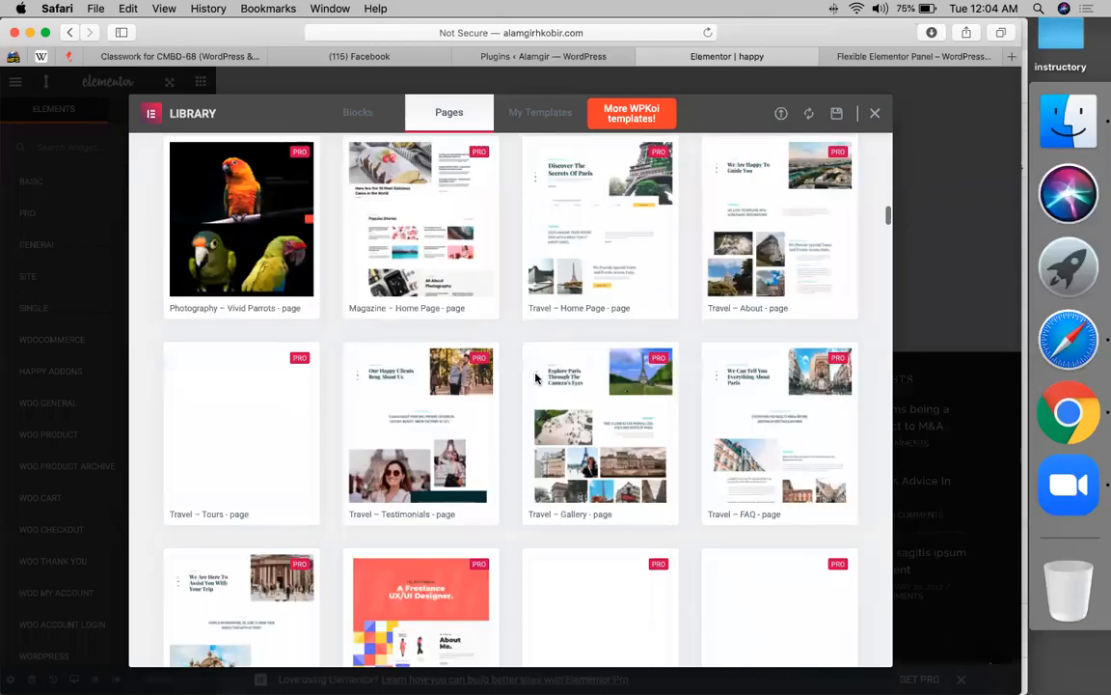
scroll(536, 378, down, 15)
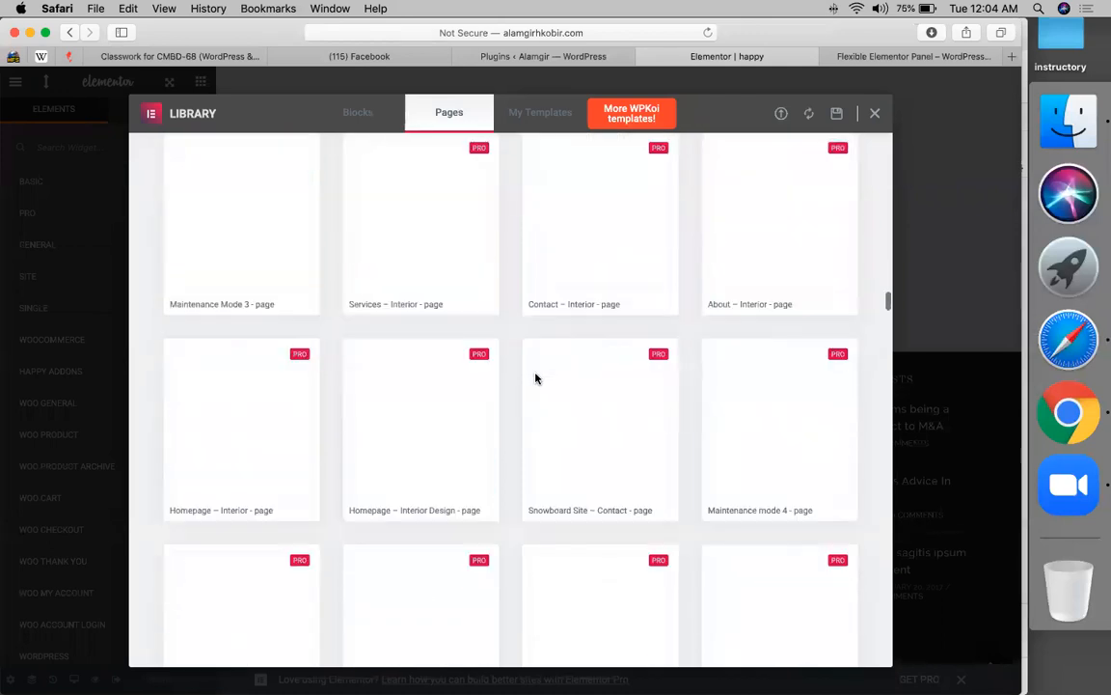
scroll(536, 378, down, 8)
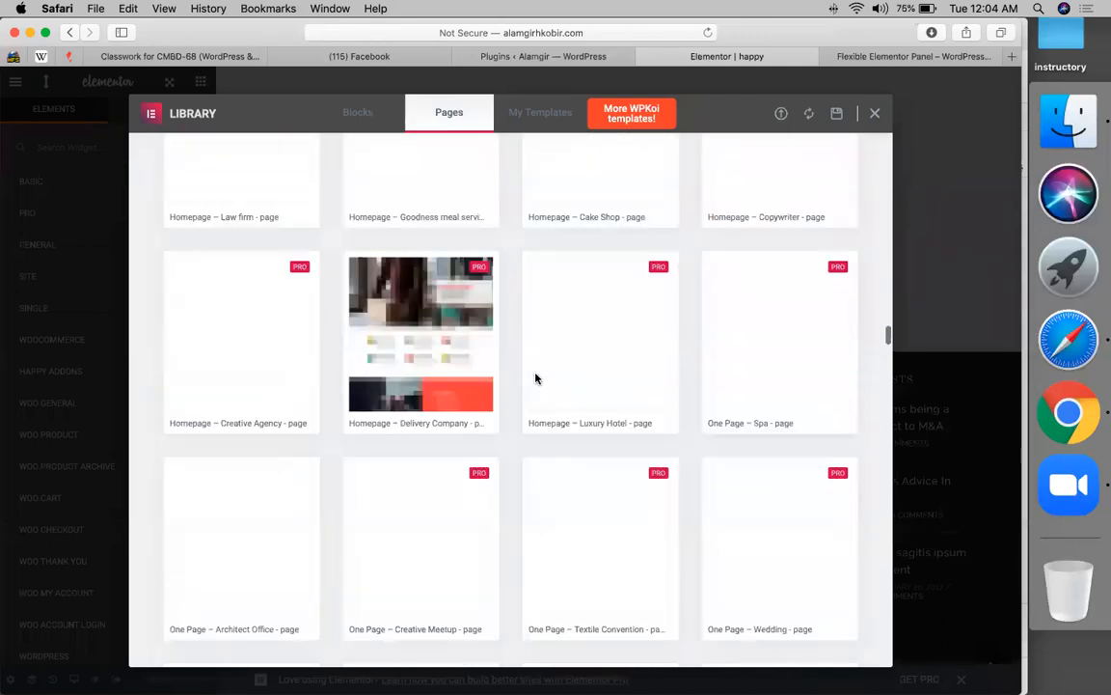
scroll(536, 378, down, 10)
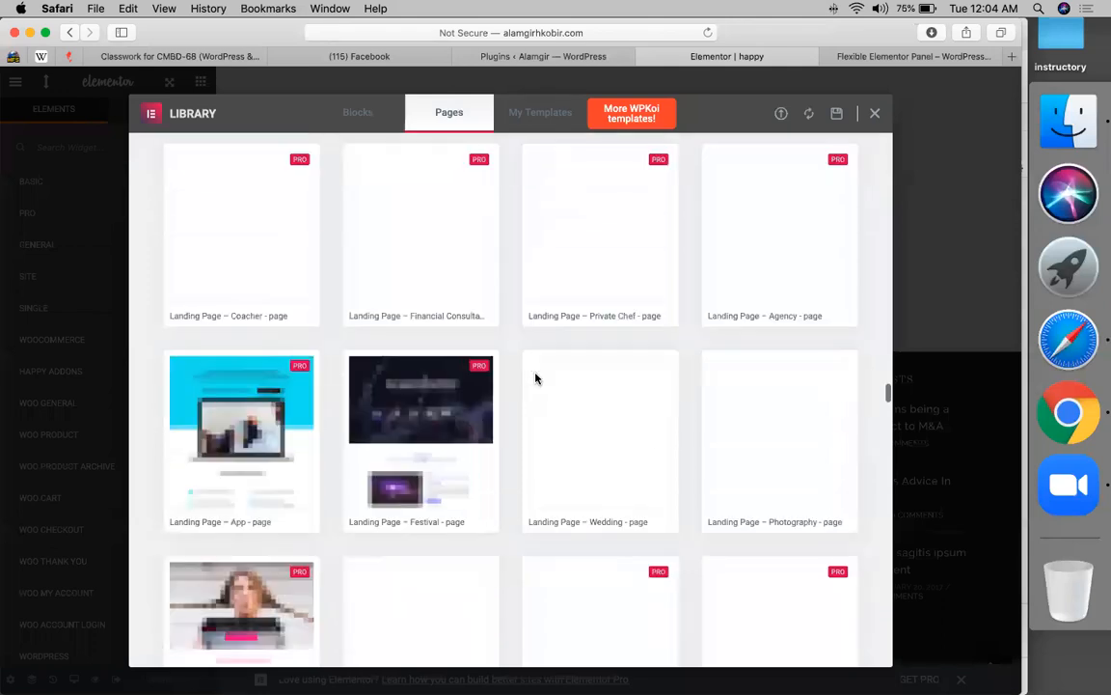
scroll(537, 379, down, 8)
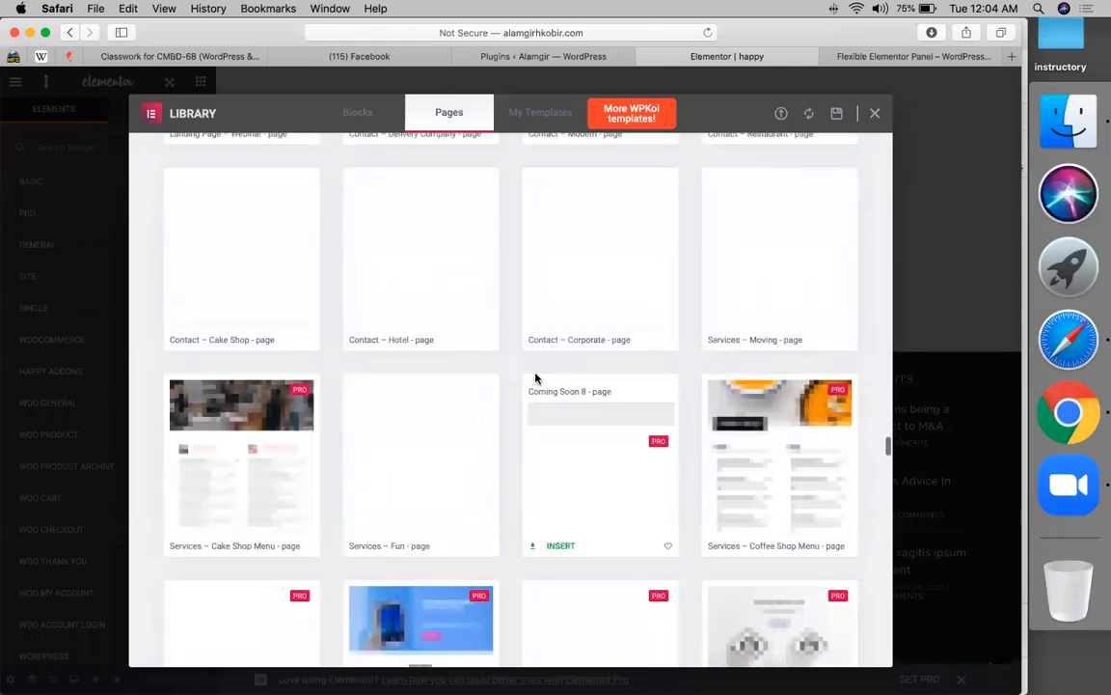
scroll(536, 378, down, 8)
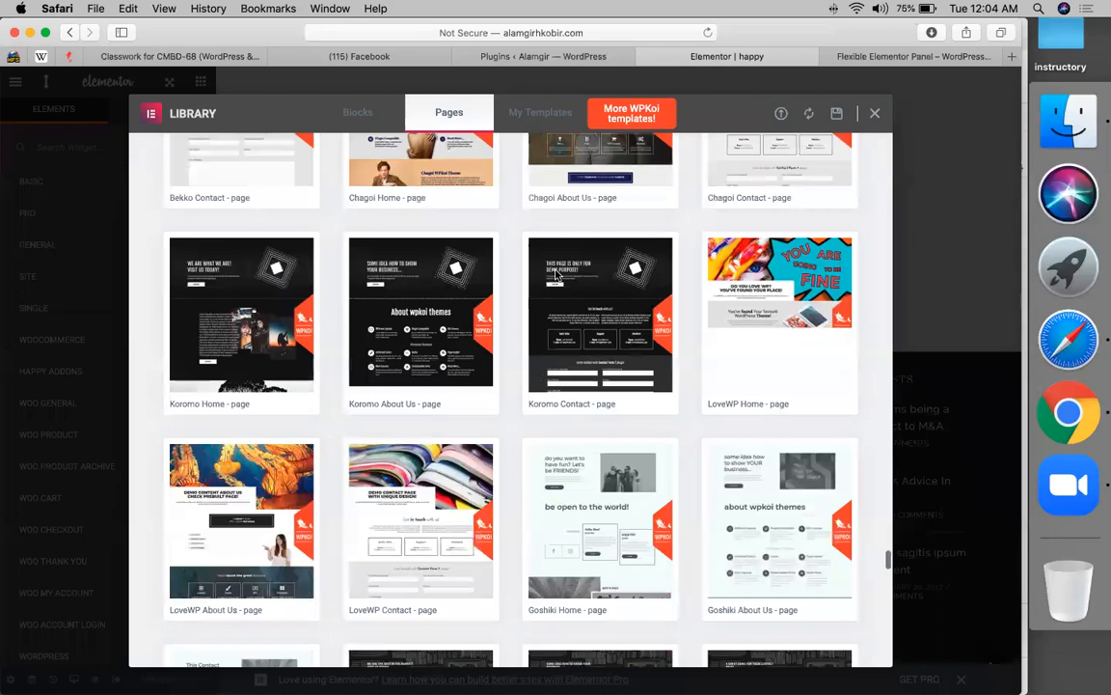
scroll(556, 276, up, 3)
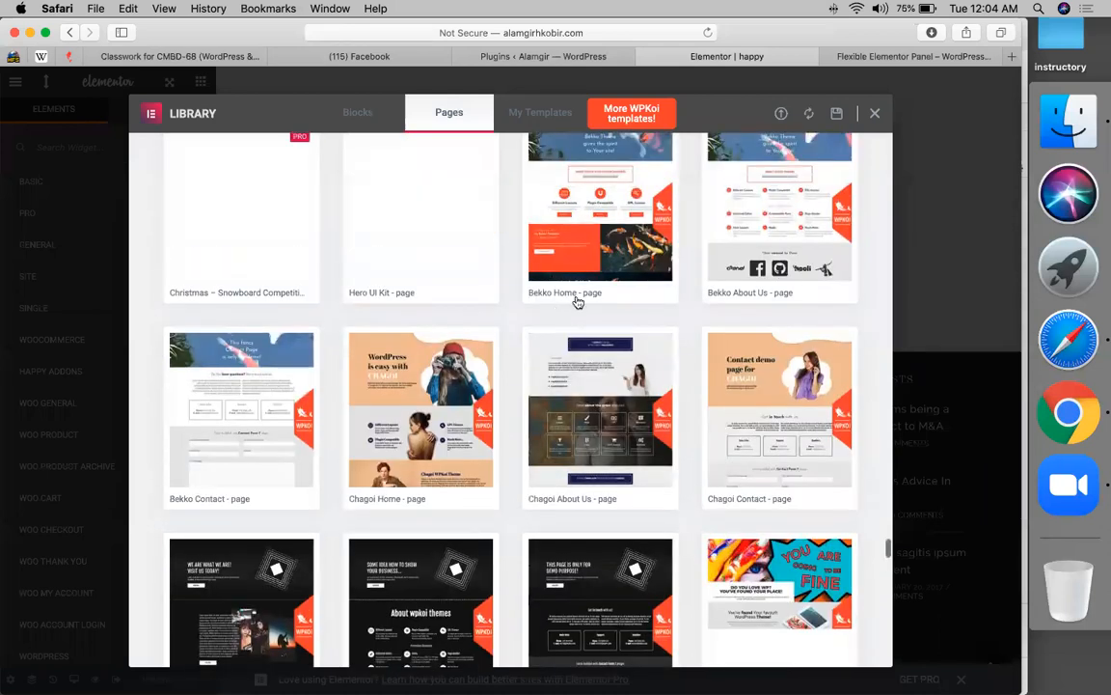
scroll(695, 256, up, 1)
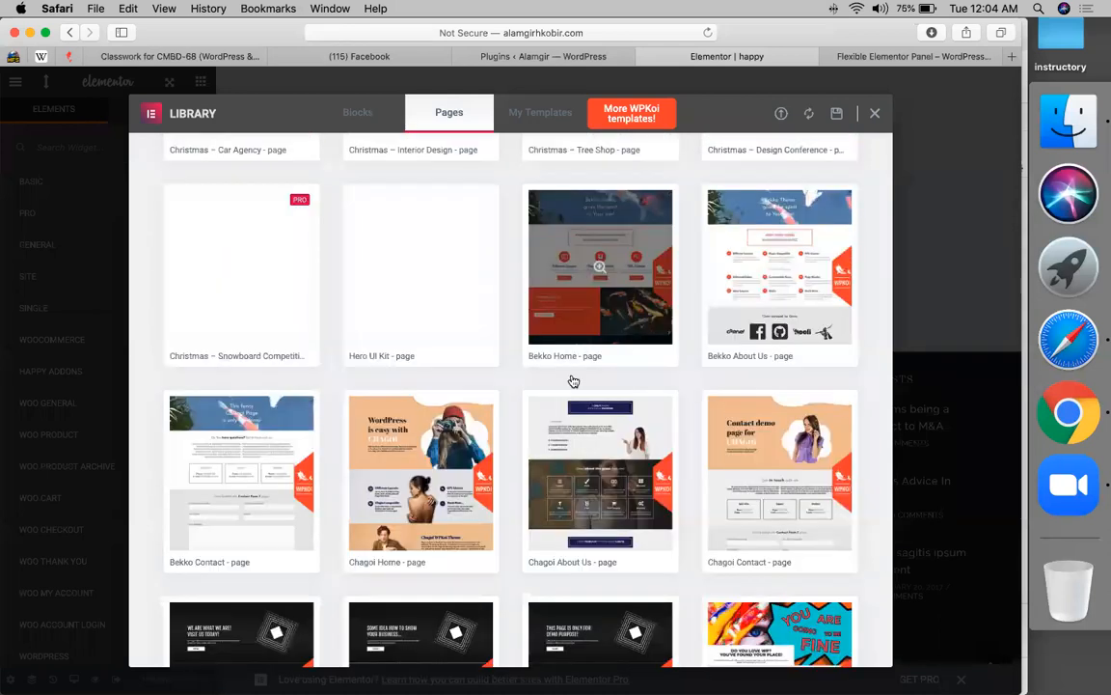
scroll(313, 421, up, 2)
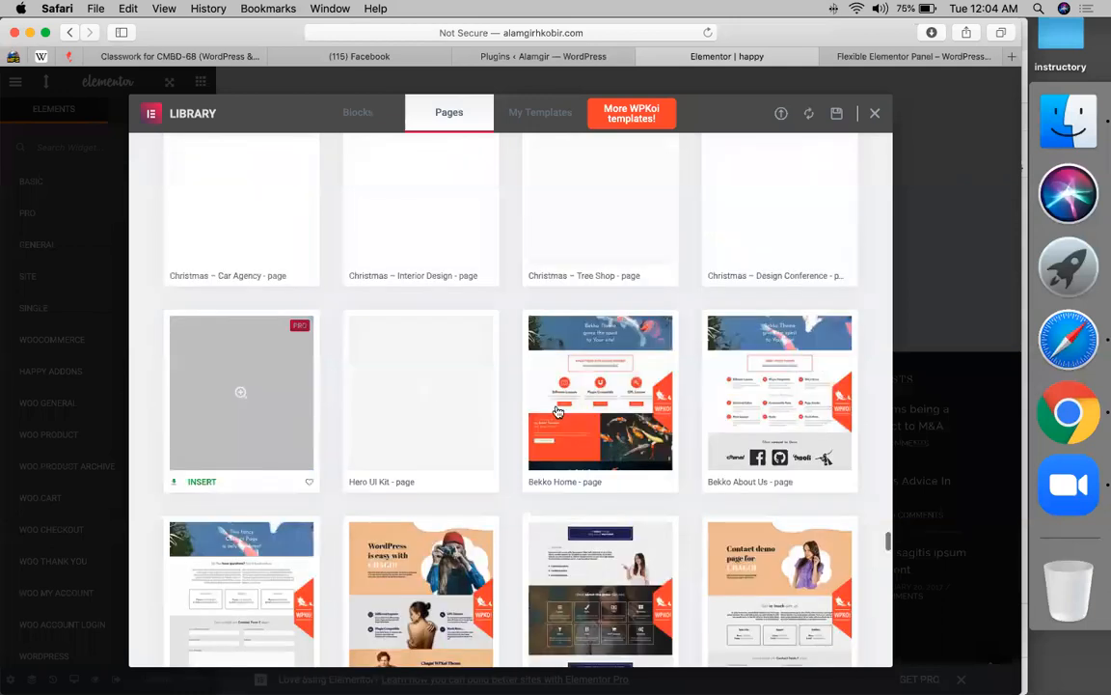
scroll(452, 434, down, 1)
scroll(453, 439, down, 1)
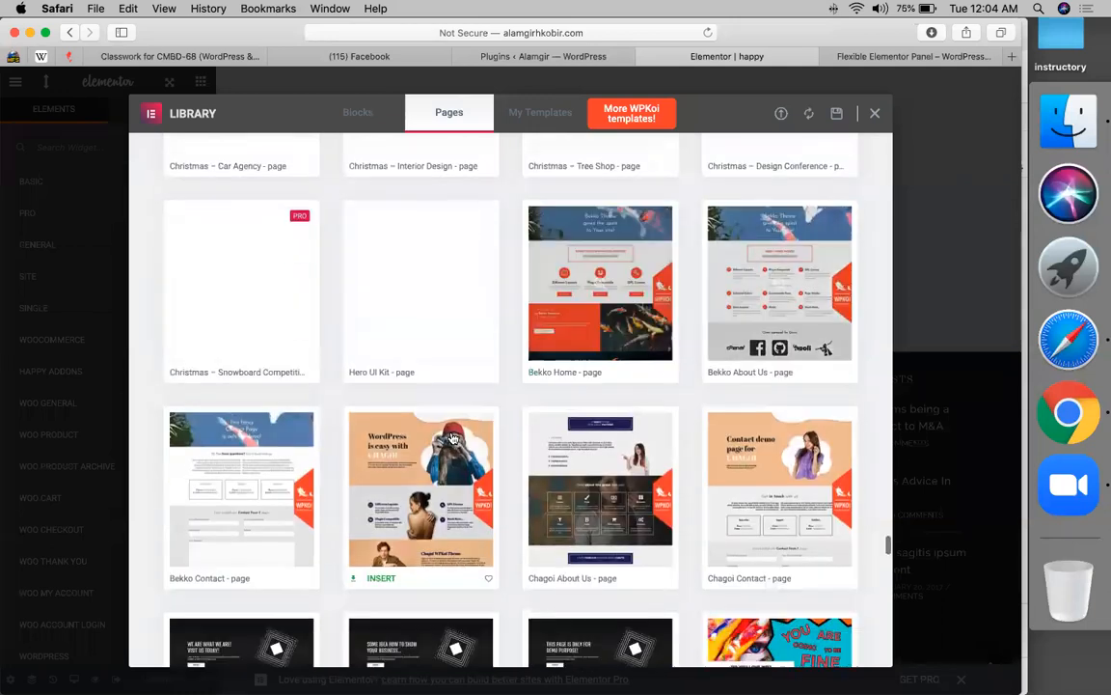
scroll(541, 453, down, 3)
scroll(621, 432, down, 1)
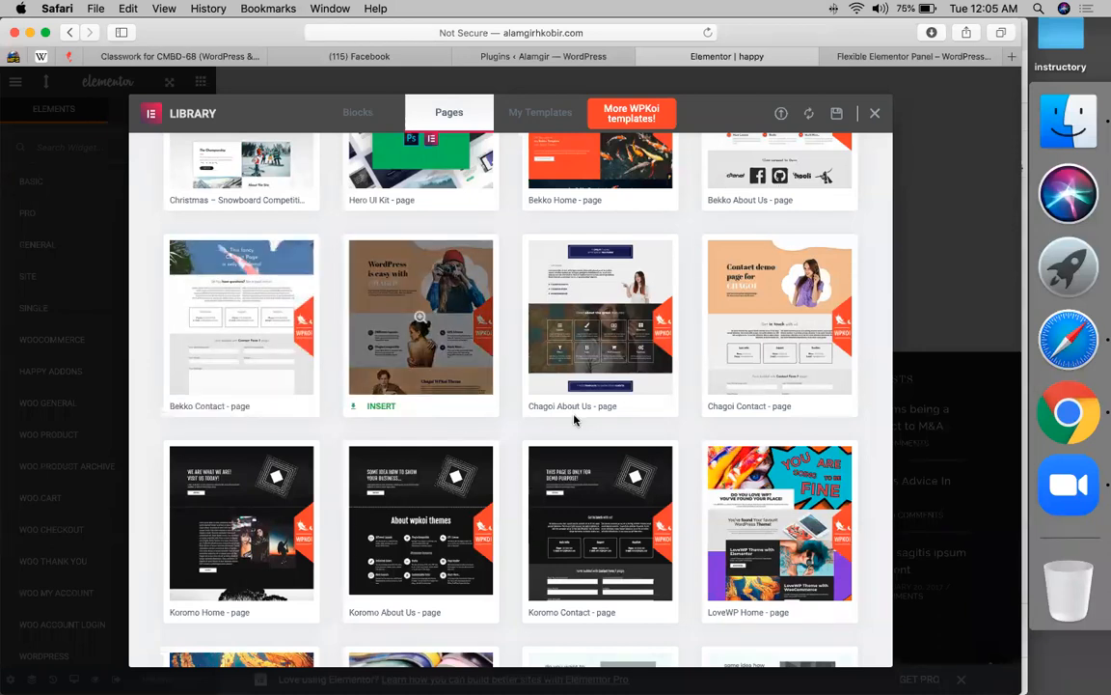
scroll(576, 421, down, 3)
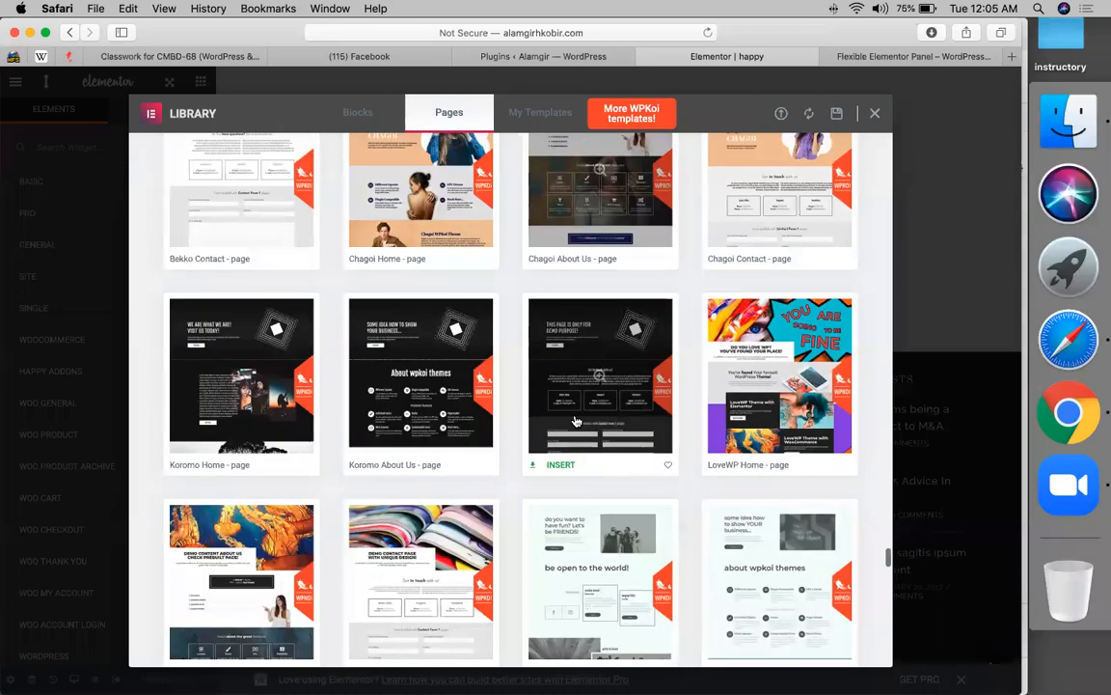
scroll(576, 421, down, 3)
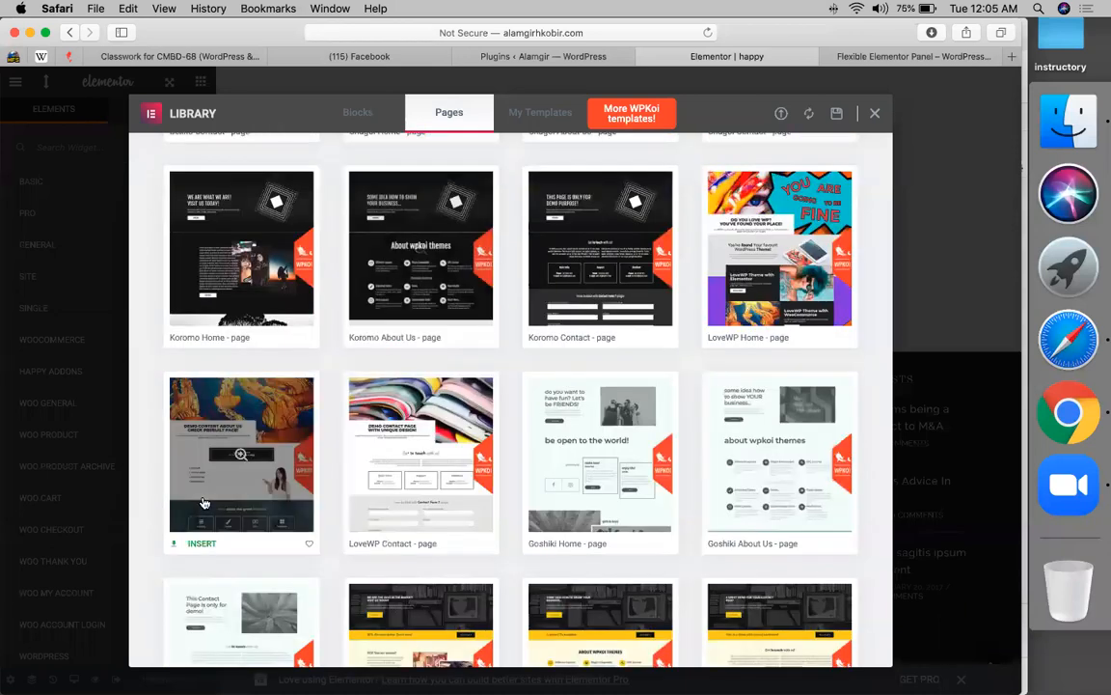
scroll(204, 503, down, 8)
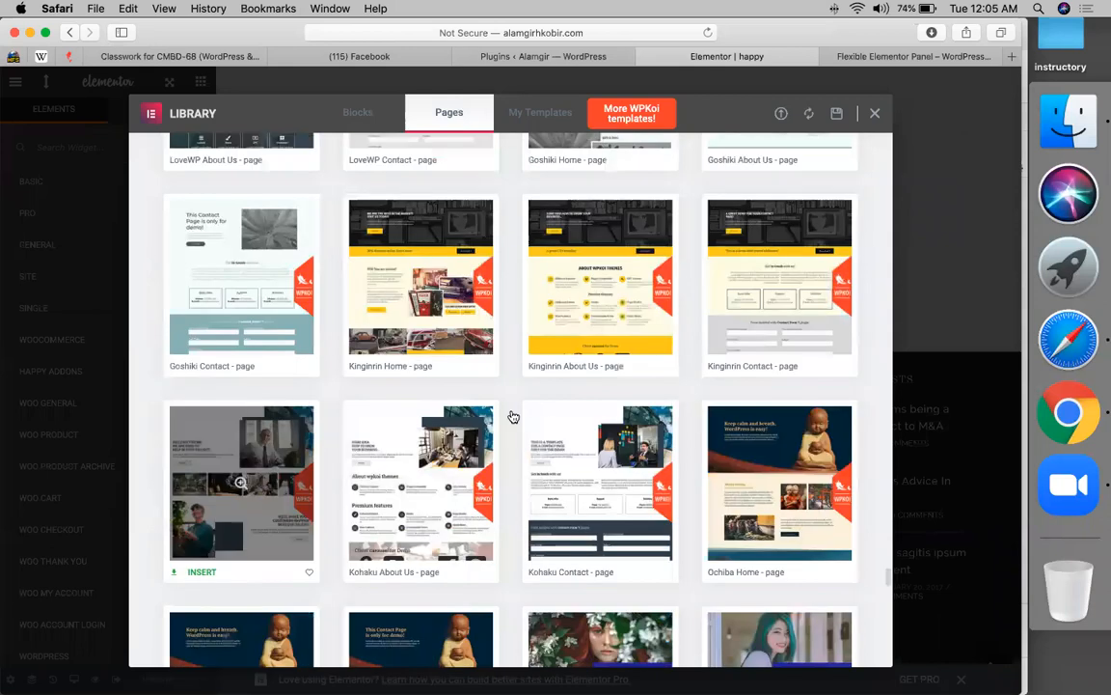
scroll(664, 413, down, 5)
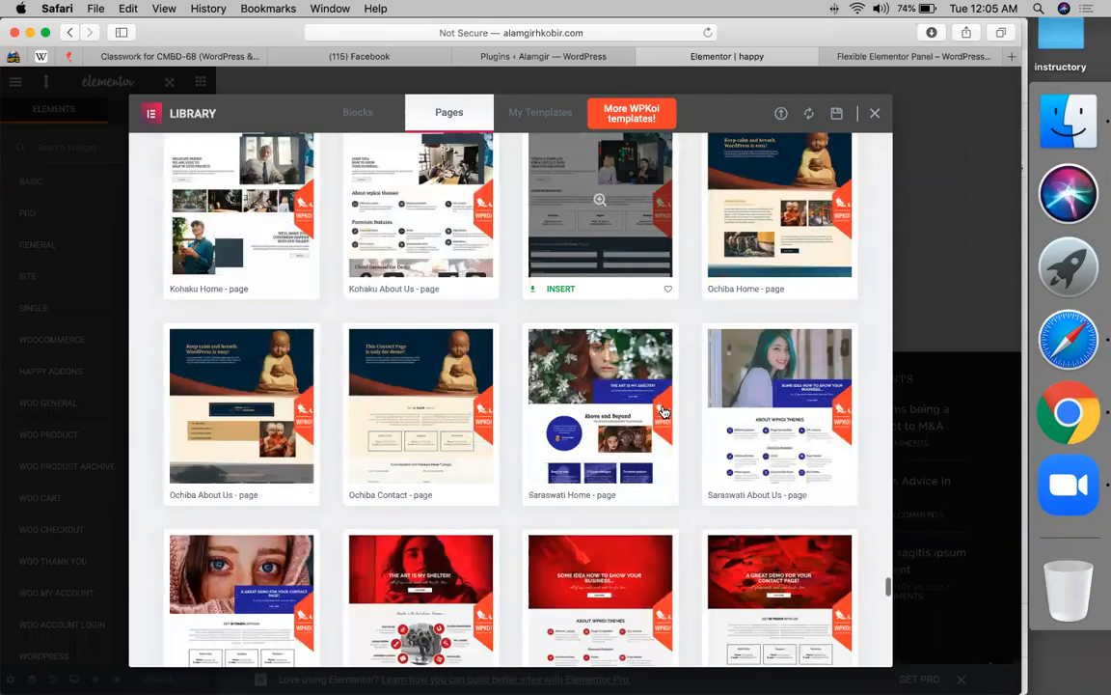
scroll(664, 413, down, 1)
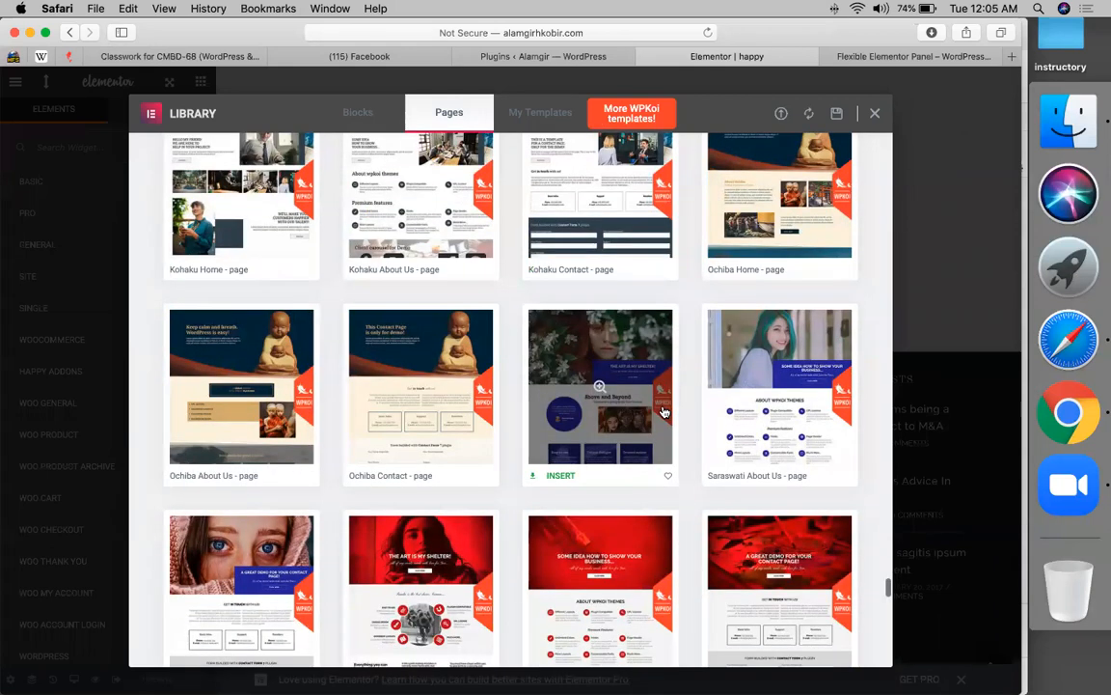
scroll(663, 413, down, 1)
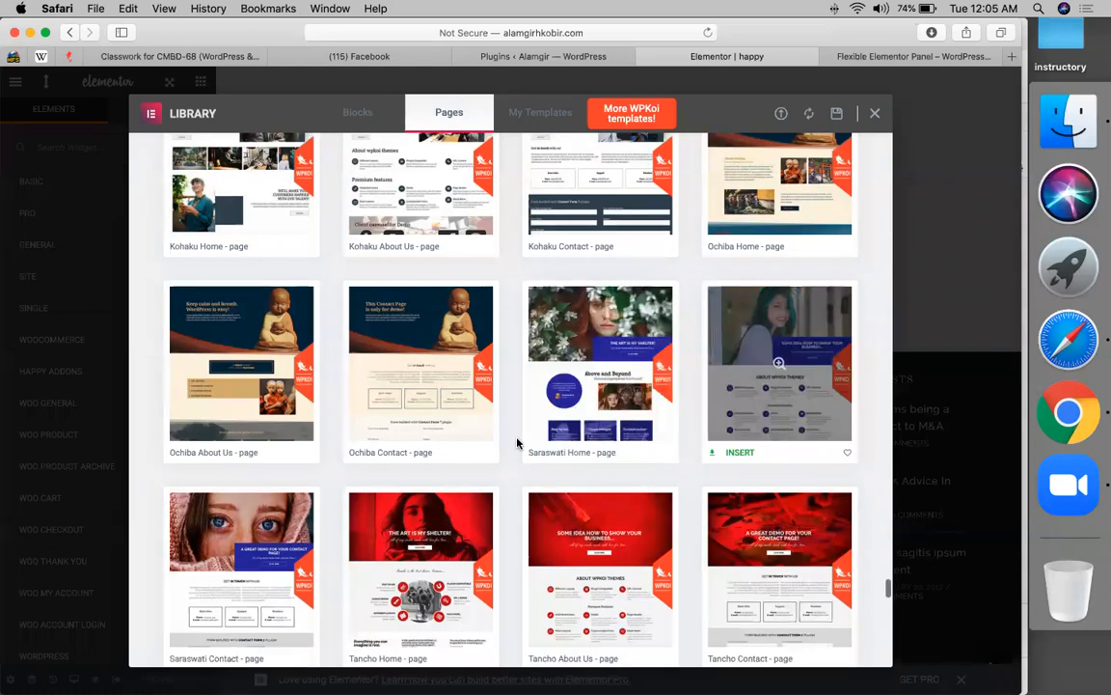
scroll(388, 479, down, 6)
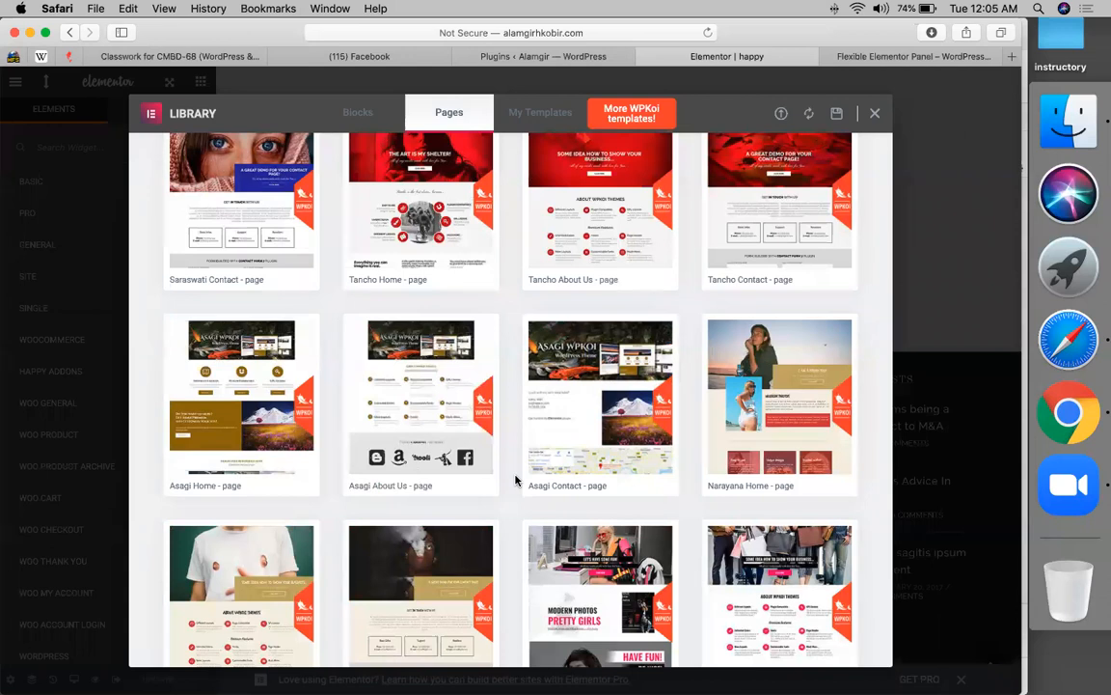
scroll(356, 502, down, 5)
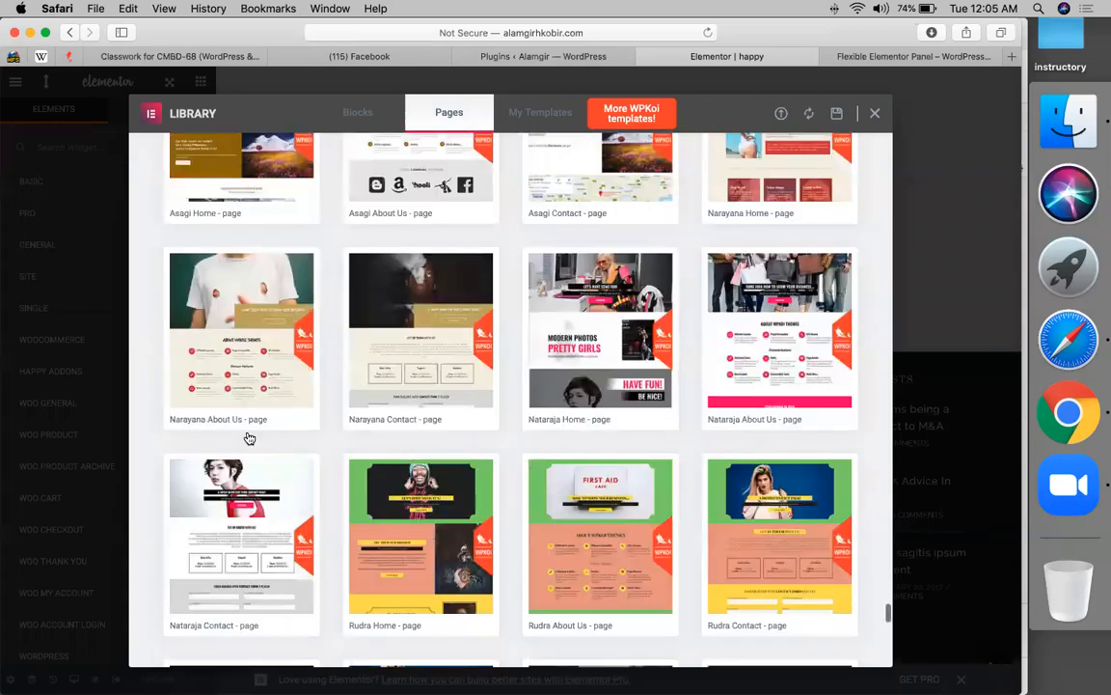
click(201, 405)
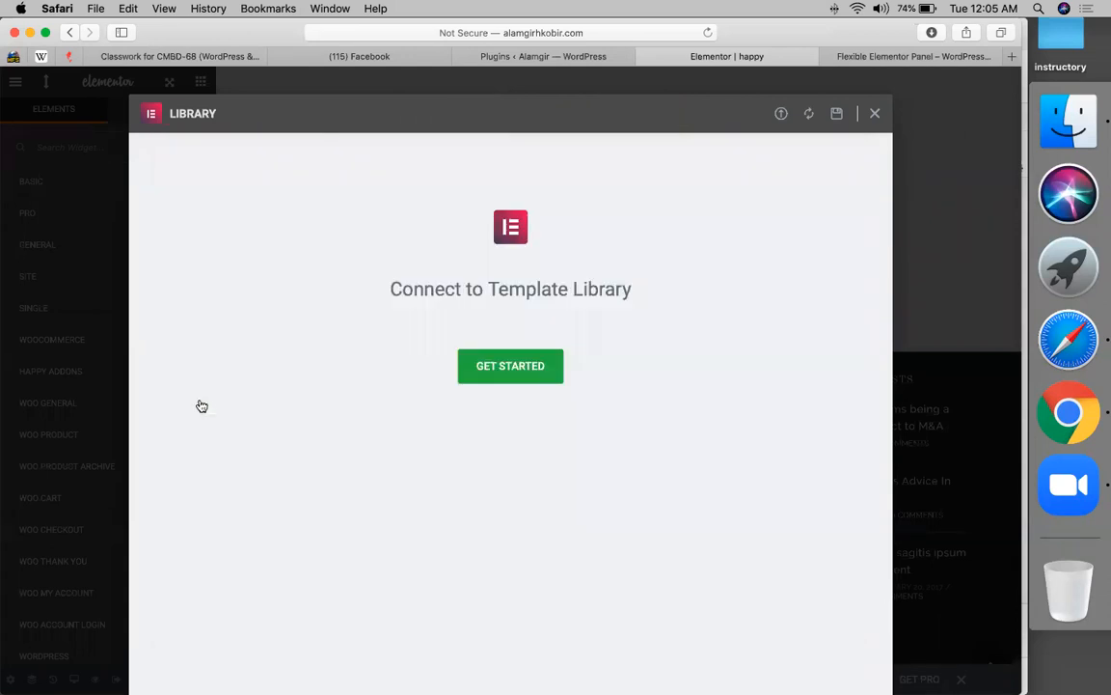
- Start the template library connection and log in with a saved account, retyping its password
click(514, 367)
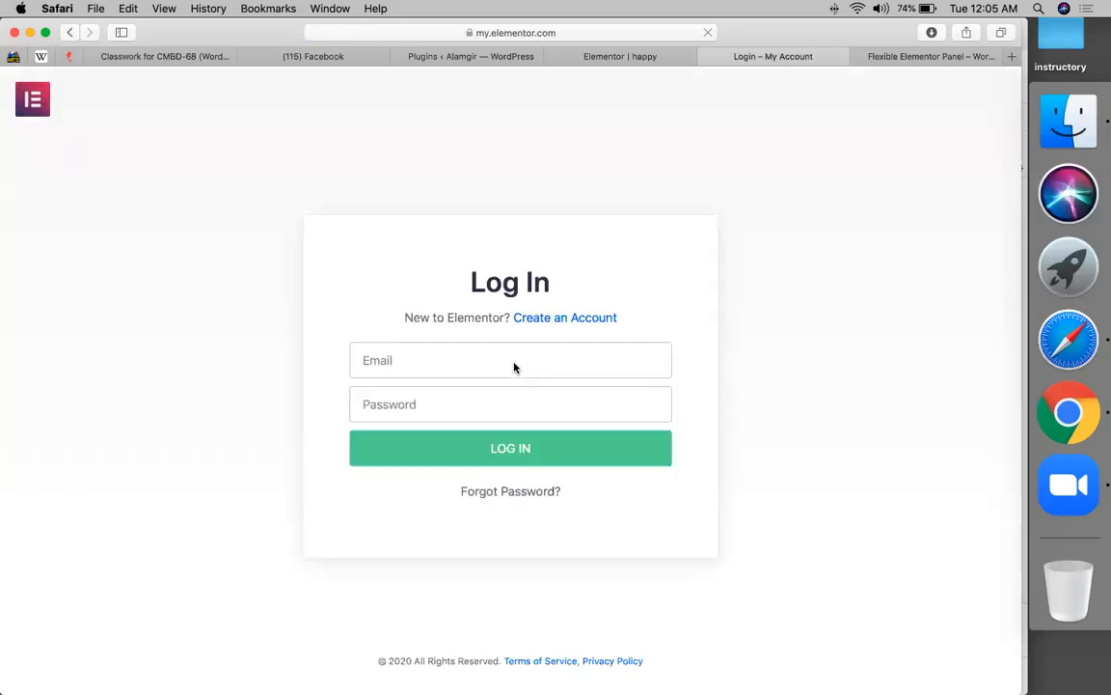
click(471, 392)
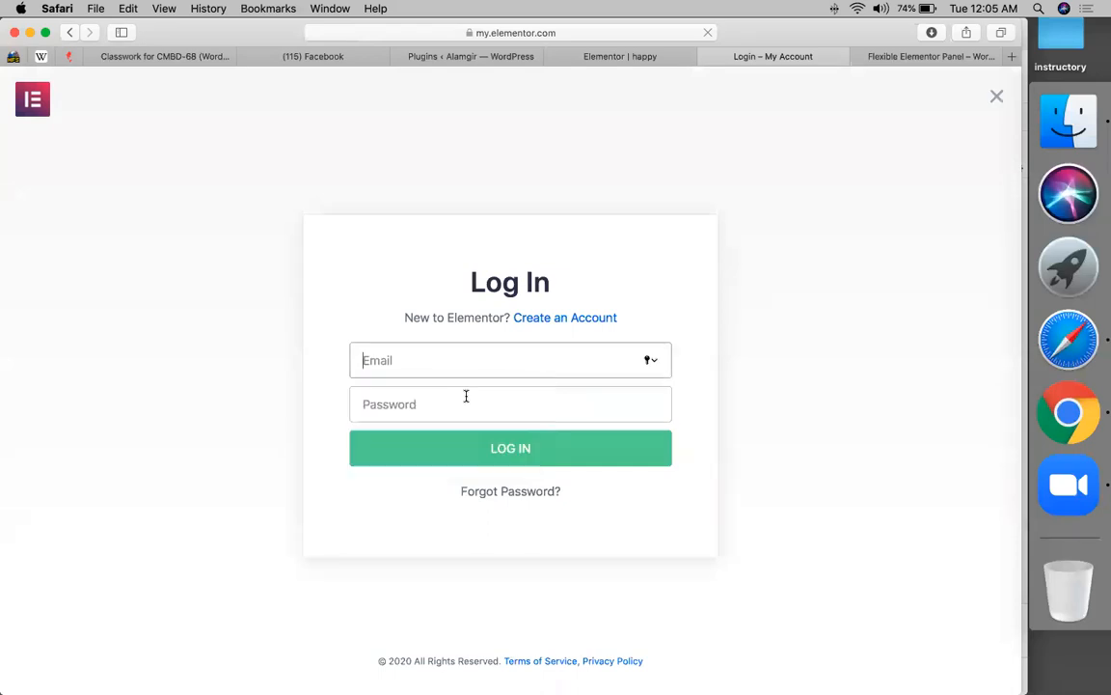
click(488, 435)
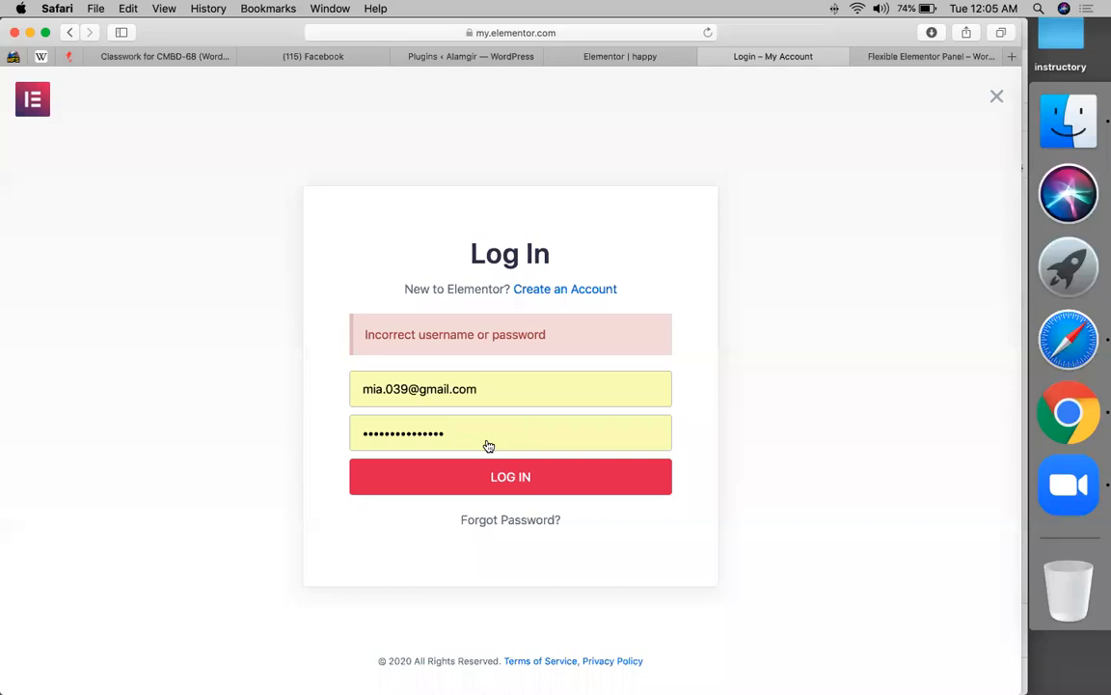
click(469, 426)
double_click(469, 428)
text(*******)
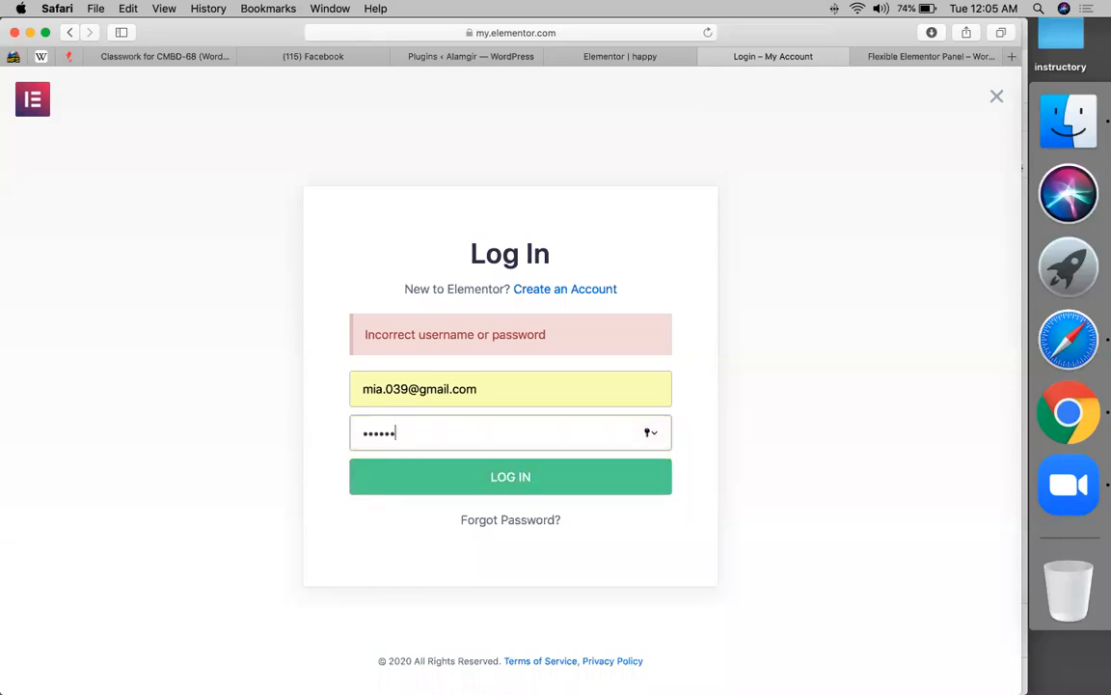
text(********)
key(Return)
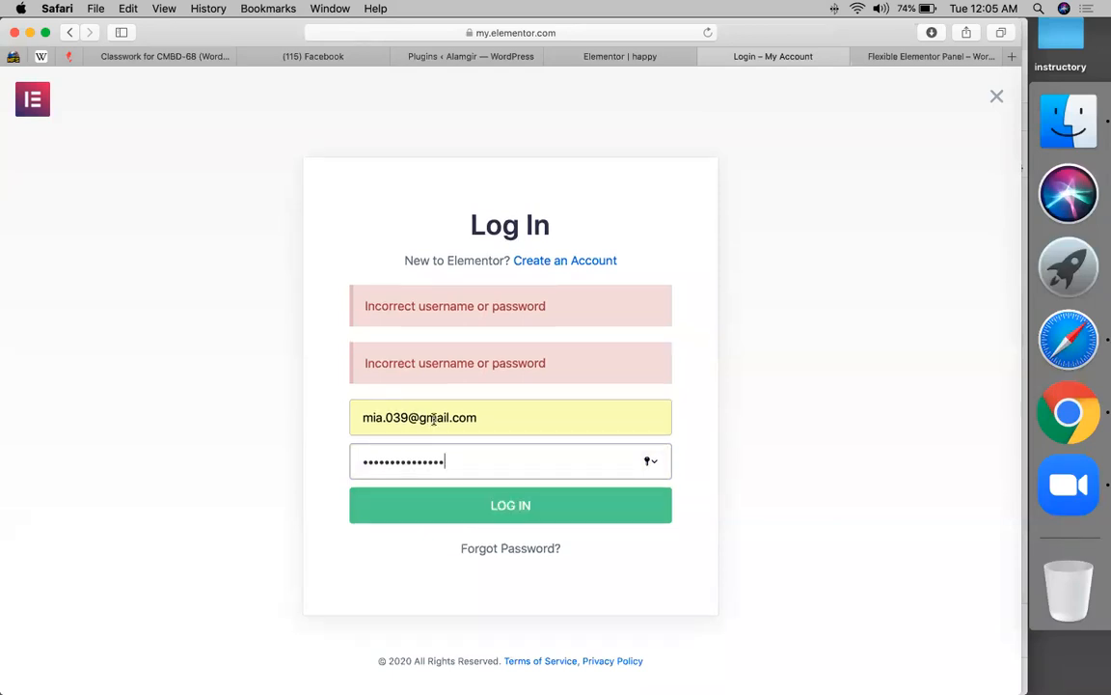
- Replace the e-mail with a different saved account and log in again
triple_click(437, 418)
key(BackSpace)
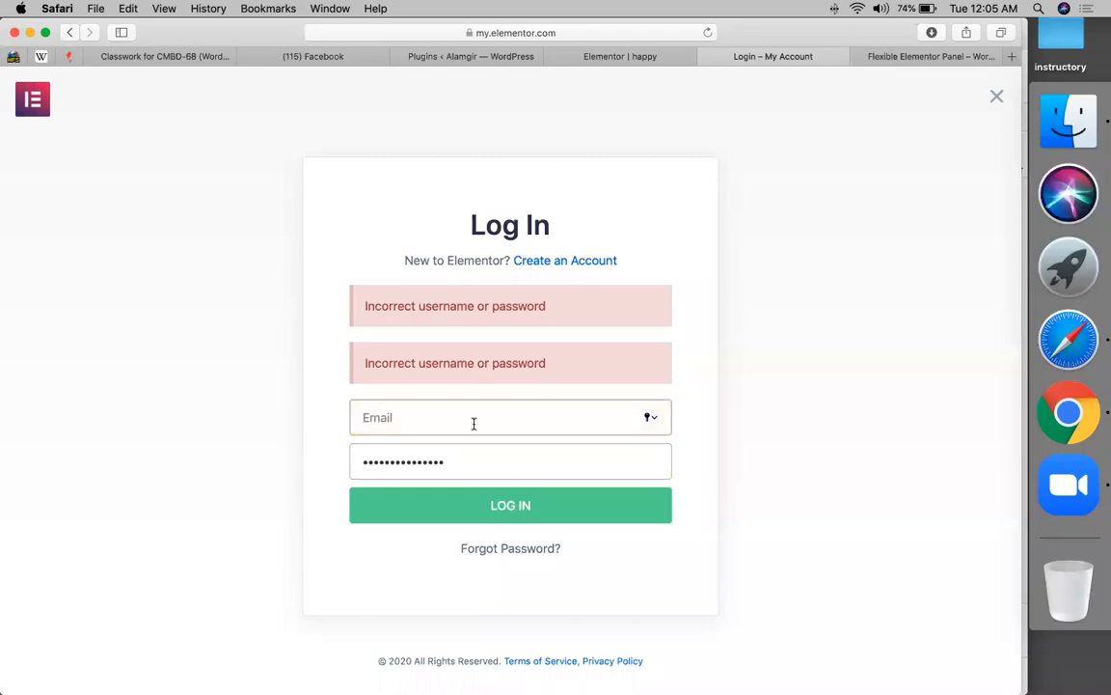
click(474, 425)
click(417, 483)
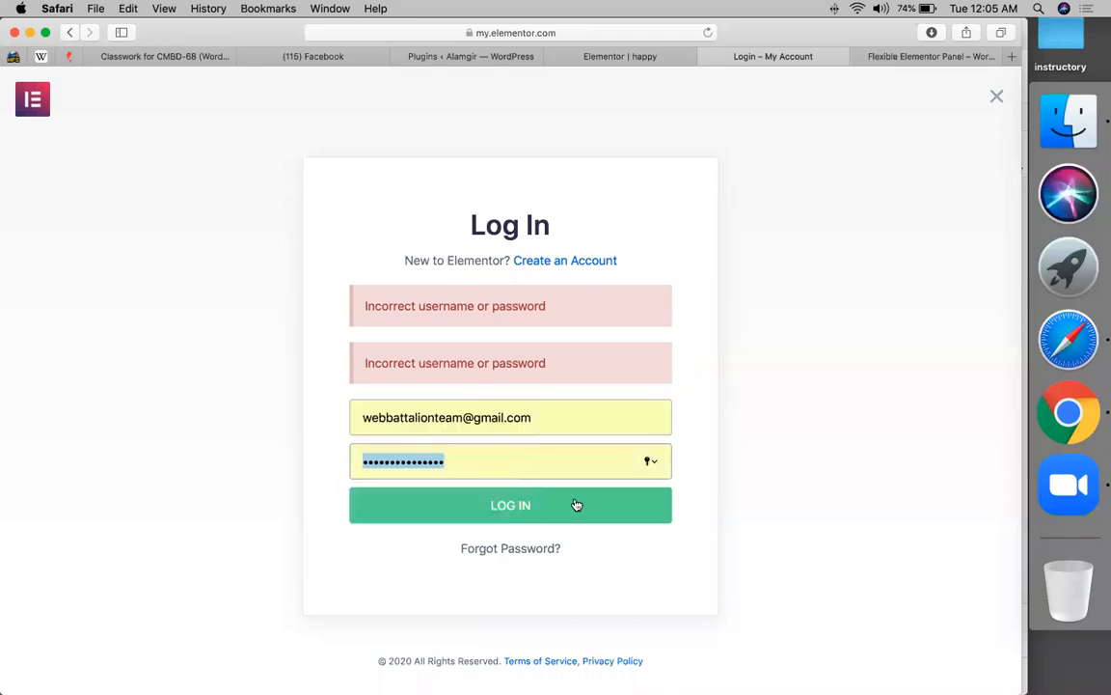
click(556, 509)
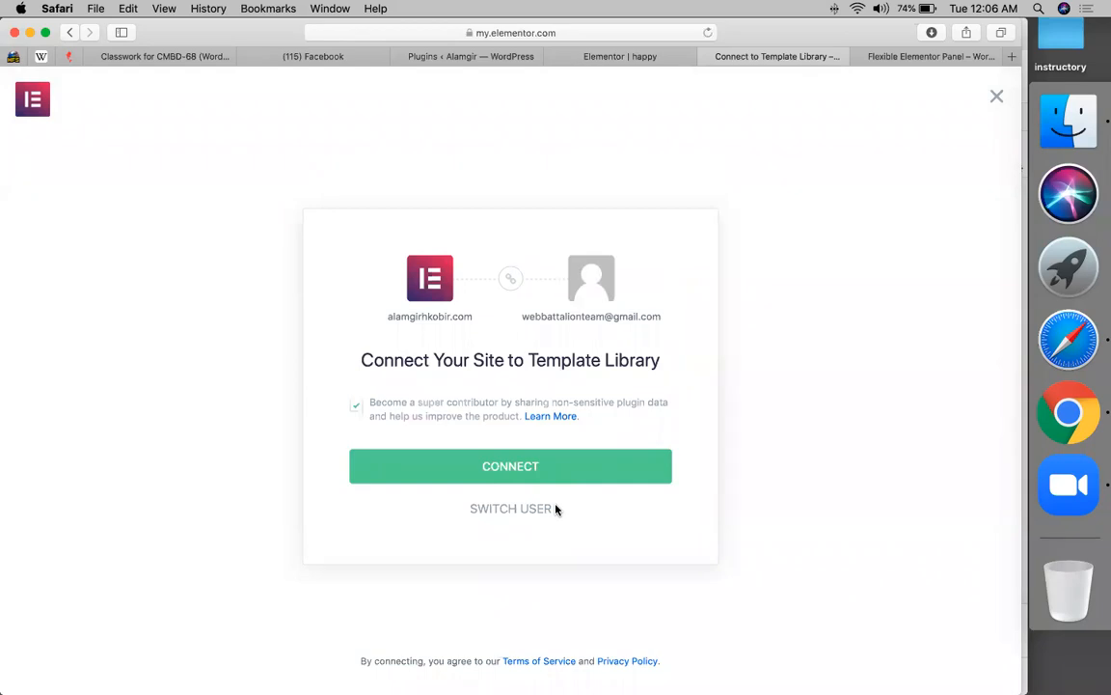
- Connect the site to the Elementor library, reload the happy editor, then start new Classroom classwork
click(537, 472)
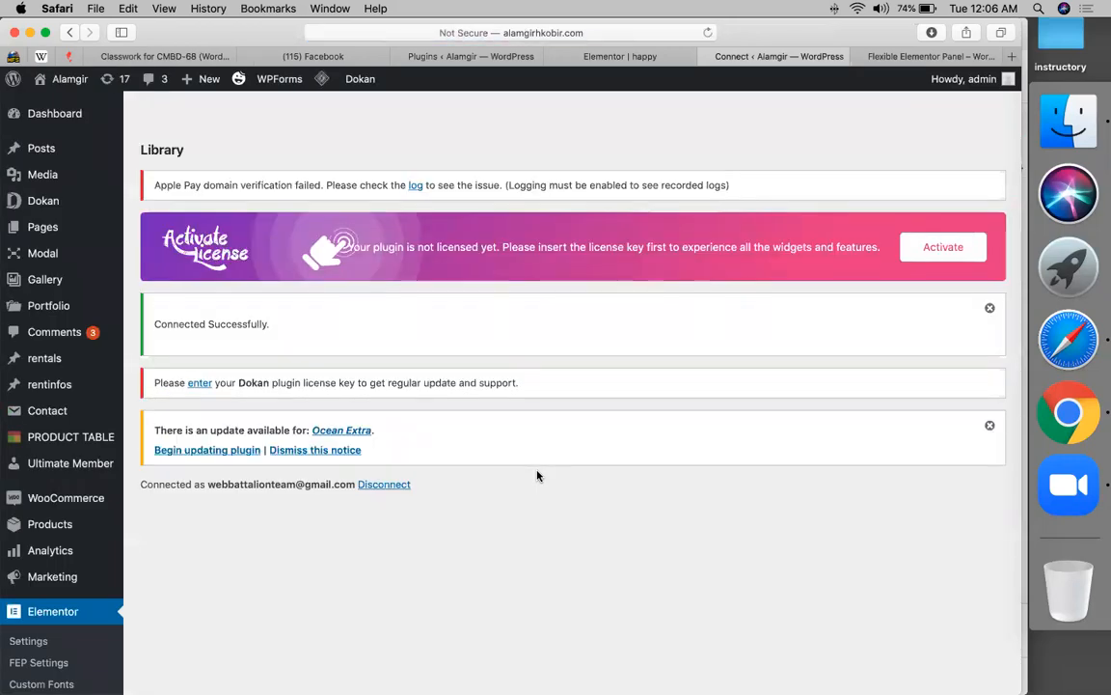
click(621, 56)
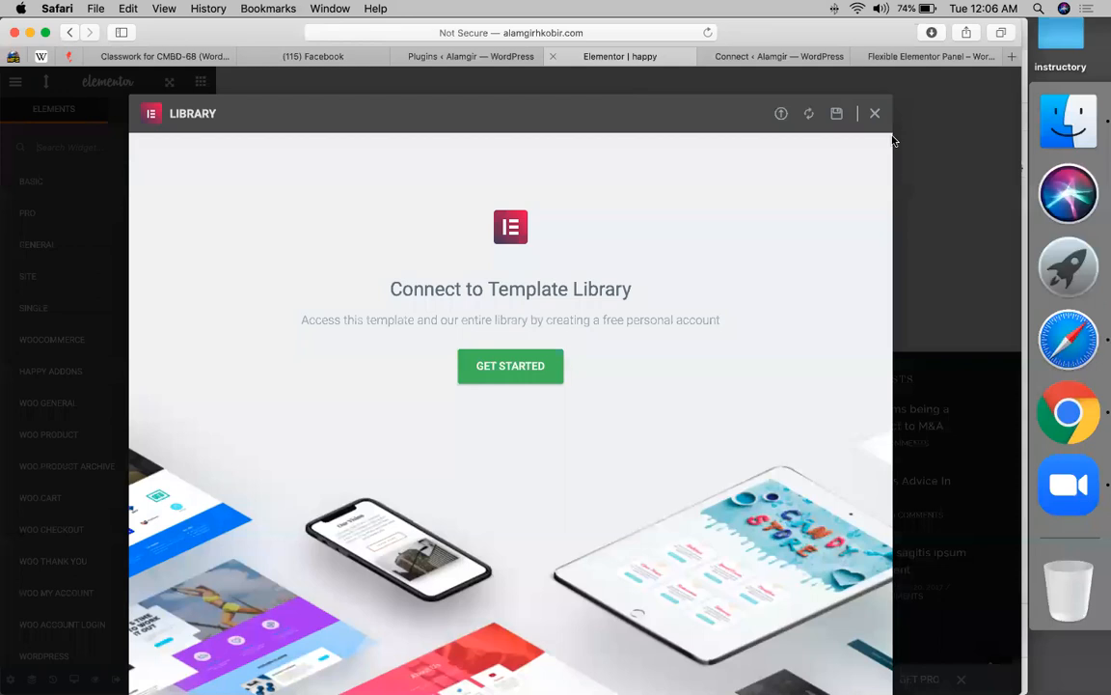
click(877, 117)
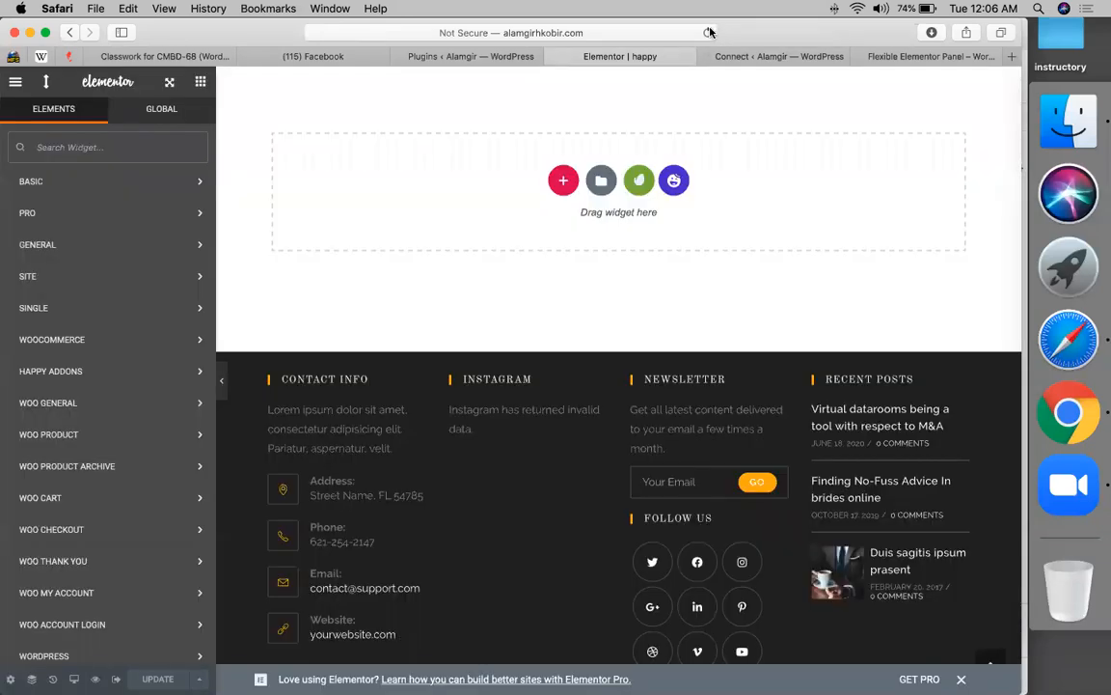
click(710, 33)
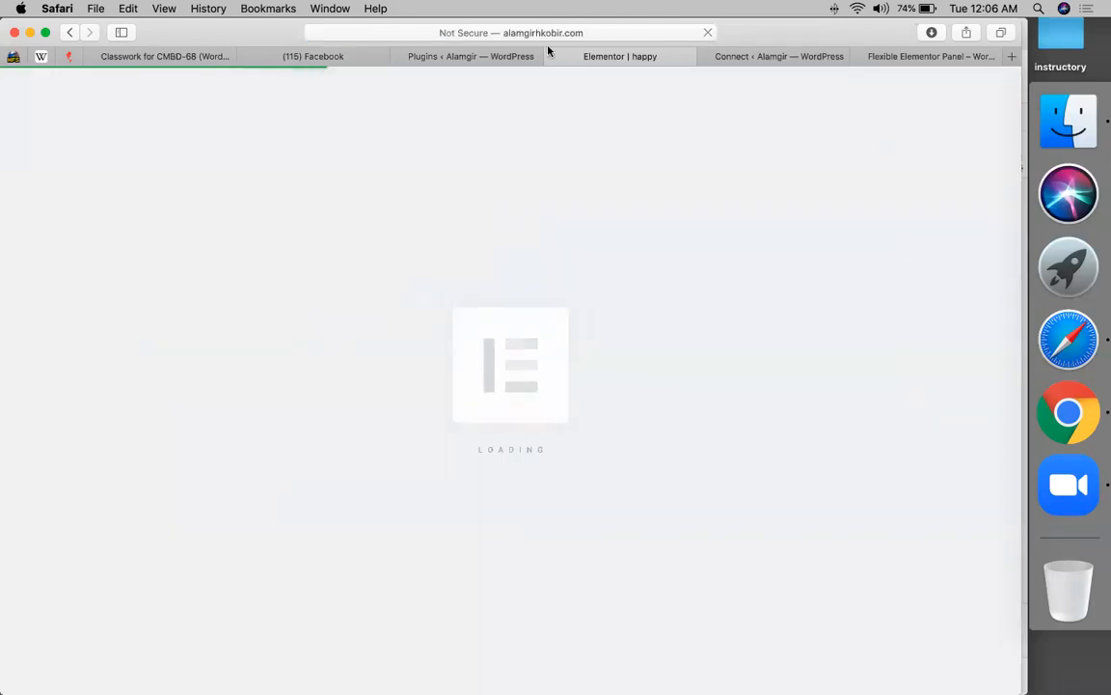
click(148, 57)
click(253, 144)
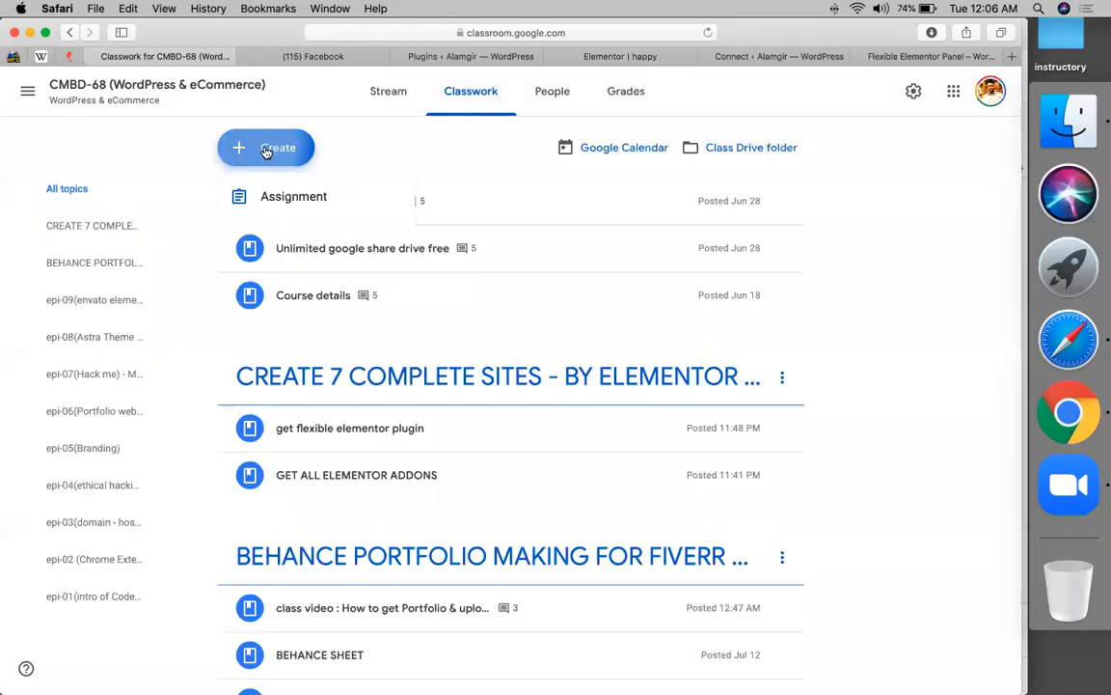
- Create a new Classroom material titled 'topic covered'
click(266, 309)
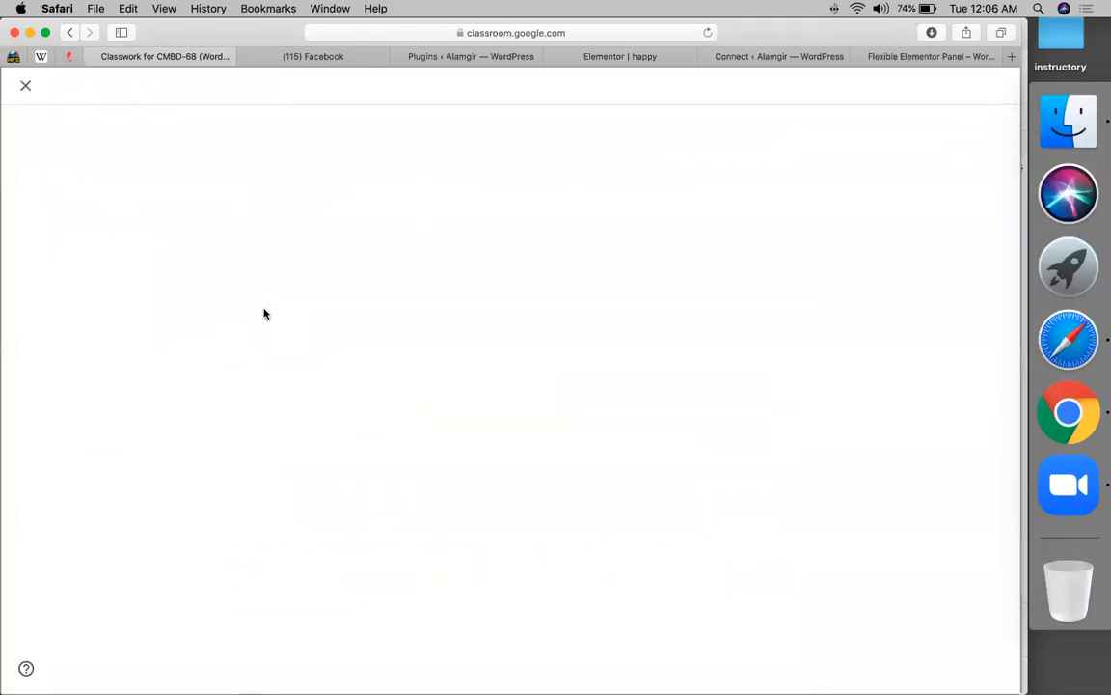
text(topiccovered)
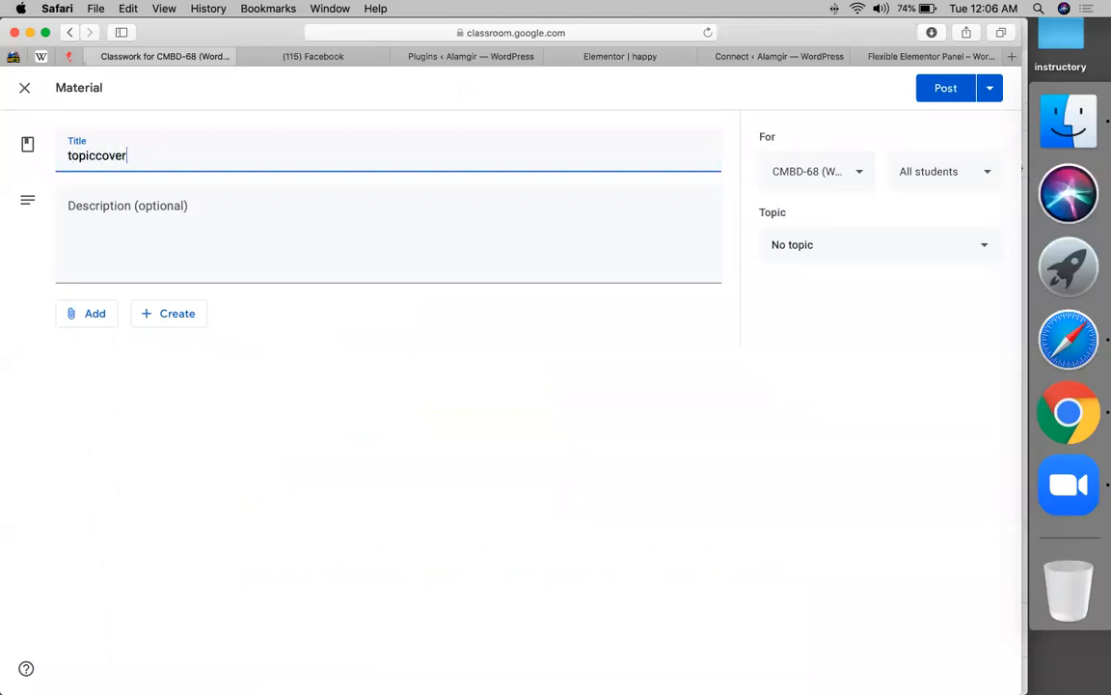
key(space)
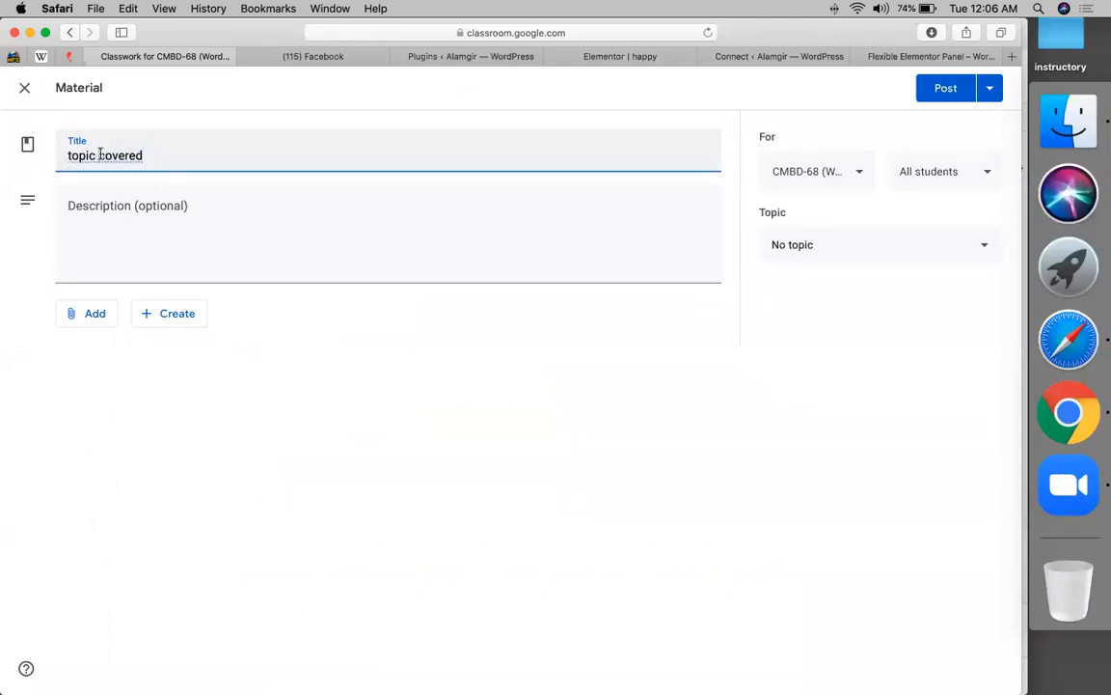
- Write the description '1. happy addons', '2. wo-koi', '3. unlimited addons'
click(129, 201)
text(1. h)
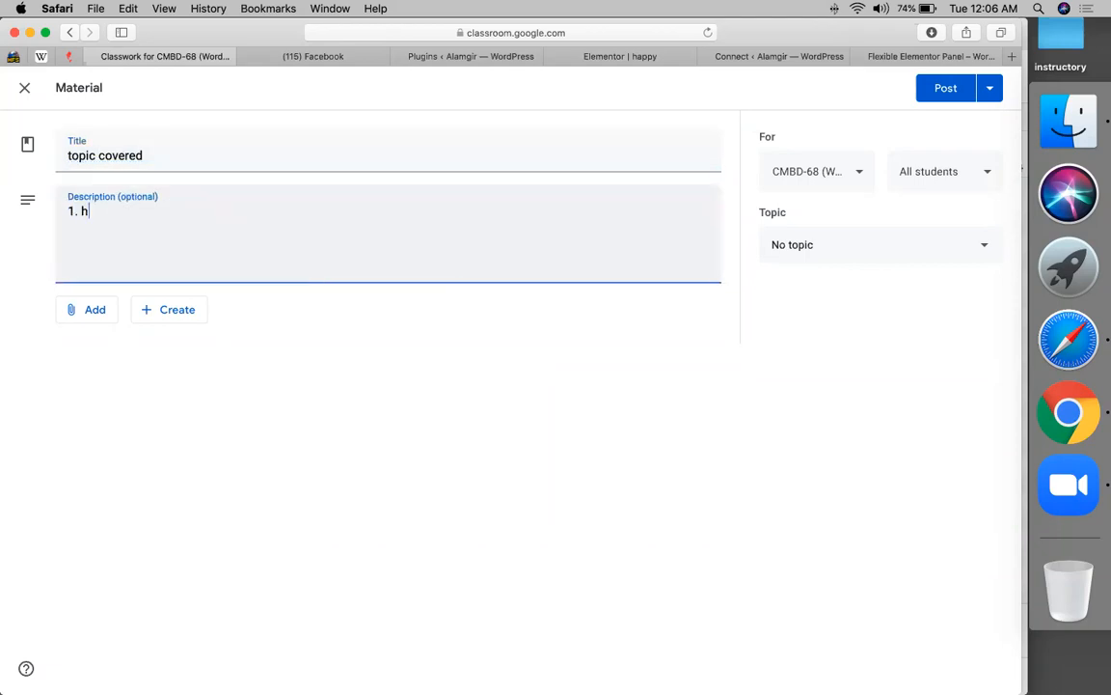
text(appy addons)
key(Return)
text(2. wo)
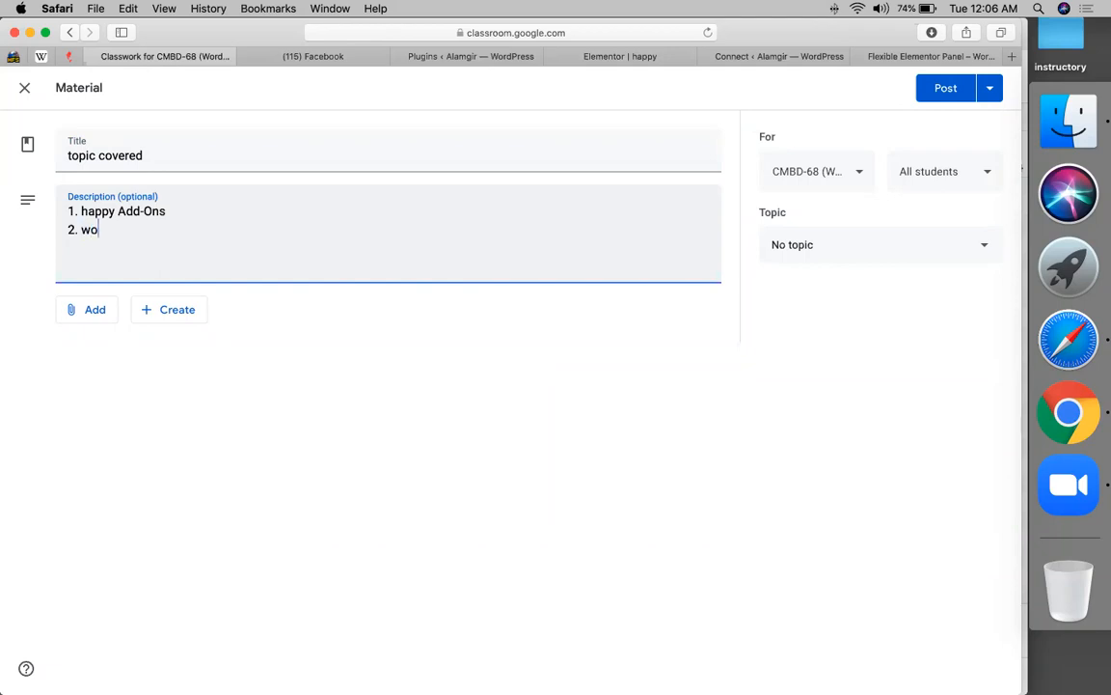
text(-koi 3. unlimited addons)
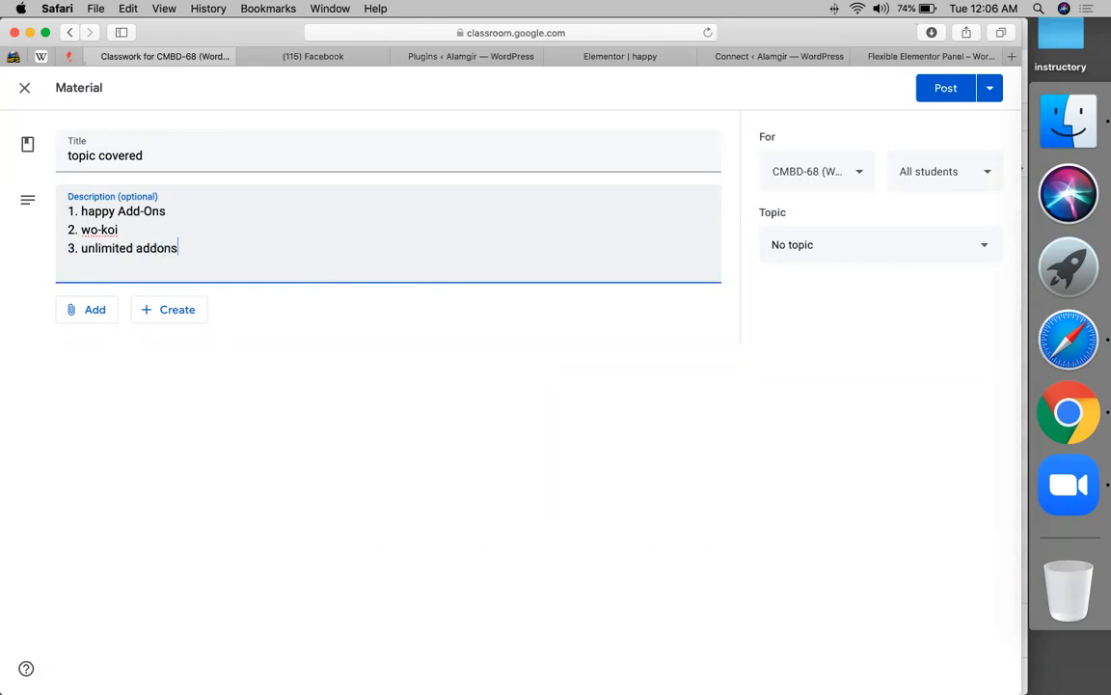
click(444, 58)
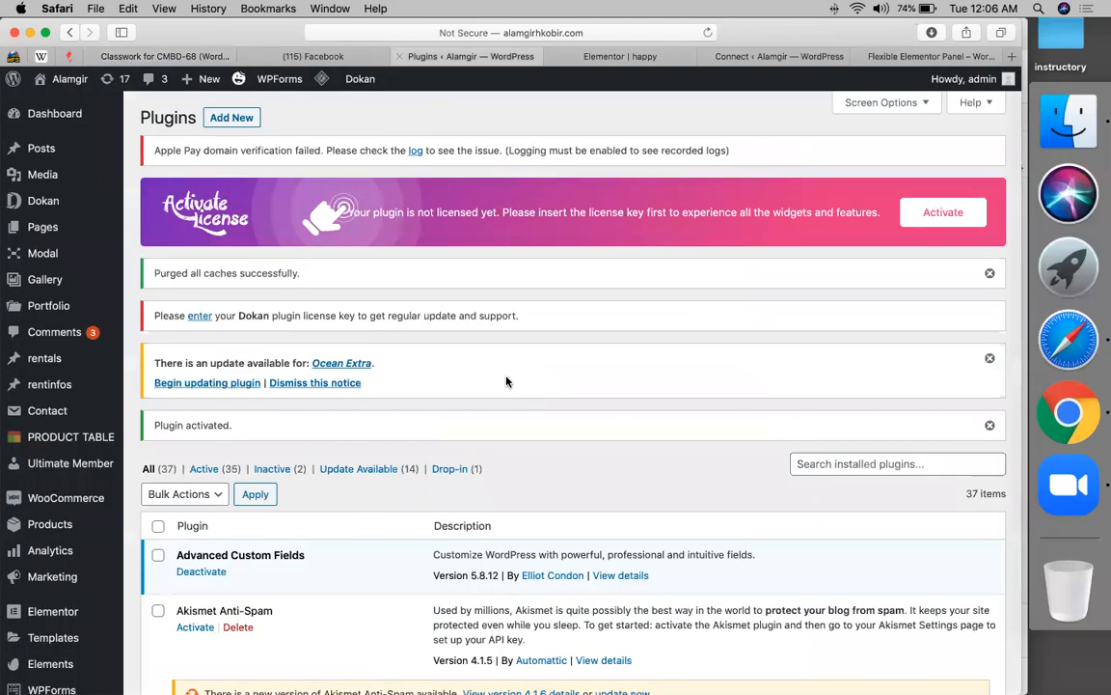
- Search the WordPress plugin directory for 'unlimited elementor'
click(242, 118)
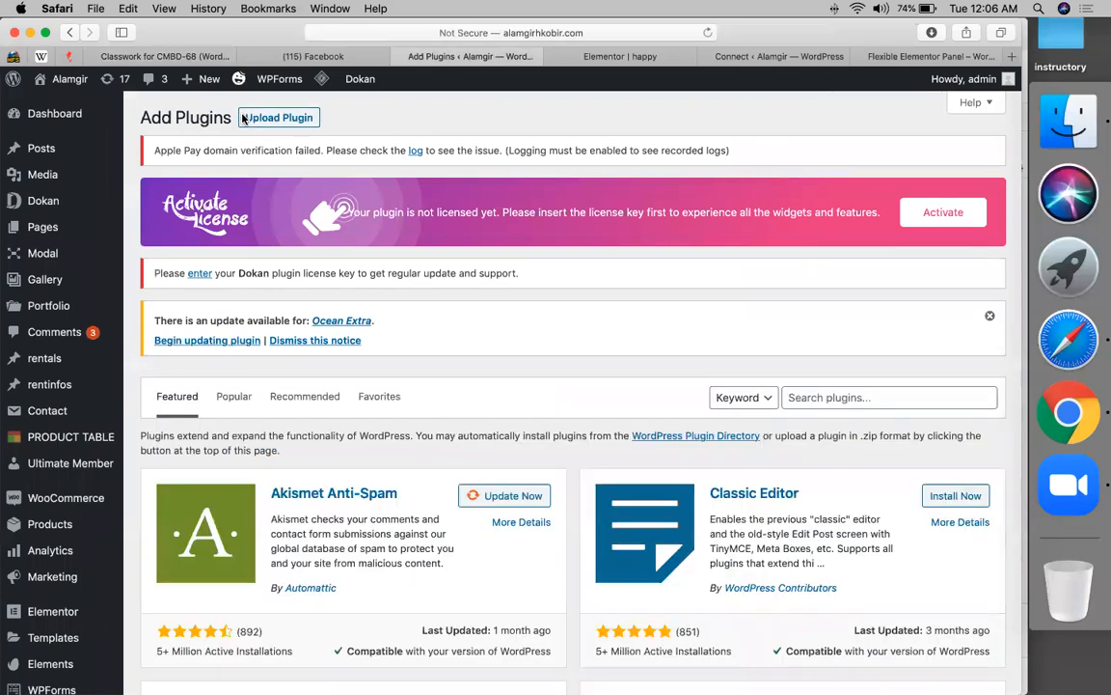
click(819, 407)
text(unli)
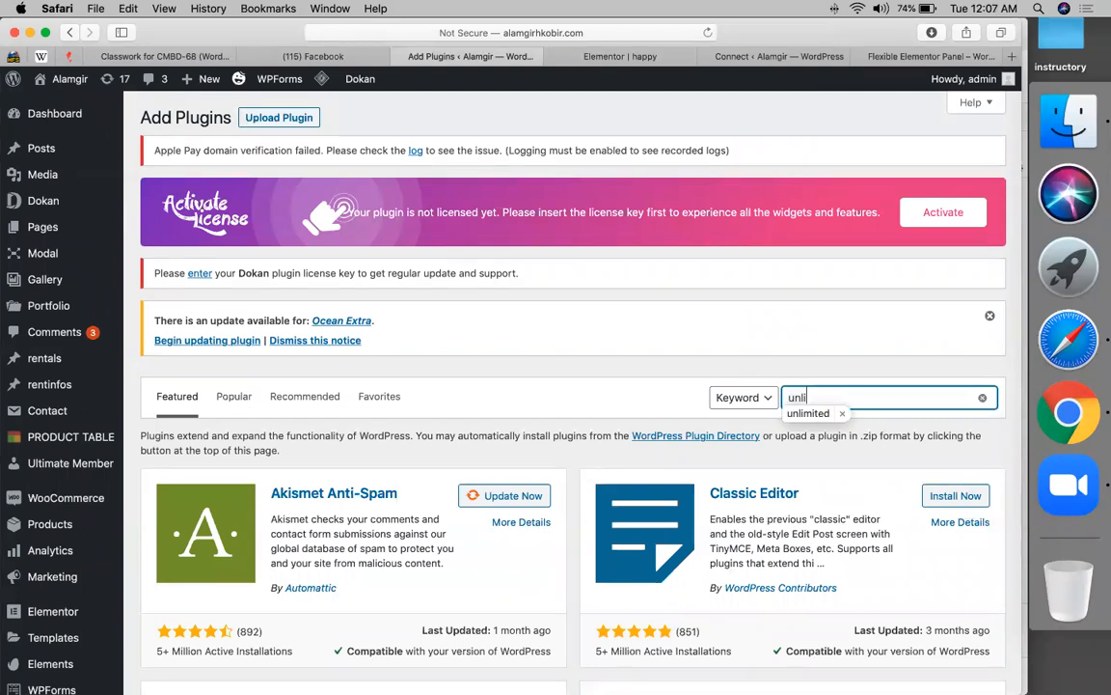
key(Down)
key(Return)
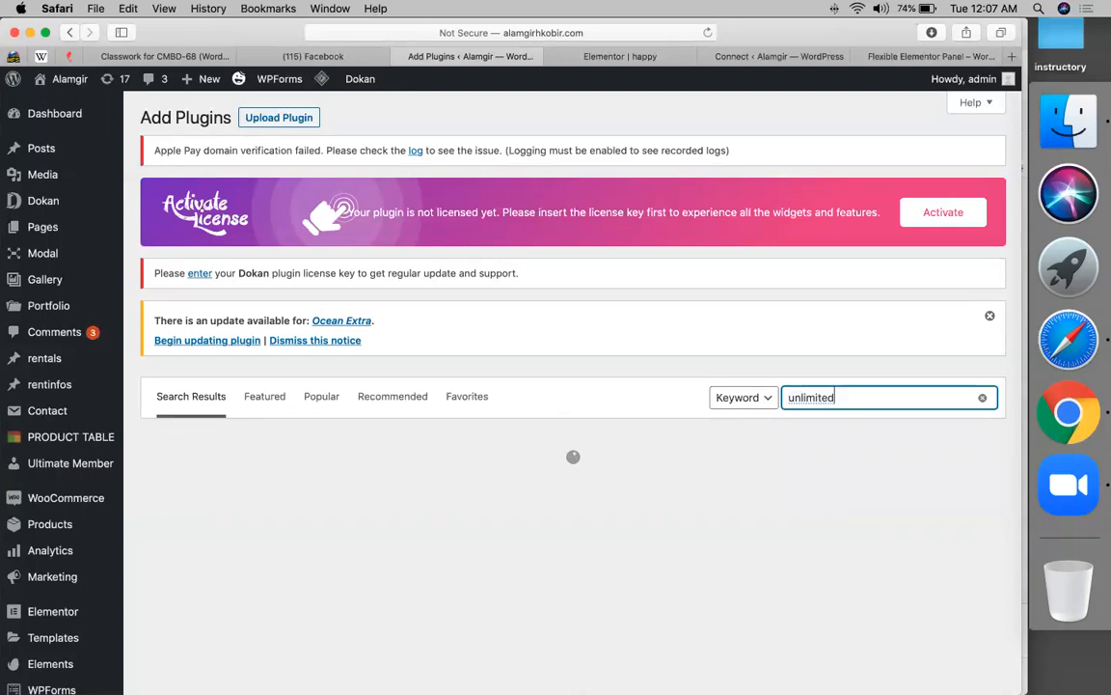
text(ele)
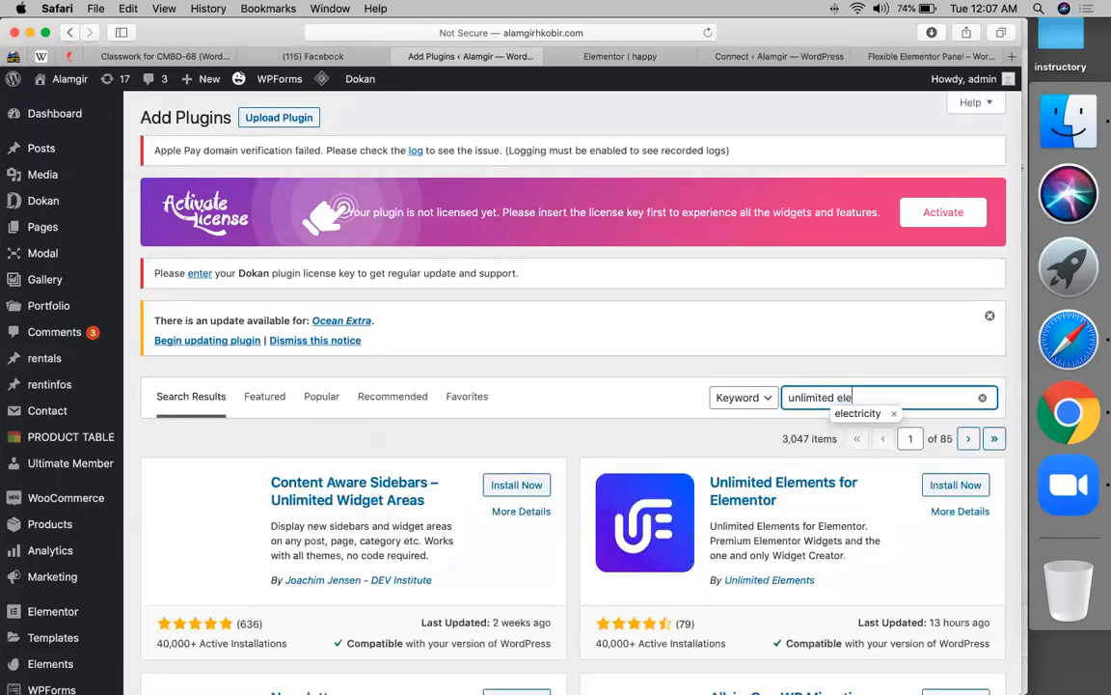
text(m)
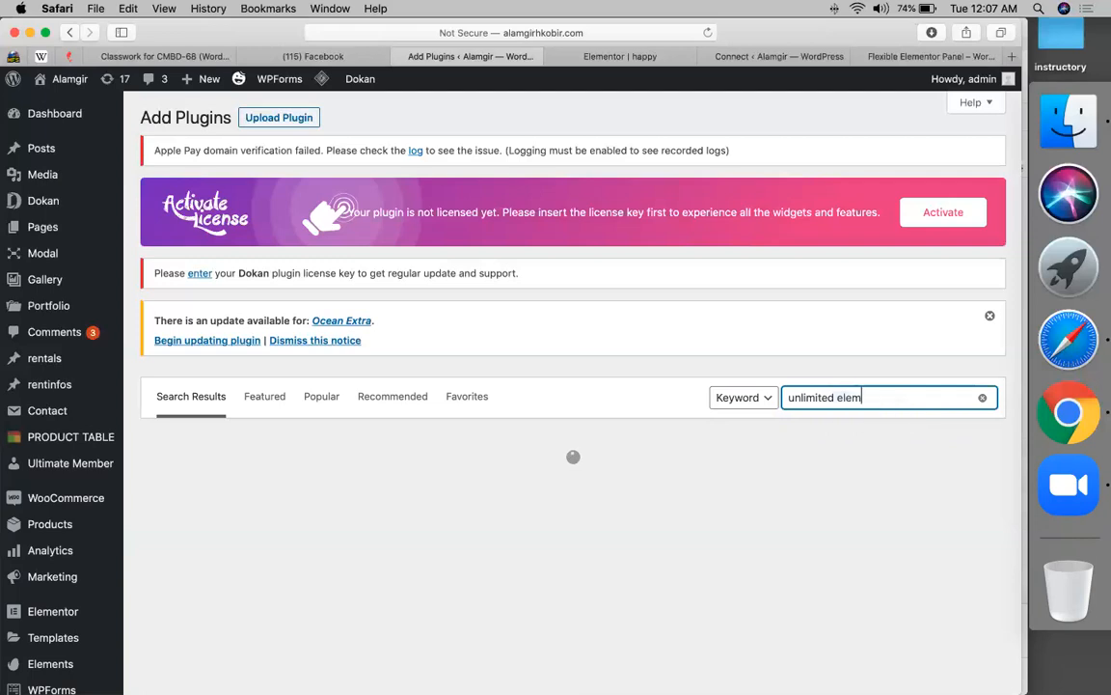
text(entor)
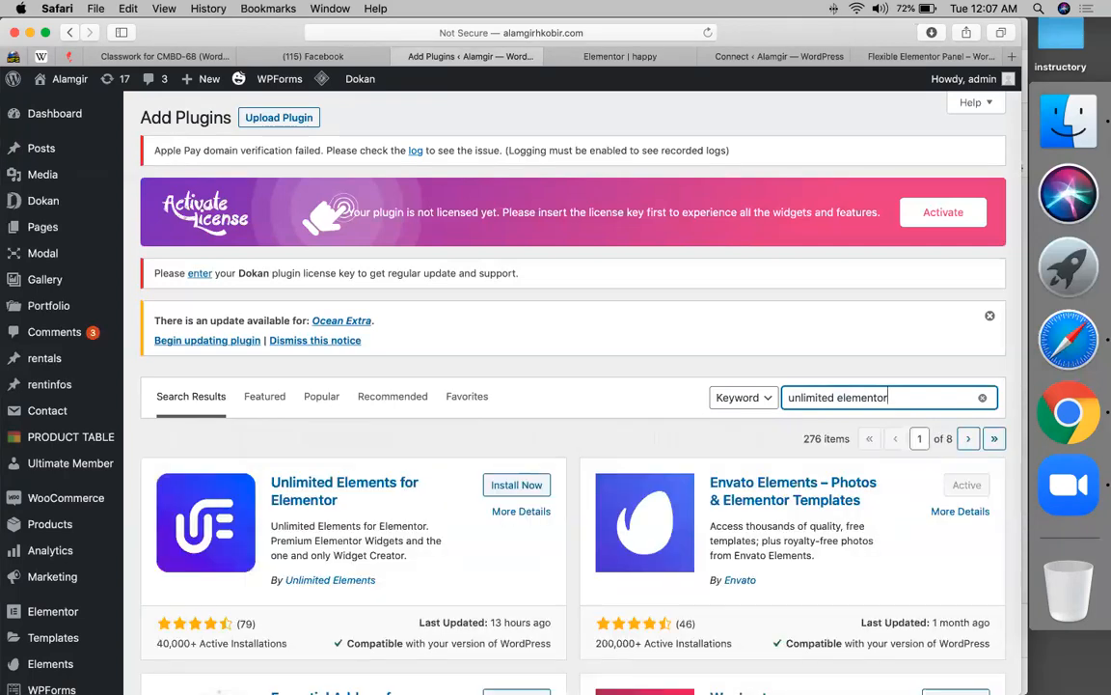
- Install Unlimited Elements for Elementor from the search results
scroll(390, 348, down, 3)
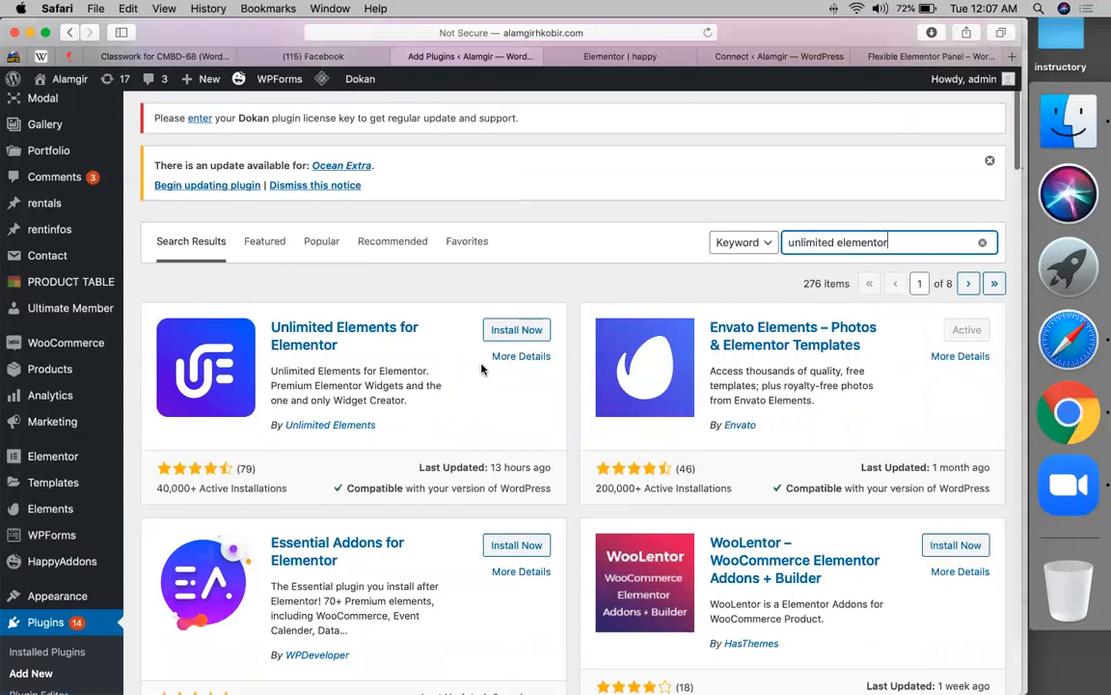
click(509, 335)
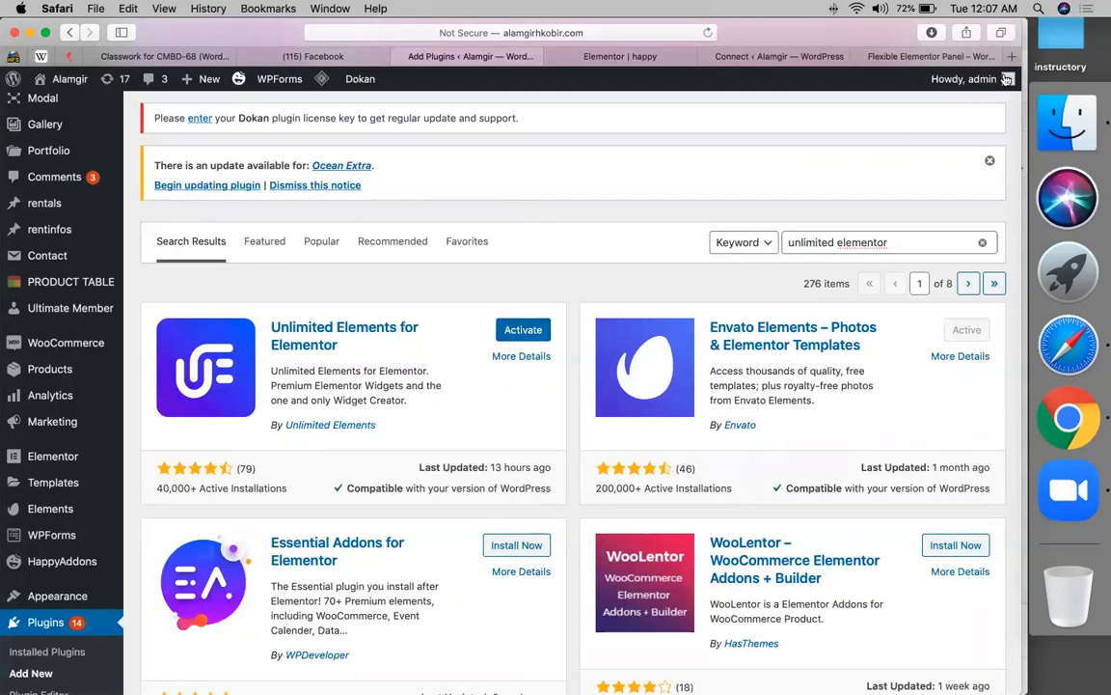
click(880, 56)
click(673, 36)
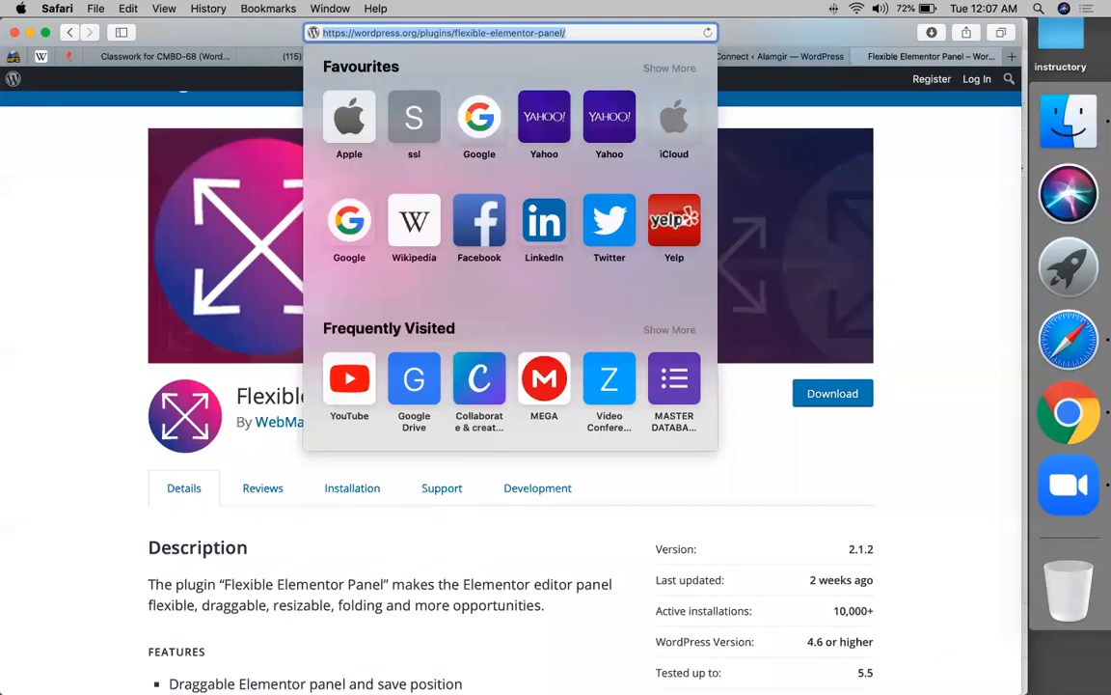
- Activate Unlimited Elements for Elementor and bring up its opt-in screen
click(544, 379)
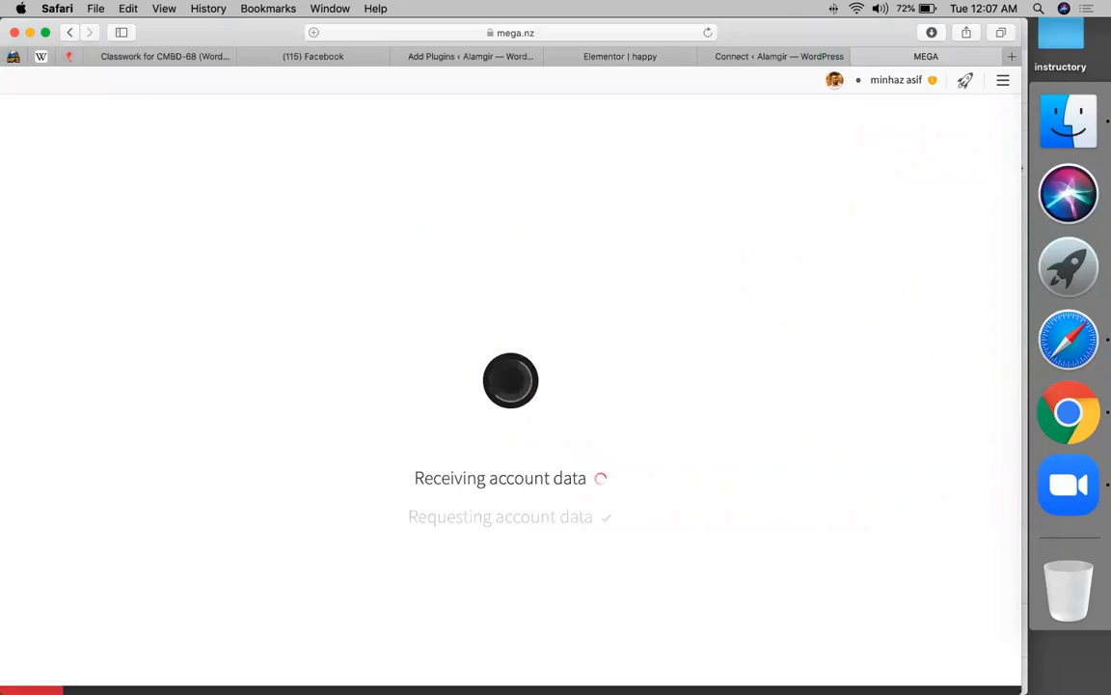
click(482, 56)
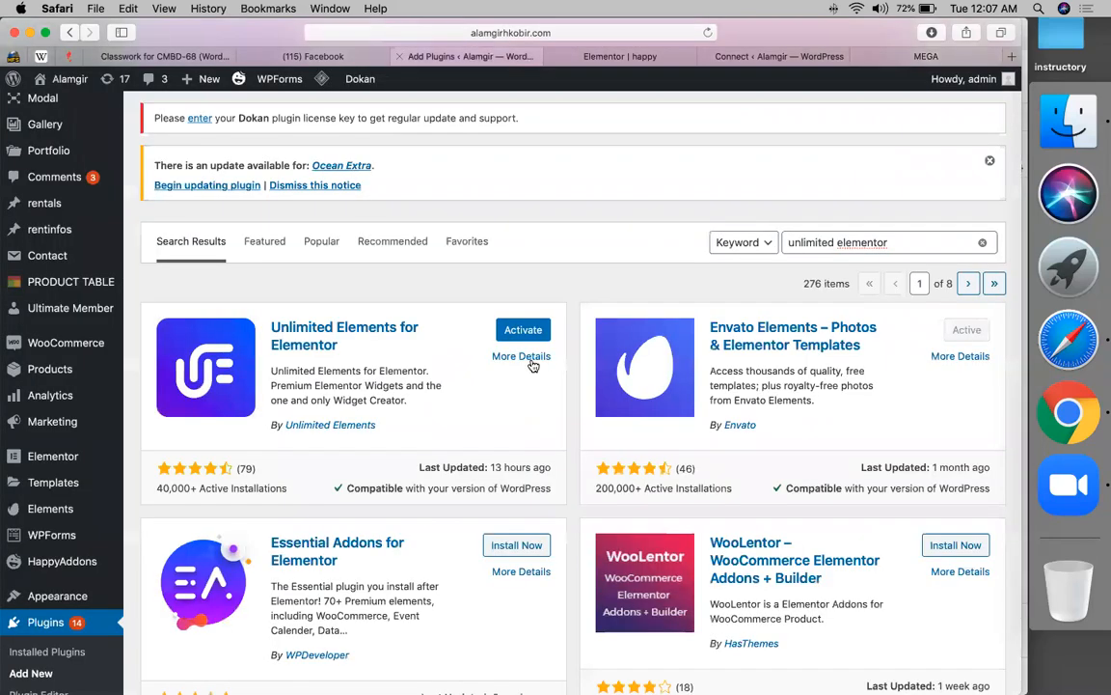
click(873, 56)
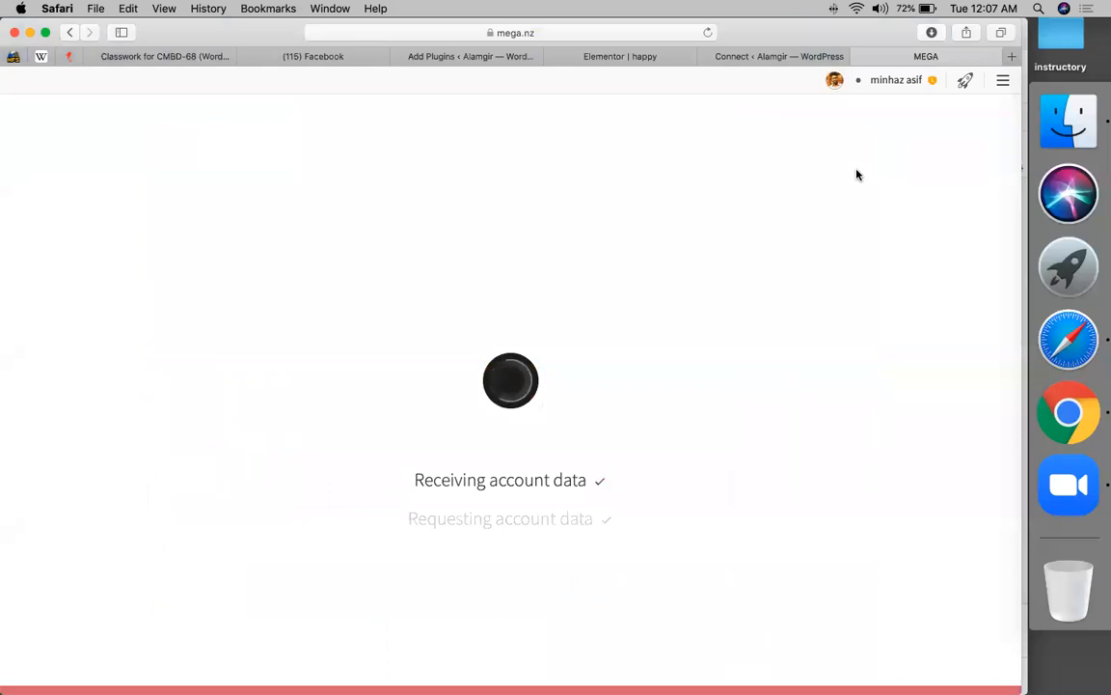
click(485, 64)
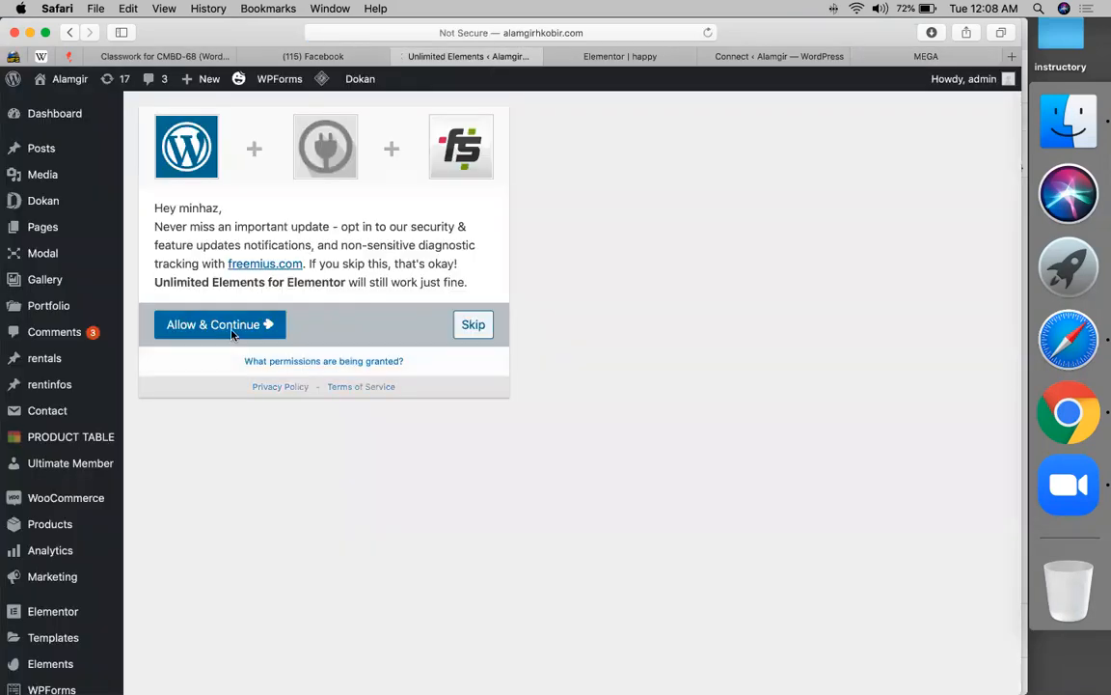
- Opt in to Unlimited Elements update notifications and browse its widget categories
click(232, 331)
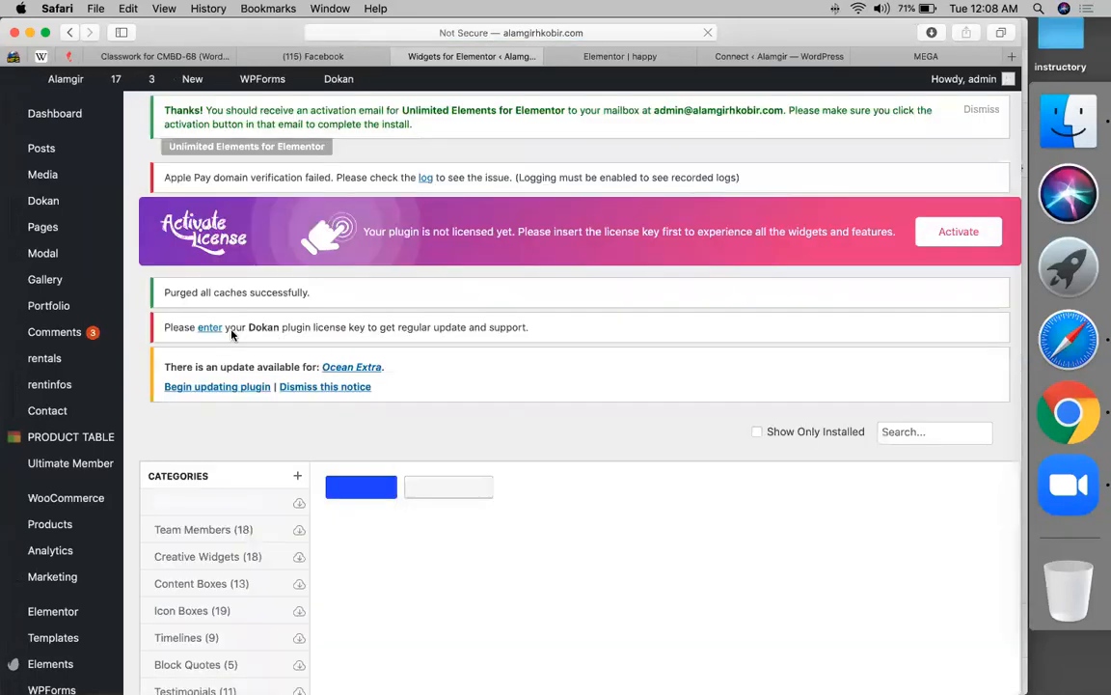
scroll(397, 412, down, 4)
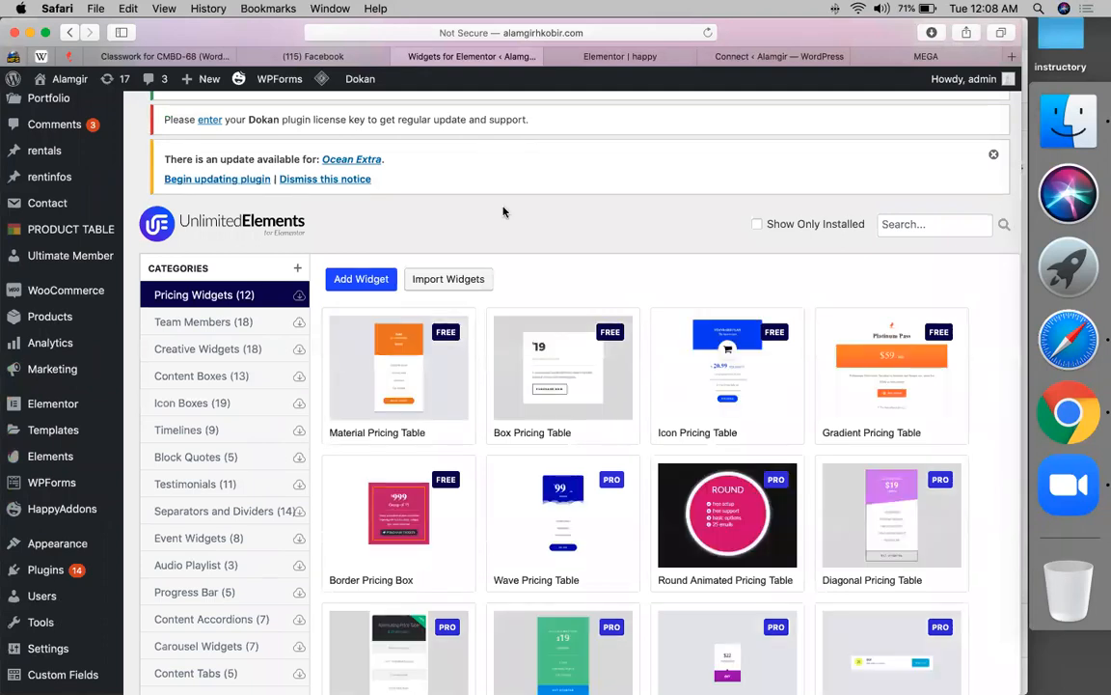
scroll(504, 212, down, 2)
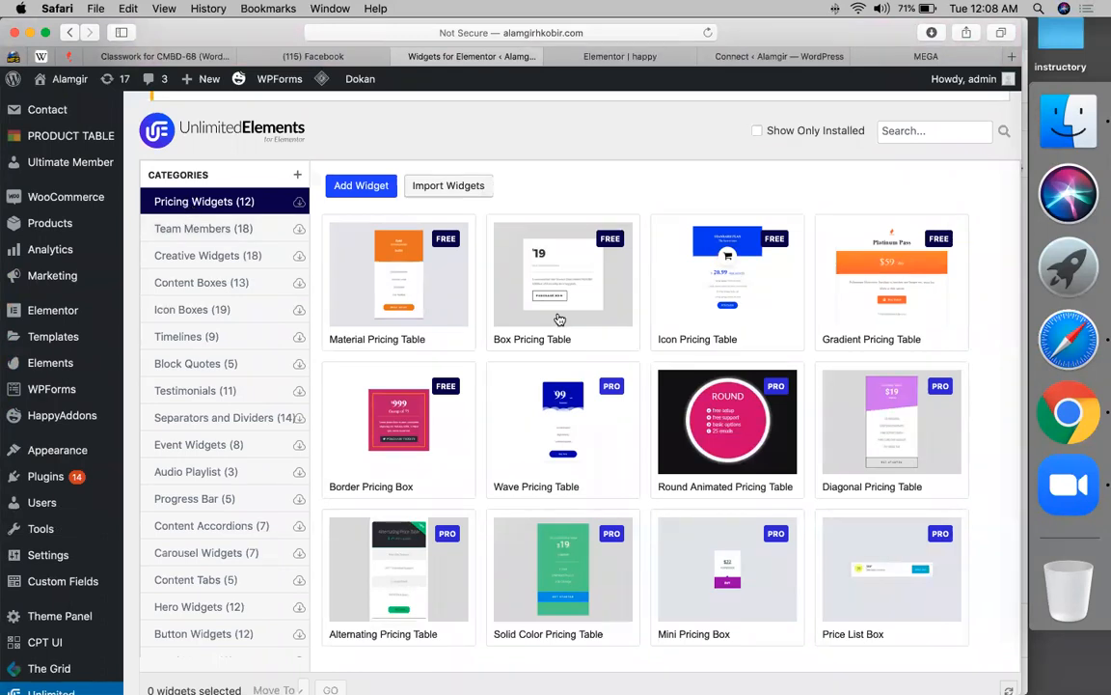
click(232, 235)
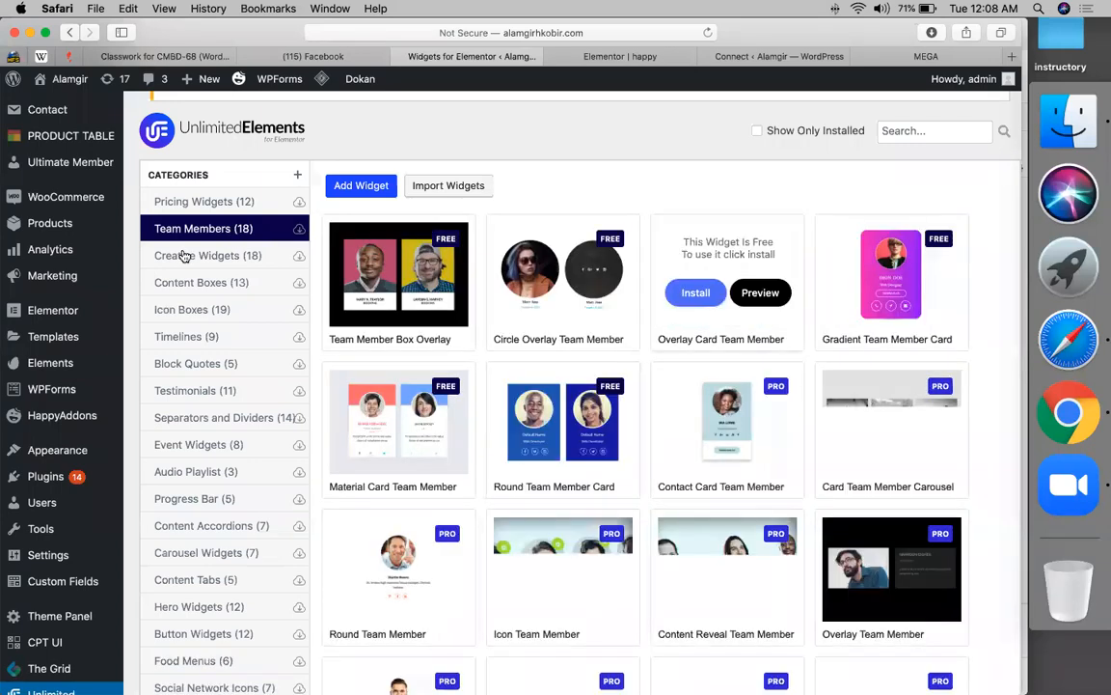
scroll(210, 492, down, 10)
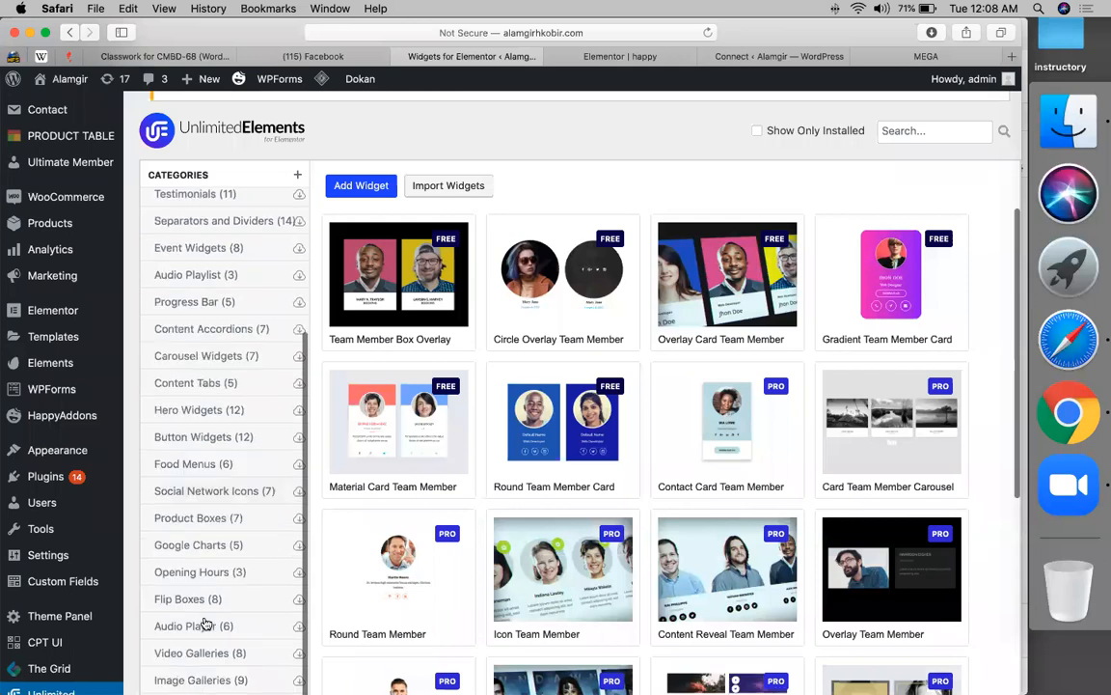
click(199, 536)
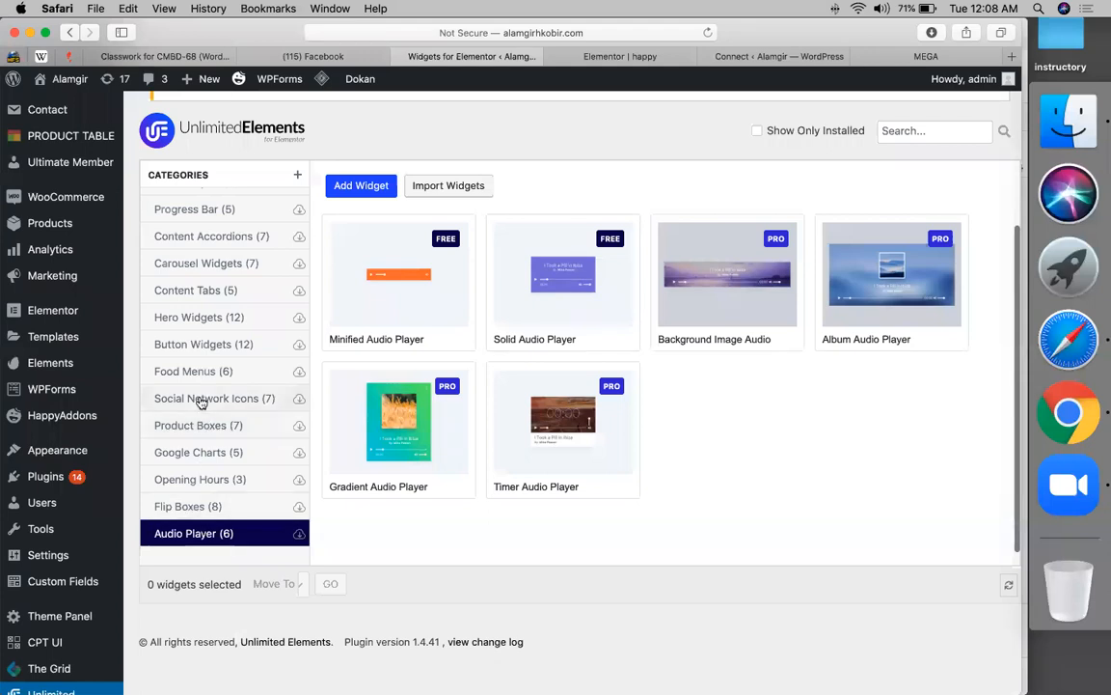
- Install the free Linear Progress Bar widget from the Progress Bar category
scroll(201, 403, up, 3)
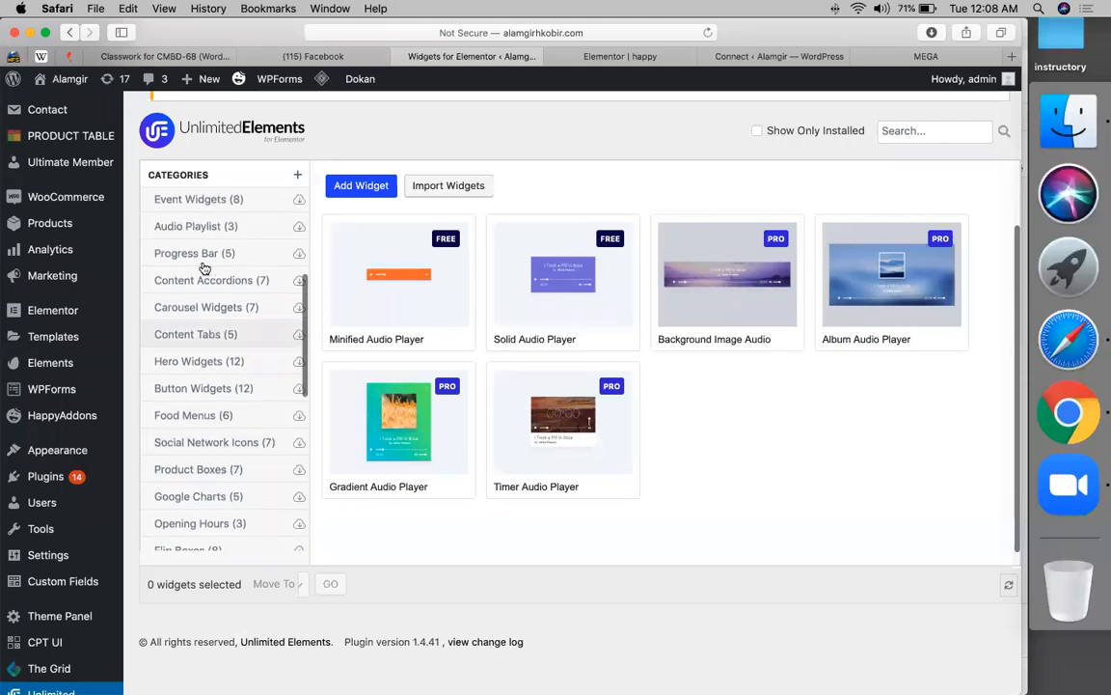
click(197, 255)
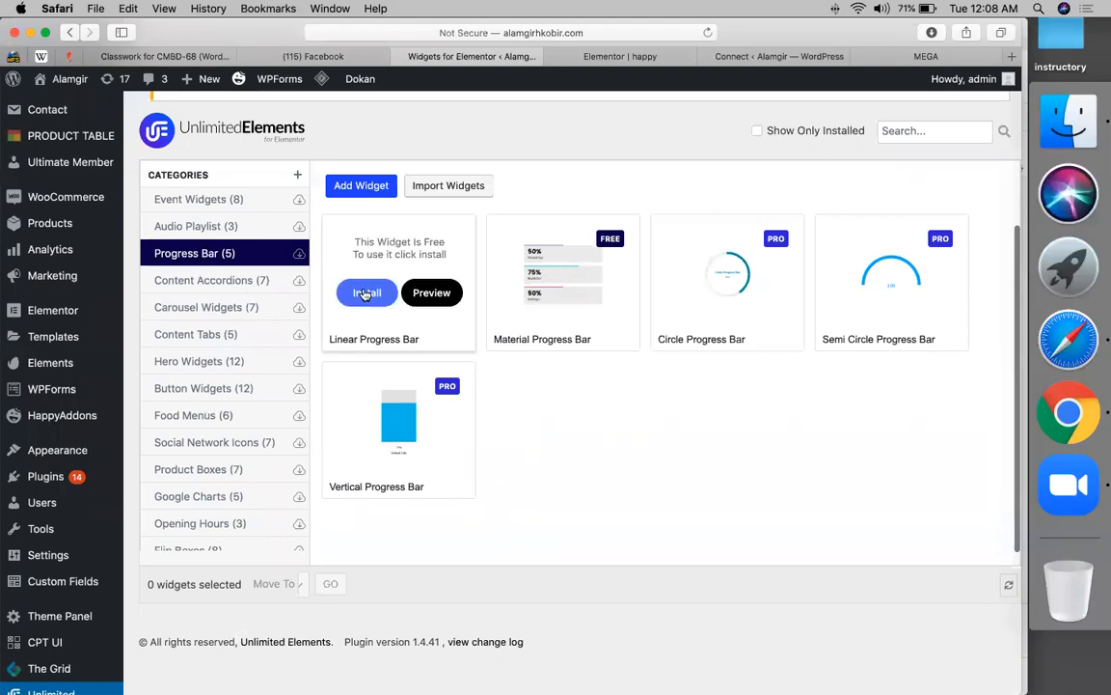
click(367, 292)
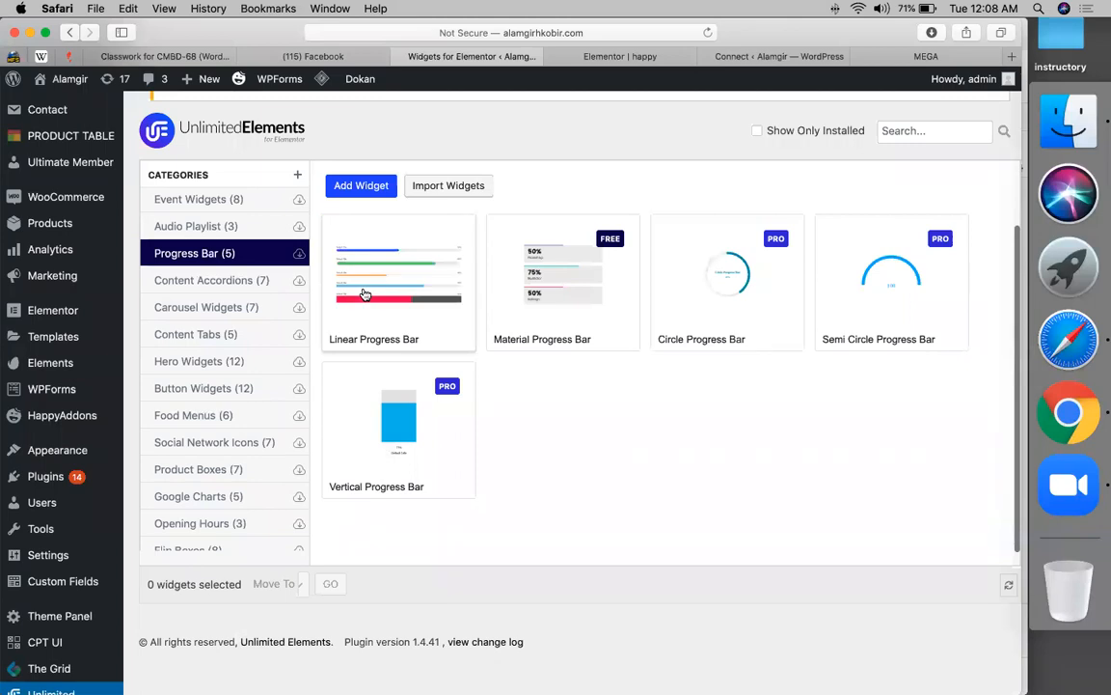
click(605, 60)
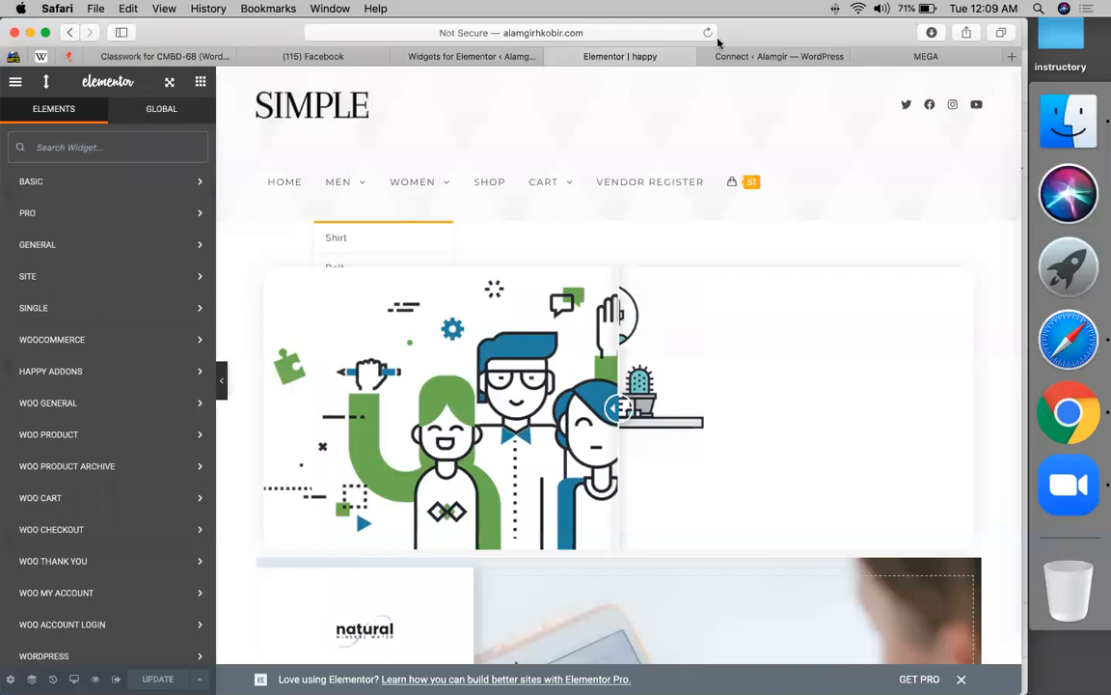
- Reload the Elementor editor so the Progress Bar widget category becomes available
click(708, 33)
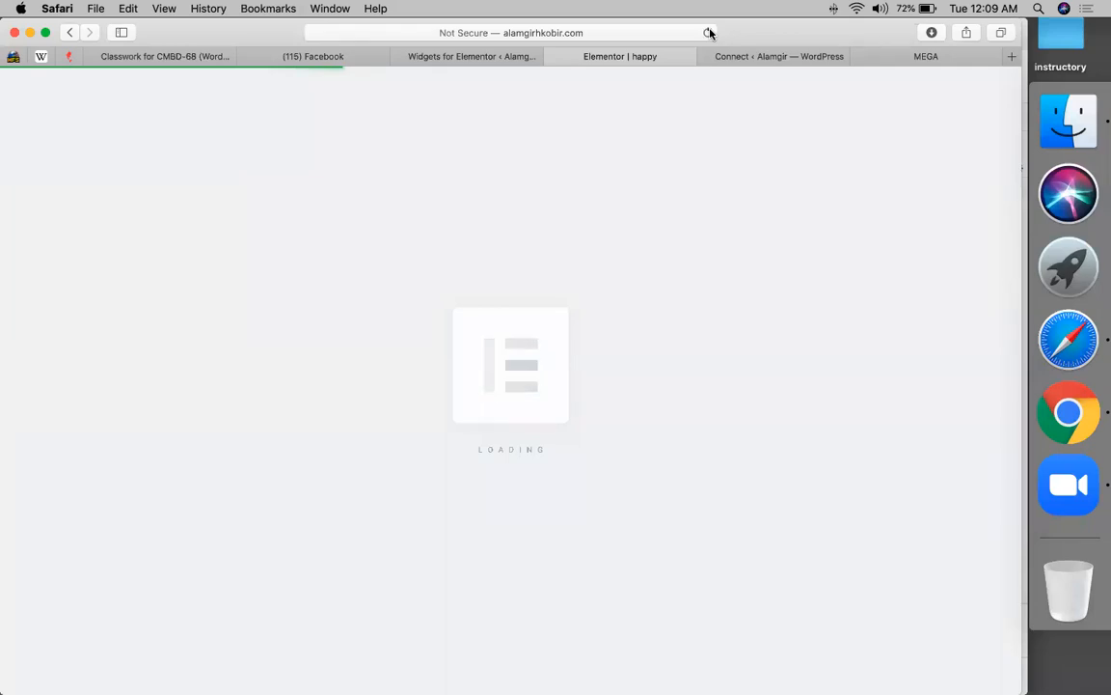
click(480, 58)
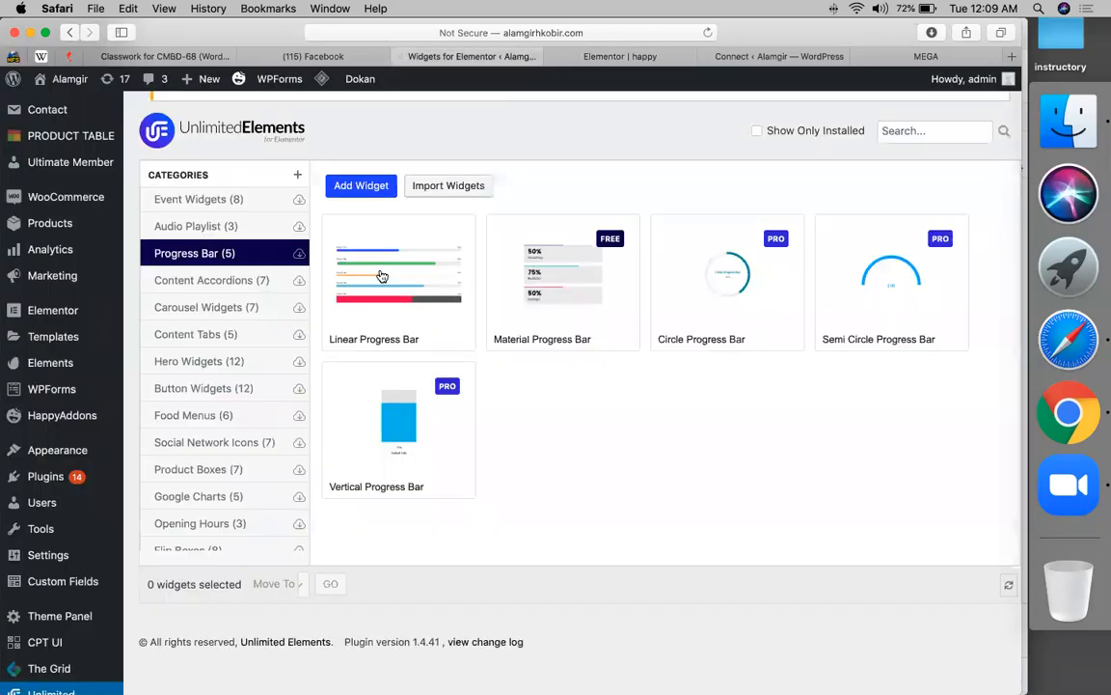
scroll(213, 355, up, 1)
click(214, 356)
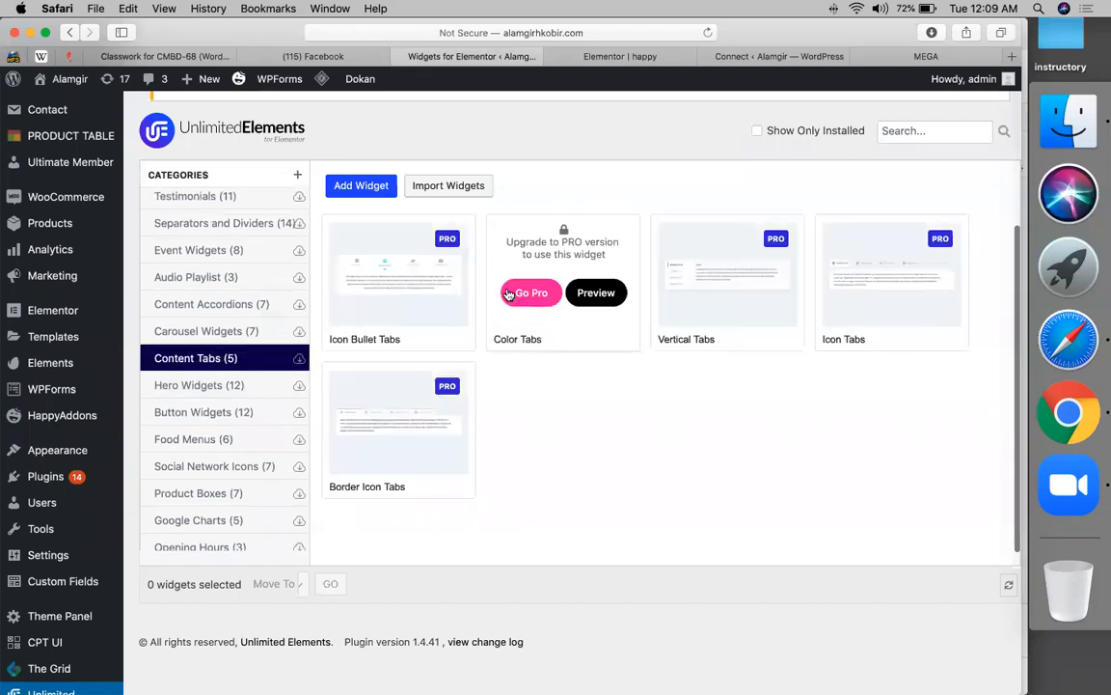
mouse_move(561, 313)
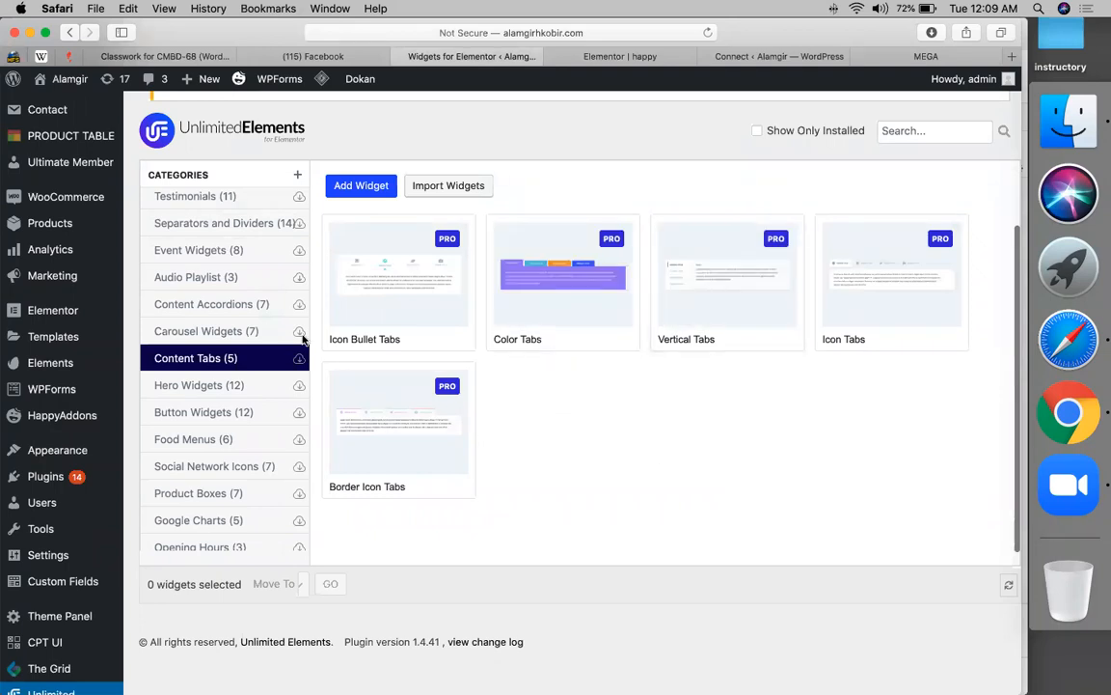
click(649, 57)
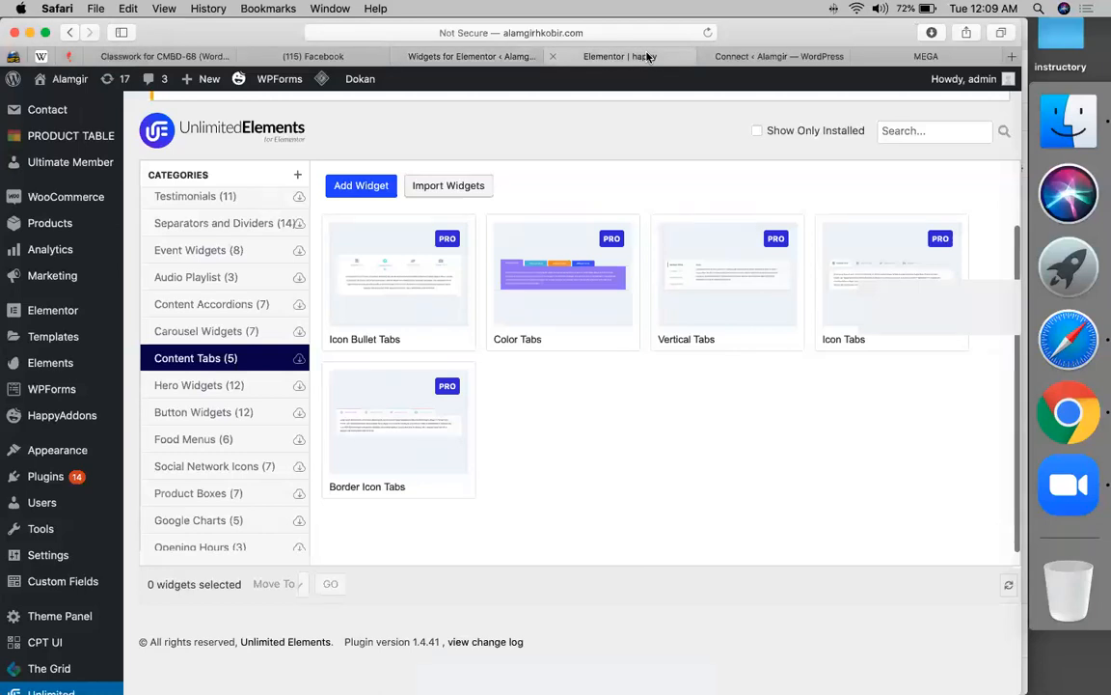
scroll(144, 435, down, 3)
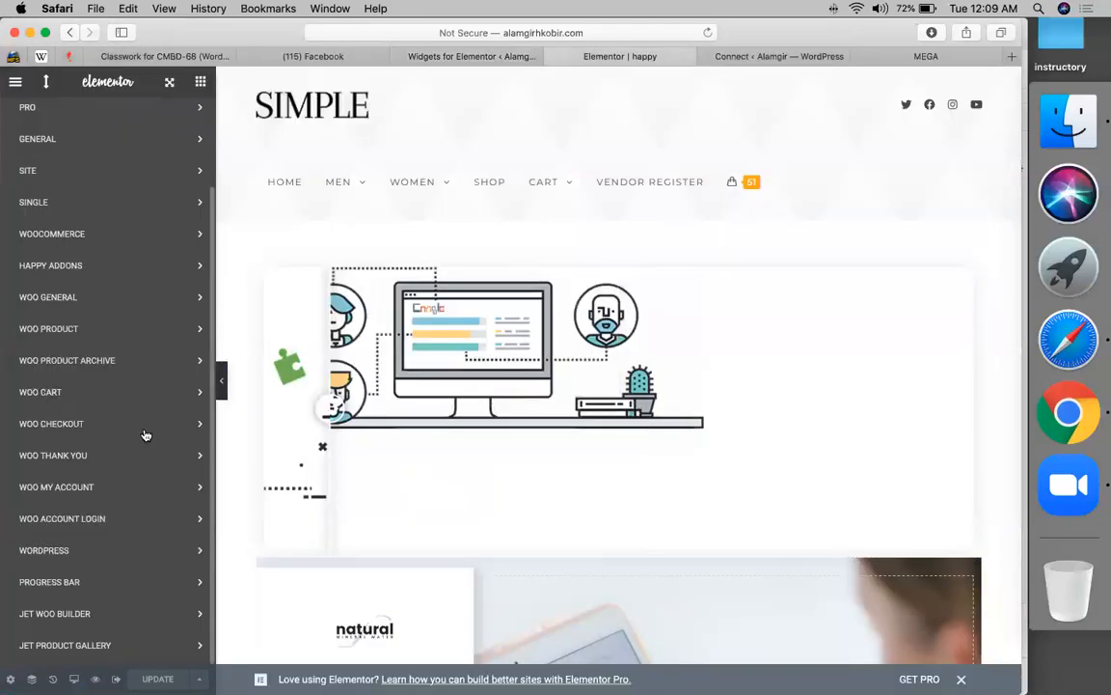
- Drag a Linear Progress Bar from the Elements panel onto the top of the happy page
scroll(145, 435, up, 3)
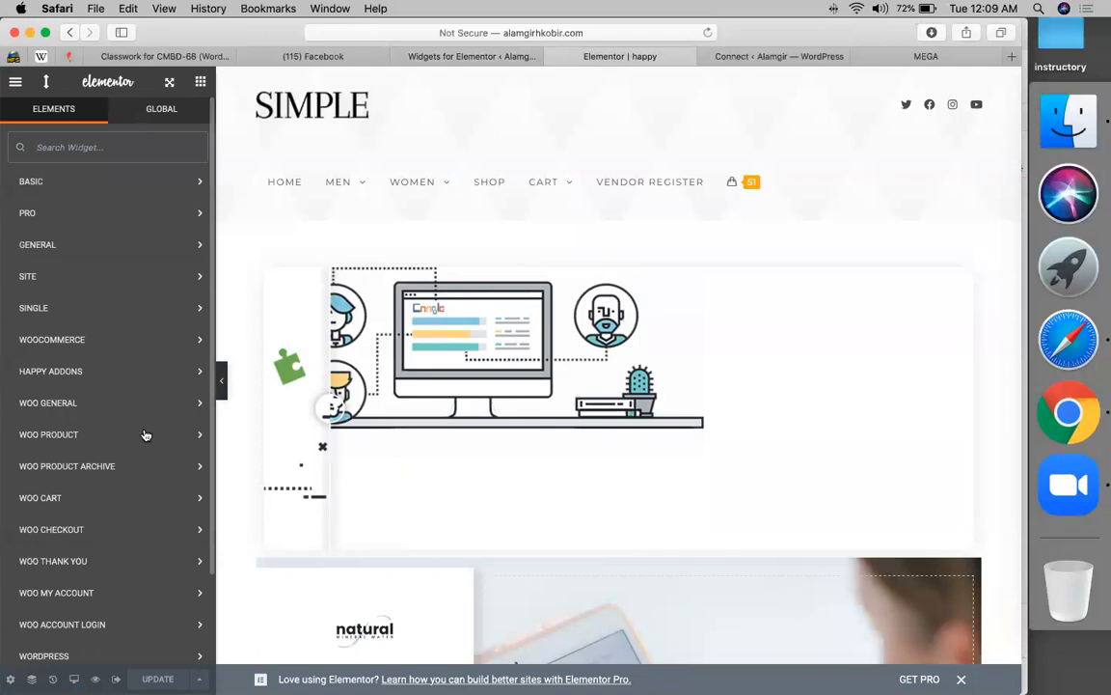
click(127, 188)
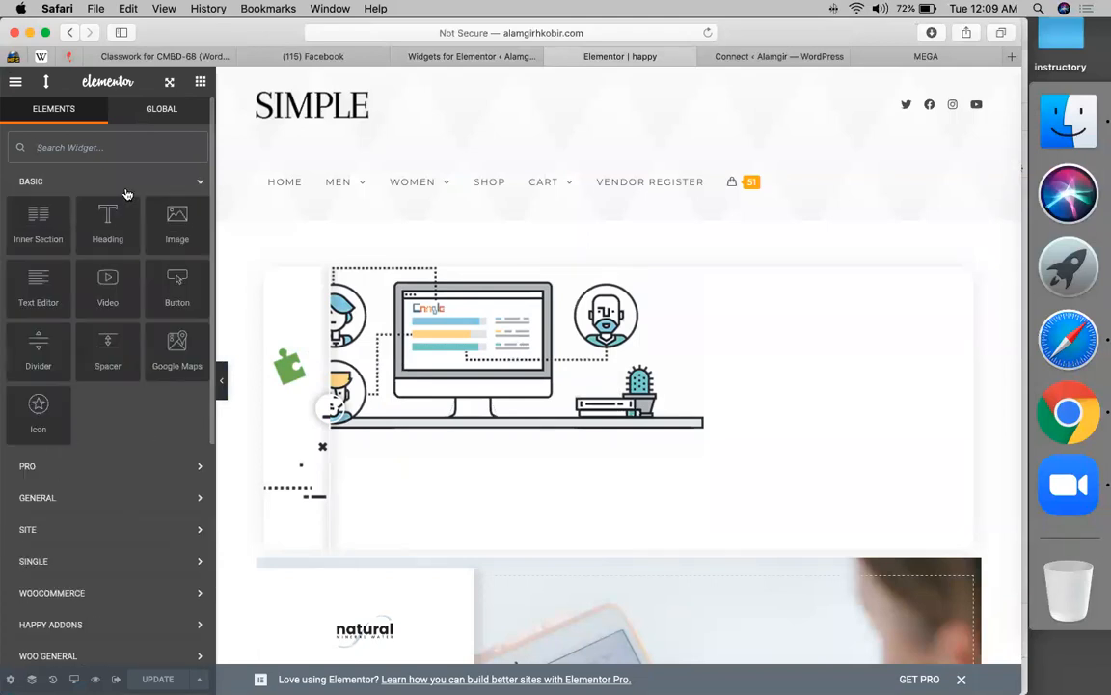
scroll(126, 194, down, 10)
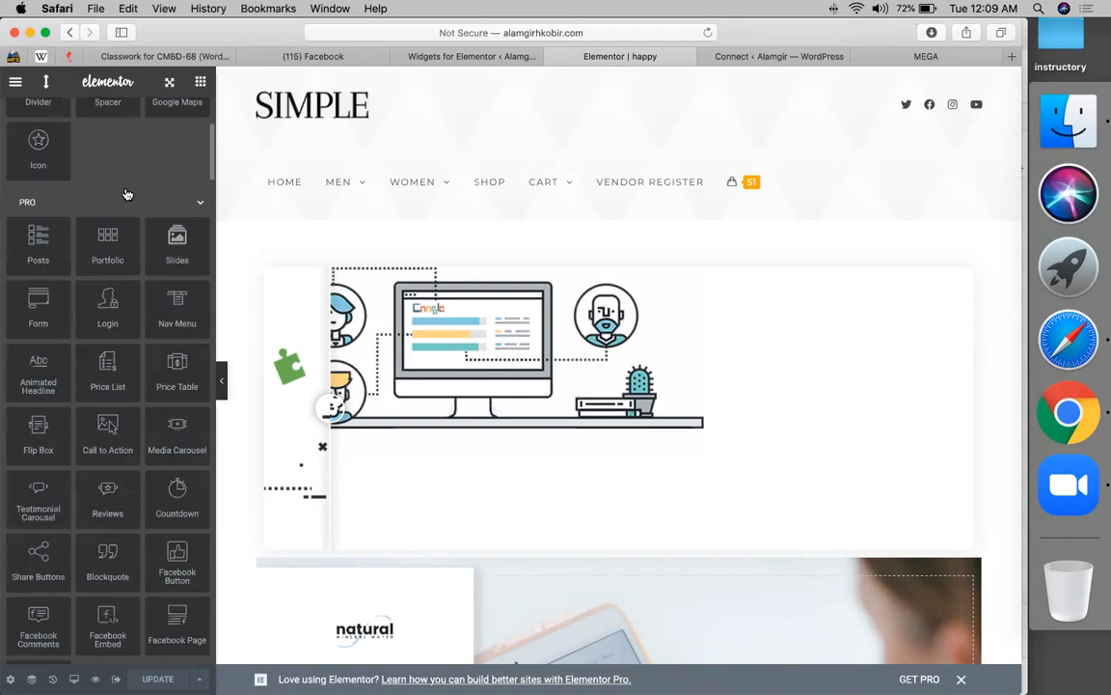
scroll(126, 194, down, 10)
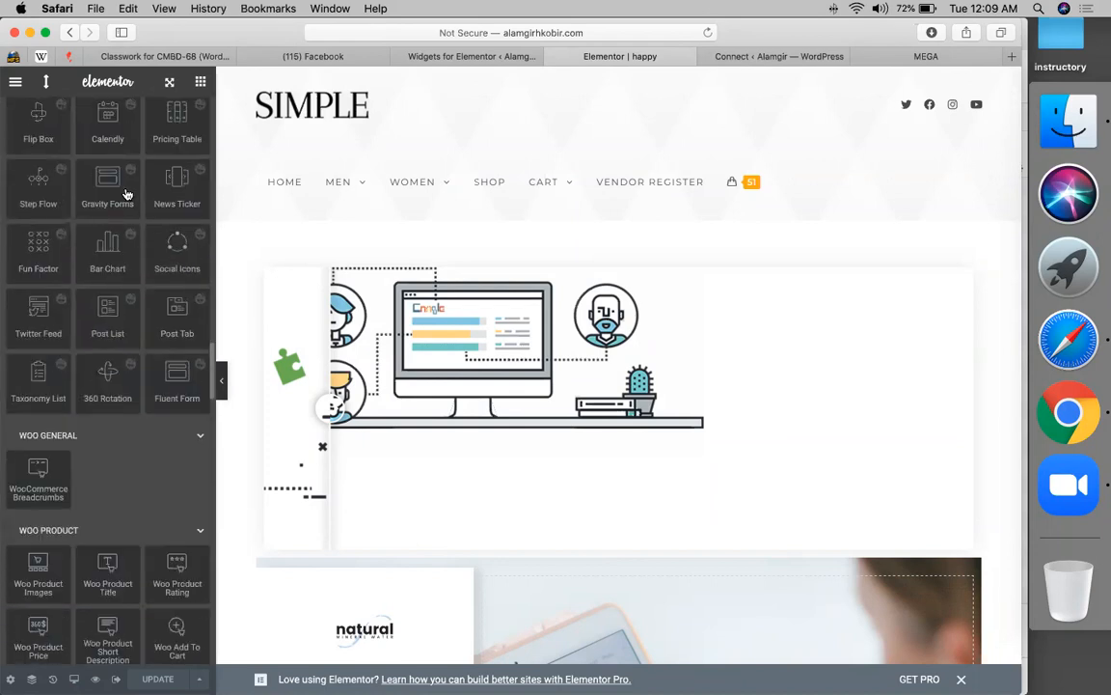
scroll(127, 189, down, 10)
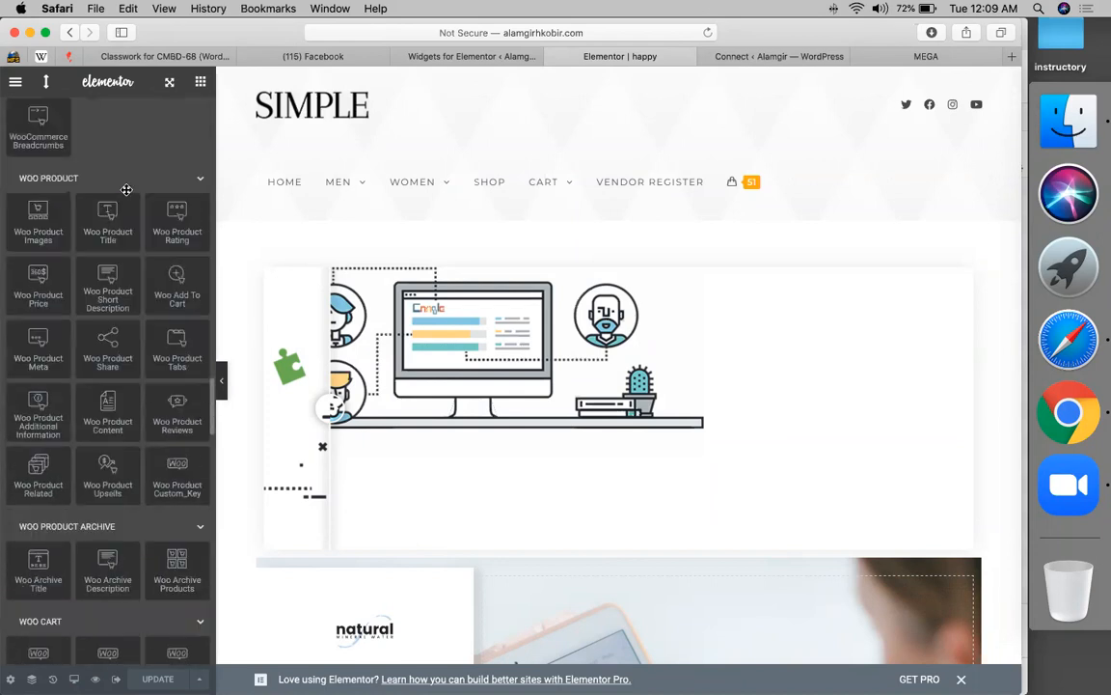
scroll(126, 189, down, 10)
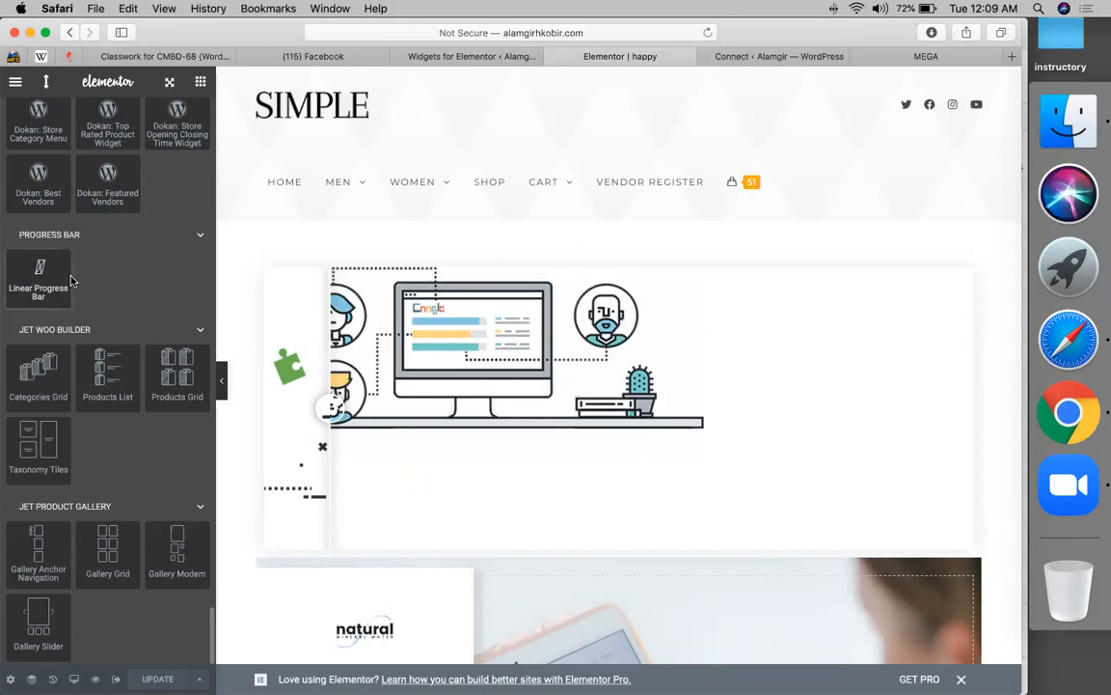
drag(57, 278, 489, 274)
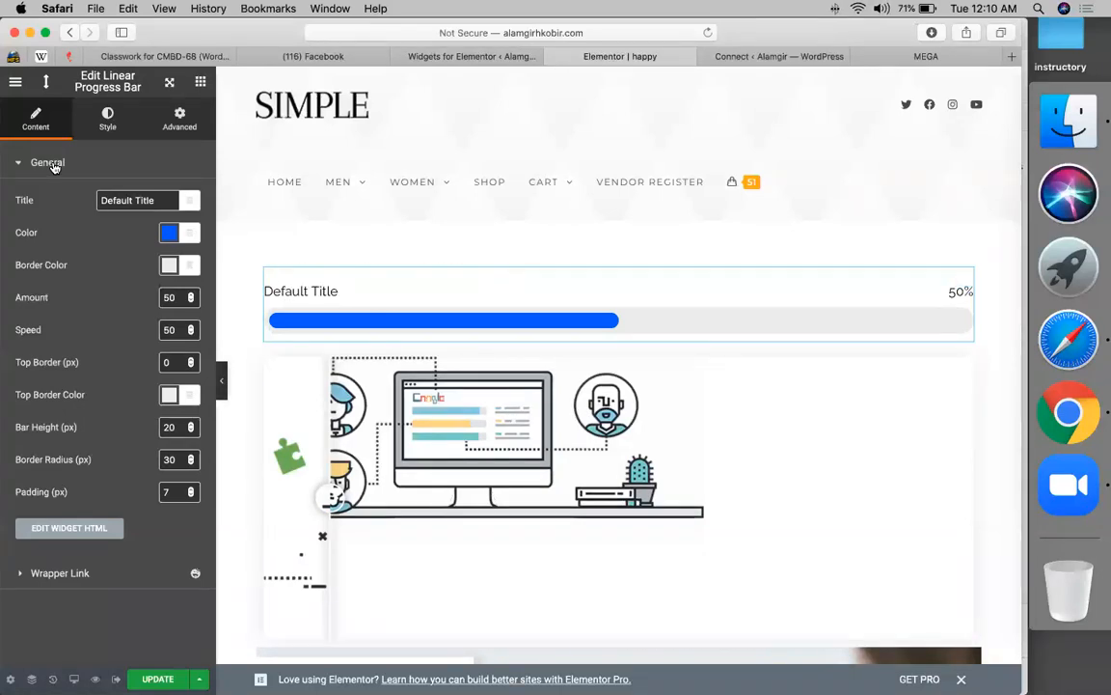
- Retitle the progress bar 'wordpress' and set its amount to 90%
triple_click(140, 203)
text(wordpress)
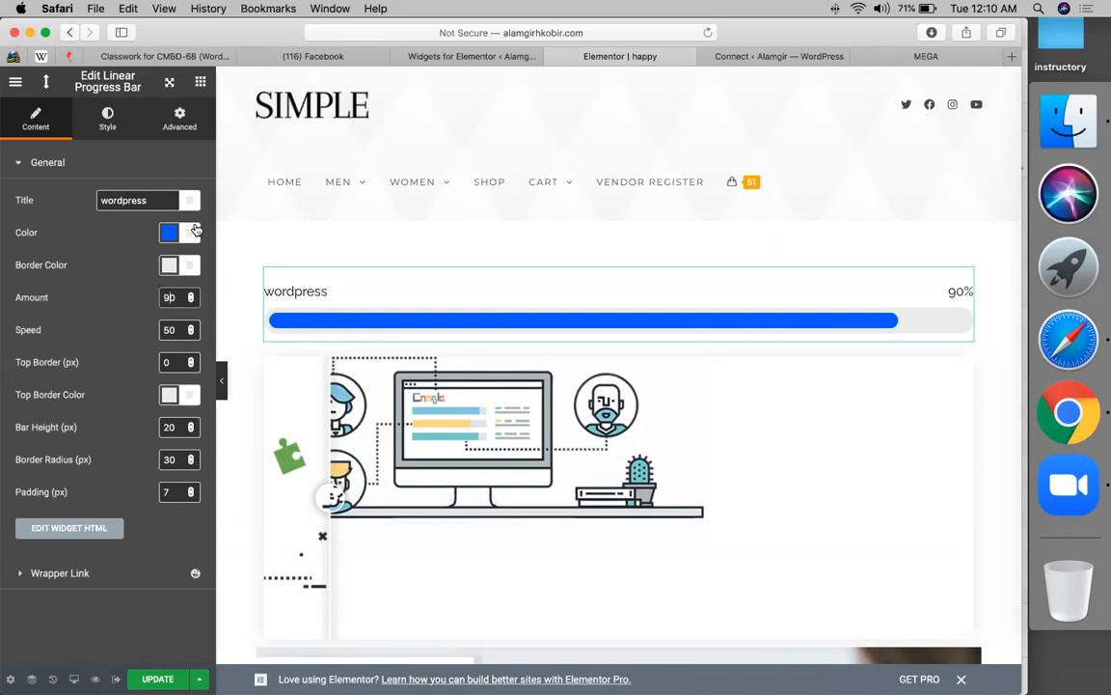
scroll(610, 244, down, 2)
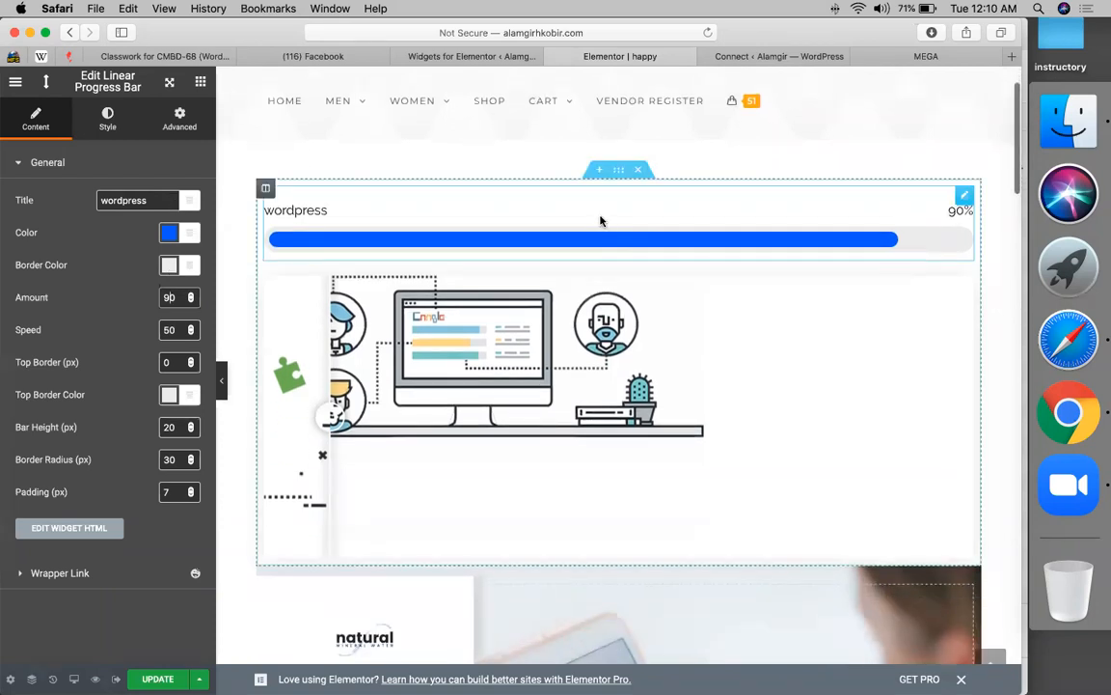
- Duplicate the wordpress progress bar and retitle the copy 'elementor'
right_click(600, 221)
click(625, 258)
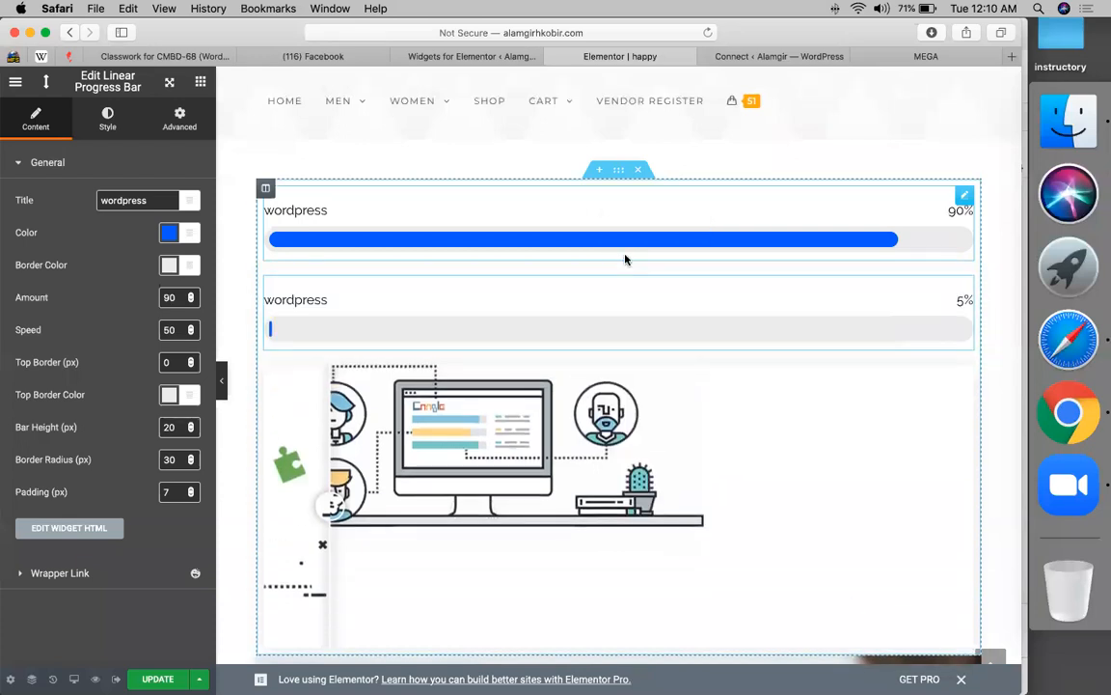
click(136, 200)
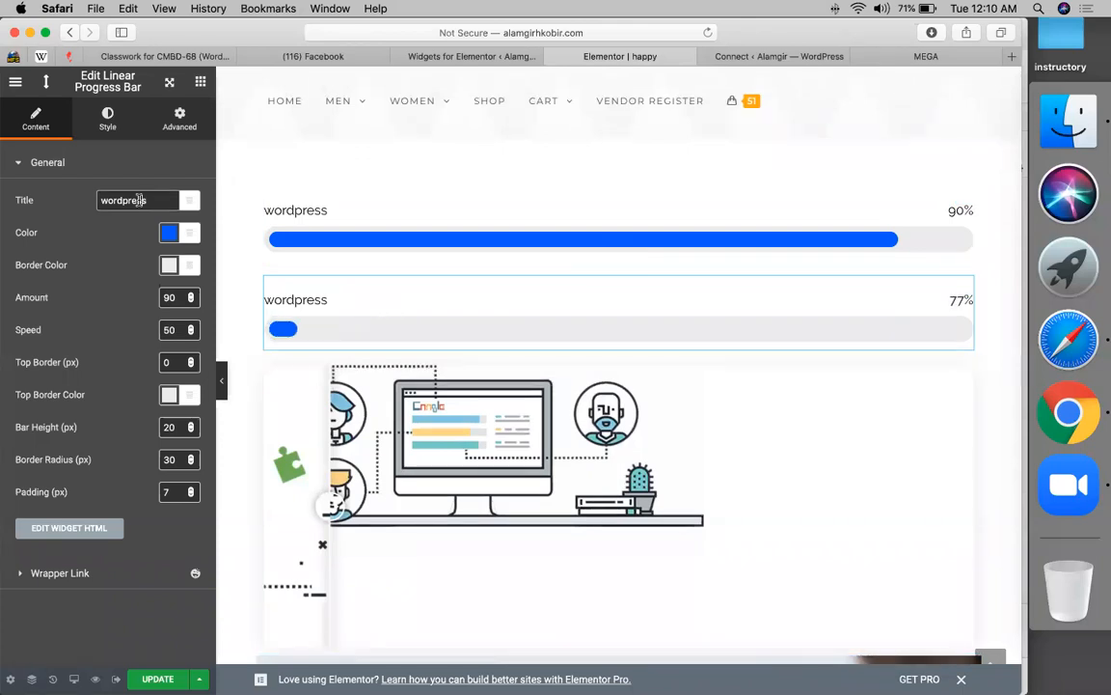
key(super+a)
text(el)
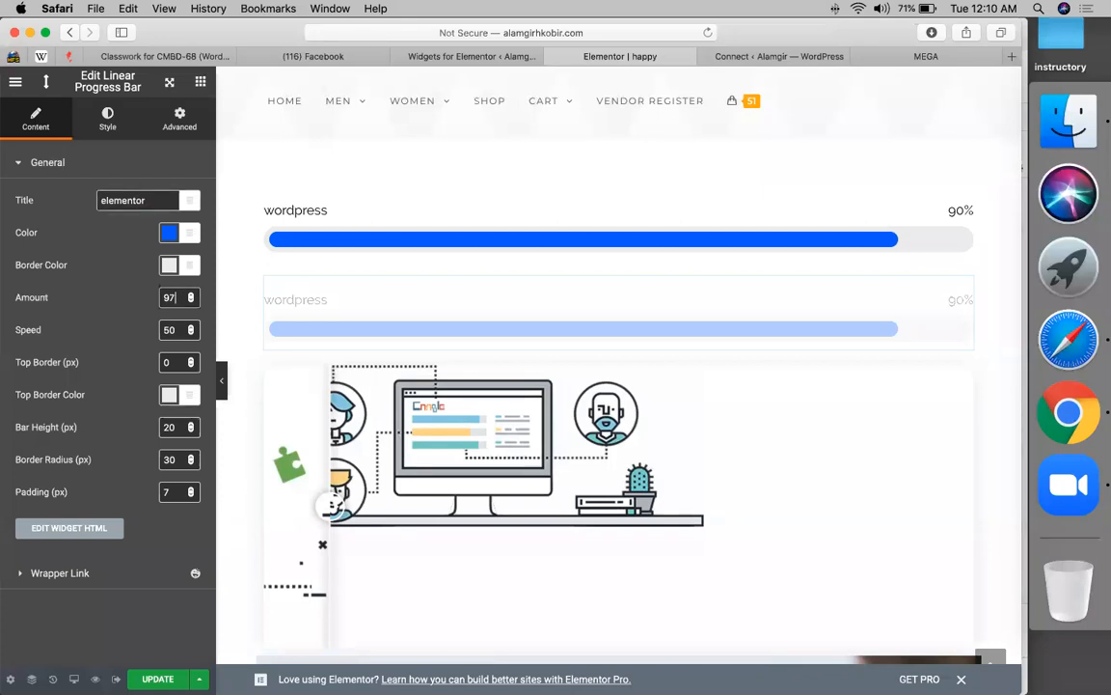
- Set the second bar's colour to the orange swatch
click(166, 232)
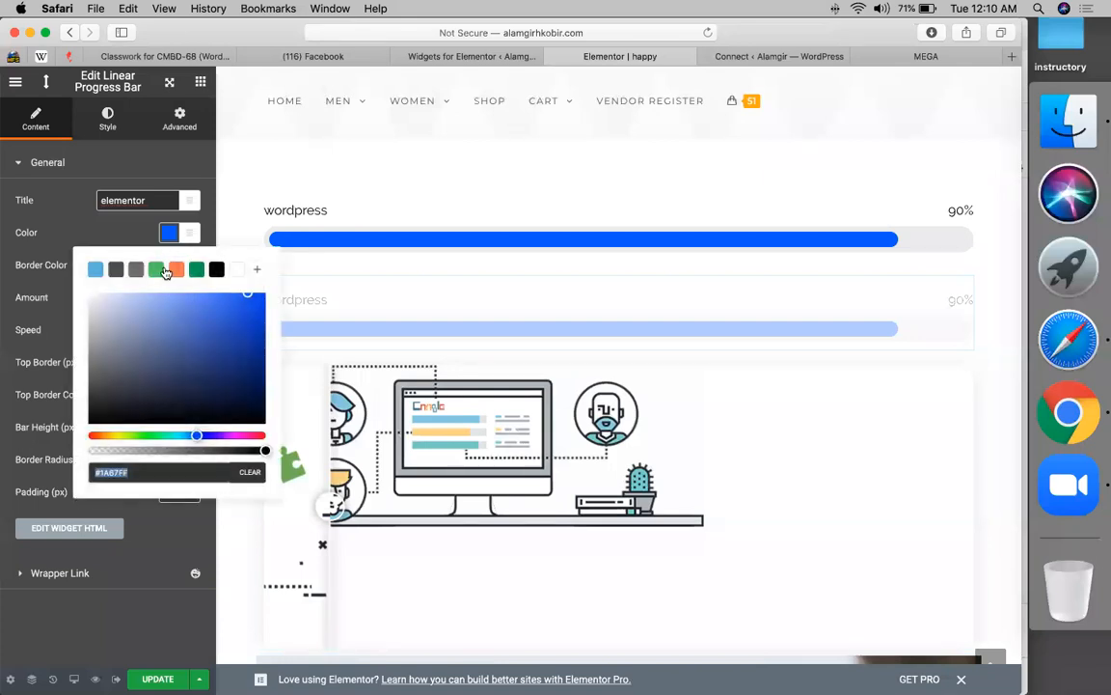
click(175, 269)
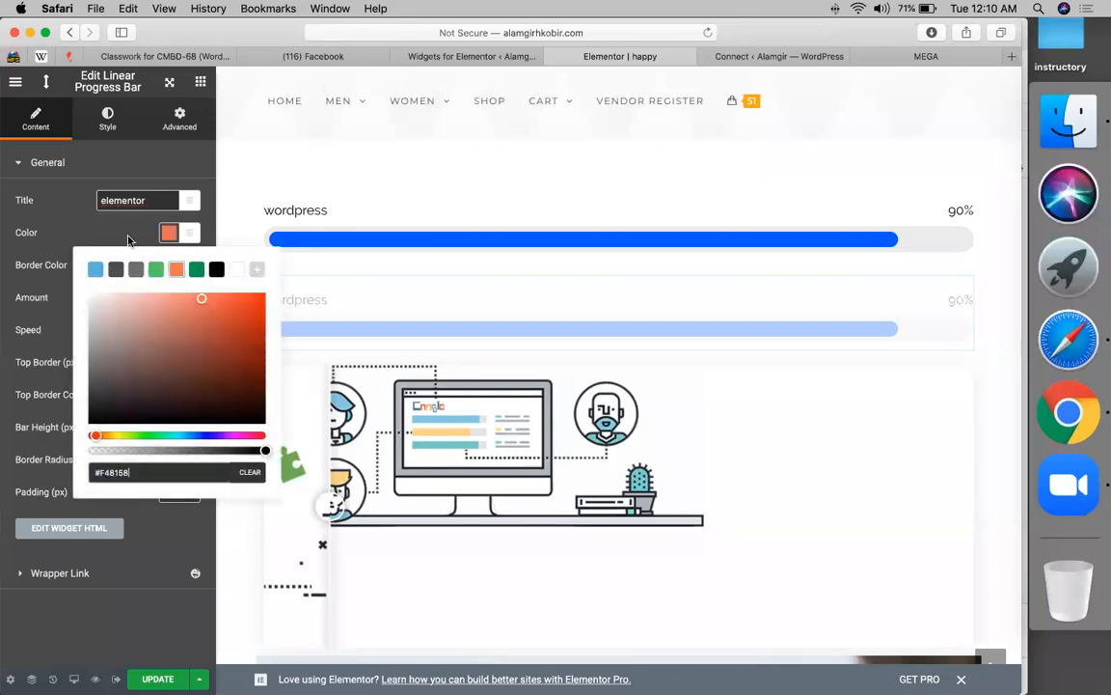
click(129, 240)
scroll(439, 221, down, 2)
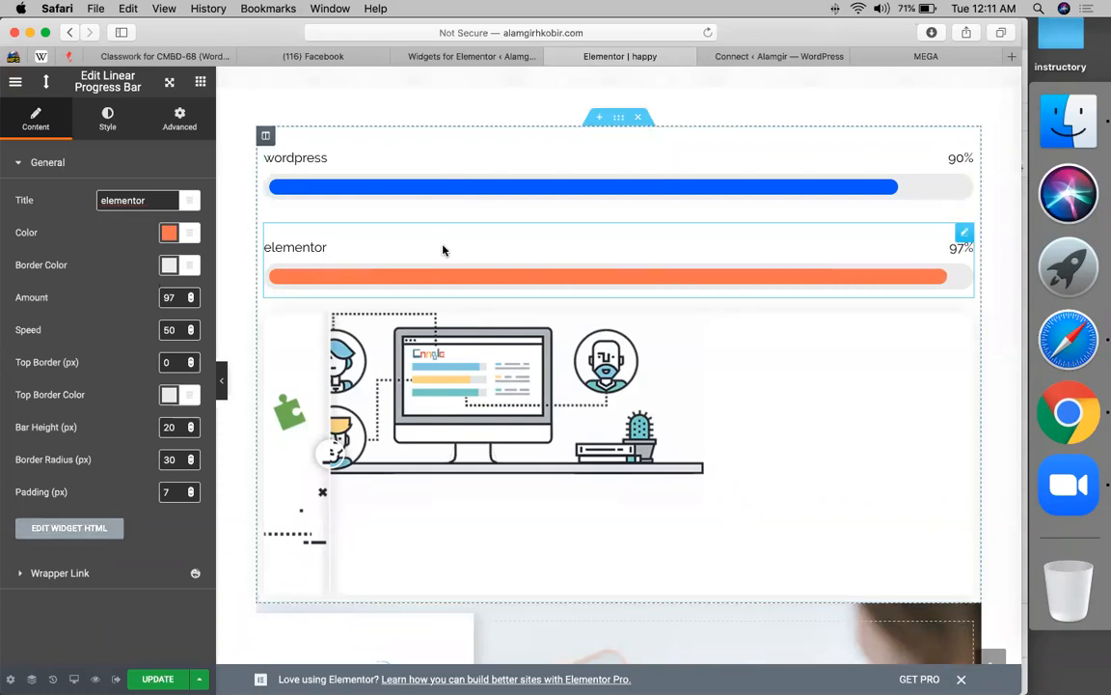
click(473, 56)
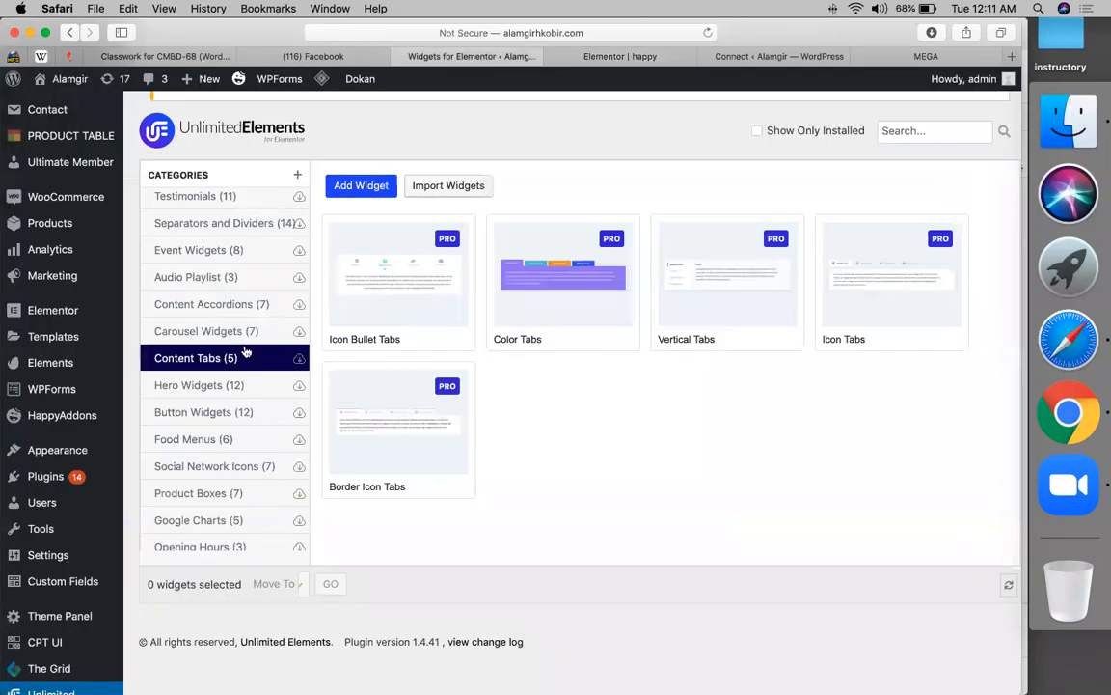
- Install the free Icon Pricing Table from Pricing Widgets and go back to the happy page editor
scroll(218, 303, up, 5)
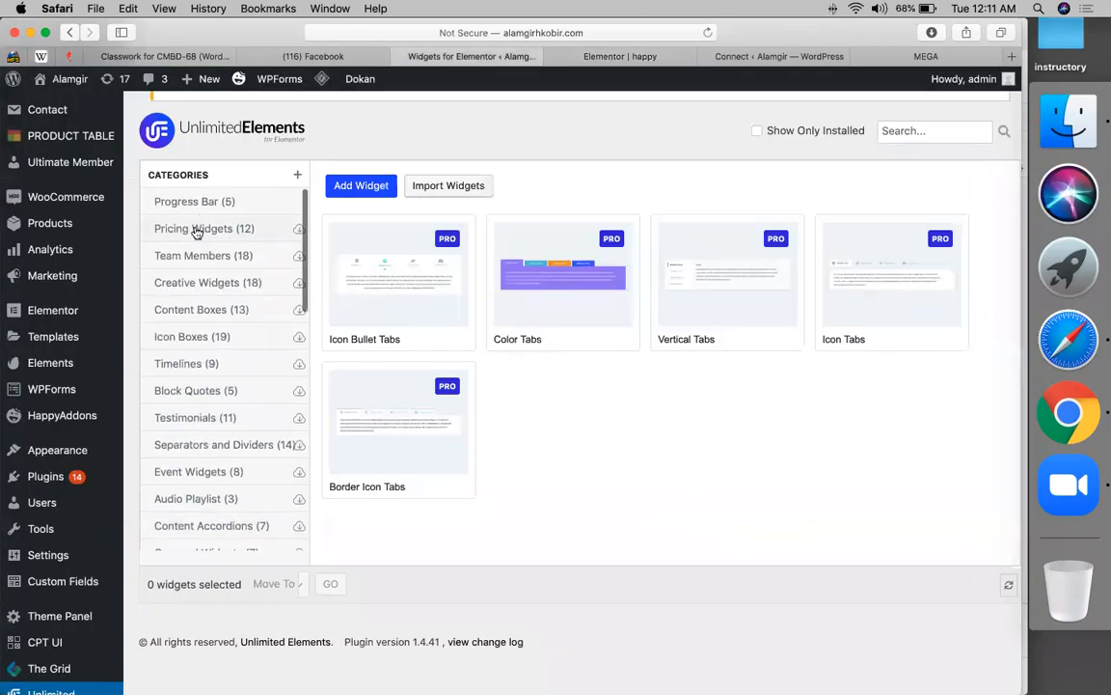
click(196, 229)
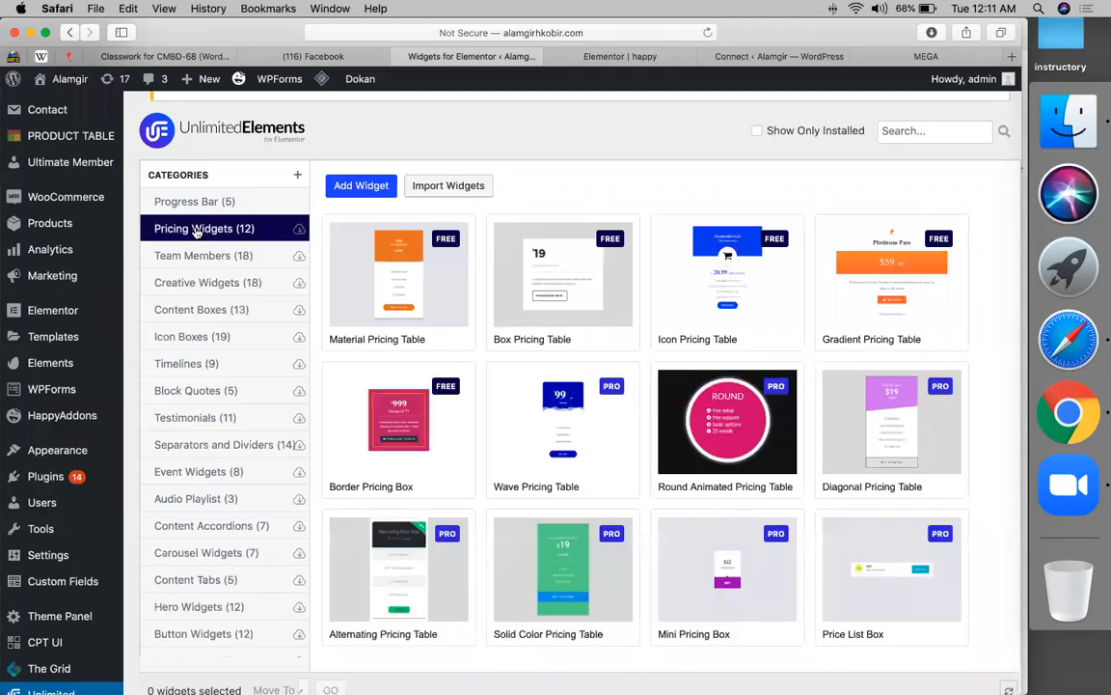
mouse_move(618, 247)
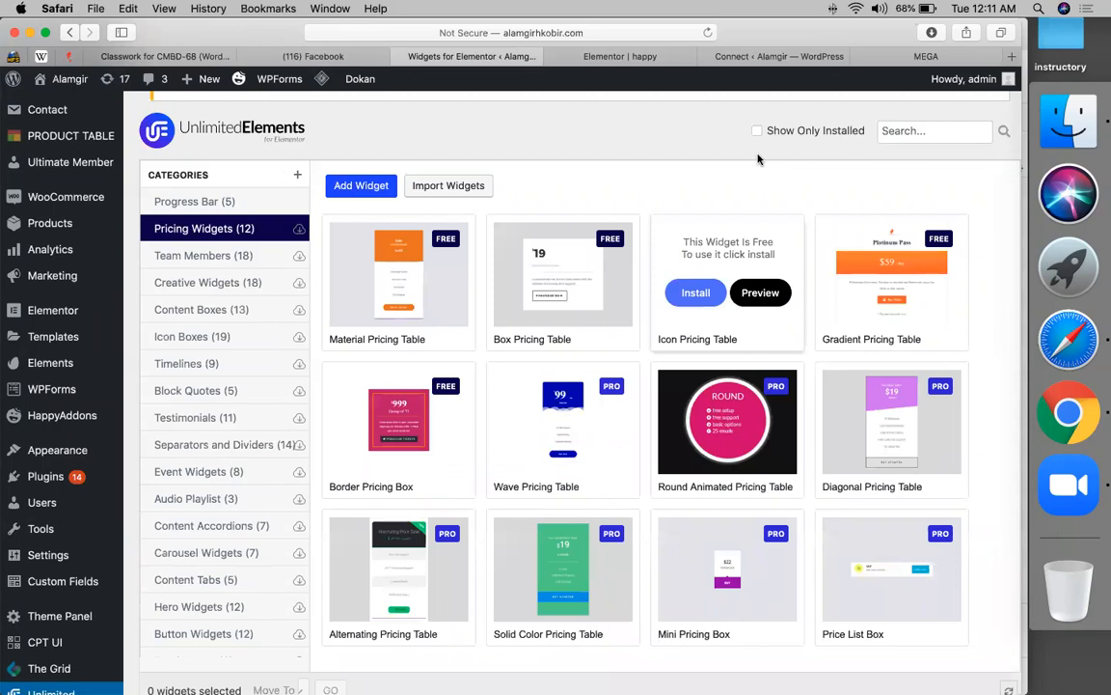
click(700, 301)
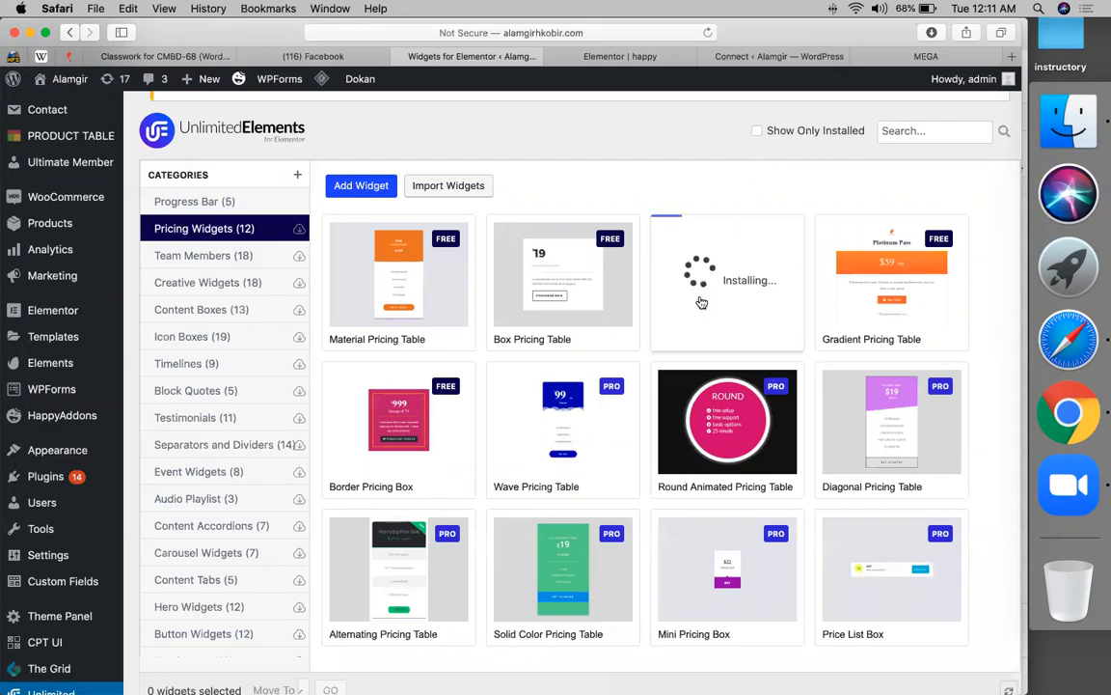
click(625, 58)
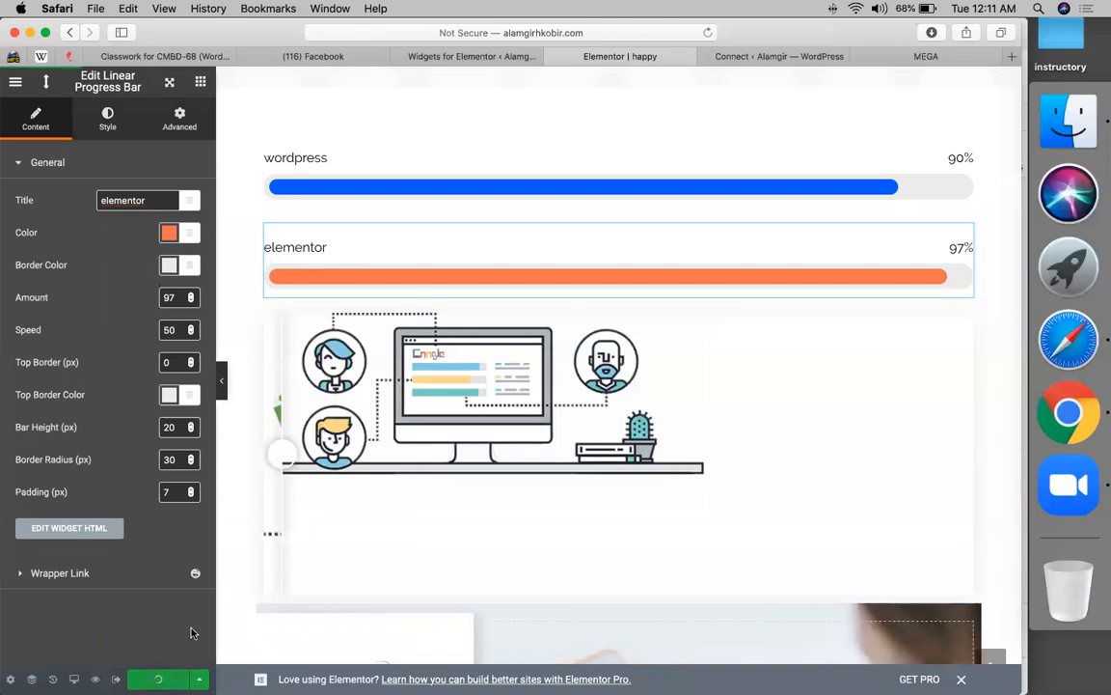
- Save the happy page with Update, choosing Stay on Page while it saves
click(157, 679)
click(707, 33)
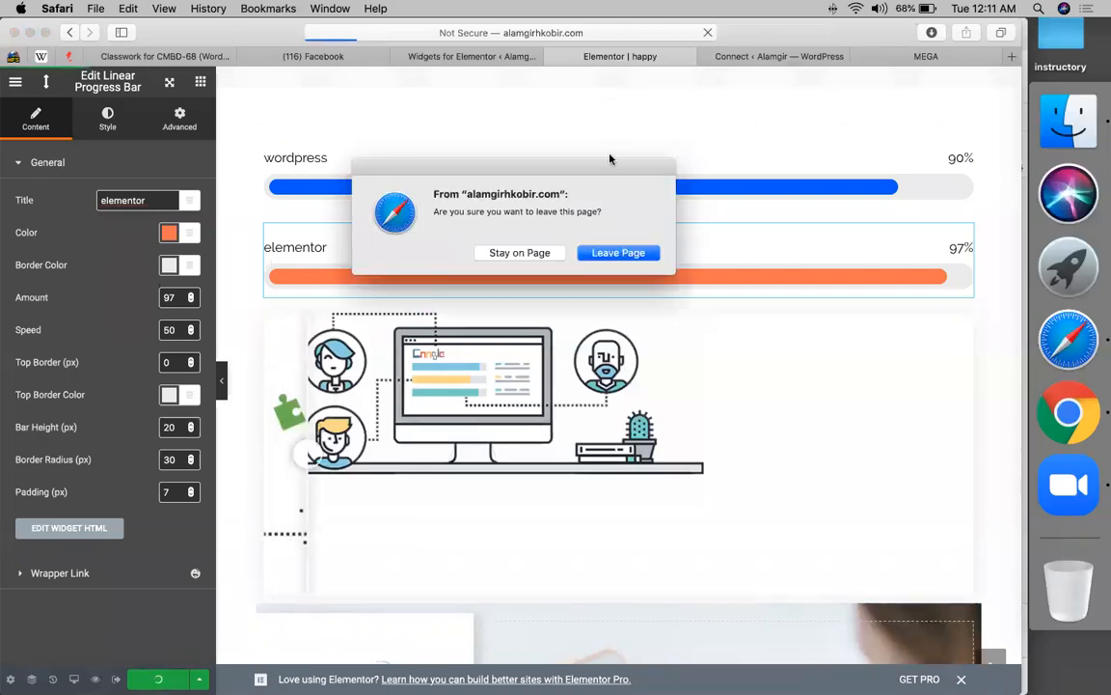
click(514, 254)
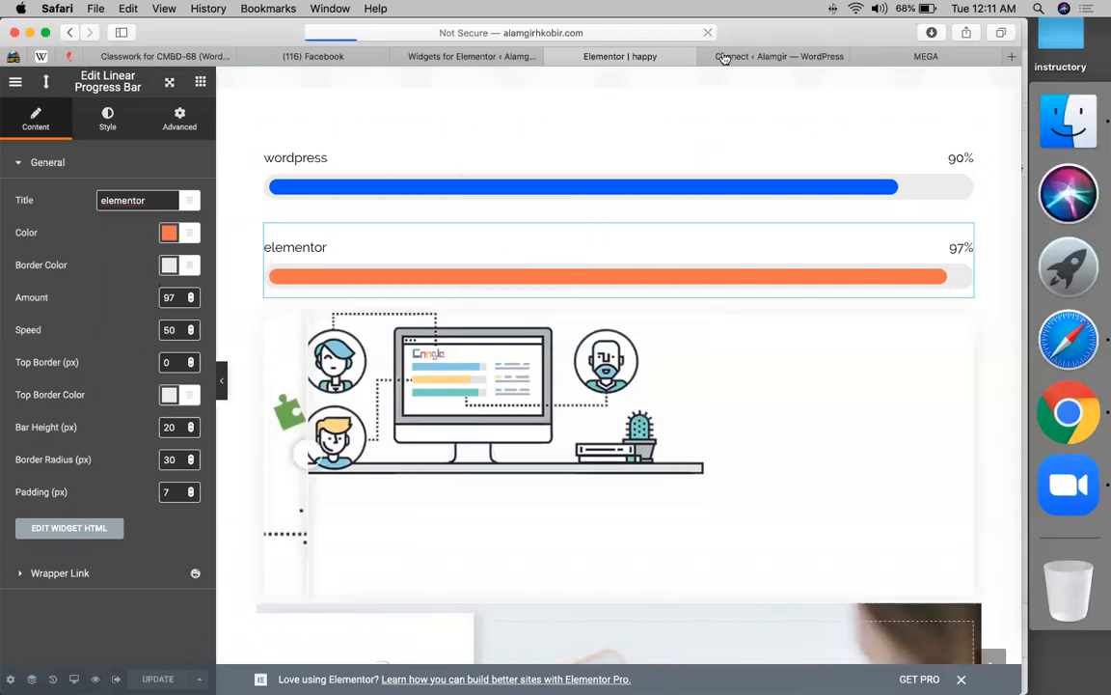
- Reload the happy page editor, then start a search in the MEGA cloud drive
click(600, 31)
key(Return)
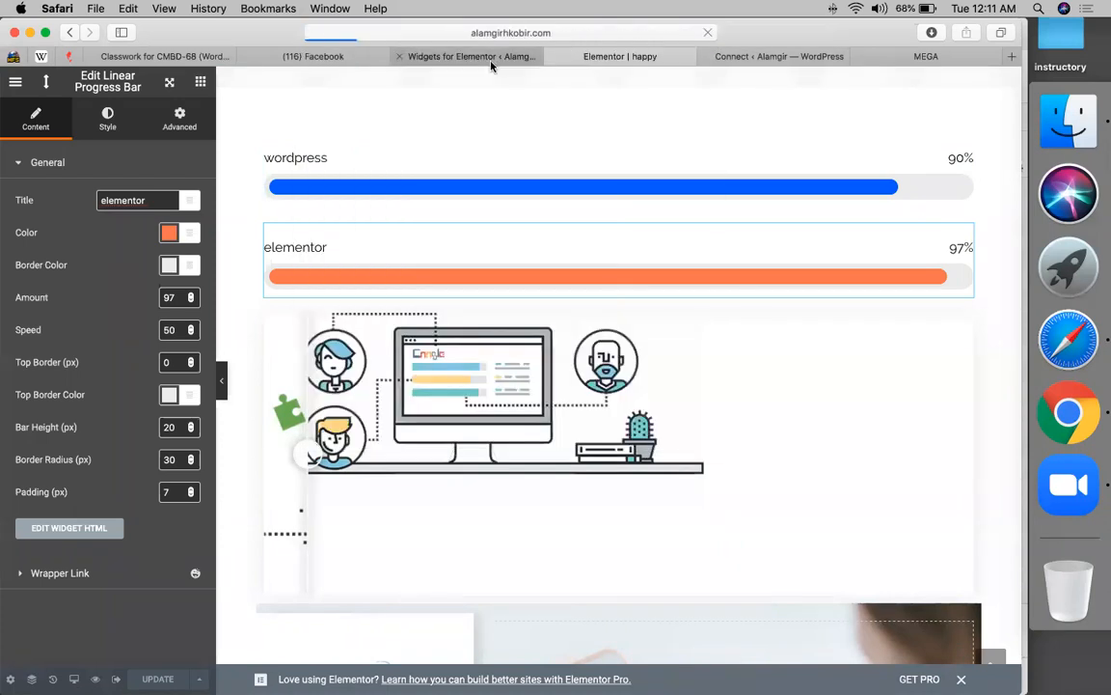
click(491, 62)
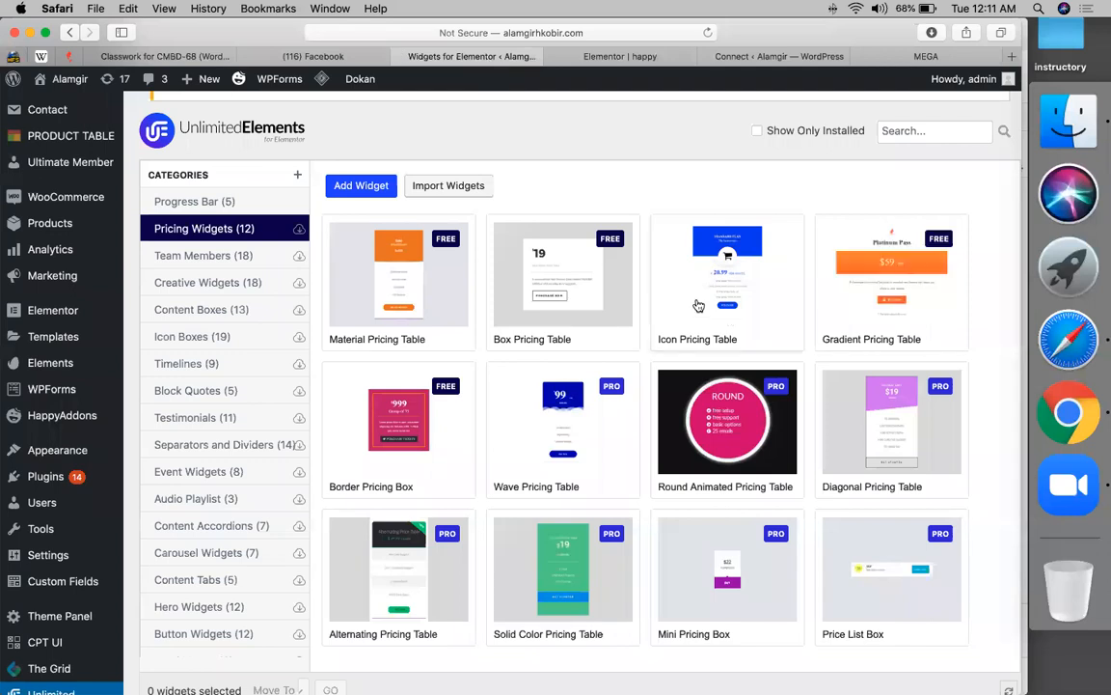
click(664, 60)
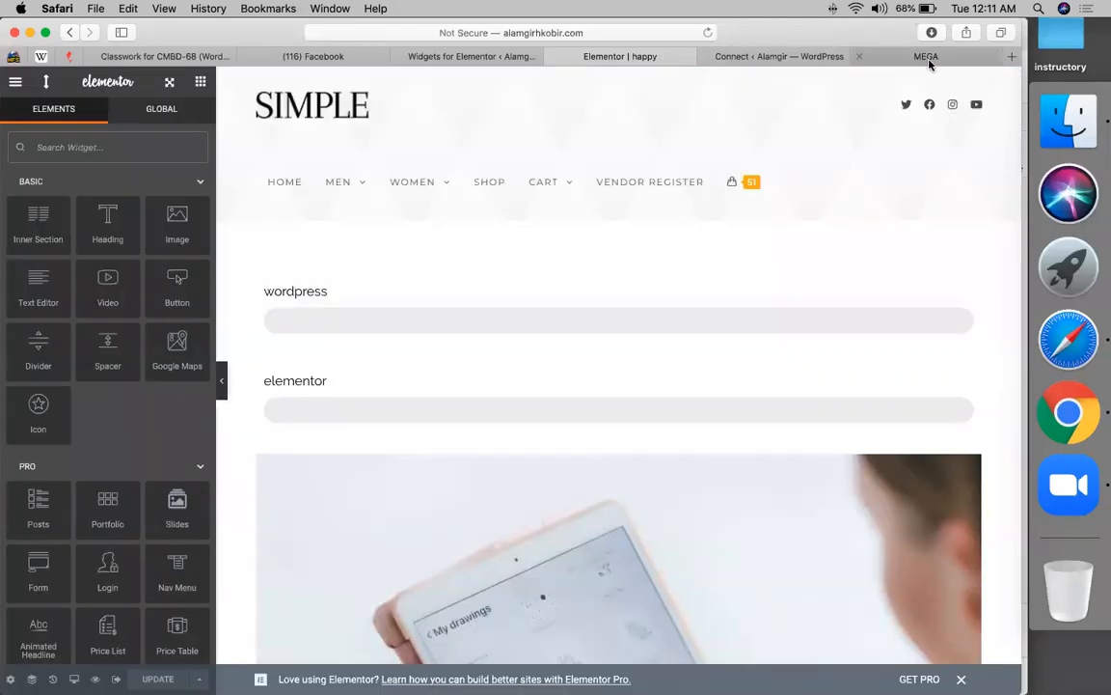
click(931, 62)
click(736, 80)
- Search MEGA for 'unlimited' and check where the older unlimited zip files are stored
text(unlimit)
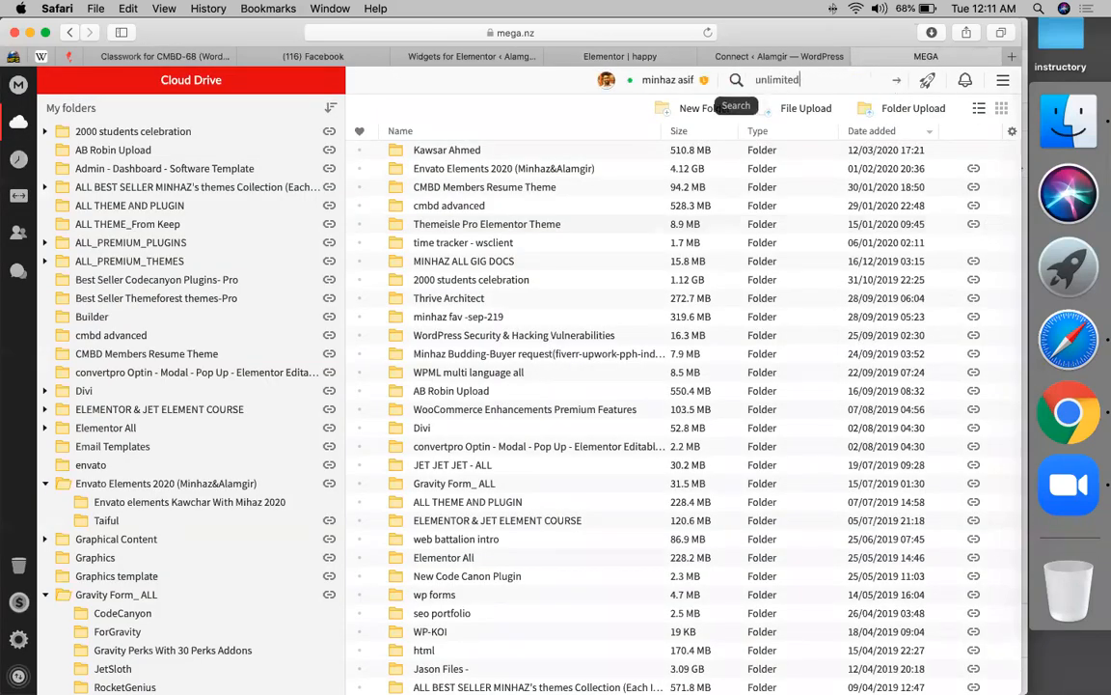
text(ed)
key(Return)
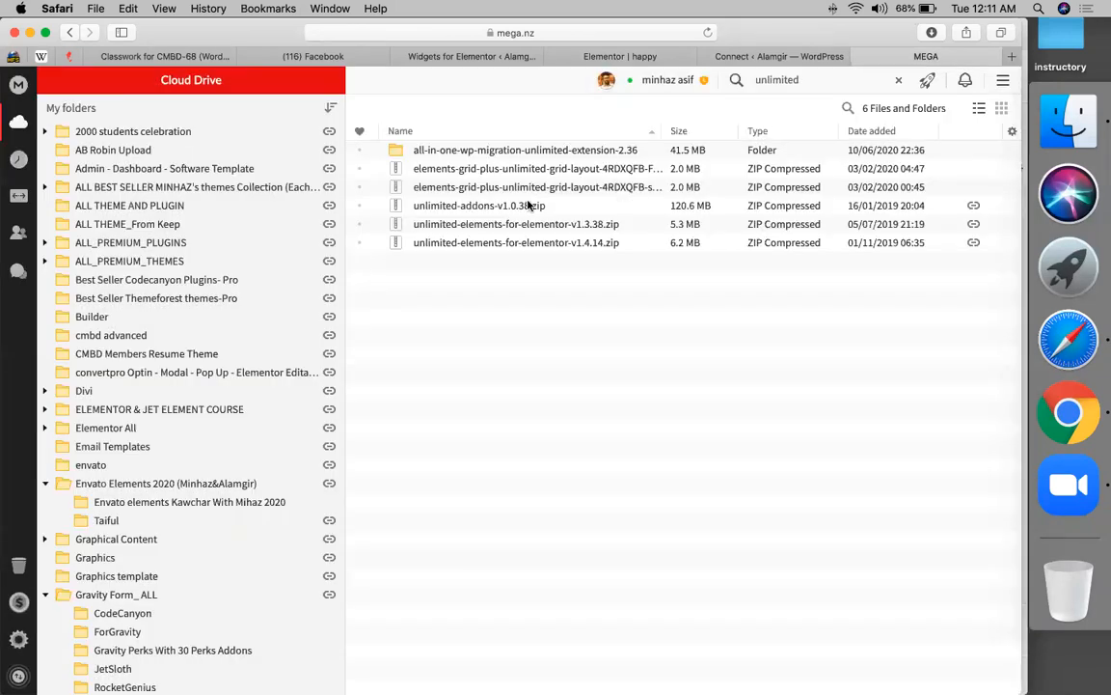
click(496, 207)
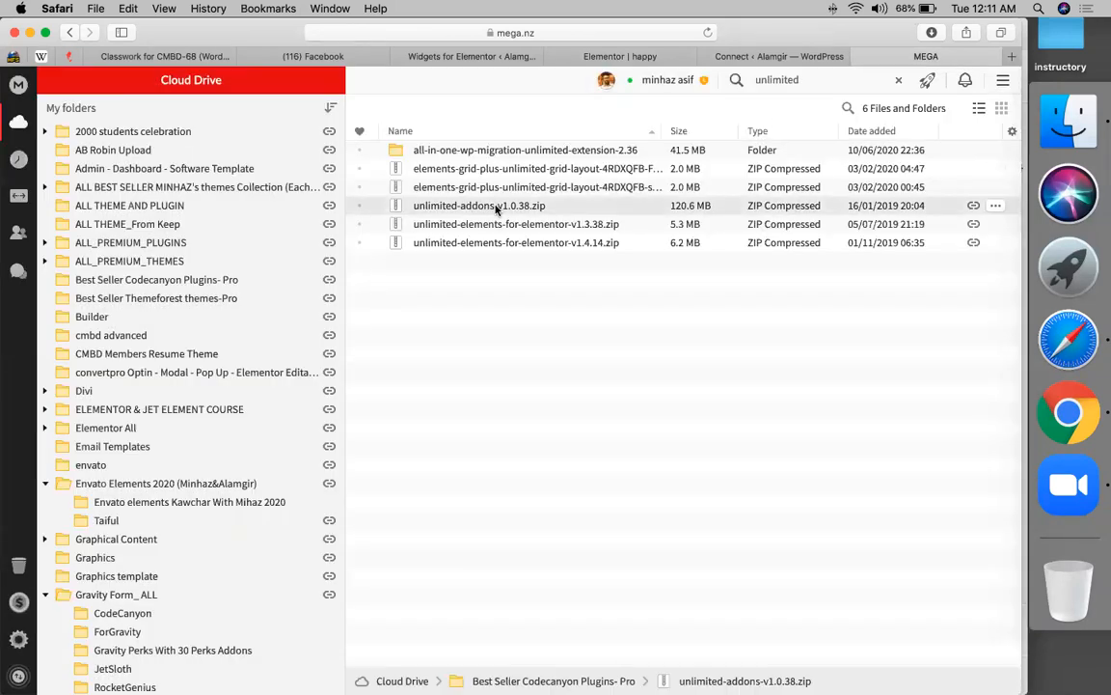
click(489, 226)
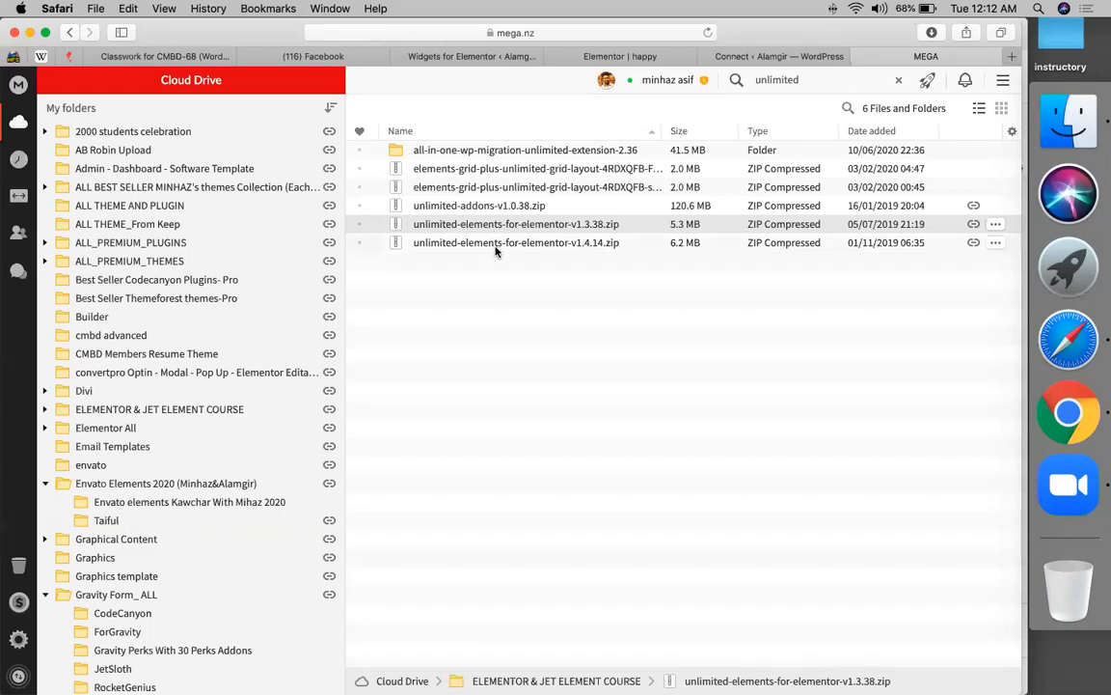
- Copy the link with key for unlimited-elements-for-elementor-v1.4.14.zip via Manage link
right_click(496, 247)
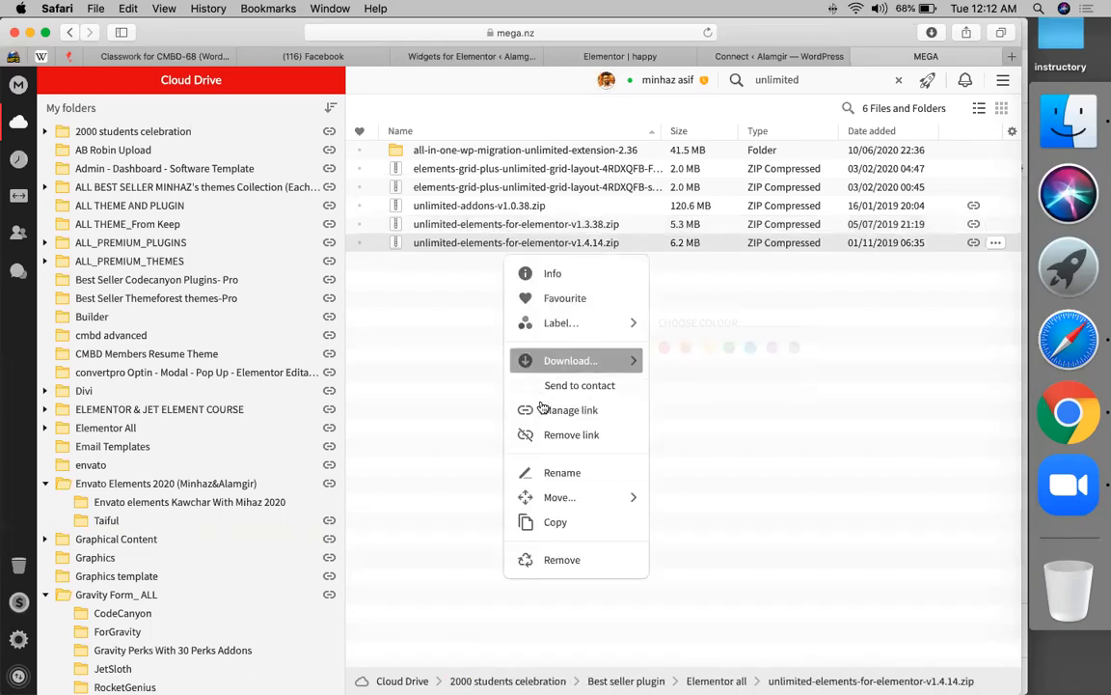
click(492, 410)
click(642, 444)
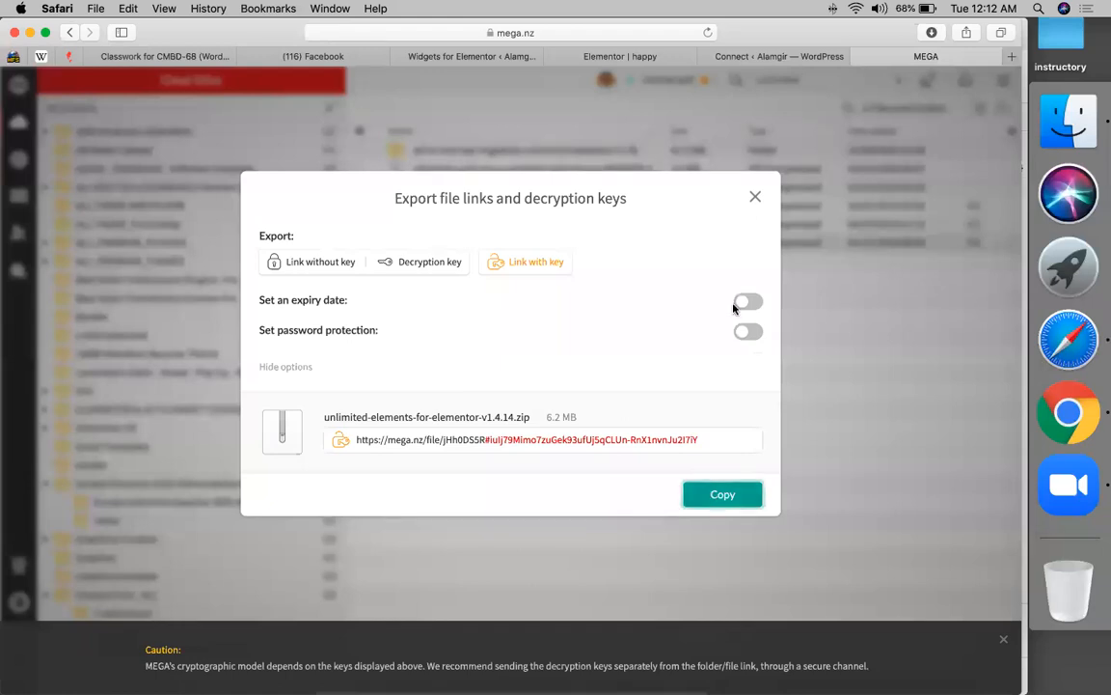
click(753, 199)
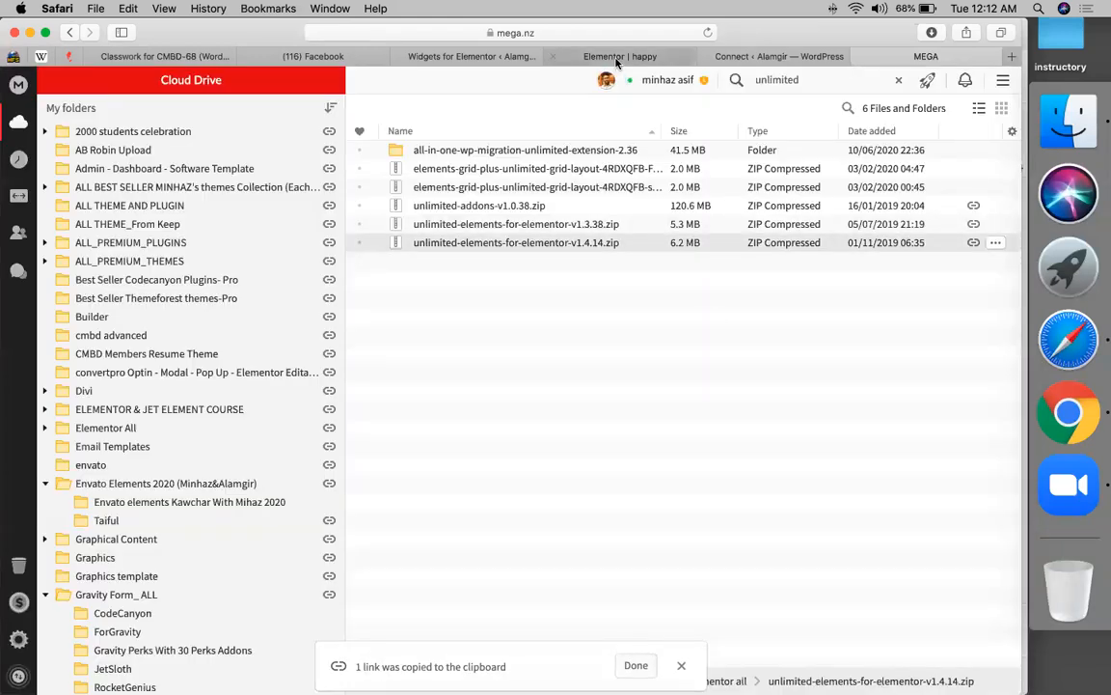
- Paste the MEGA link after unlimited addons, prefixed with '//'
click(198, 57)
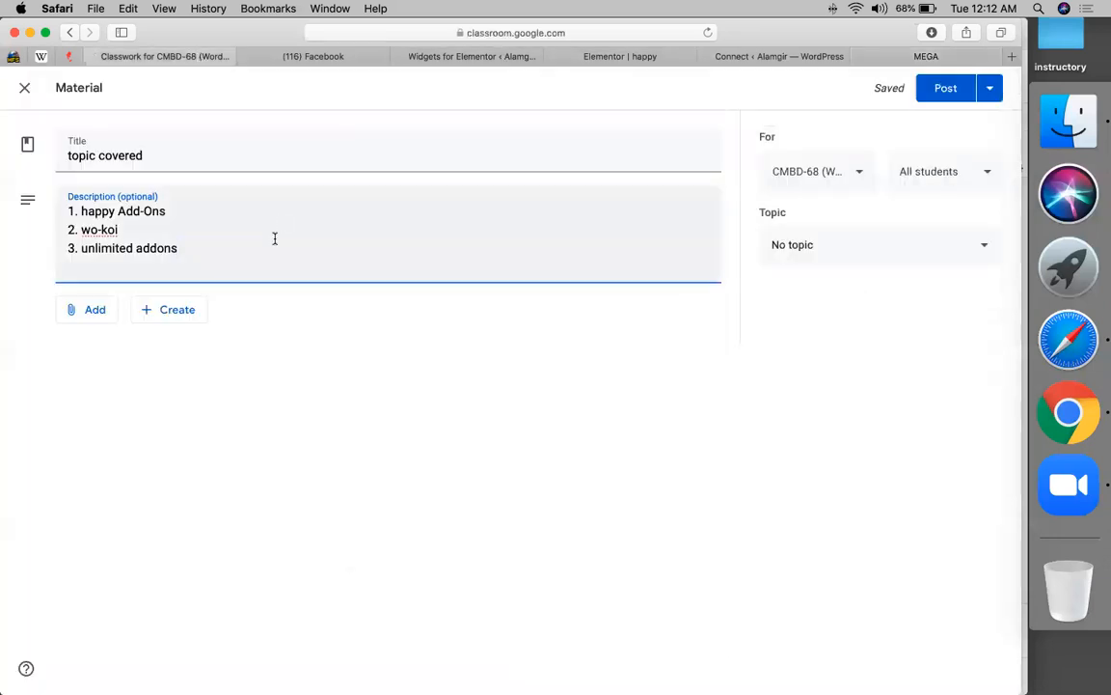
text(//)
key(super+v)
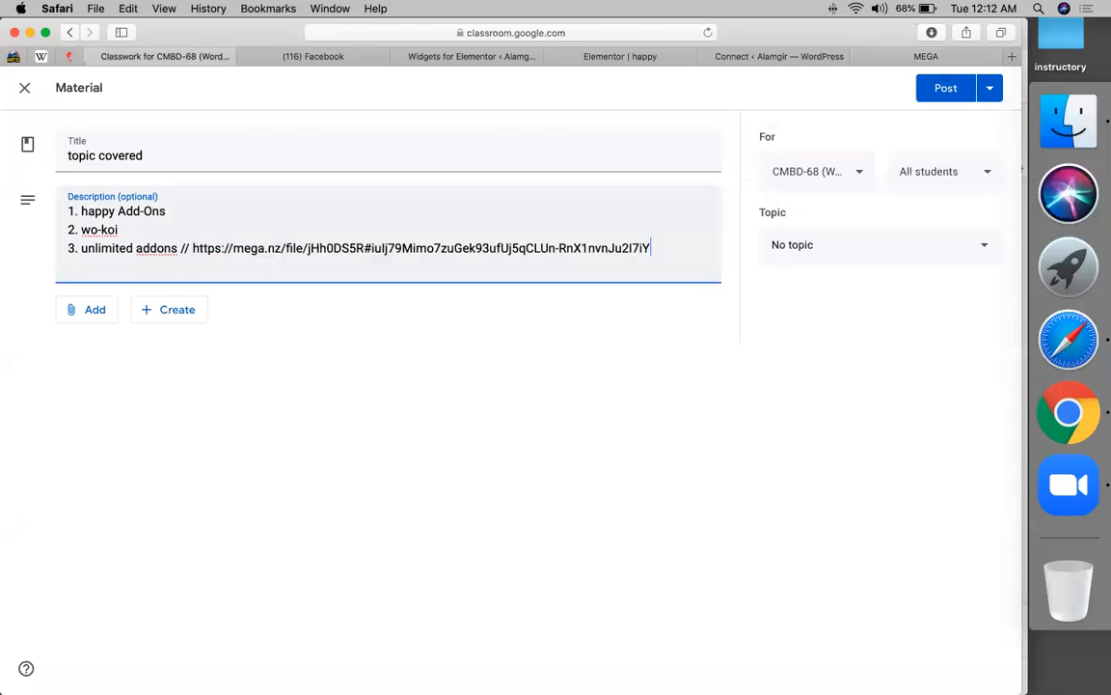
click(175, 232)
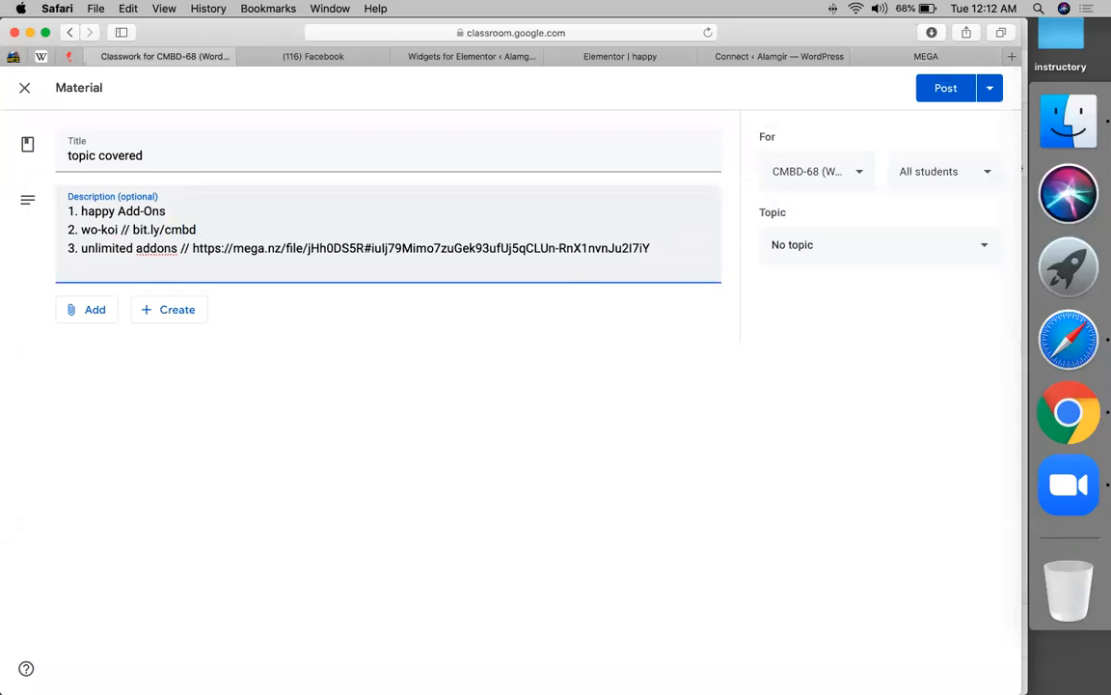
drag(133, 229, 260, 230)
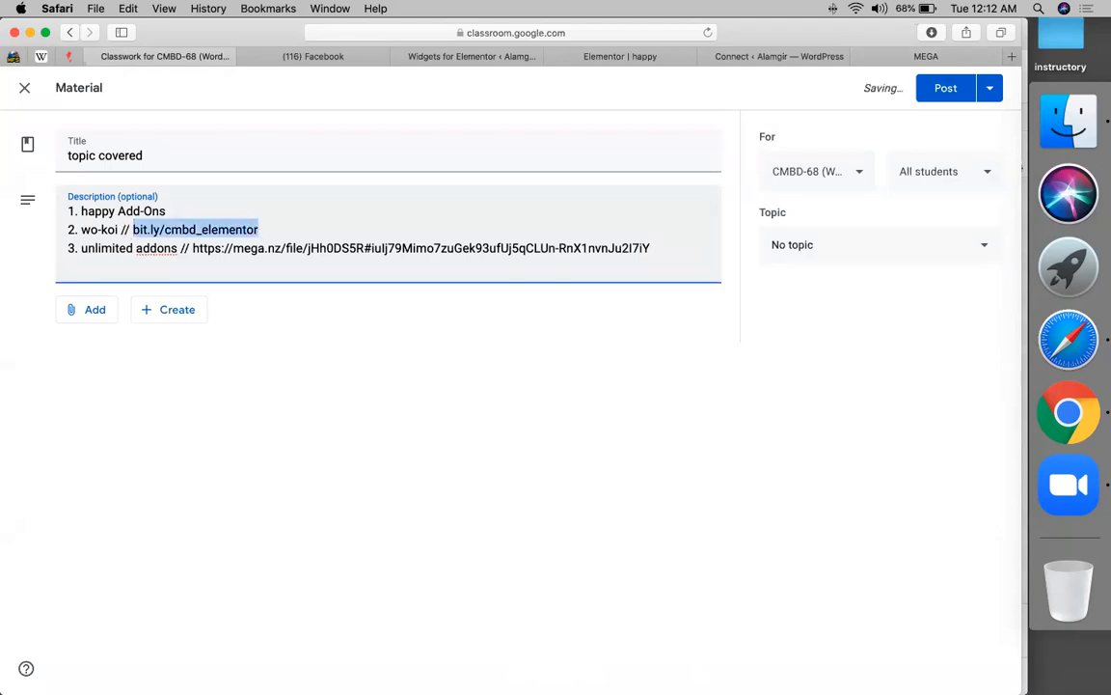
click(286, 209)
text(//)
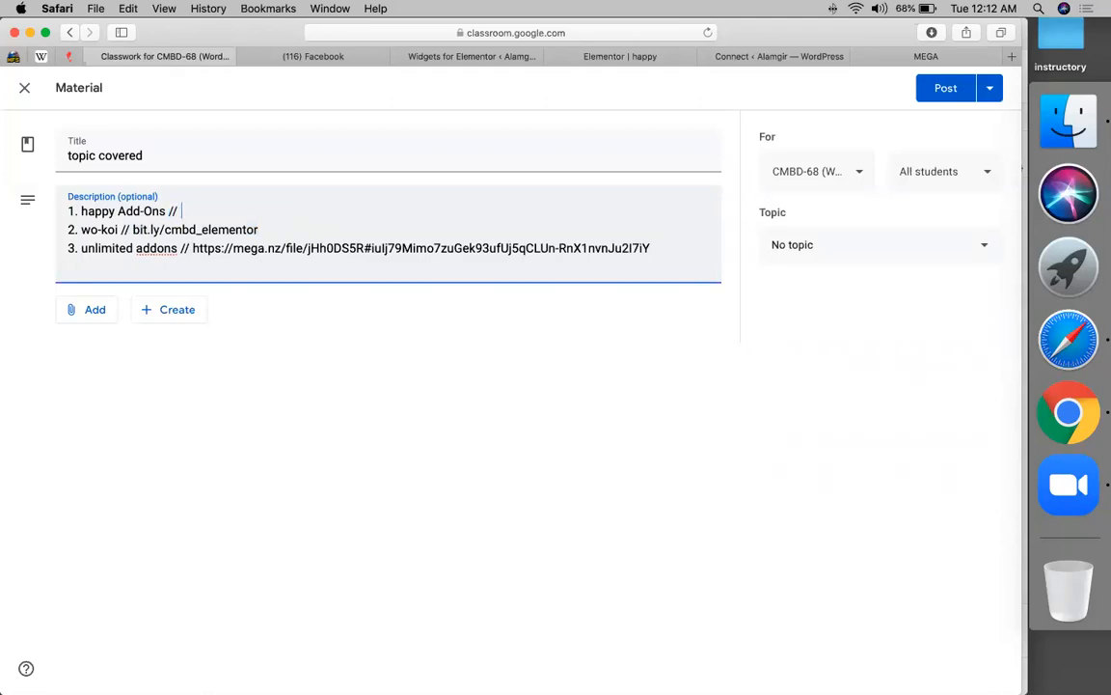
key(super+v)
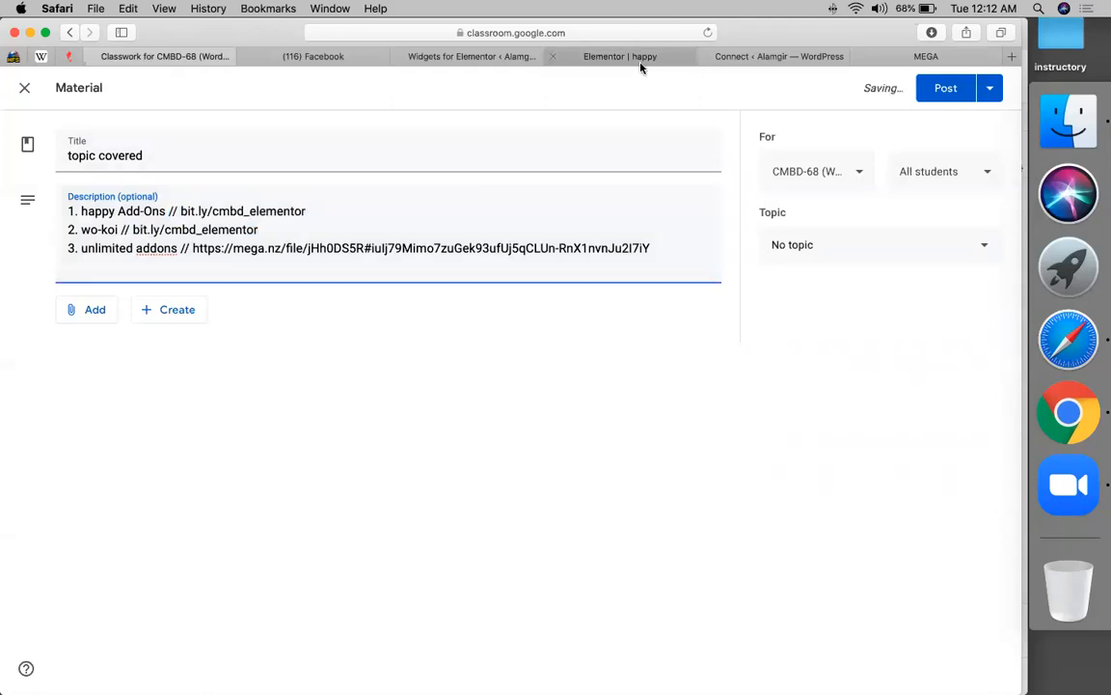
click(640, 60)
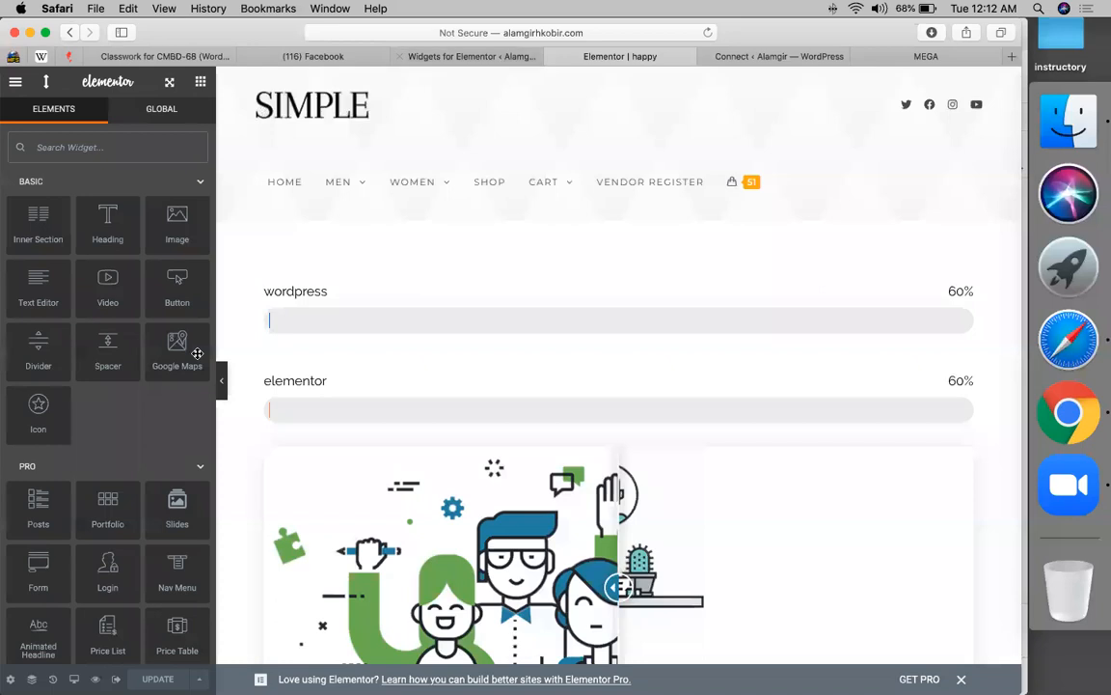
scroll(54, 606, down, 20)
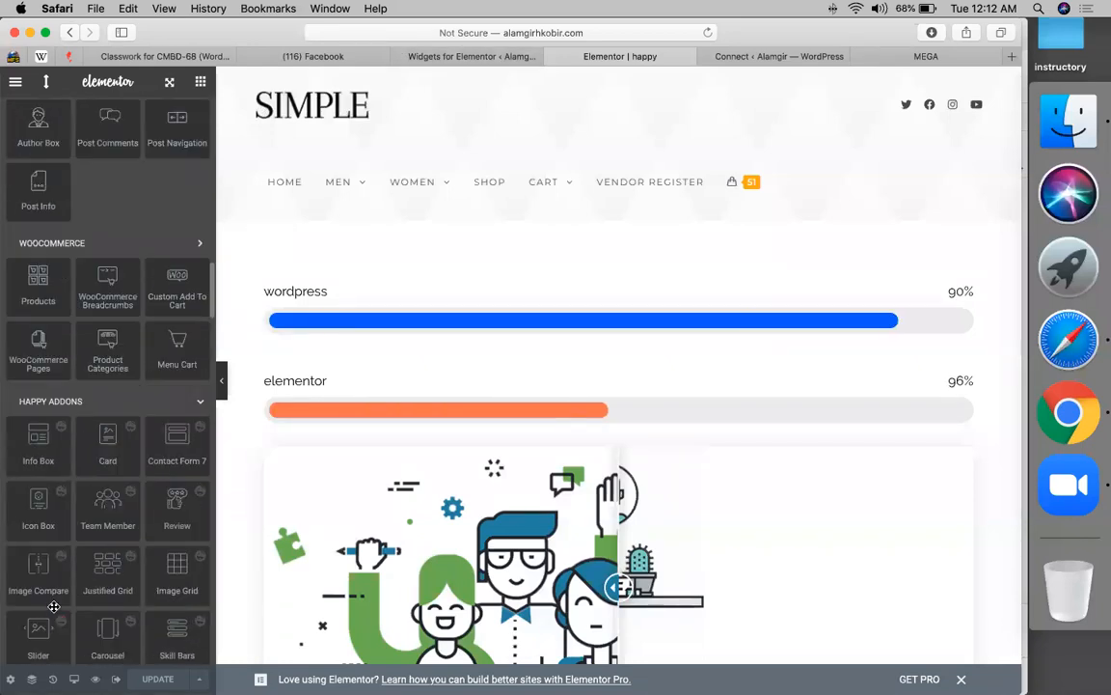
scroll(94, 396, down, 15)
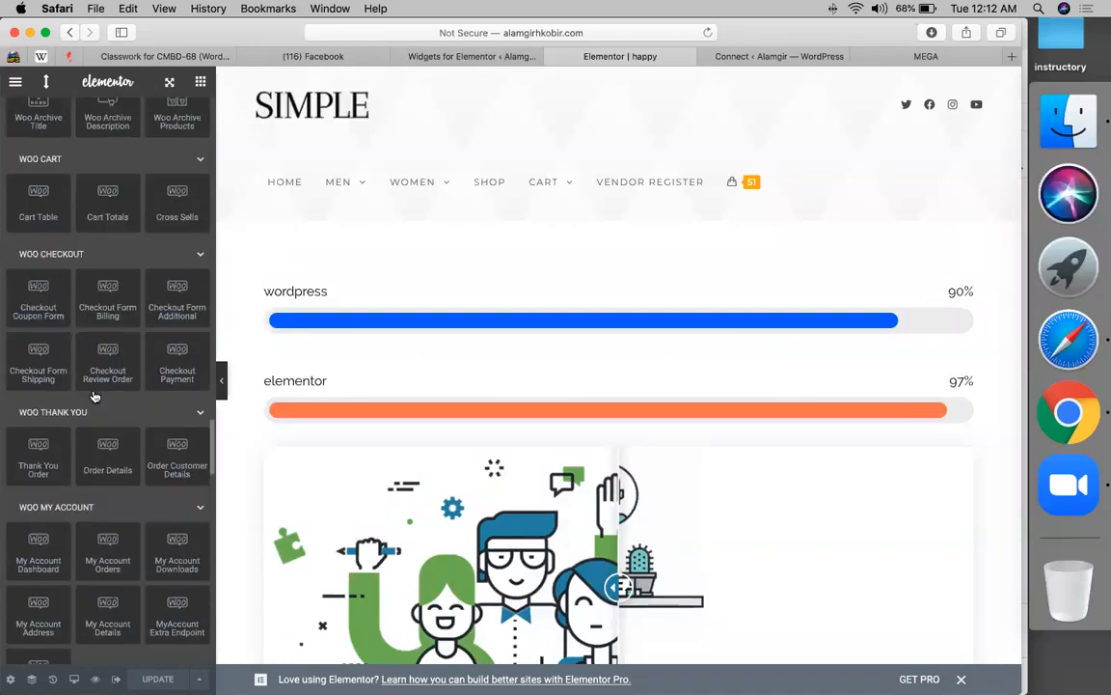
scroll(94, 396, up, 10)
scroll(94, 392, down, 2)
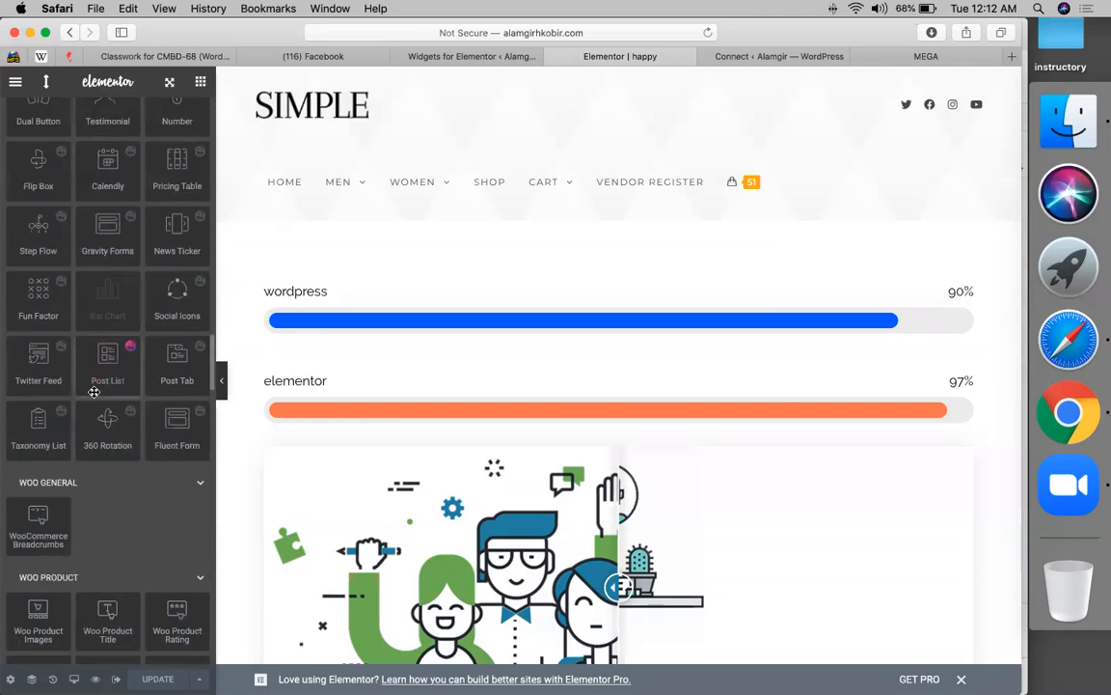
scroll(94, 392, down, 15)
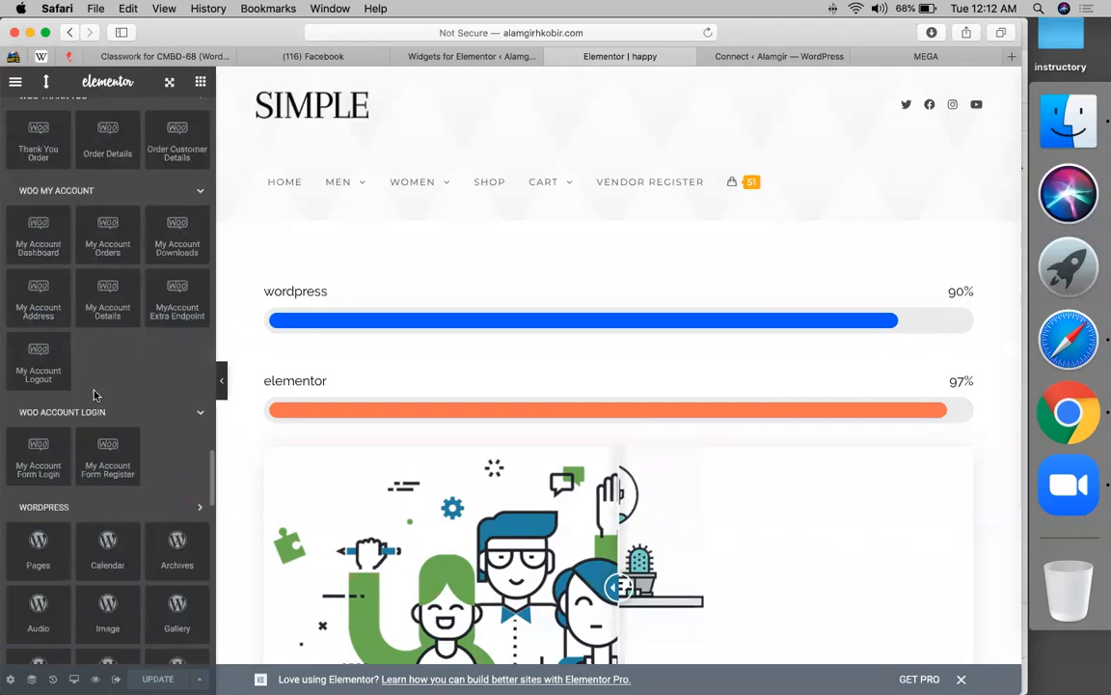
scroll(95, 393, down, 15)
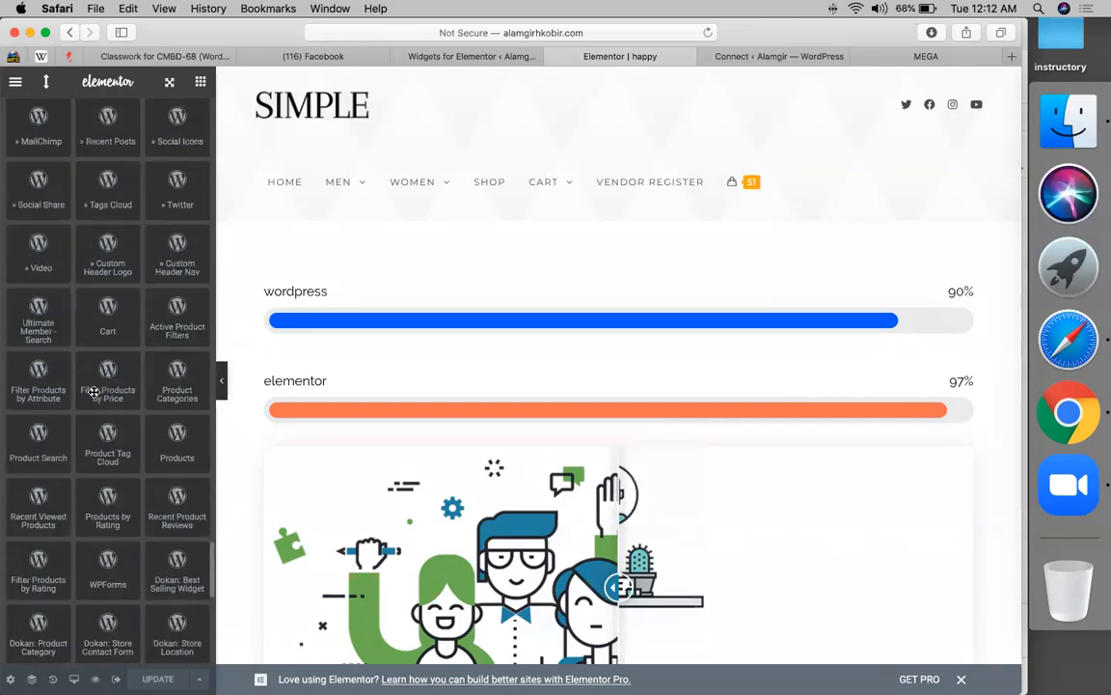
scroll(94, 391, down, 1)
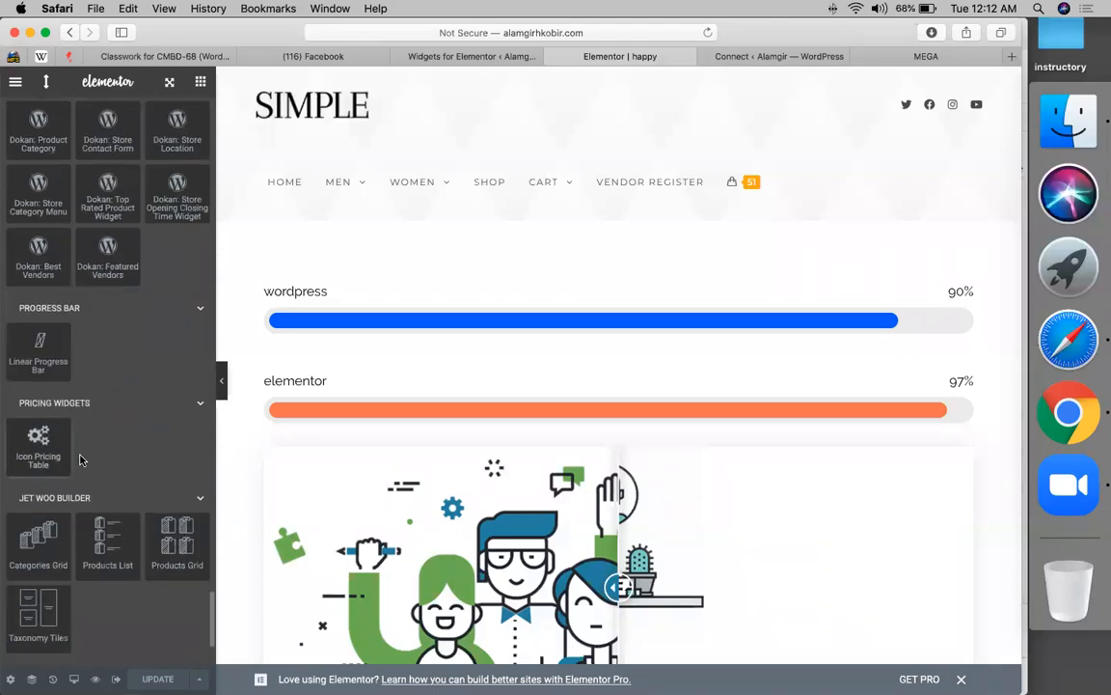
drag(61, 455, 400, 298)
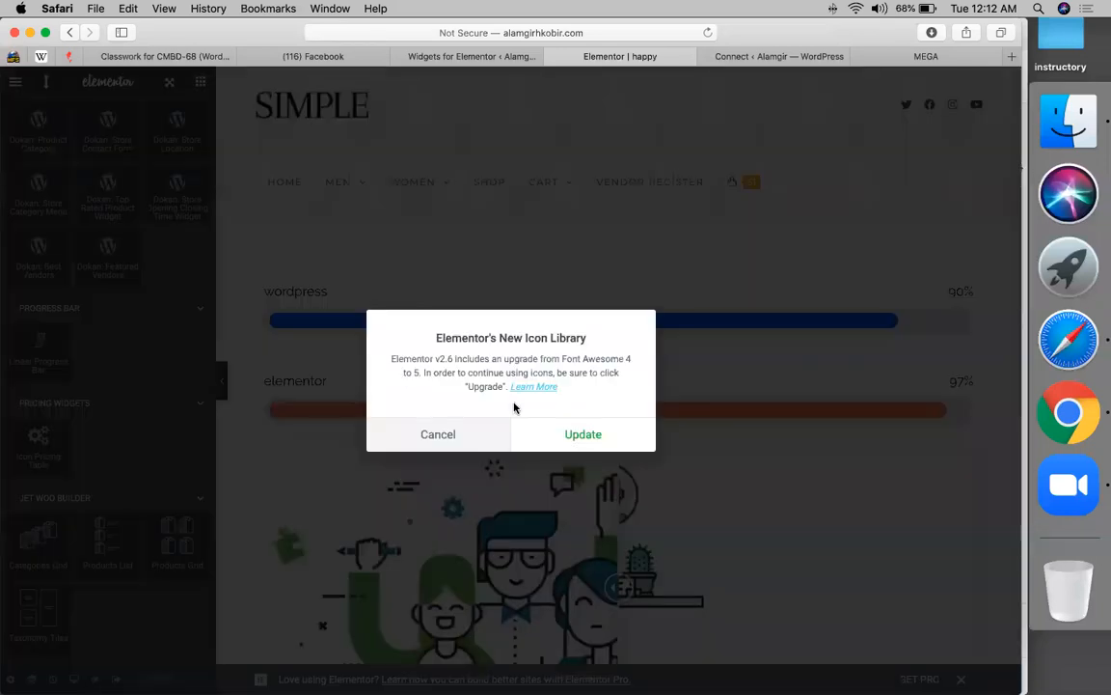
click(429, 426)
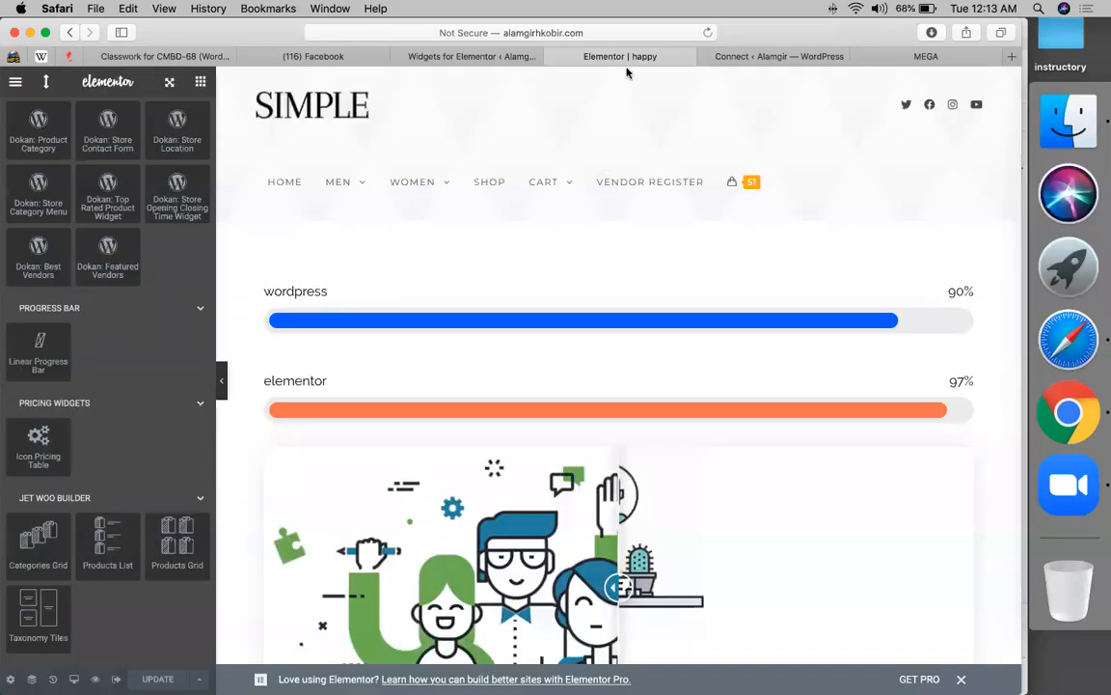
click(477, 56)
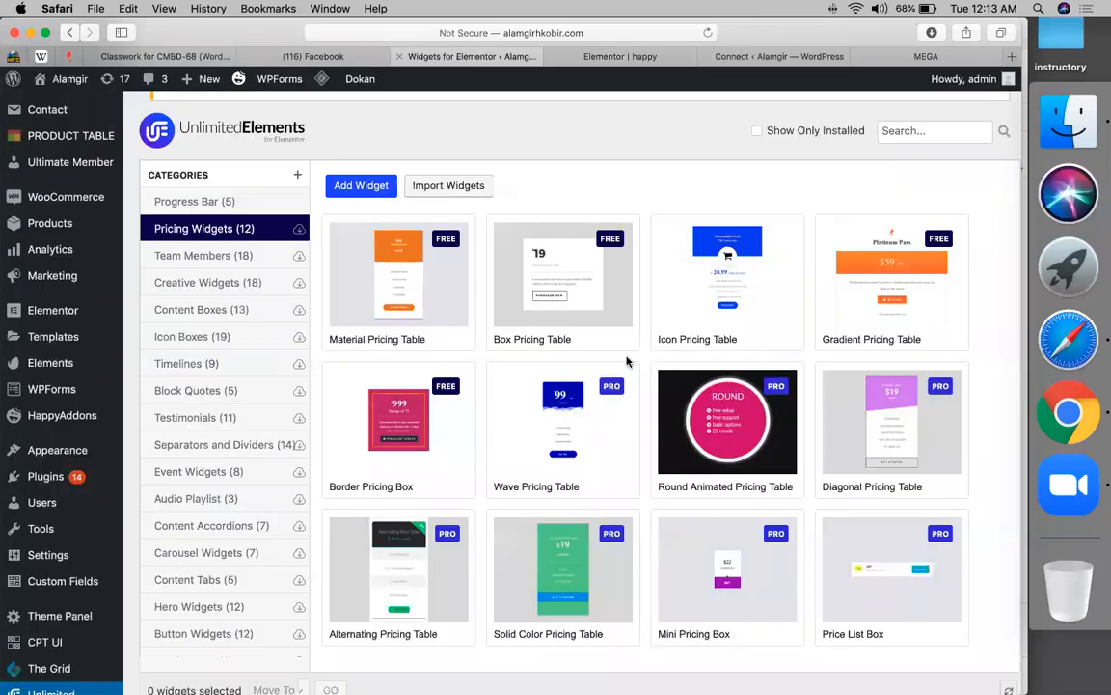
scroll(641, 429, down, 10)
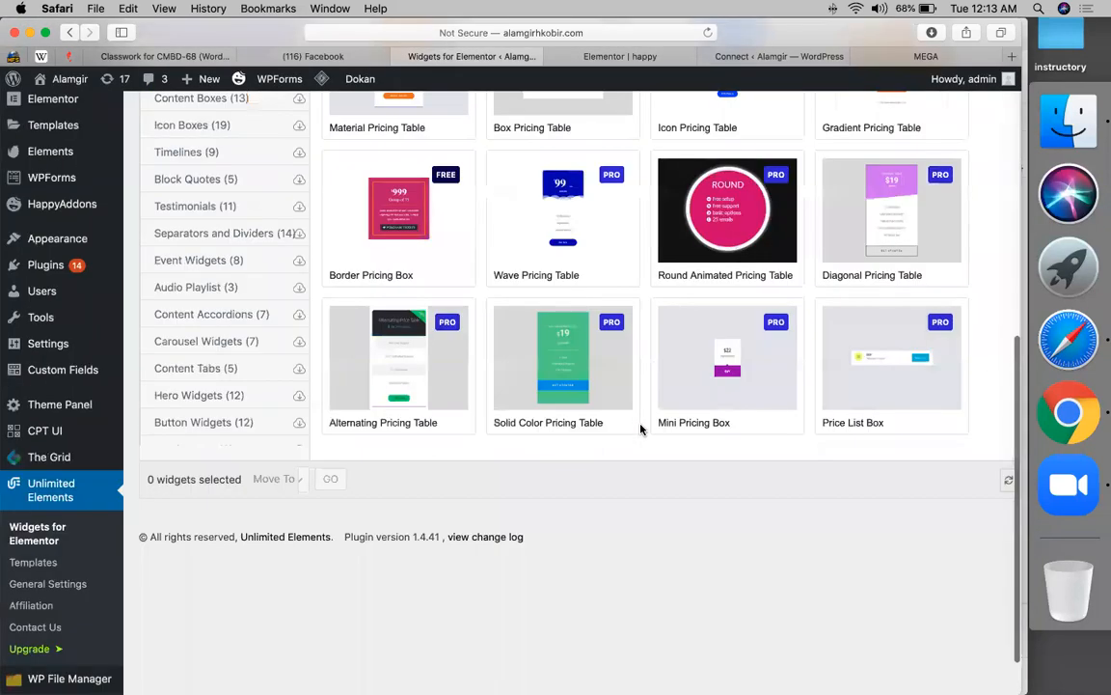
scroll(198, 263, up, 4)
click(198, 263)
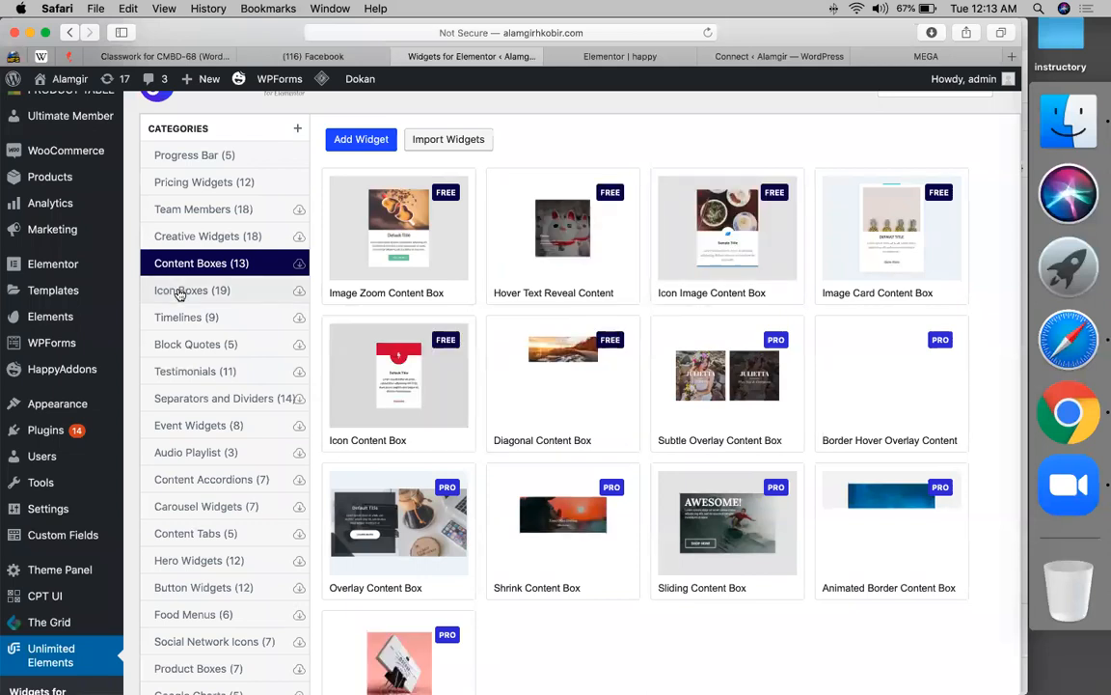
scroll(193, 495, down, 3)
scroll(193, 495, down, 3)
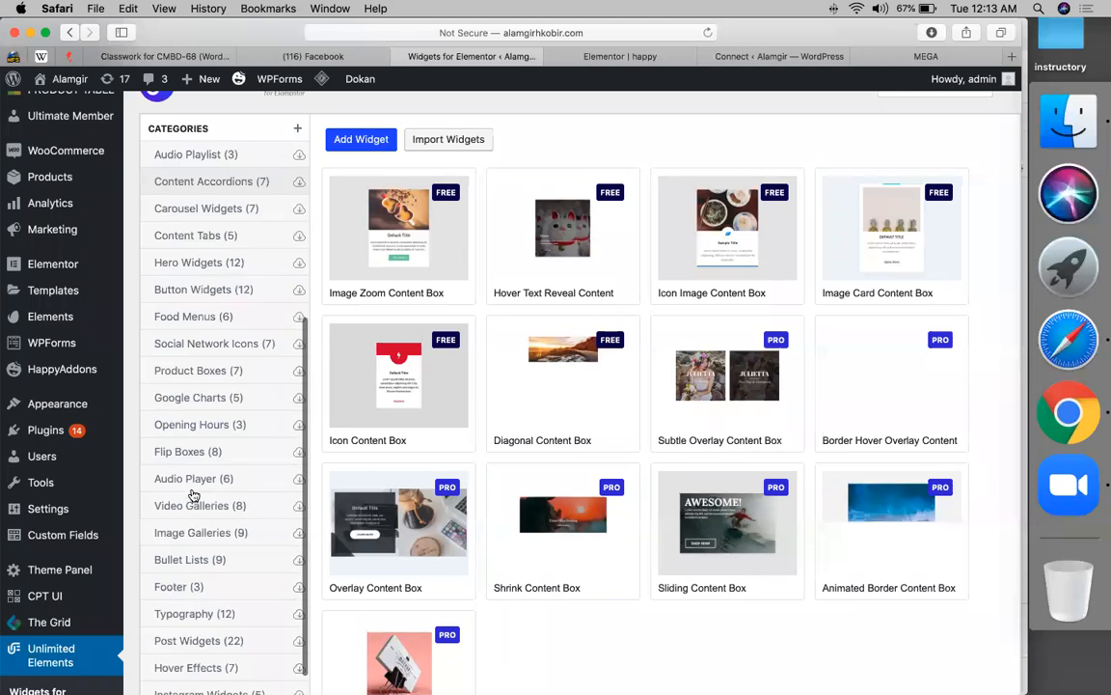
scroll(192, 488, down, 3)
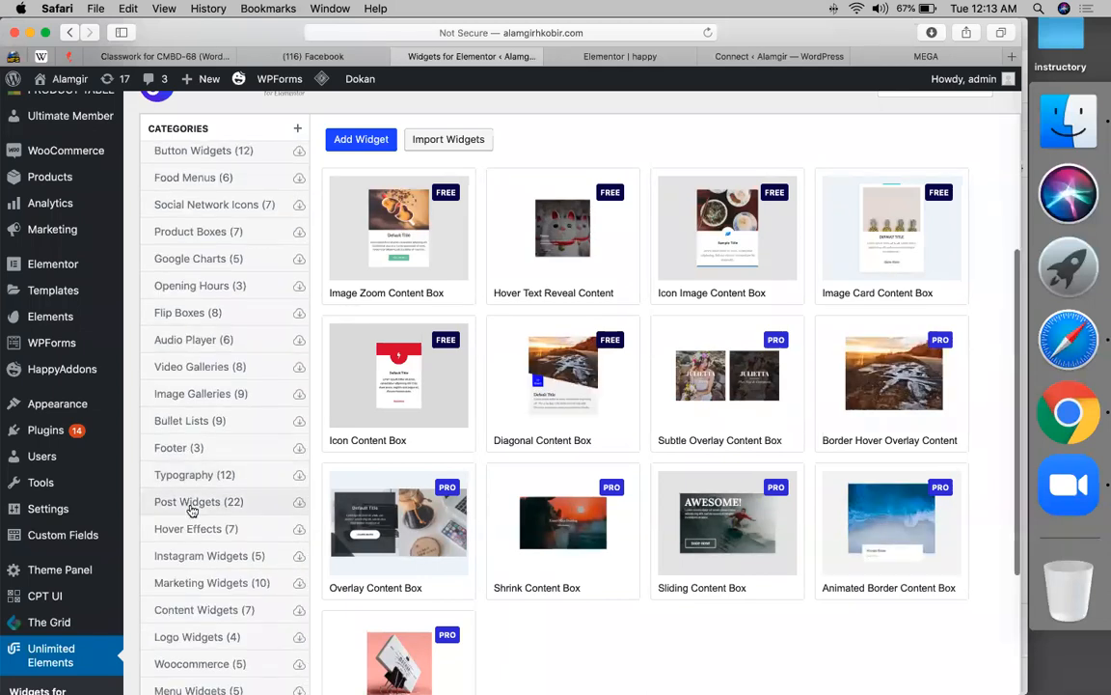
click(192, 510)
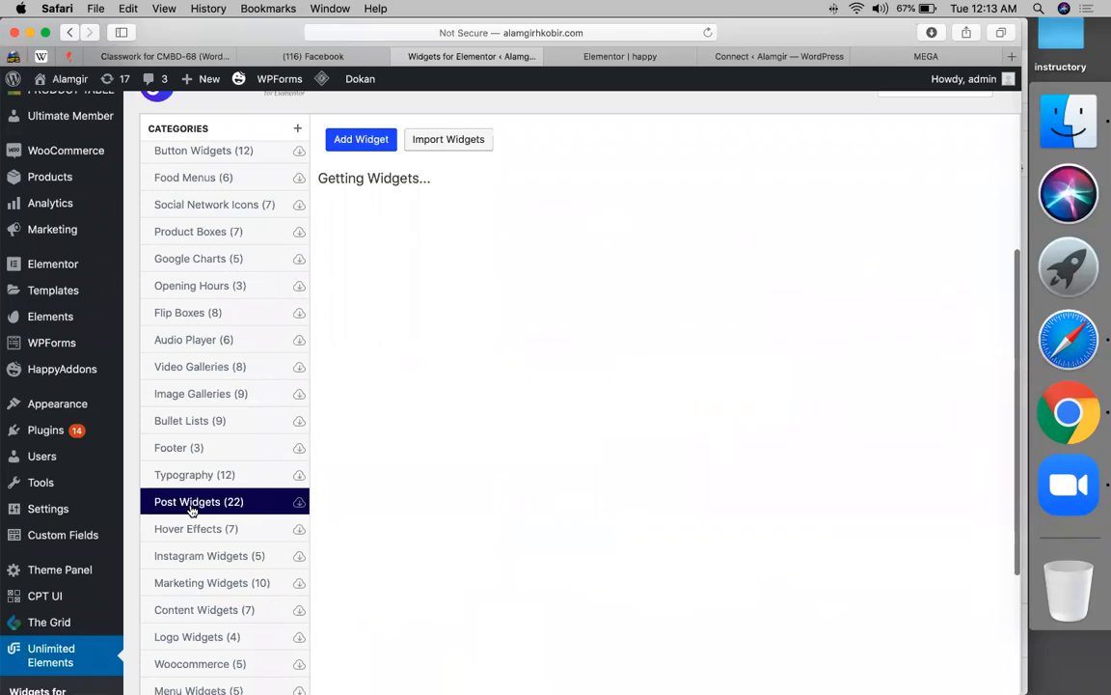
mouse_move(476, 382)
scroll(476, 382, up, 5)
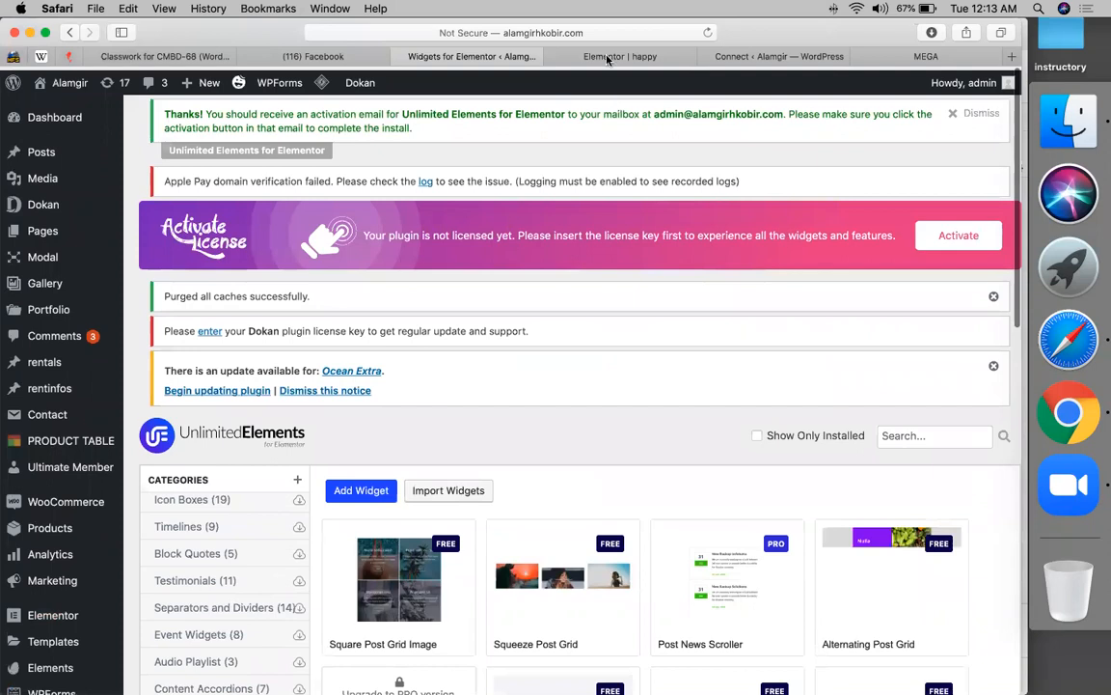
click(608, 58)
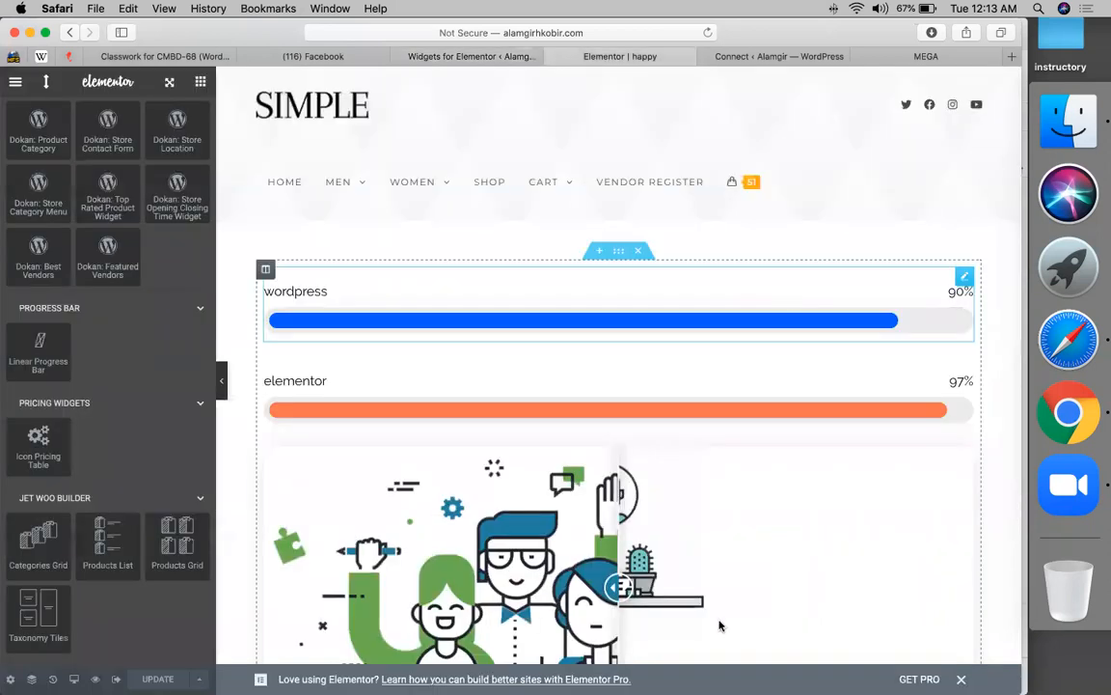